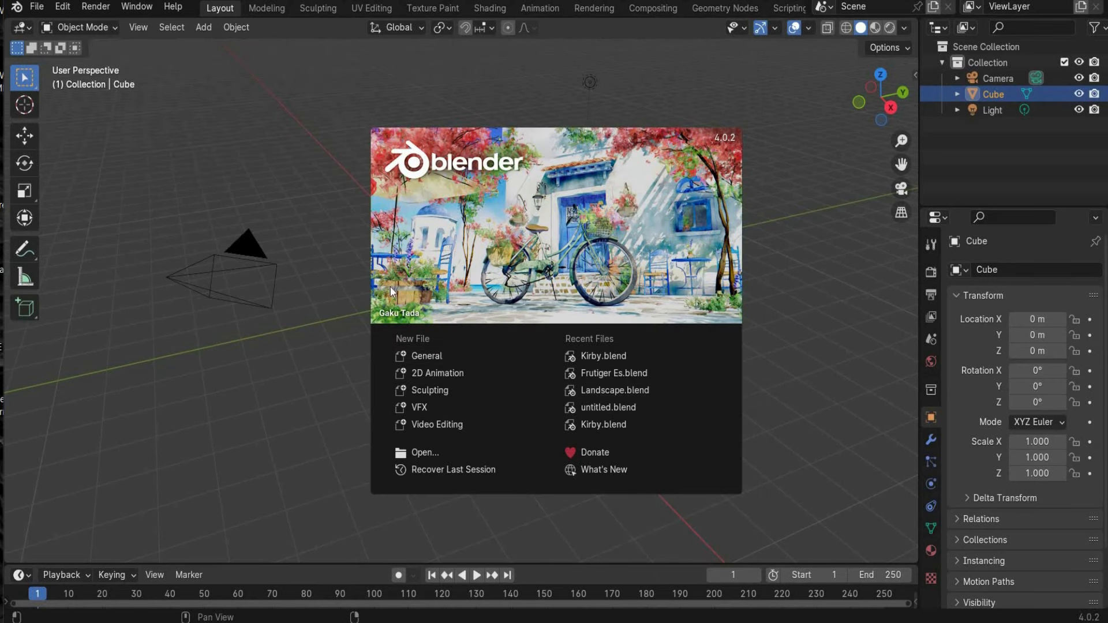
- Delete the default light, cube and camera to empty the scene
click(991, 113)
click(990, 111)
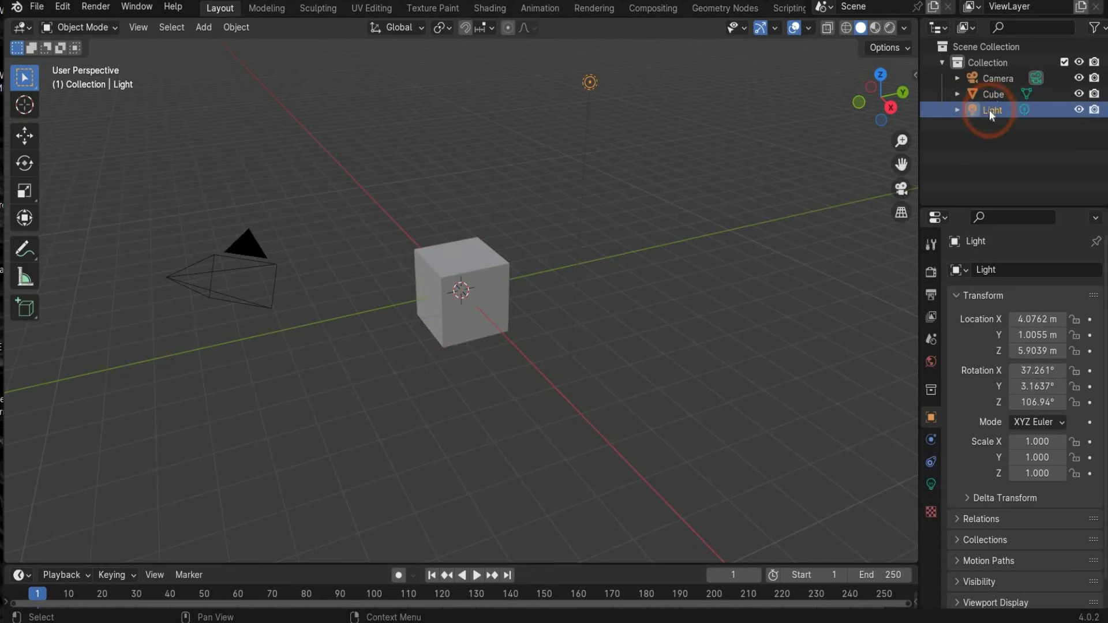
key(x)
click(991, 94)
key(x)
key(x)
click(645, 266)
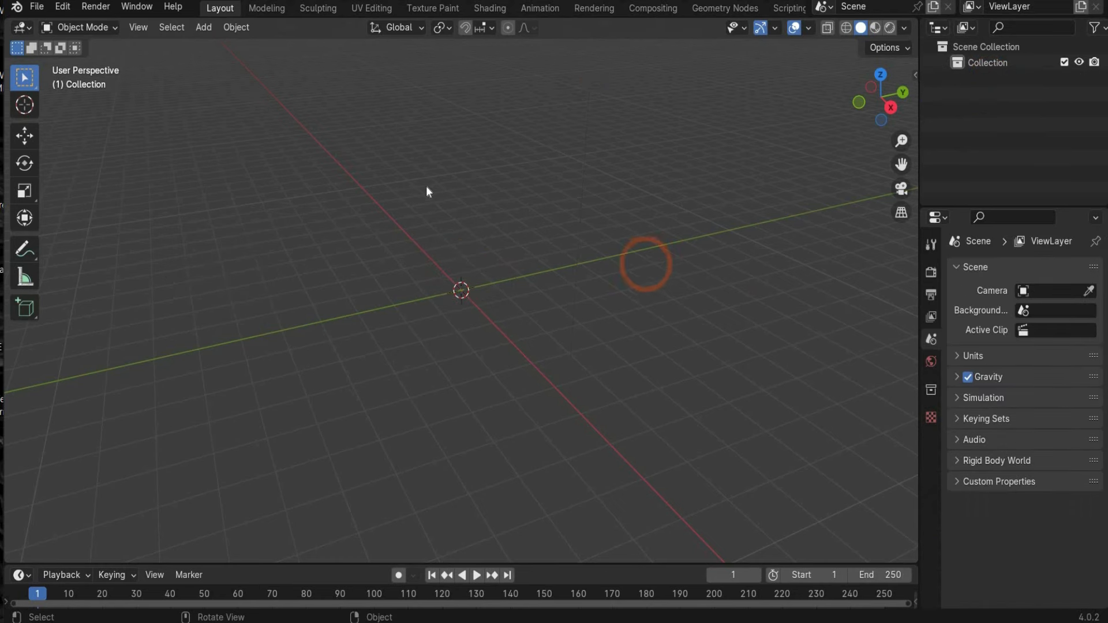
- View the reference picture and search the add-on preferences for "land" to check the A.N.T.Landscape add-on
click(472, 622)
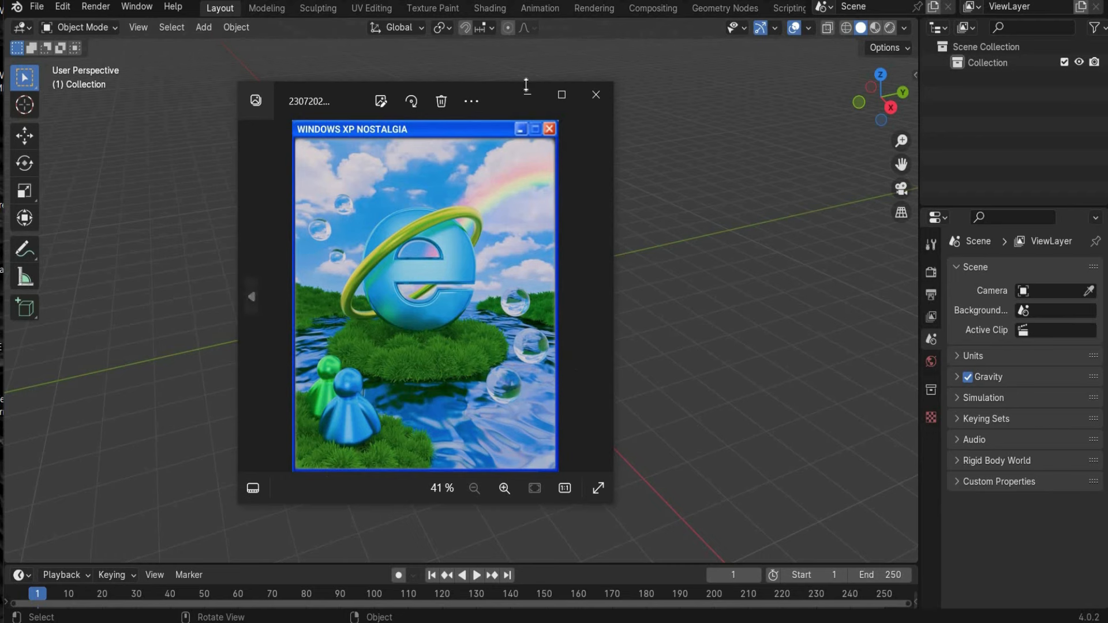
click(198, 78)
click(62, 7)
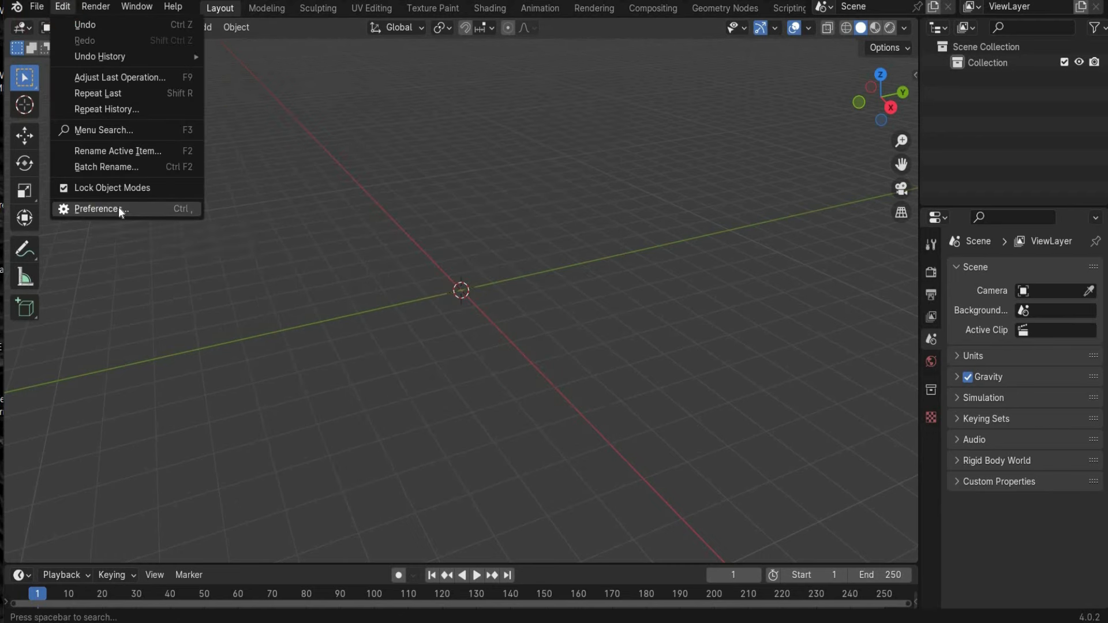
click(120, 209)
click(713, 149)
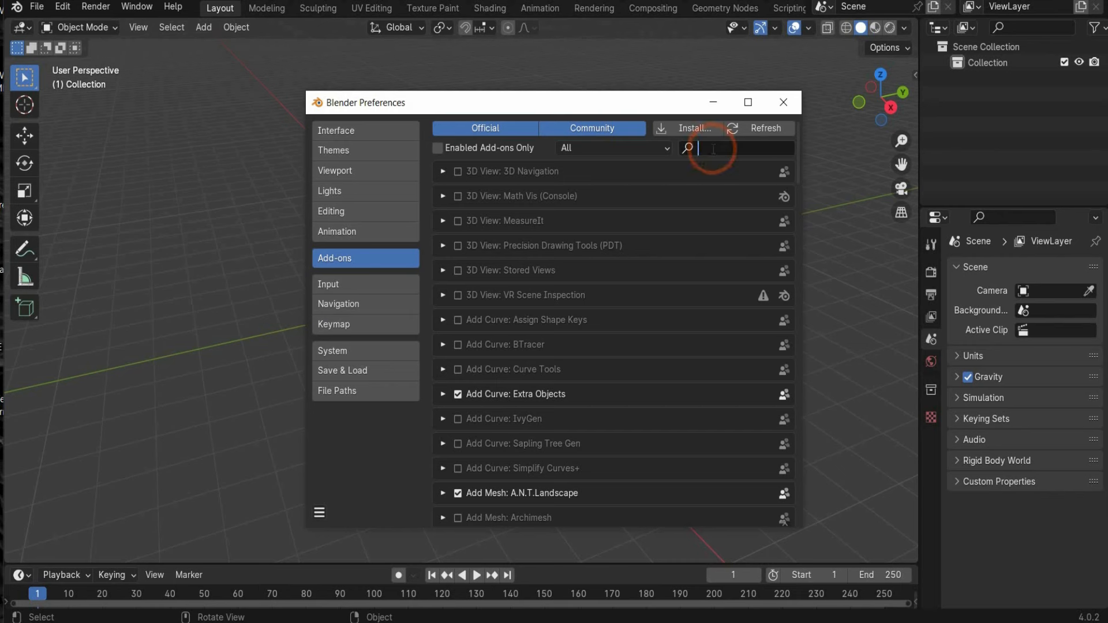
text(land)
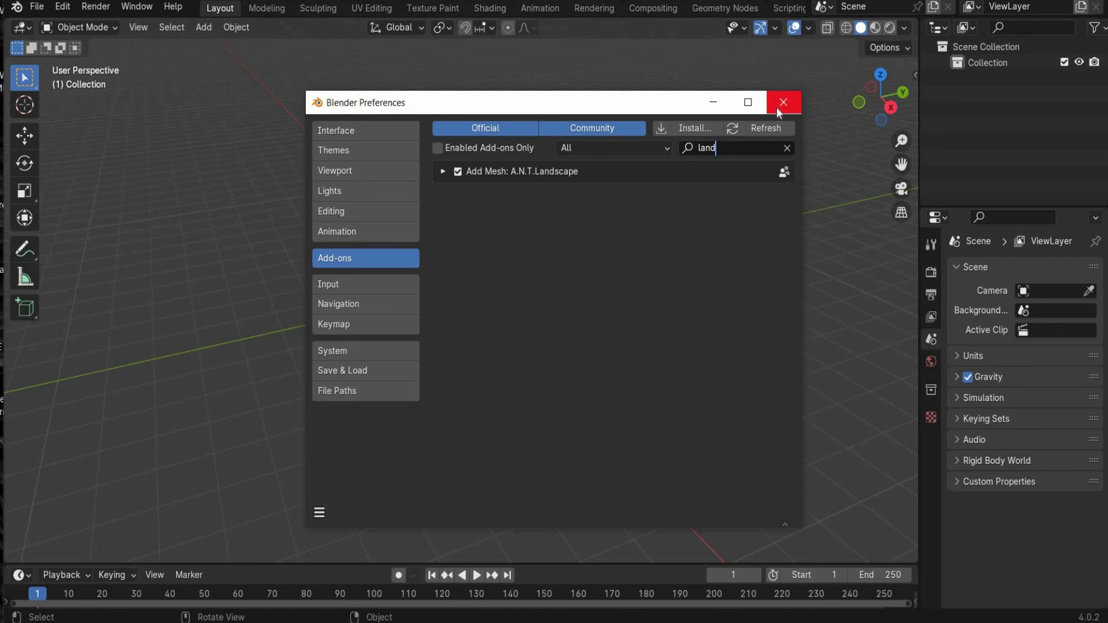
click(783, 102)
- Add a Landscape mesh to the scene
click(204, 27)
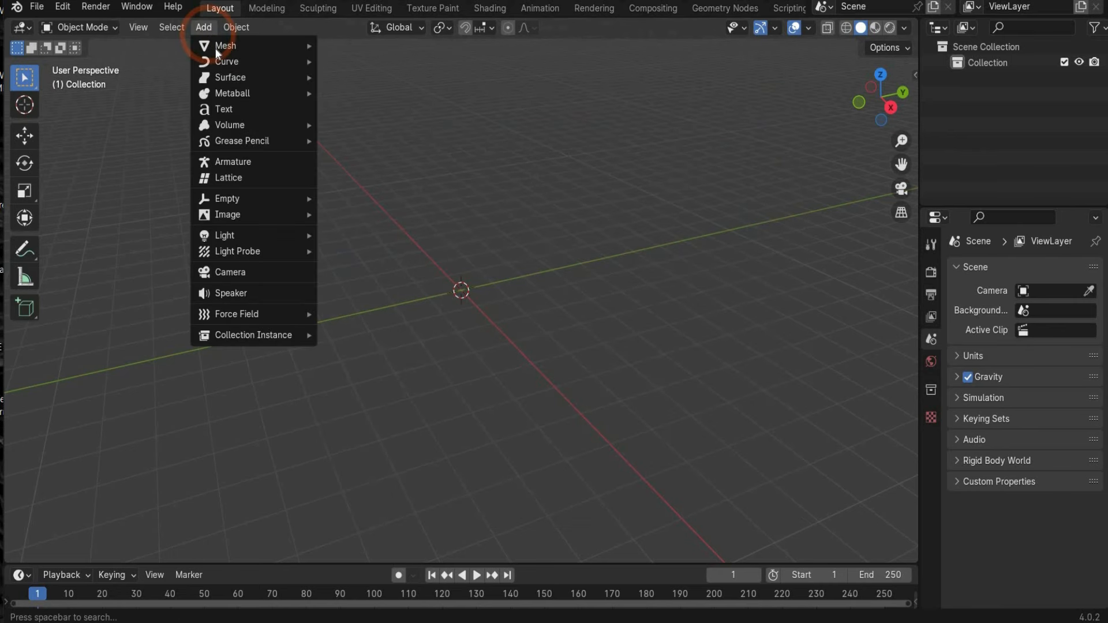
mouse_move(271, 46)
click(380, 214)
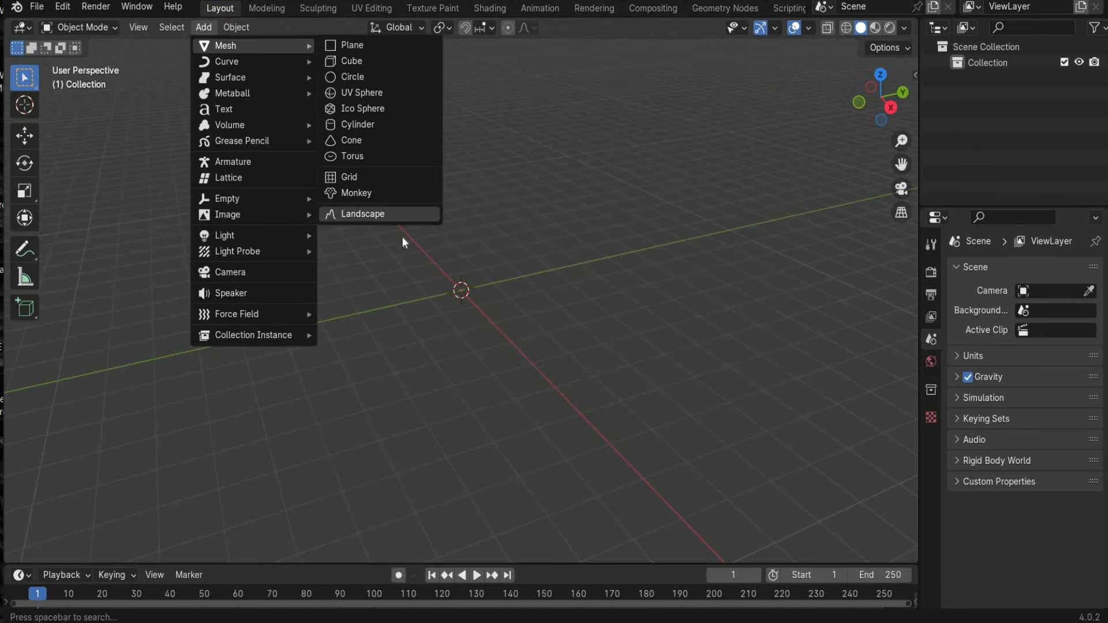
scroll(464, 290, up, 6)
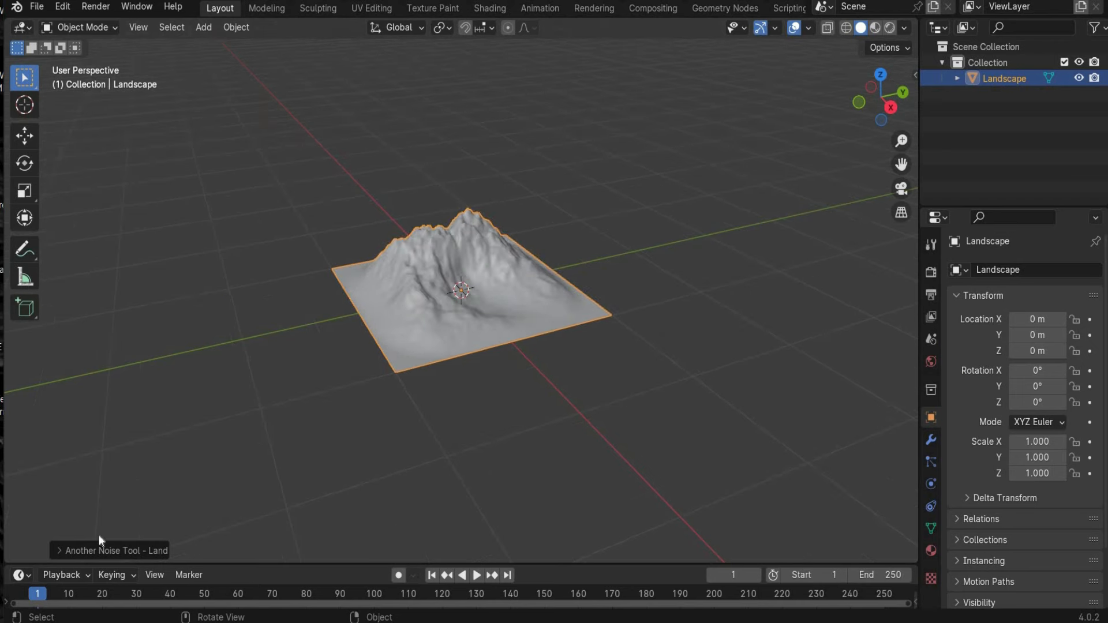
- Soften the landscape by setting its noise depth to 3 and its displacement height to 0.3
click(98, 550)
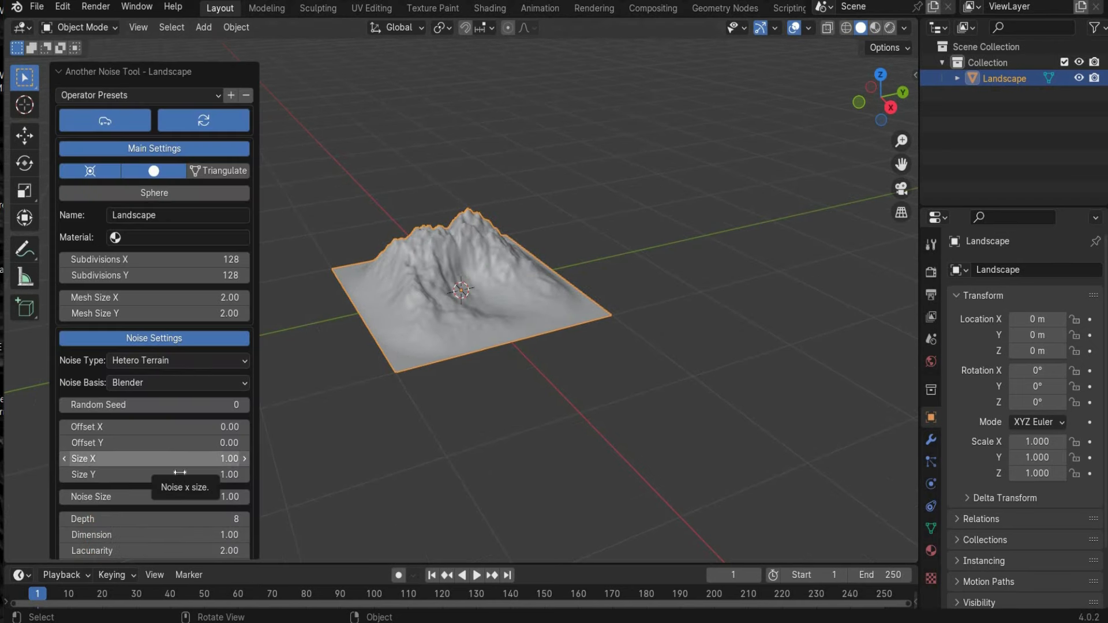
click(196, 513)
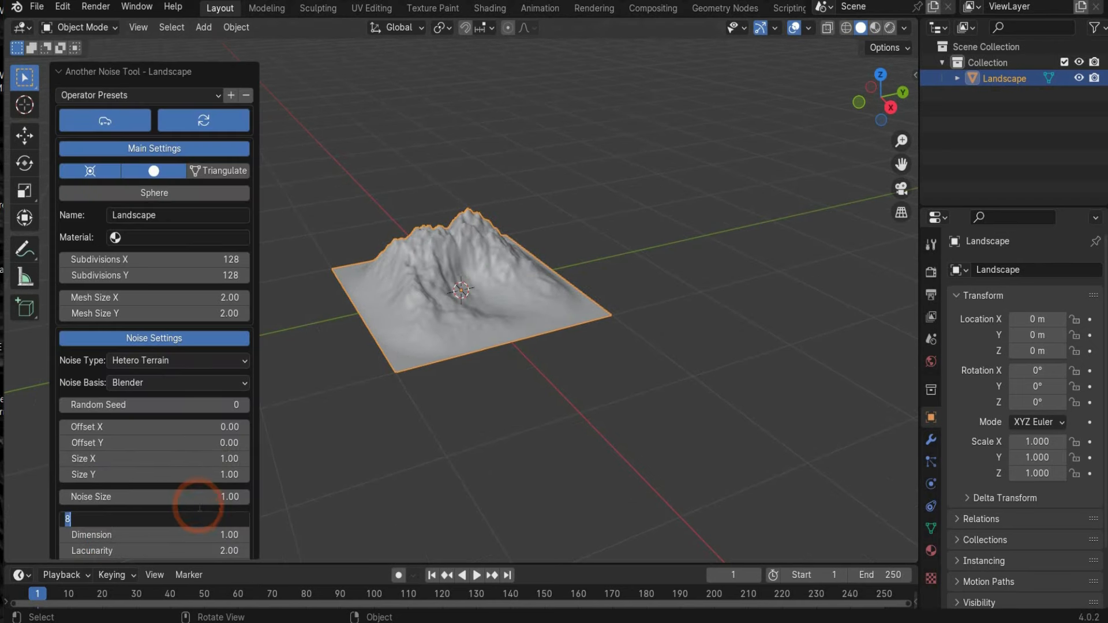
text(3)
key(Return)
scroll(193, 490, down, 5)
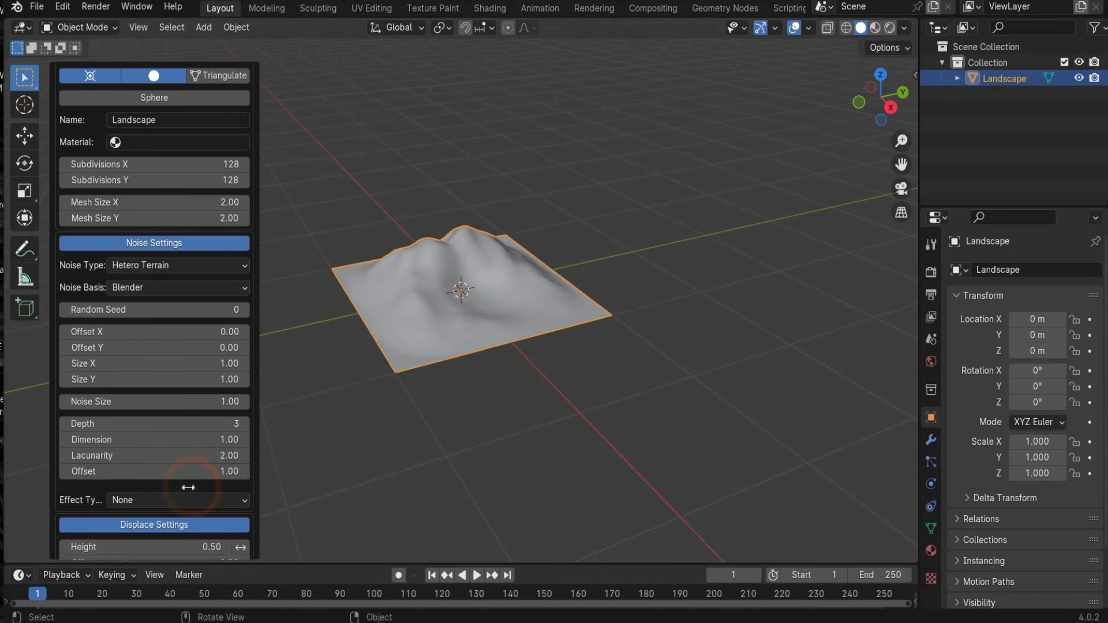
click(190, 486)
text(0.)
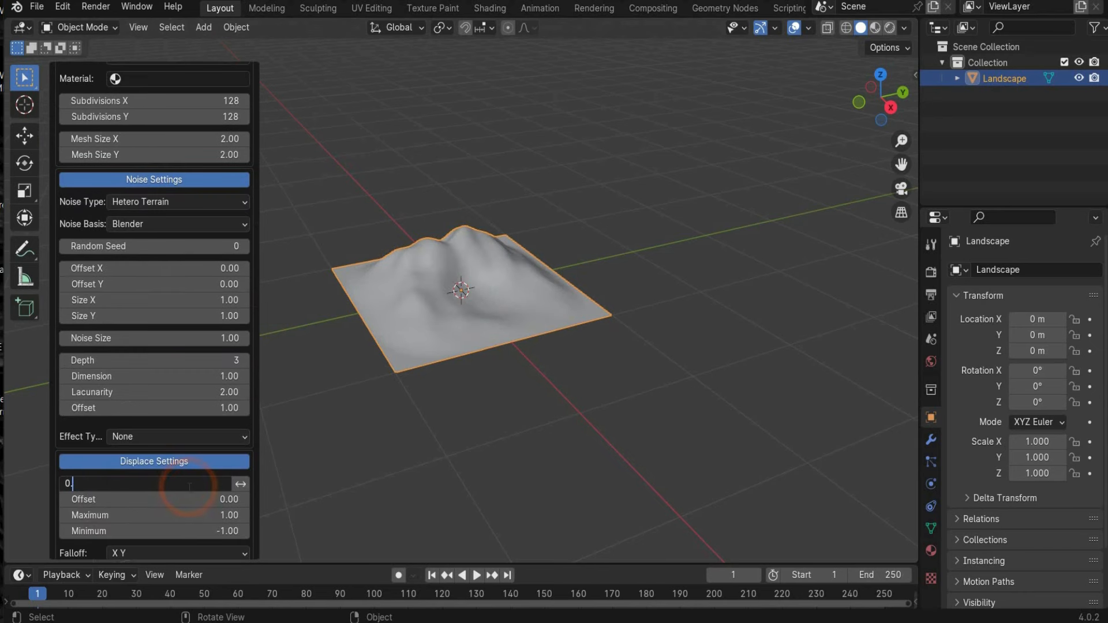
text(3)
key(Return)
click(526, 371)
- Duplicate the landscape beside the original, about 1.97 m along Y, and set the copy's Z rotation to 90°
click(506, 274)
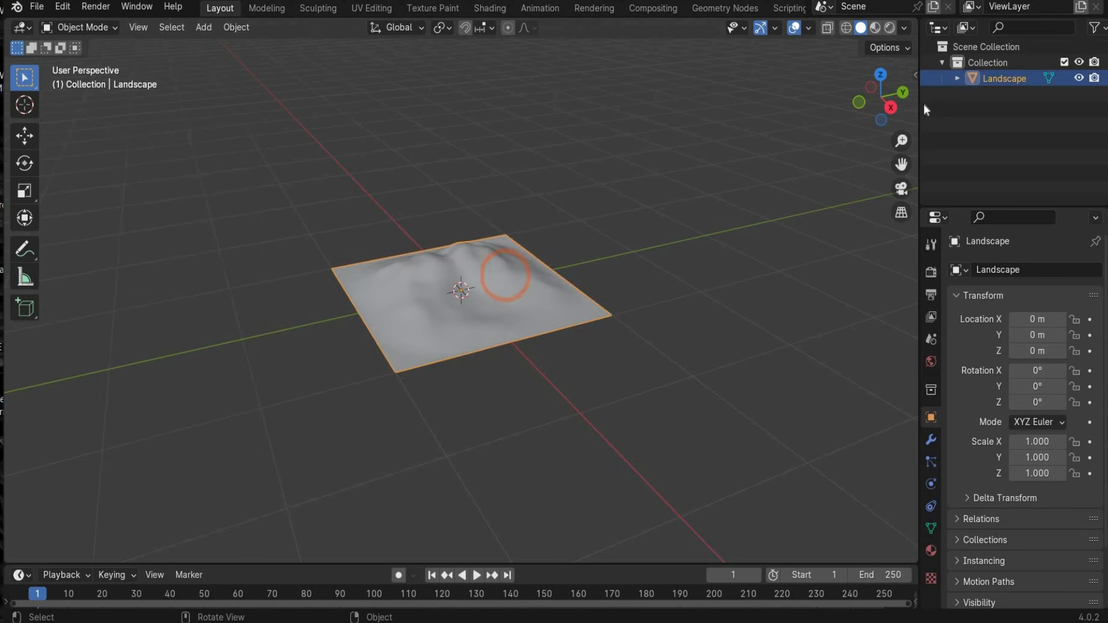
key(ctrl+c)
key(ctrl+v)
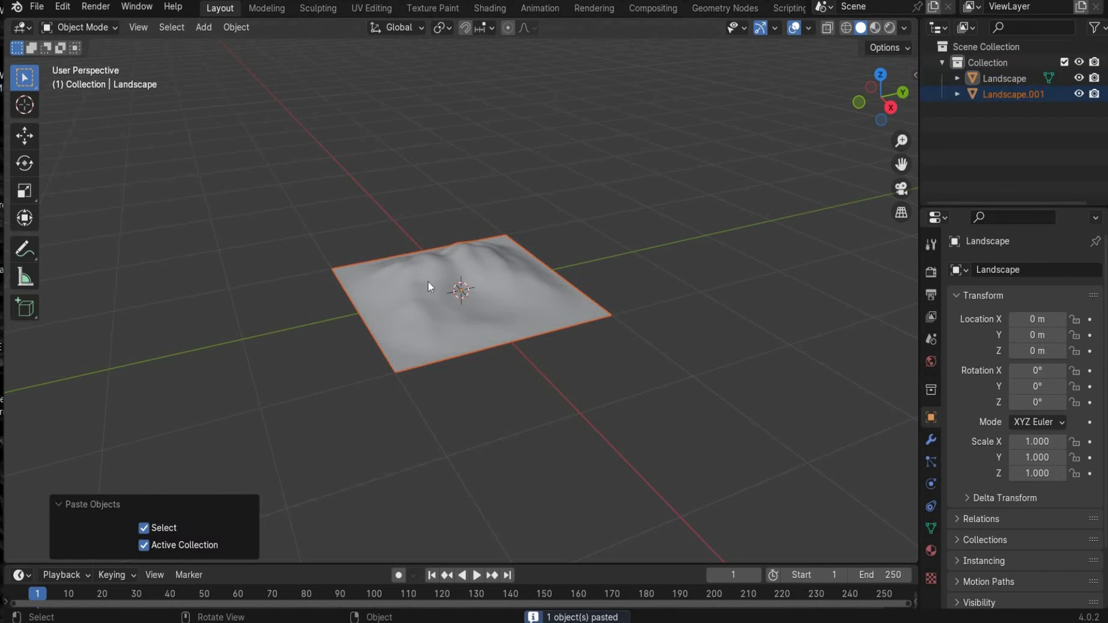
click(428, 282)
click(25, 136)
drag(513, 277, 703, 236)
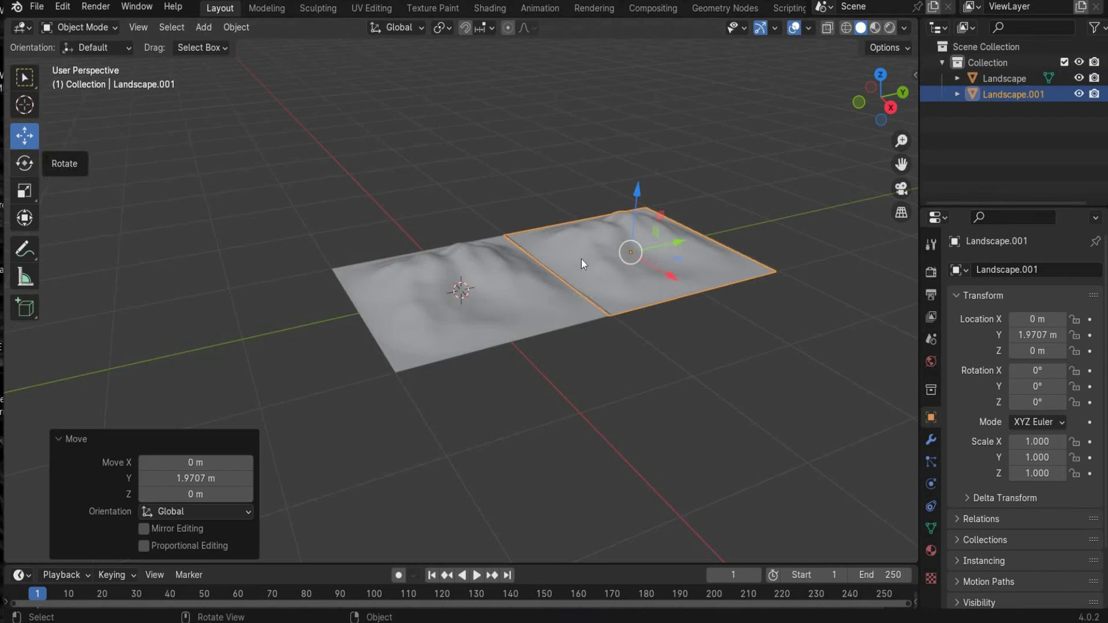
click(24, 163)
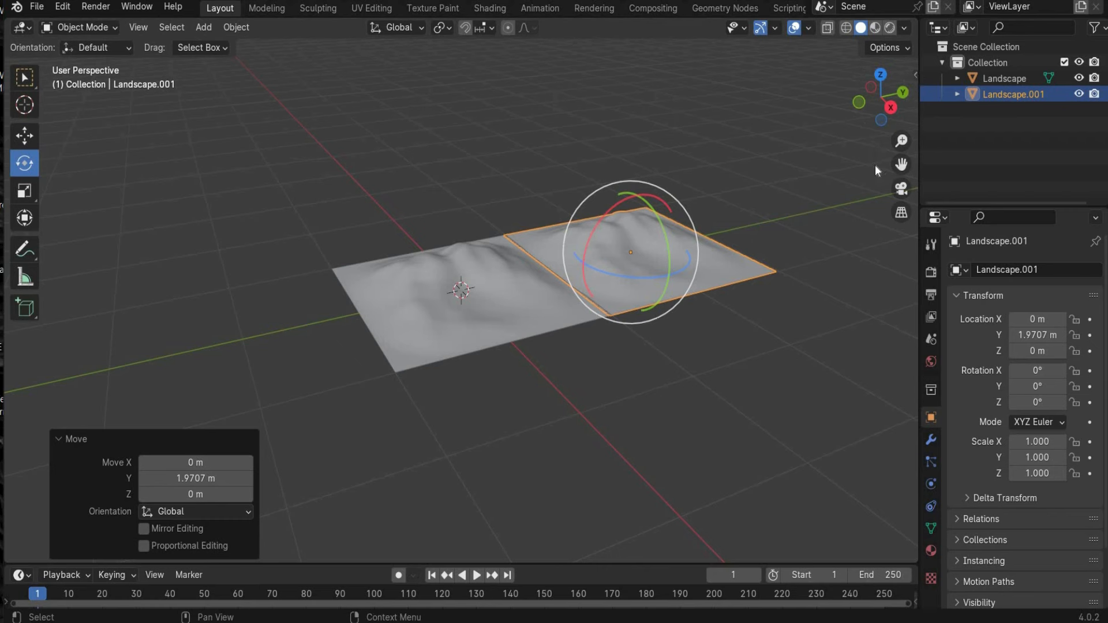
key(n)
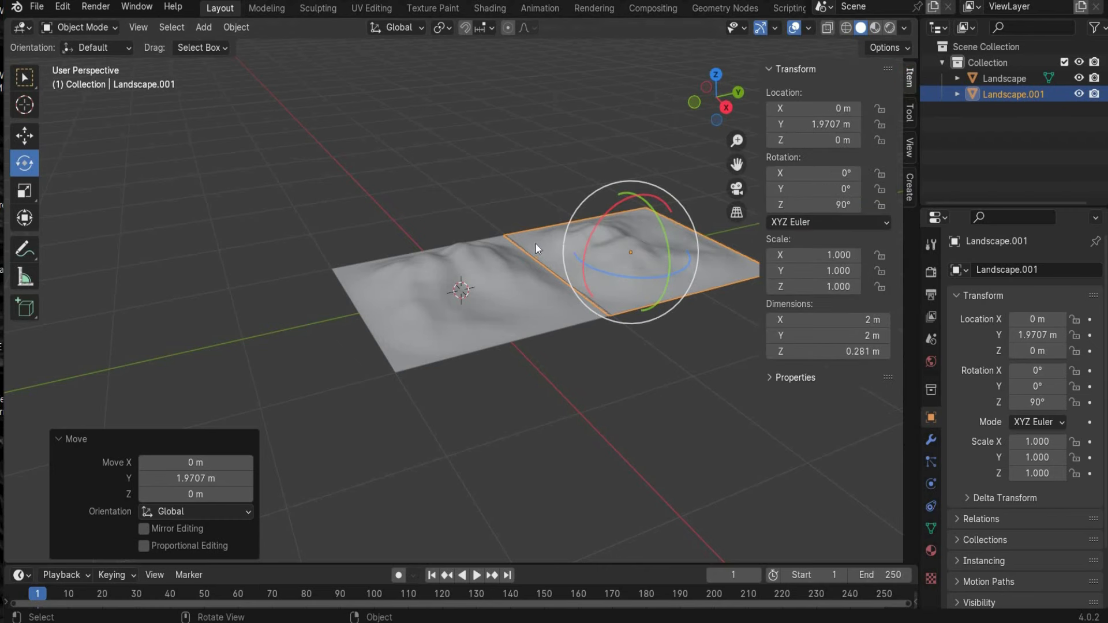
- Paste a copy of the rotated landscape and place it in front of the original tile, about 1.92 m along X
key(ctrl+v)
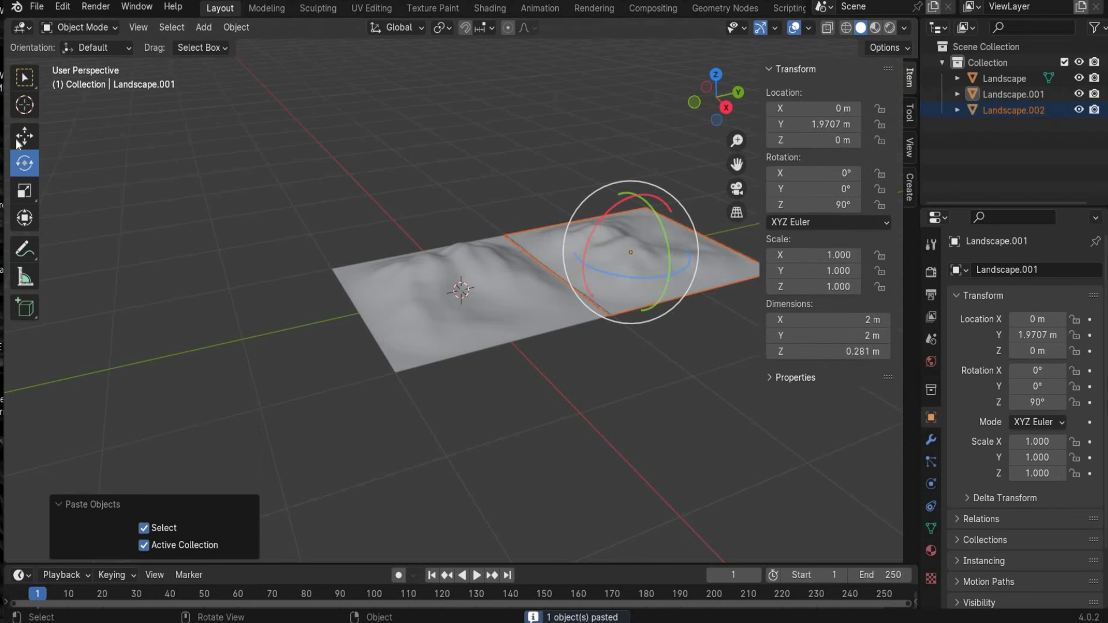
key(g)
drag(679, 242, 620, 454)
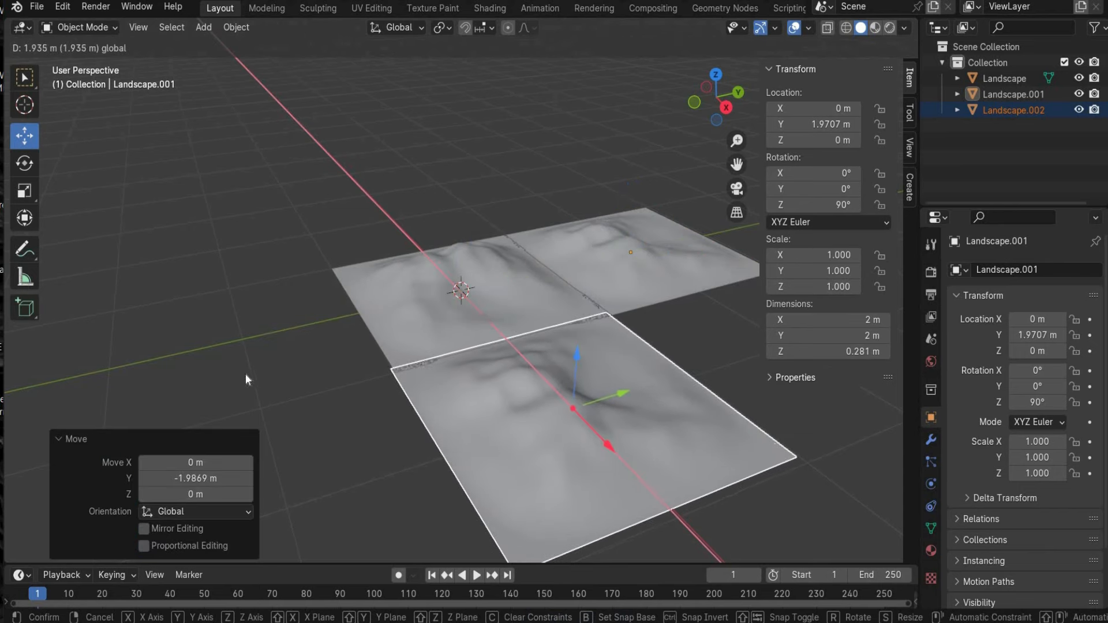
middle_drag(671, 199, 521, 355)
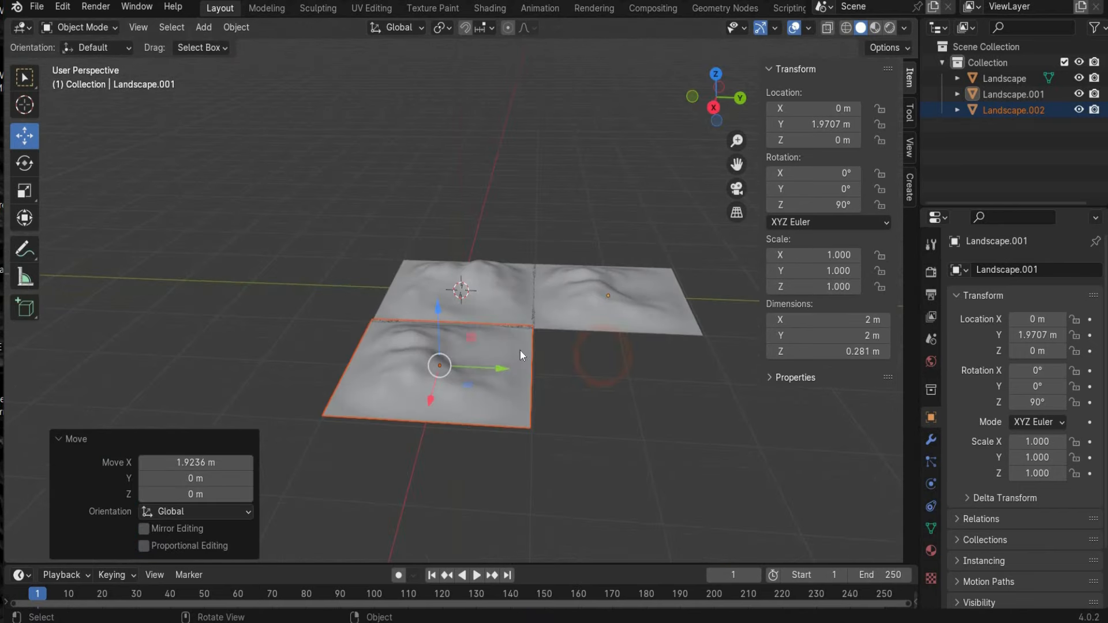
click(573, 332)
- Check the reference picture and nudge the front landscape along Y to about 0 m, in line with the original tile
click(515, 621)
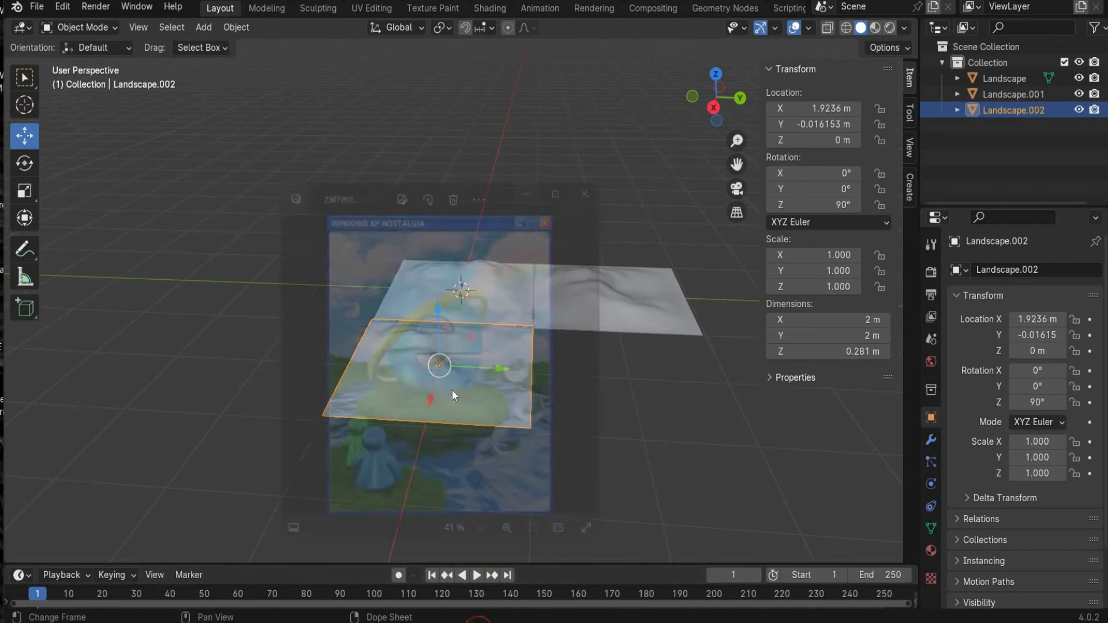
click(527, 96)
scroll(581, 348, up, 1)
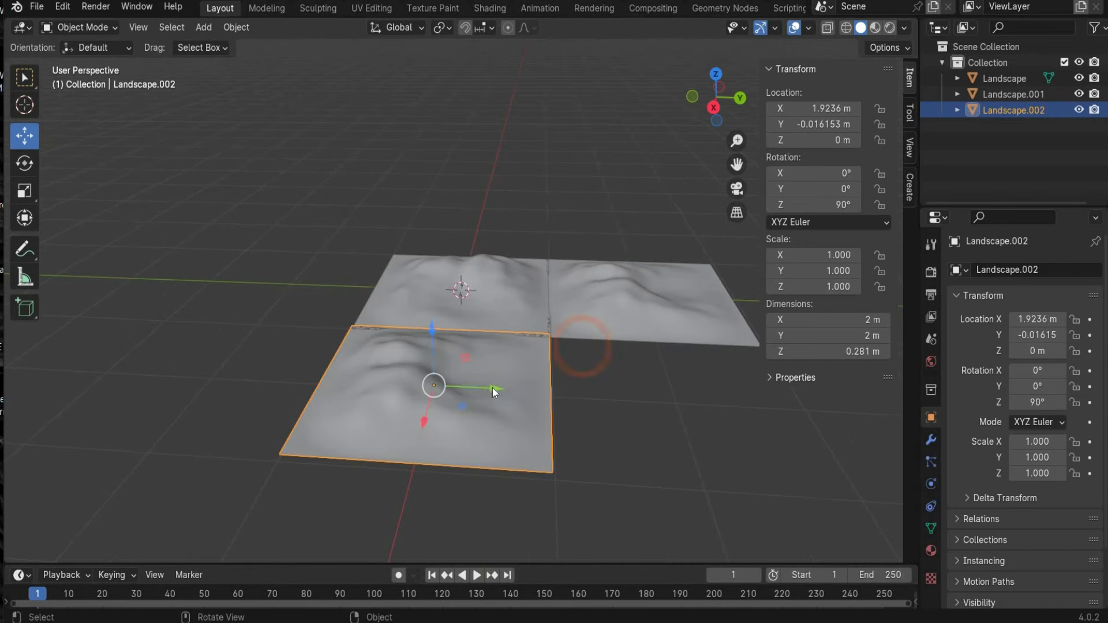
drag(495, 386, 498, 386)
- Rename the original landscape Back and the copy beside it Back 2
click(1001, 81)
double_click(1003, 79)
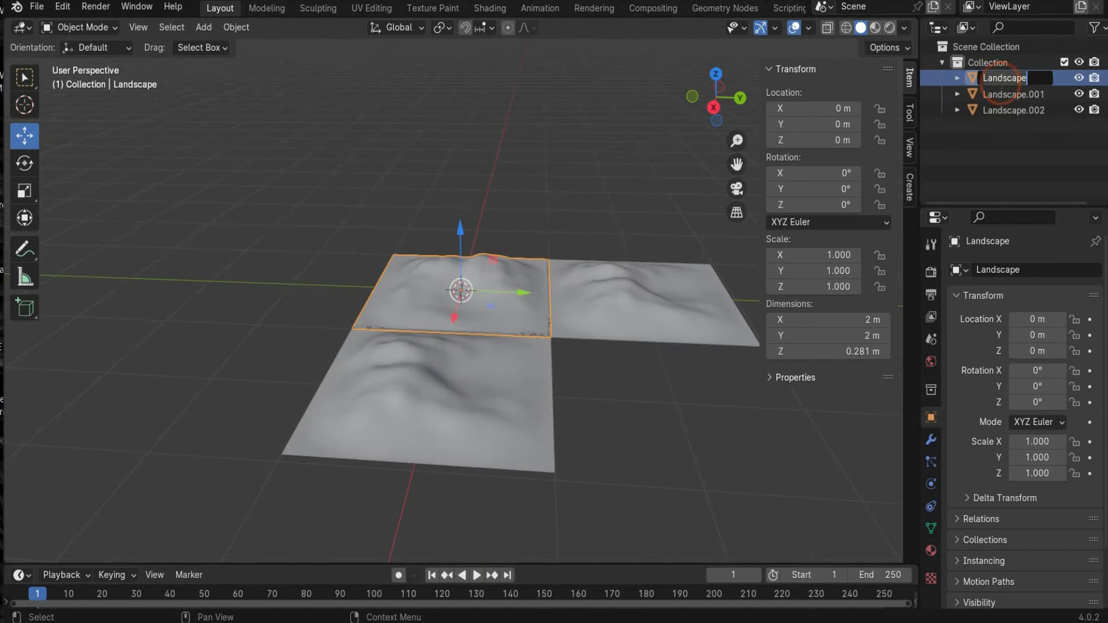
text(Back)
key(Return)
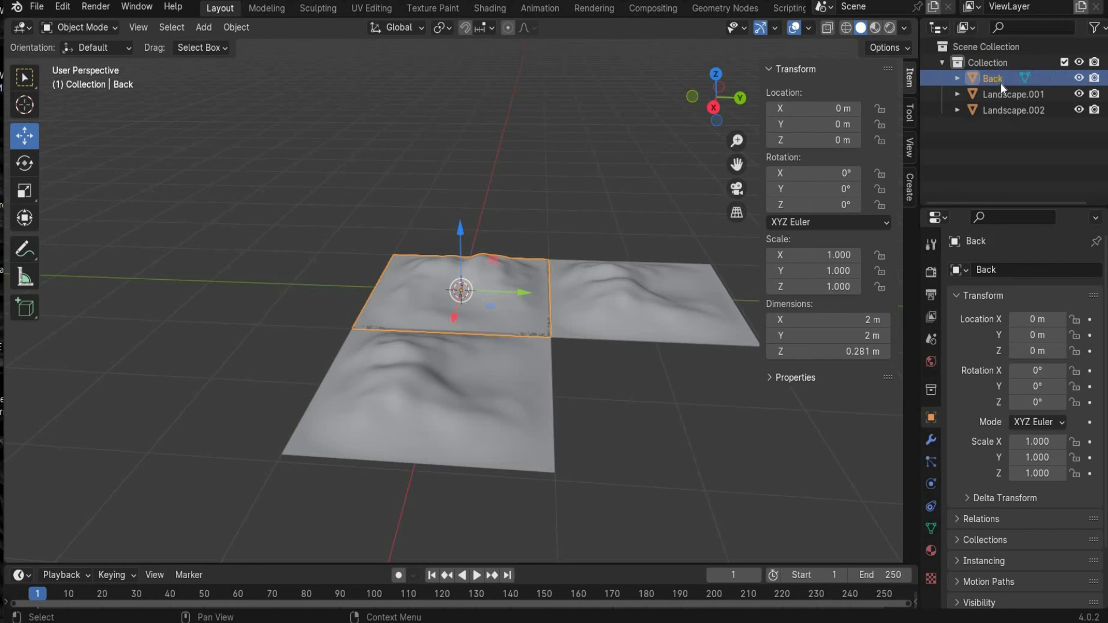
double_click(989, 95)
text(B)
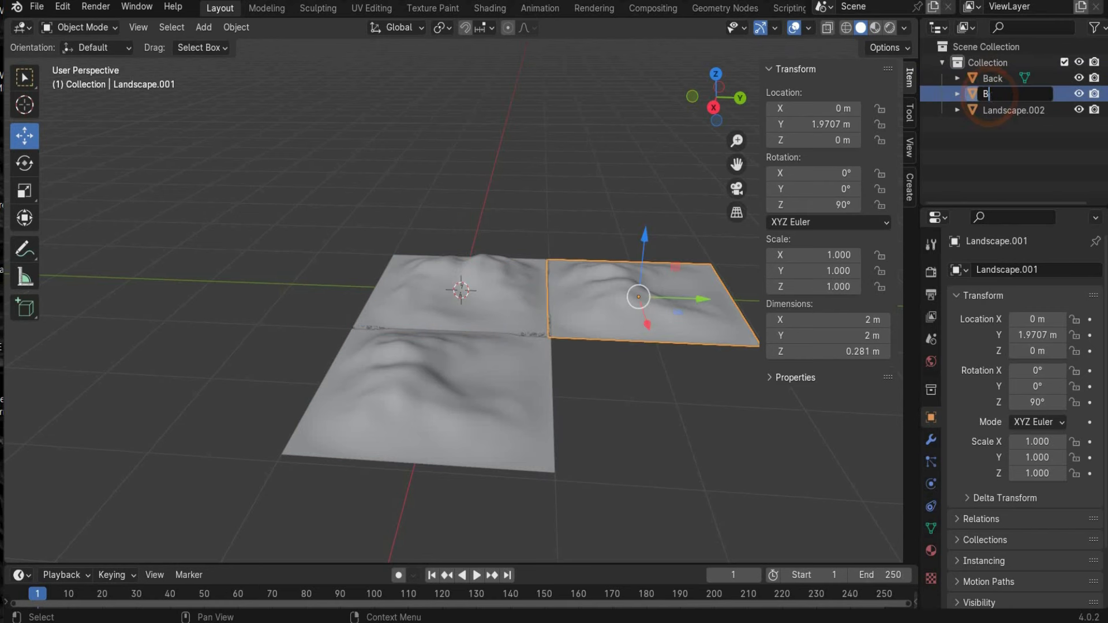
text(ack 2)
key(Return)
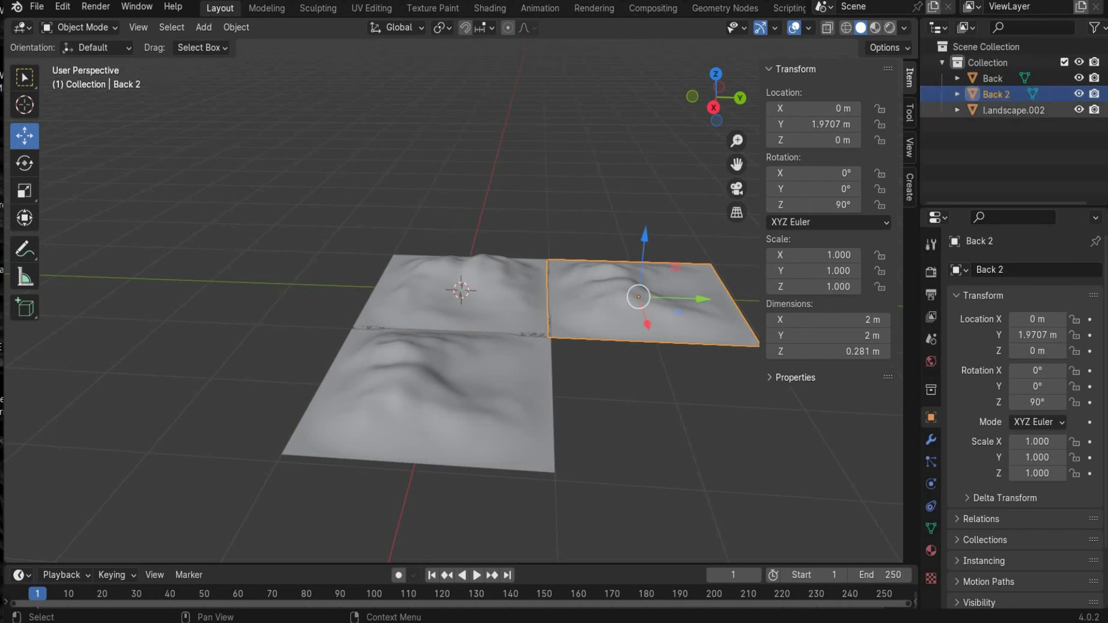
- Rename the remaining landscape copy Front and deselect it
click(982, 113)
double_click(982, 110)
text(Front)
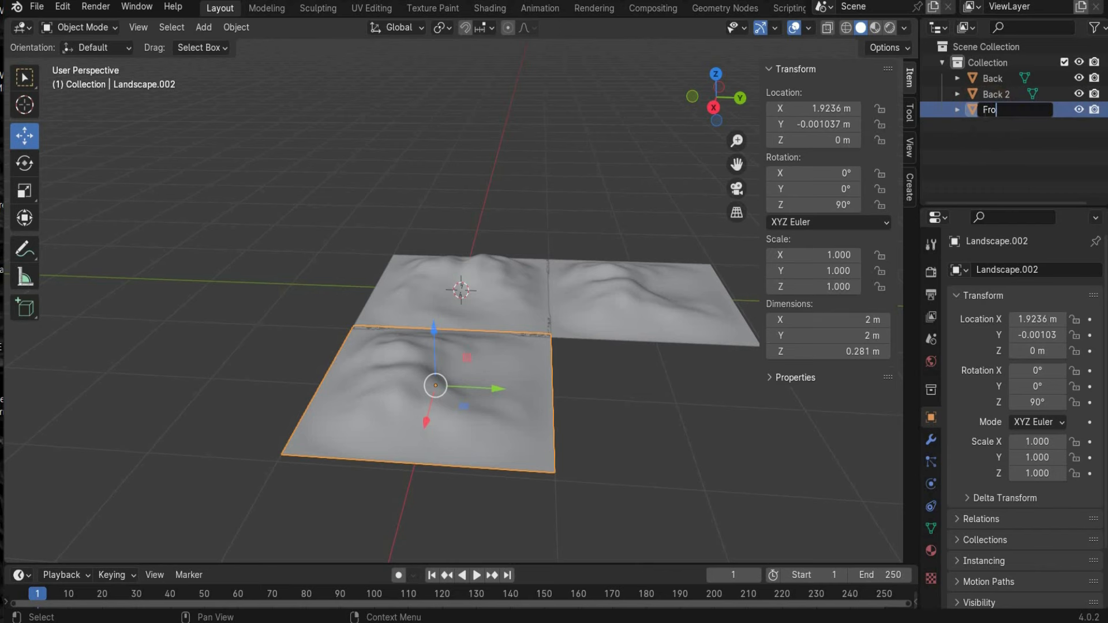
click(508, 265)
- Add a cylinder with a radius of 0.54 m and a depth of 0.1 m
drag(737, 164, 670, 150)
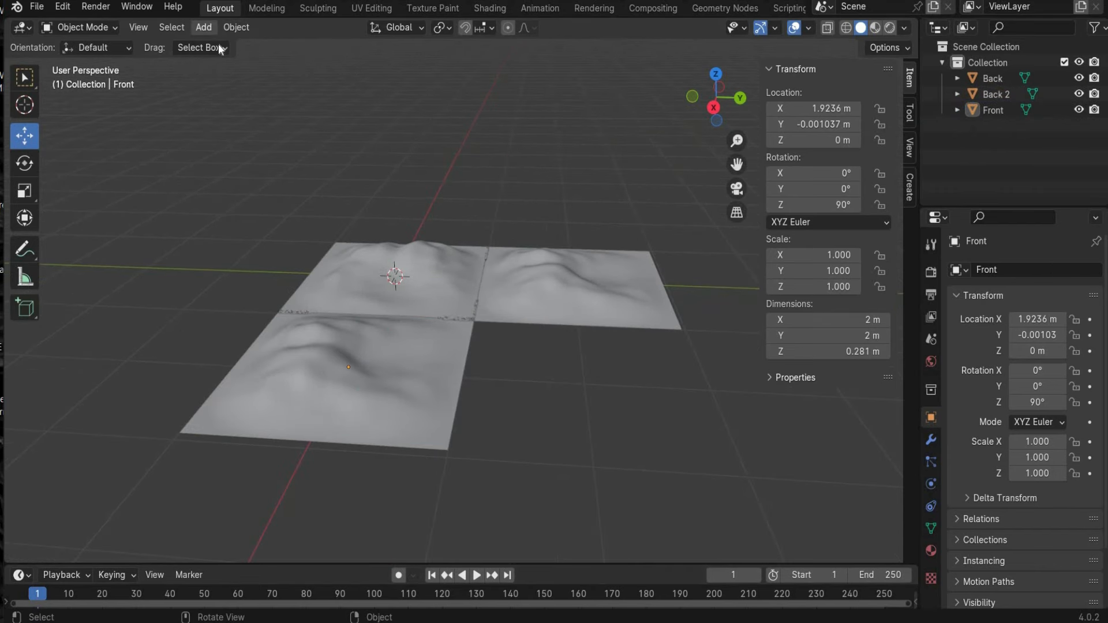
click(204, 27)
mouse_move(245, 47)
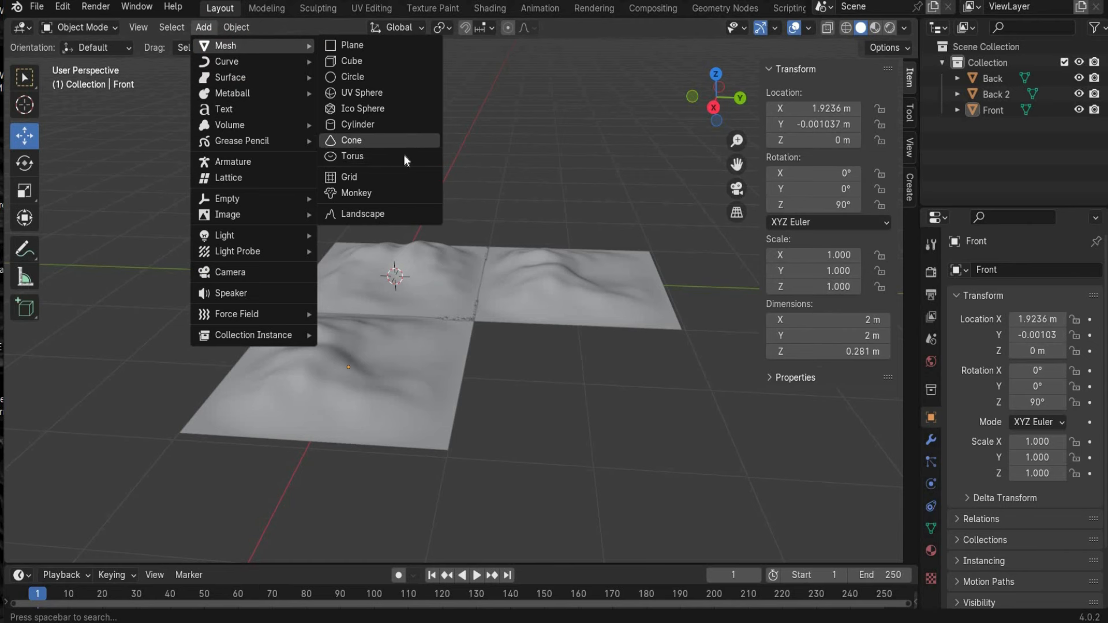
click(393, 126)
click(191, 377)
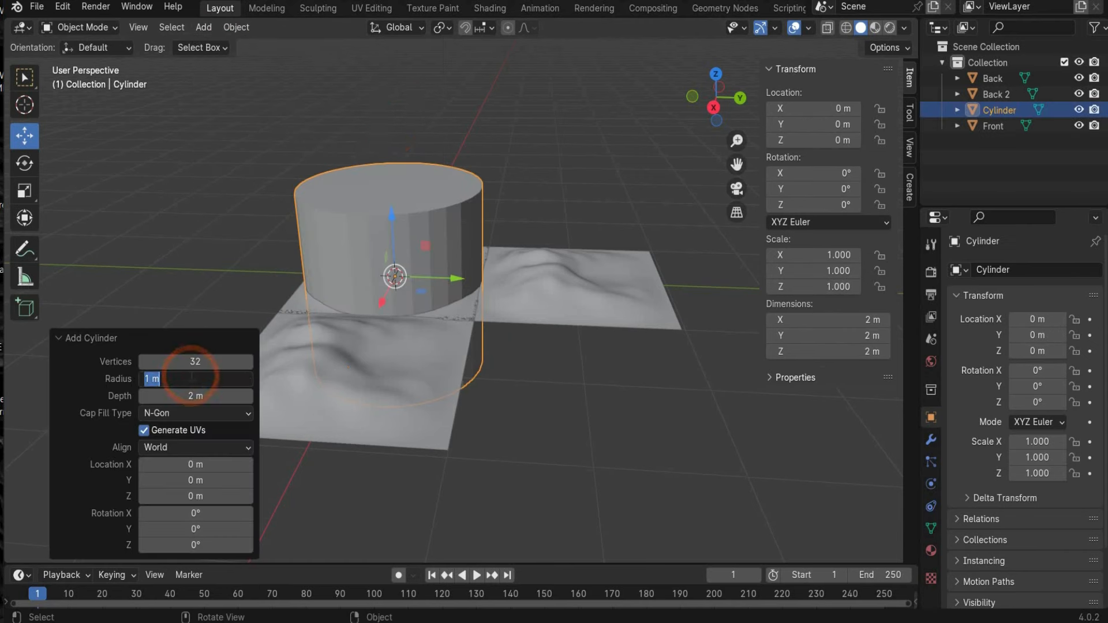
text(0.54)
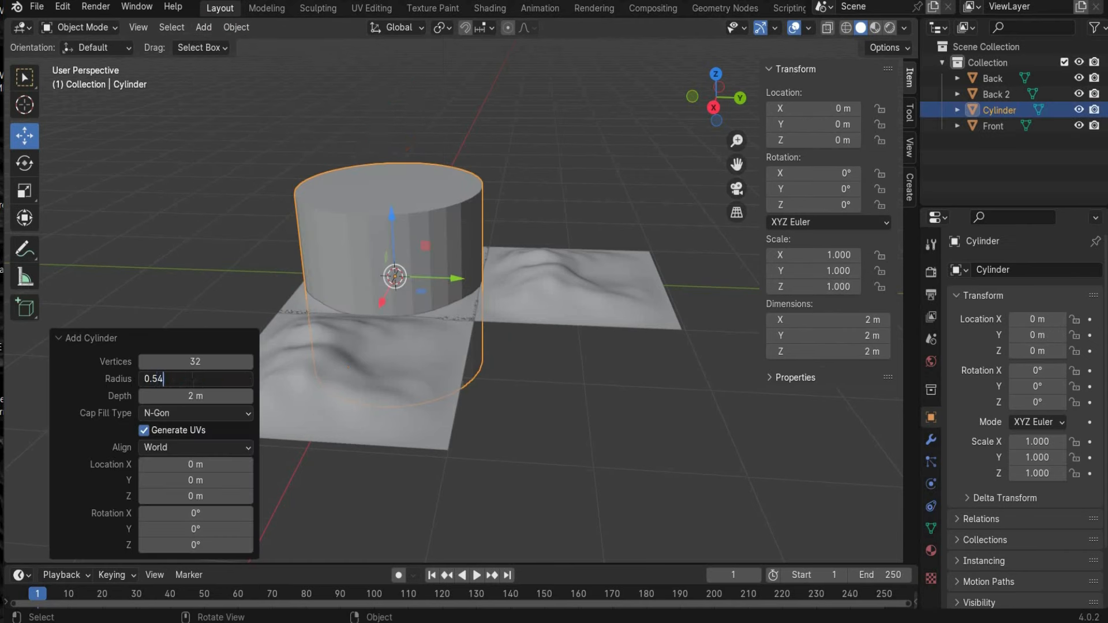
key(Return)
click(198, 396)
text(0.1)
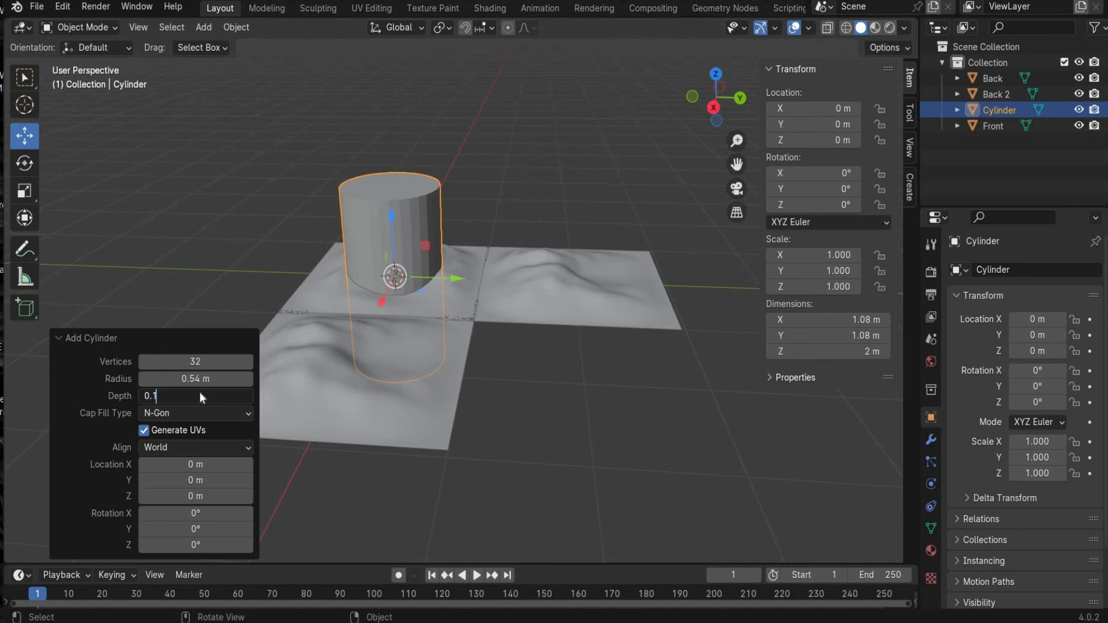
key(Return)
- Move the cylinder between the three landscape tiles, to about X 1.07 m, Y 0.92 m and Z 0.06 m
drag(457, 279, 537, 283)
drag(469, 305, 464, 349)
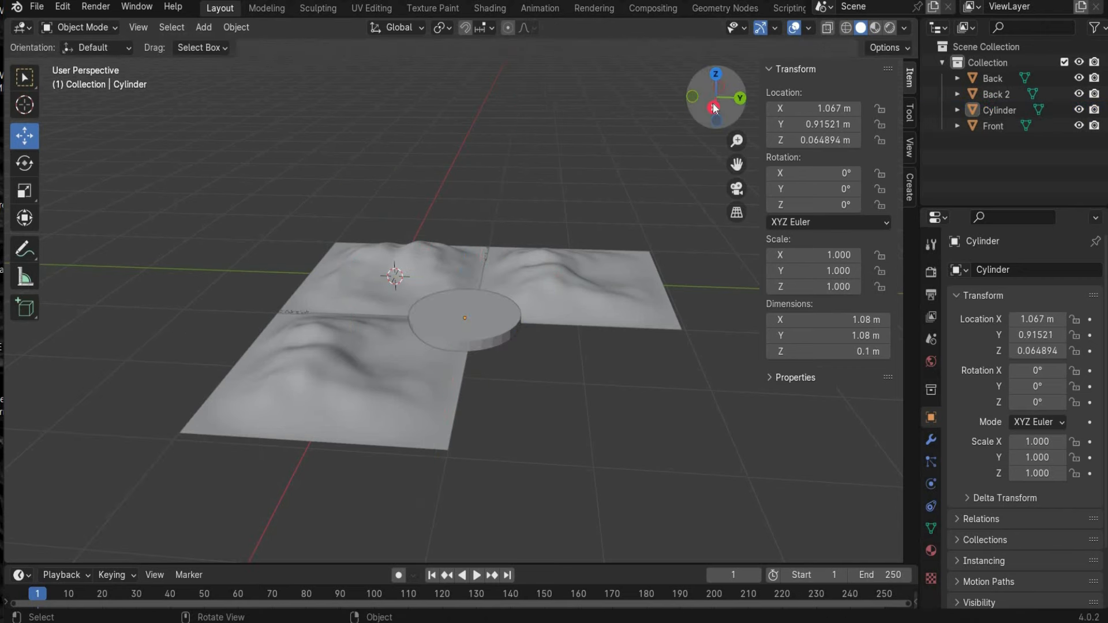
click(714, 107)
scroll(507, 193, up, 3)
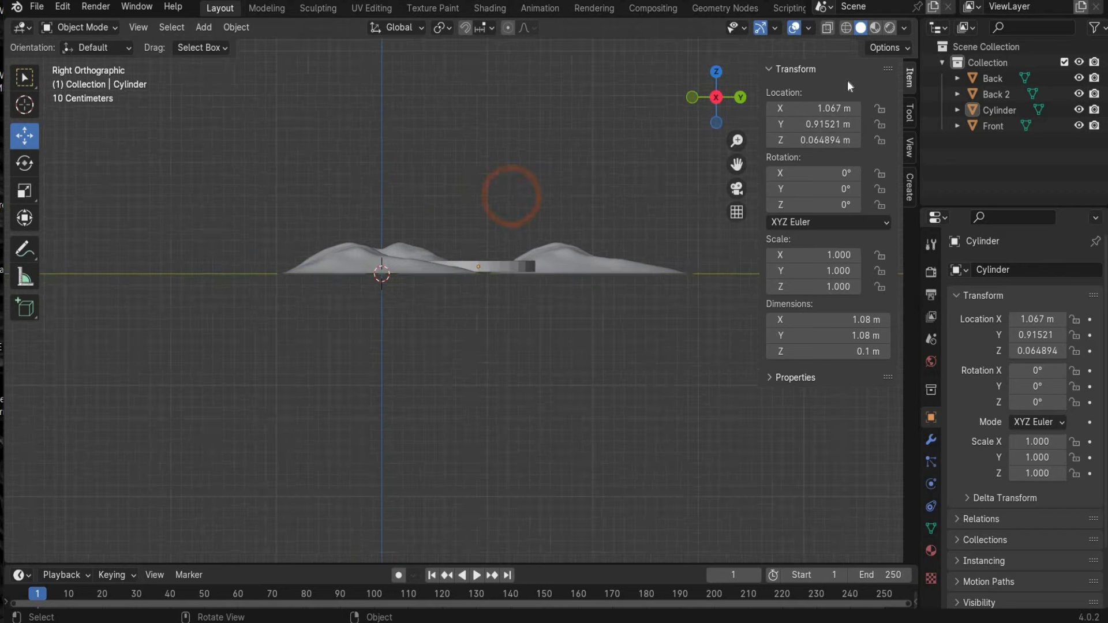
- Add a text object and stand it upright facing the side view, with rotation X 90° and Z 90°
drag(736, 165, 650, 370)
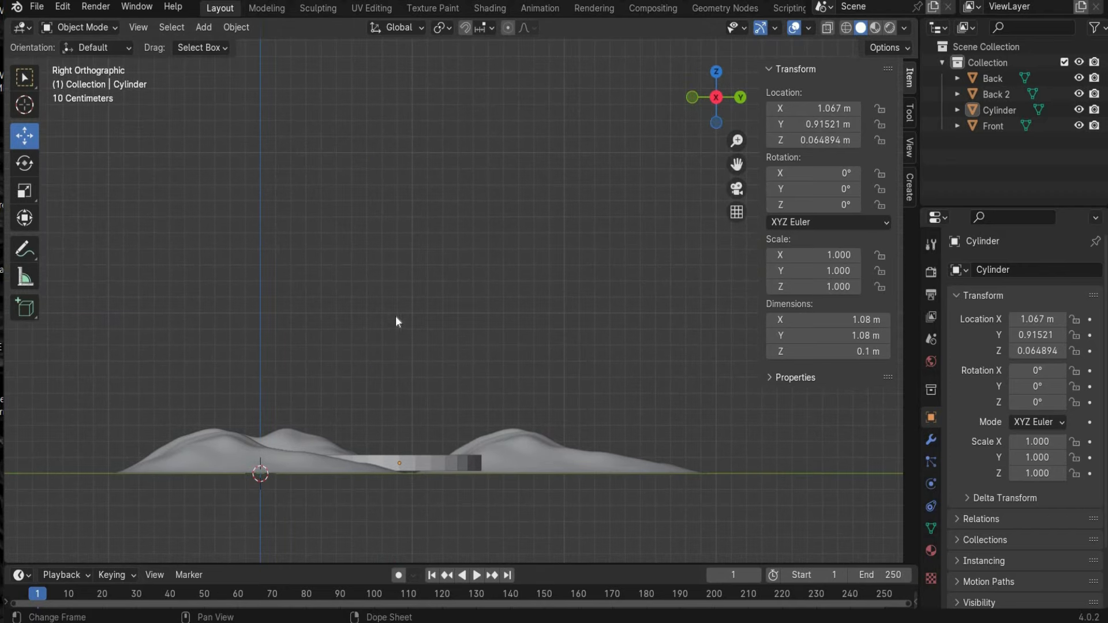
click(528, 96)
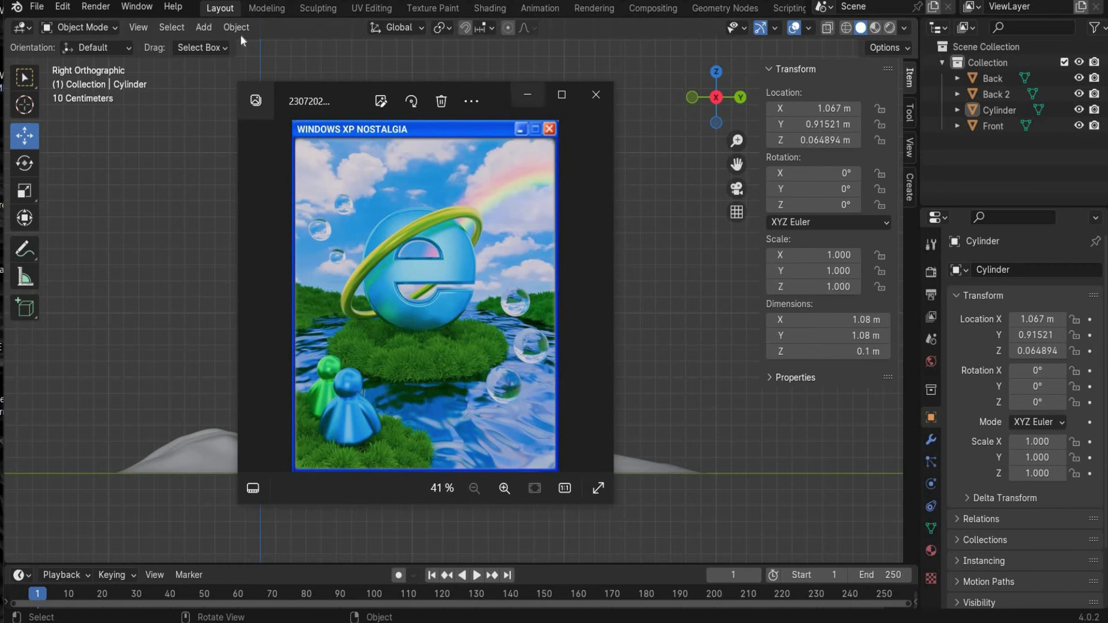
click(203, 27)
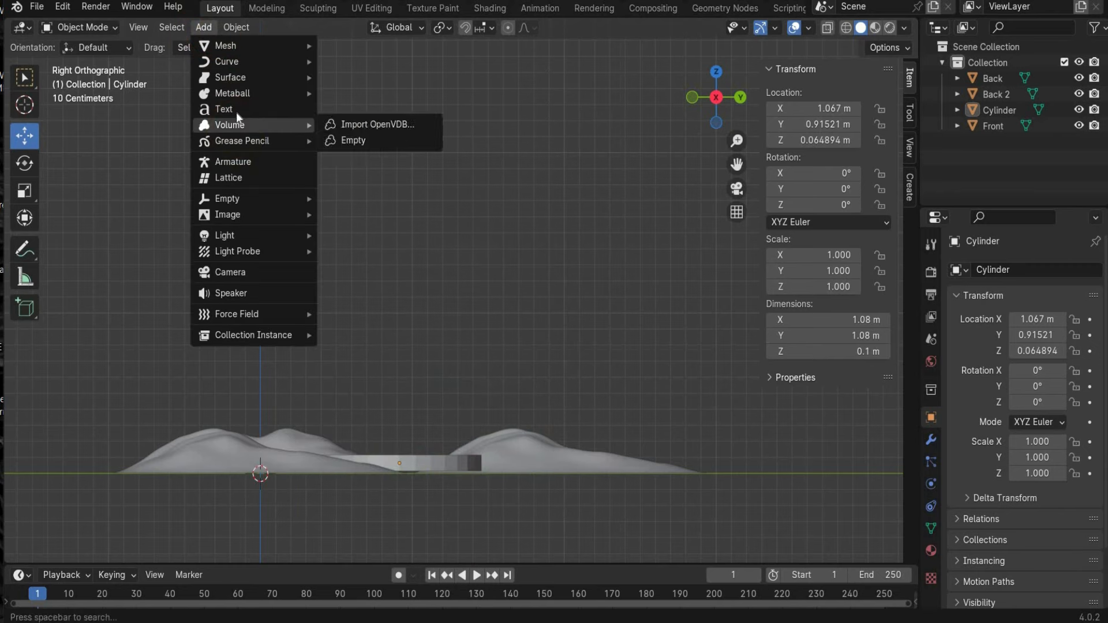
click(228, 109)
click(829, 173)
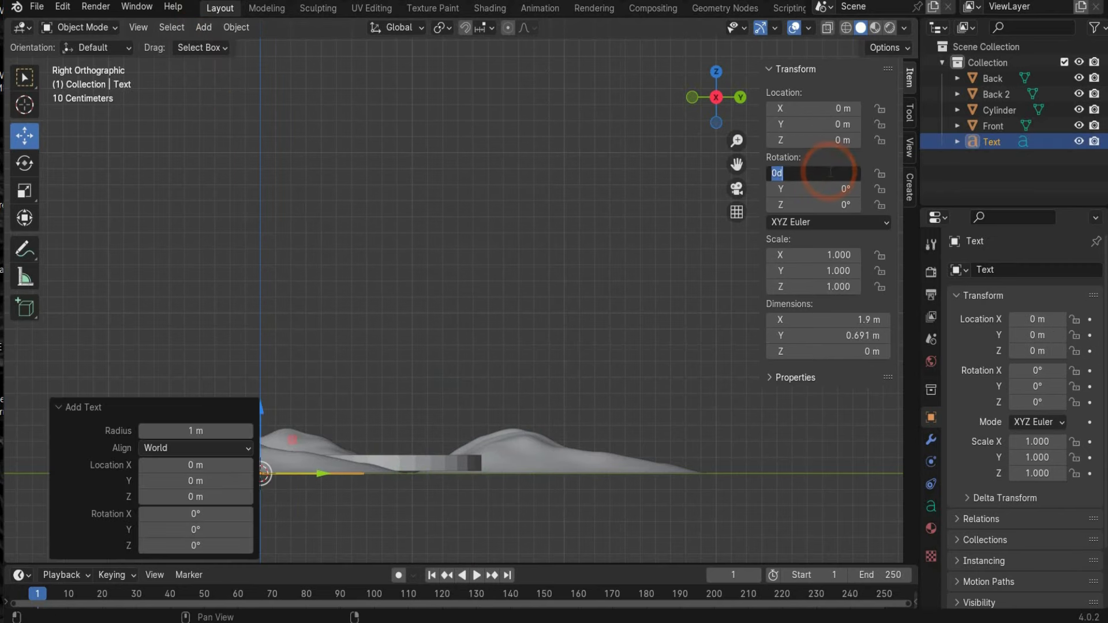
text(90)
key(Return)
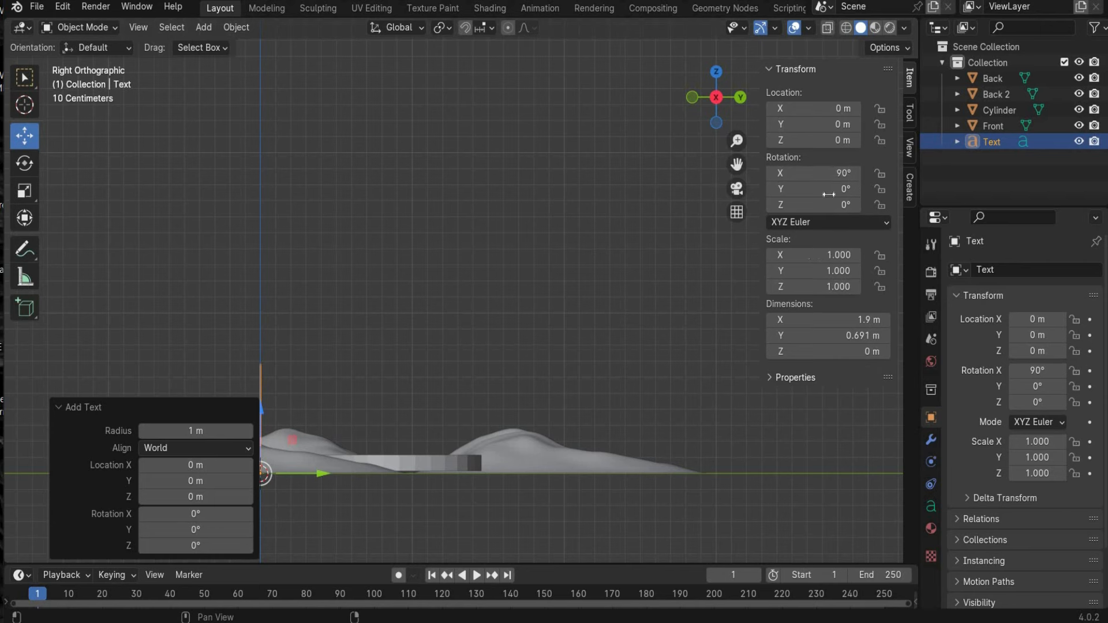
click(829, 205)
text(90)
key(Return)
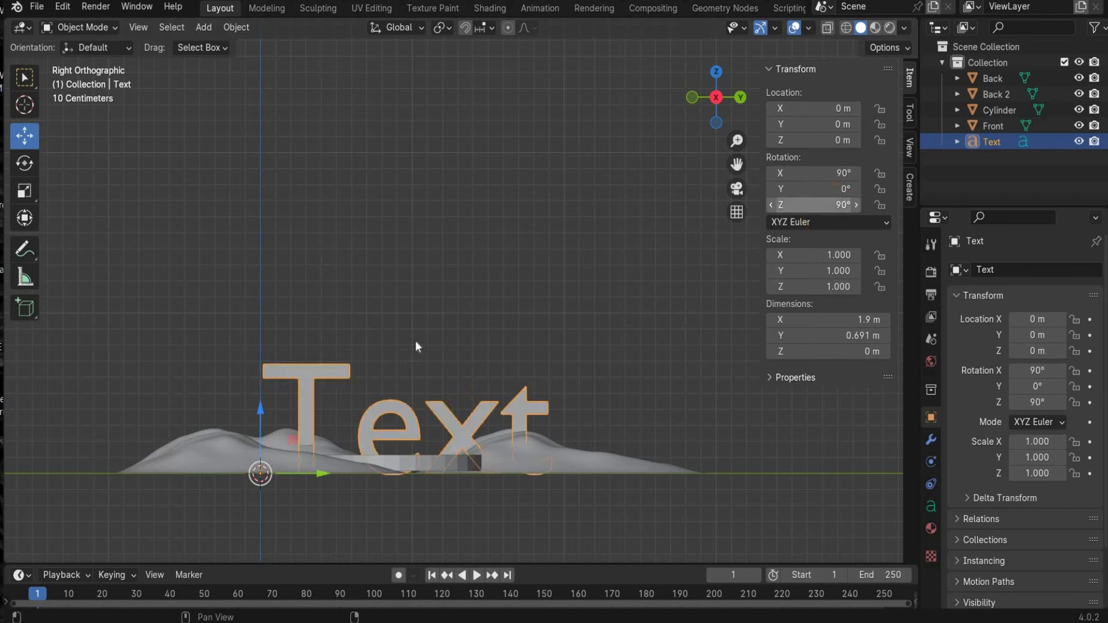
- Raise the text object to about Z 0.20 m and replace its content with the letter "e"
drag(262, 435, 262, 403)
click(80, 28)
click(87, 58)
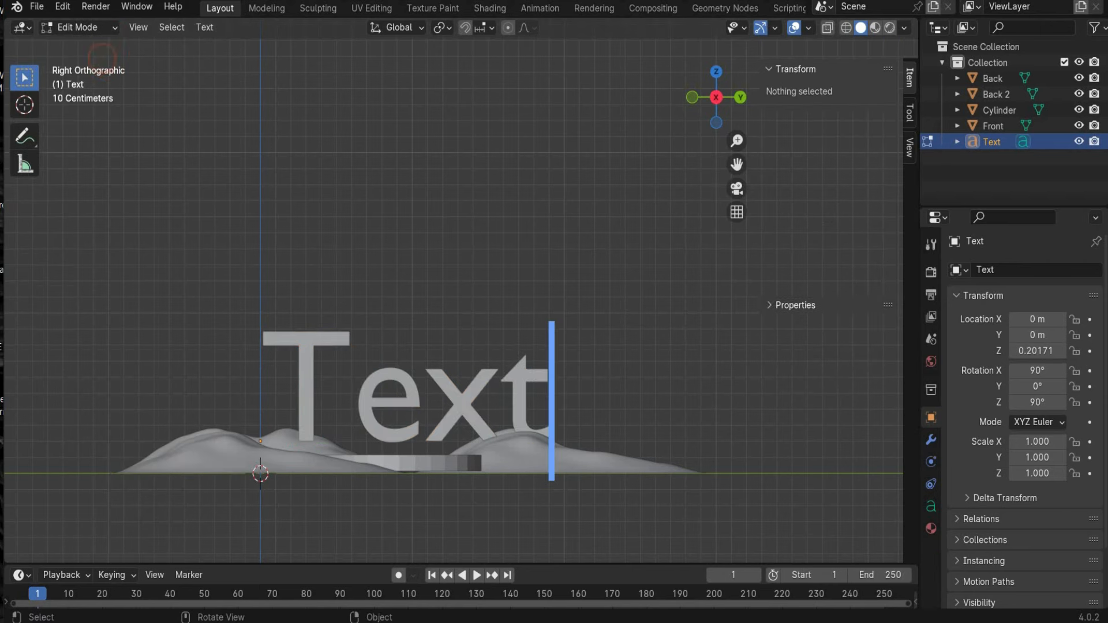
key(BackSpace)
key(BackSpace)
key(BackSpace)
key(BackSpace)
text(e)
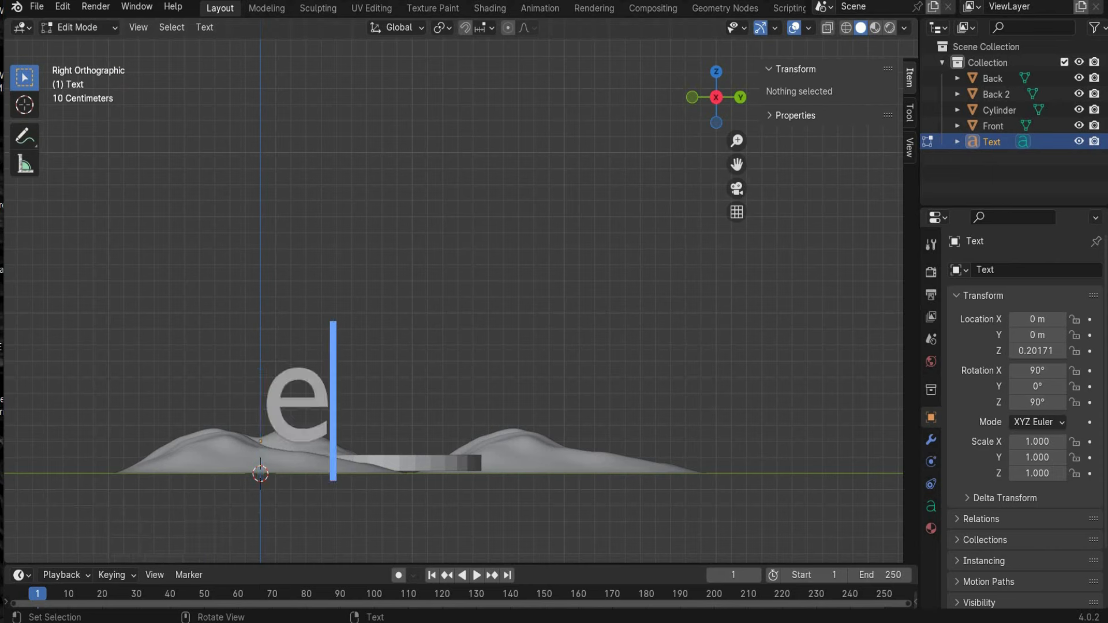
click(81, 27)
click(86, 44)
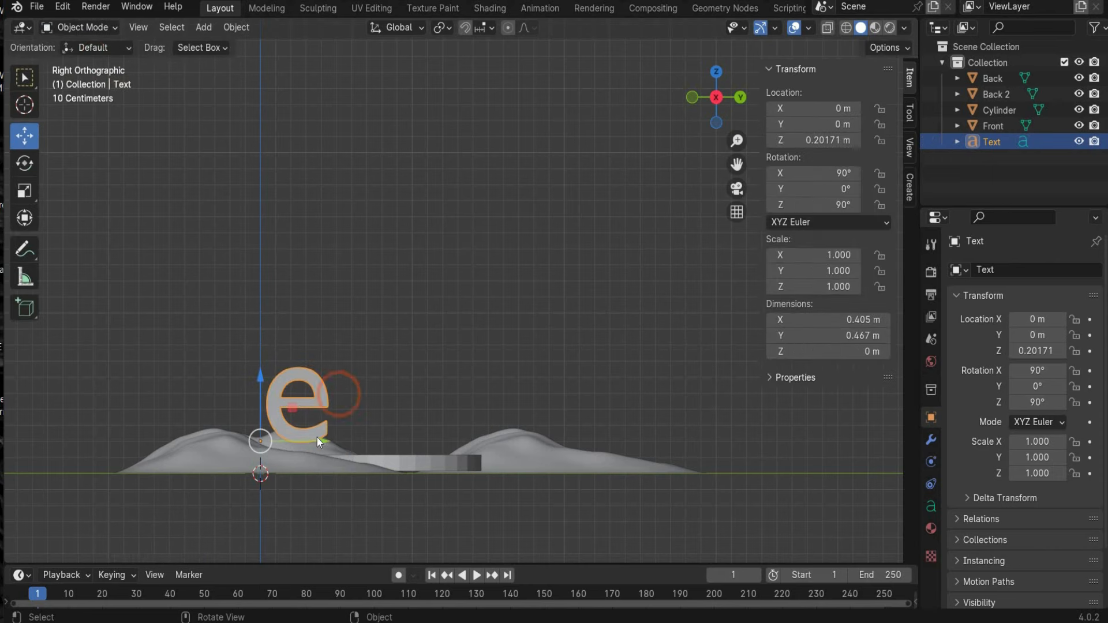
- Shift the letter along Y to about 0.71 m and load Poppins SemiBold from the Desktop as its regular font
drag(319, 443, 410, 510)
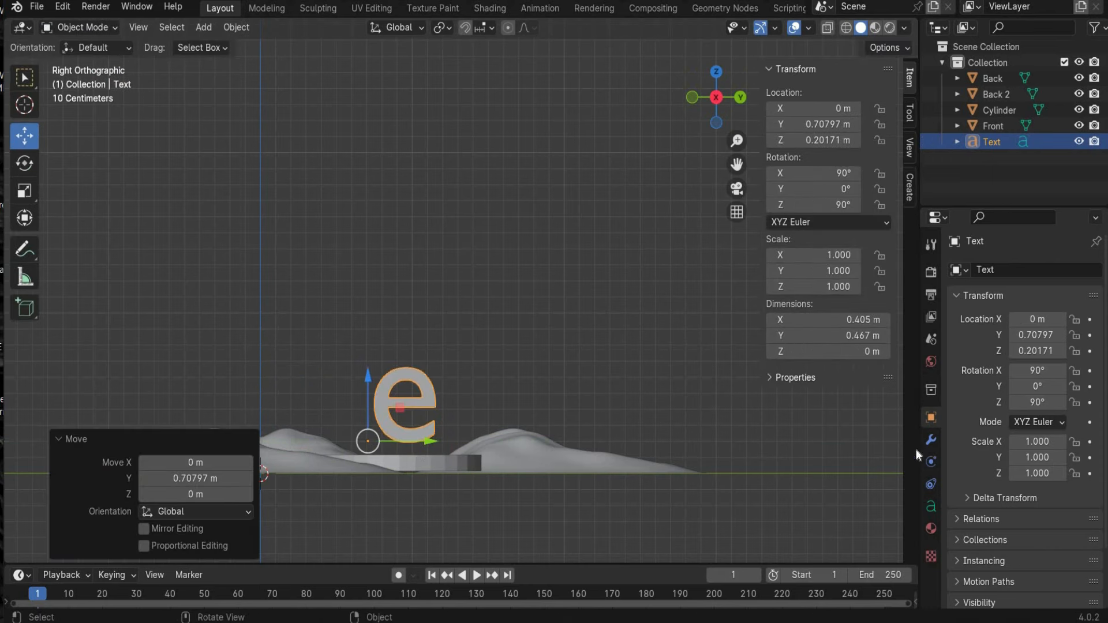
click(931, 506)
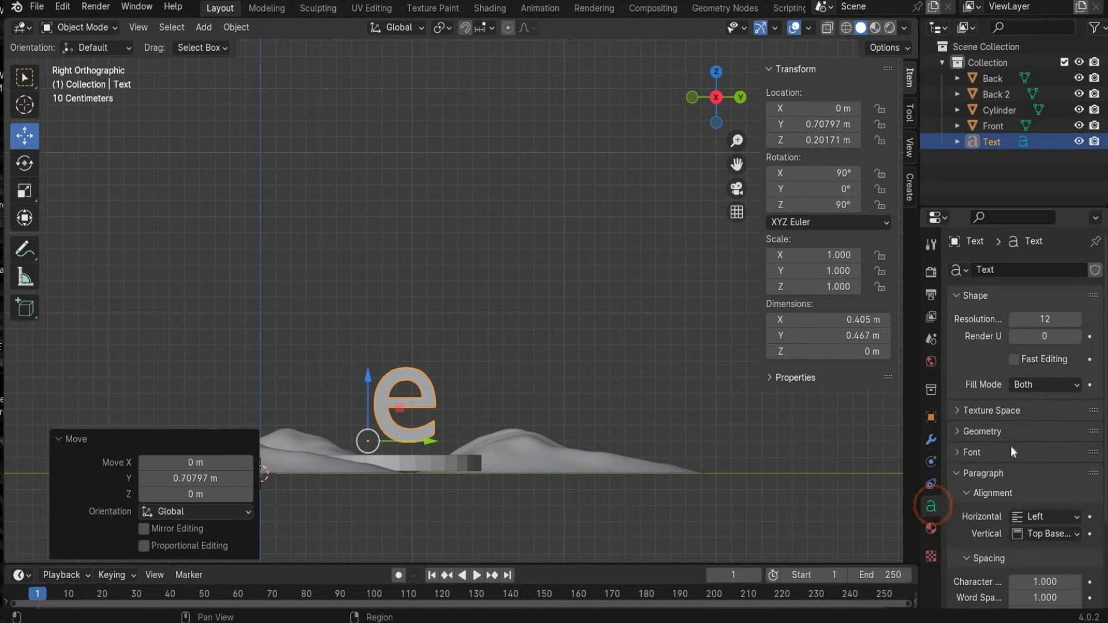
click(1089, 525)
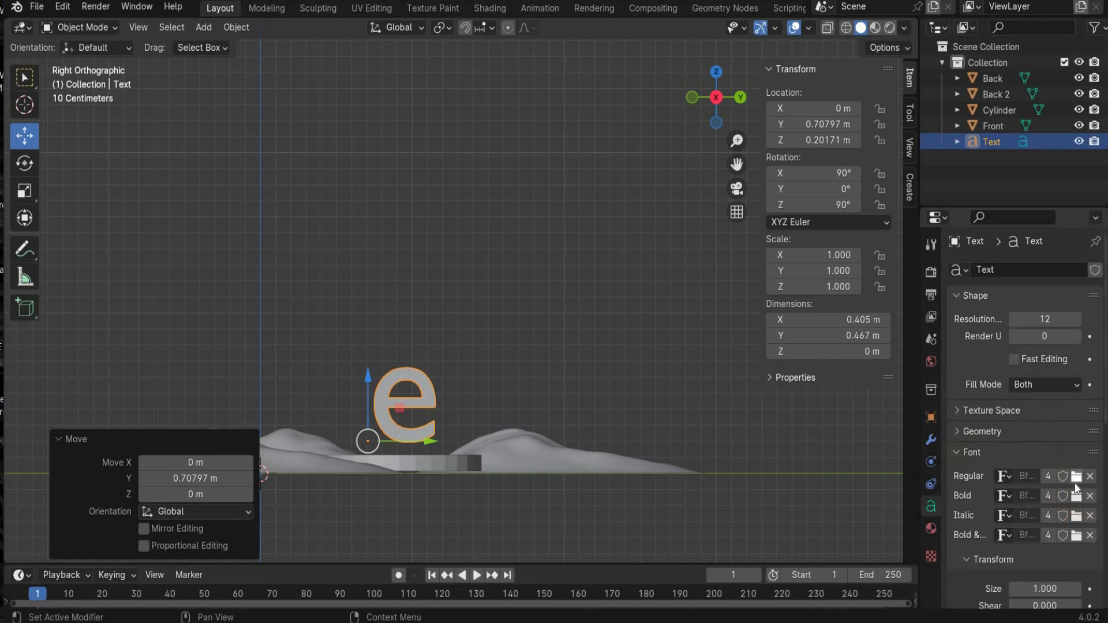
click(1075, 478)
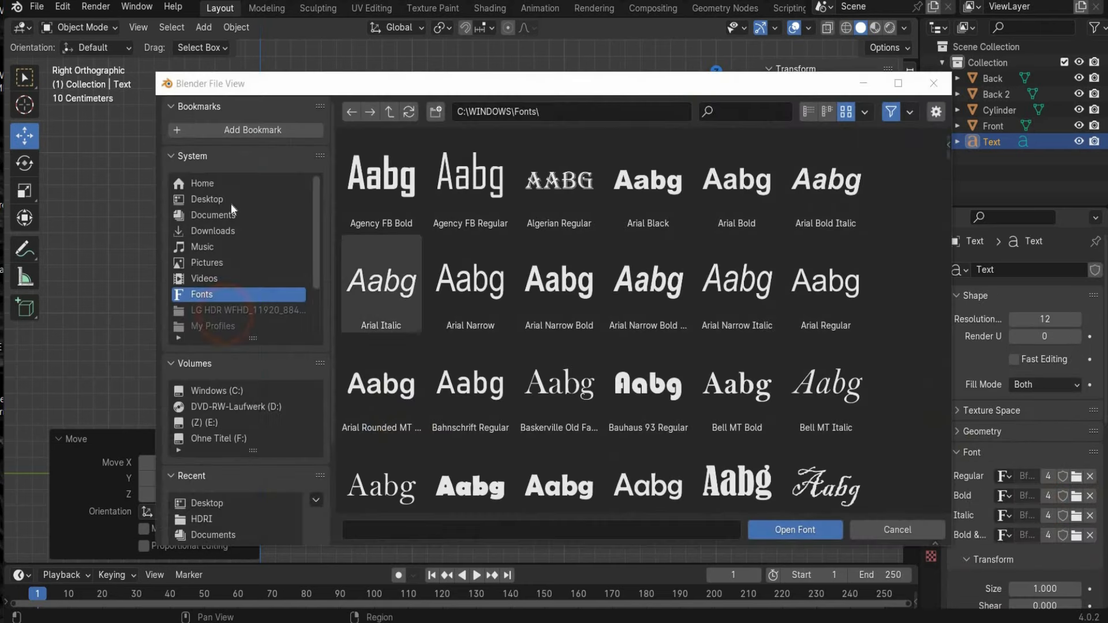
click(230, 200)
scroll(386, 476, down, 5)
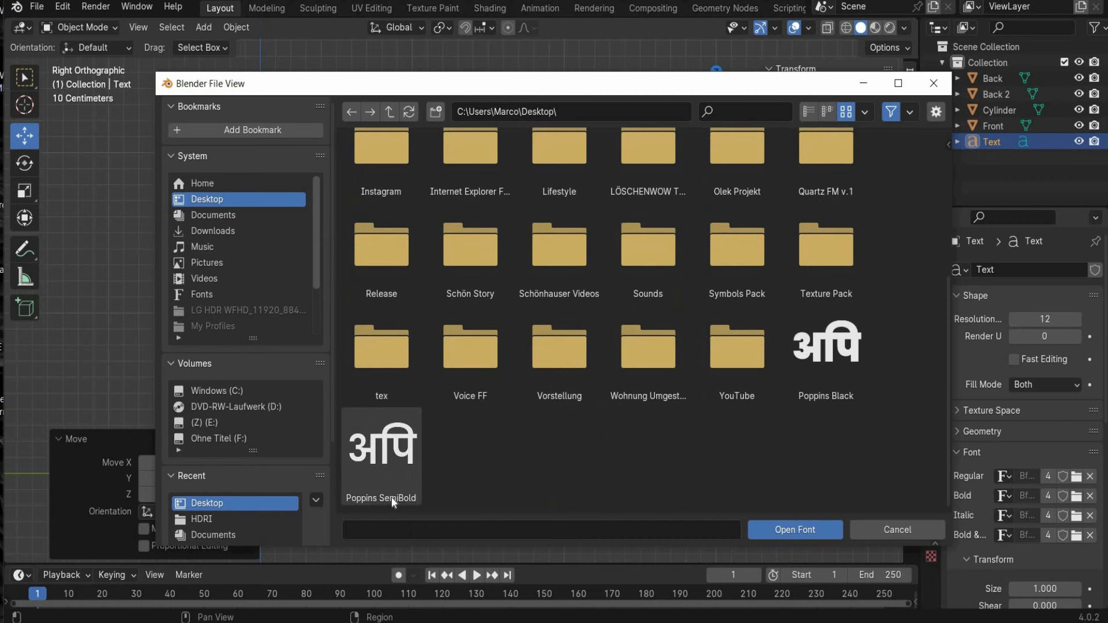
double_click(390, 456)
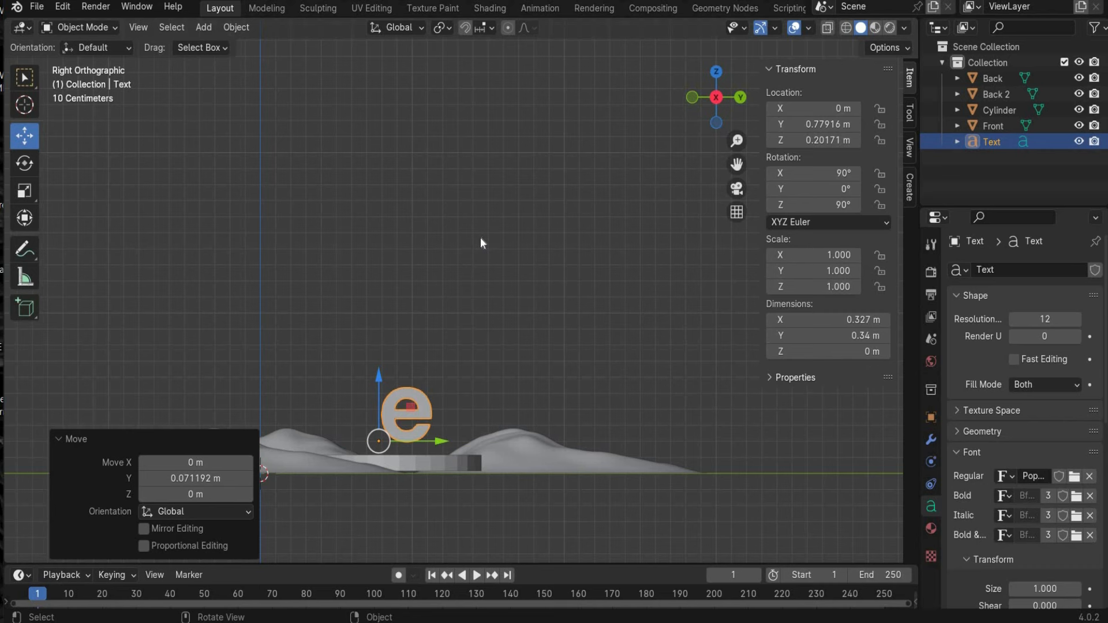
- Set the letter's font size to 1.75
scroll(1034, 549, down, 1)
double_click(1037, 552)
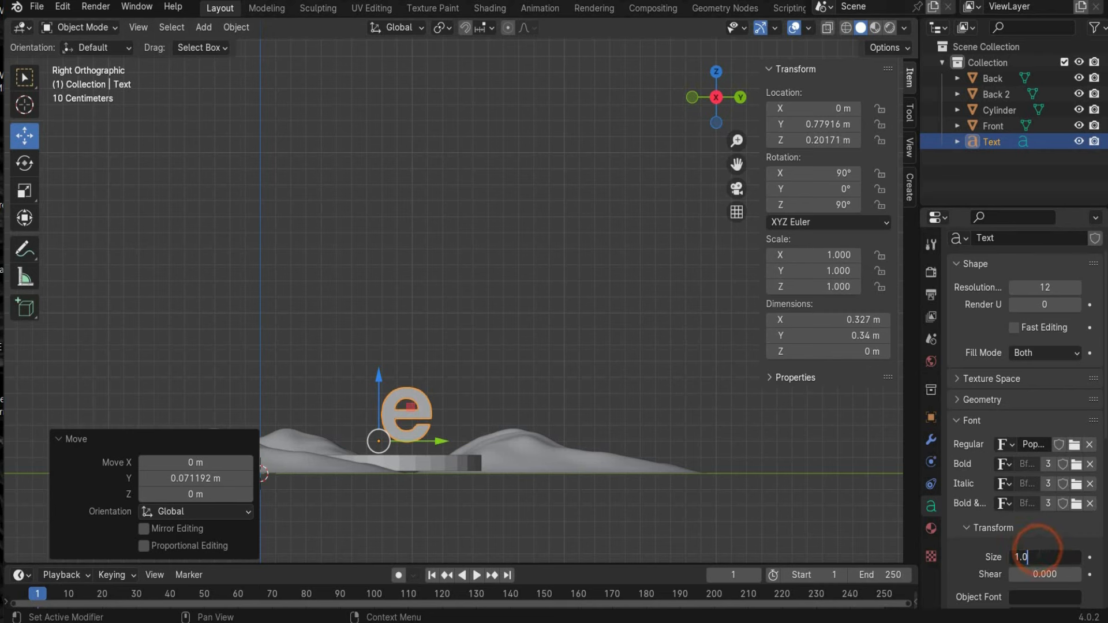
key(BackSpace)
text(75)
key(Return)
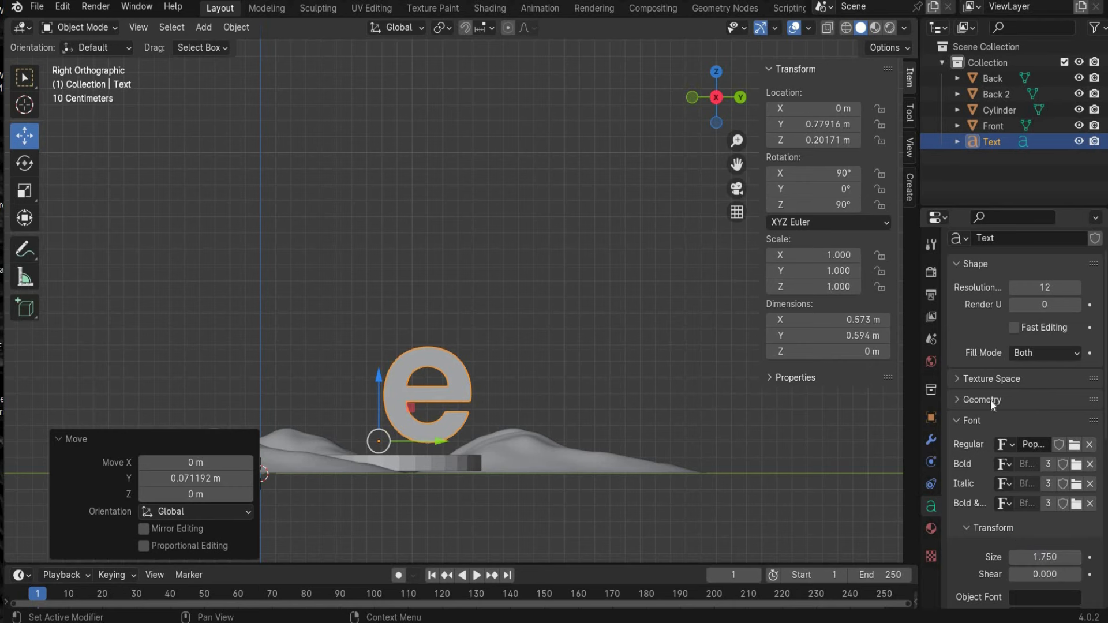
- Extrude the letter by 0.06 m in its geometry settings
scroll(990, 400, up, 1)
click(957, 432)
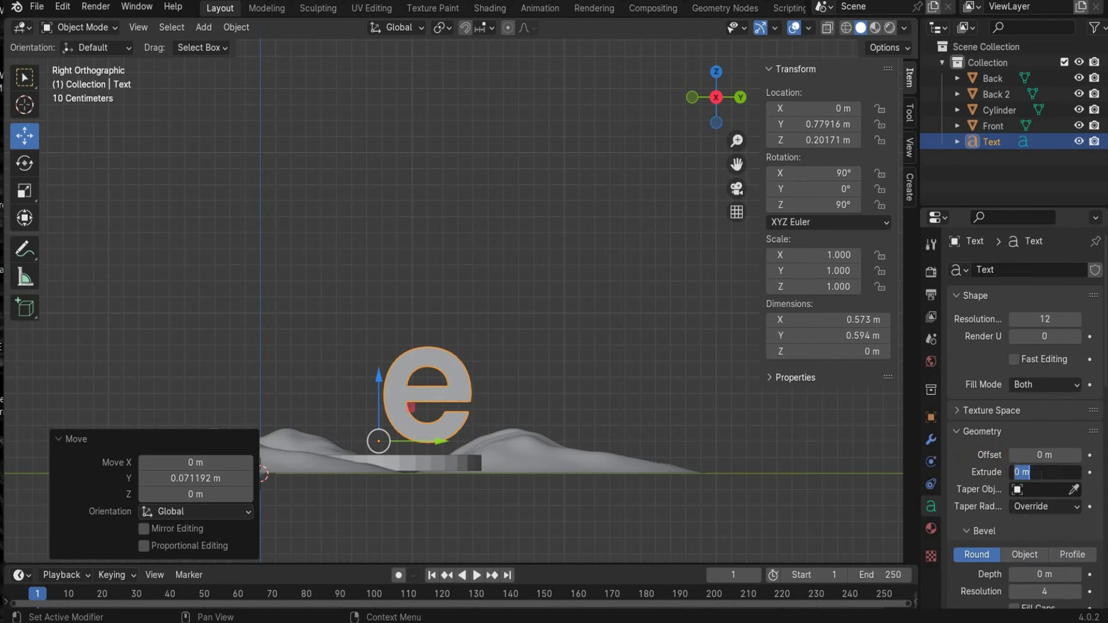
click(1041, 472)
key(Return)
middle_drag(434, 271, 428, 334)
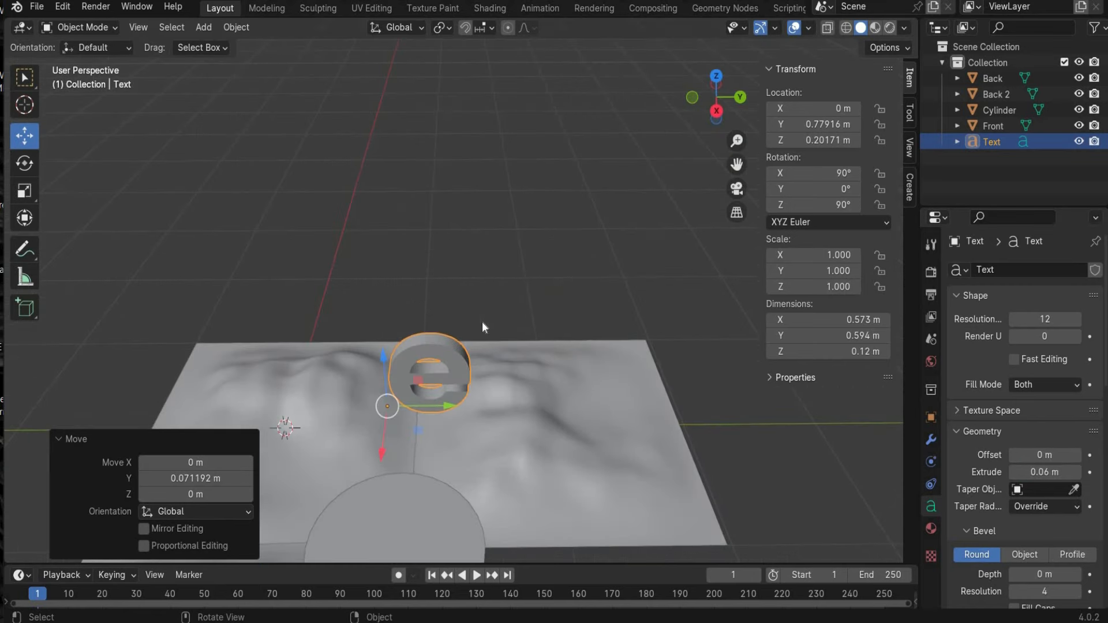
- Give the letter a round bevel with a depth of 0.02 m and a resolution of 25
click(716, 112)
scroll(979, 537, down, 1)
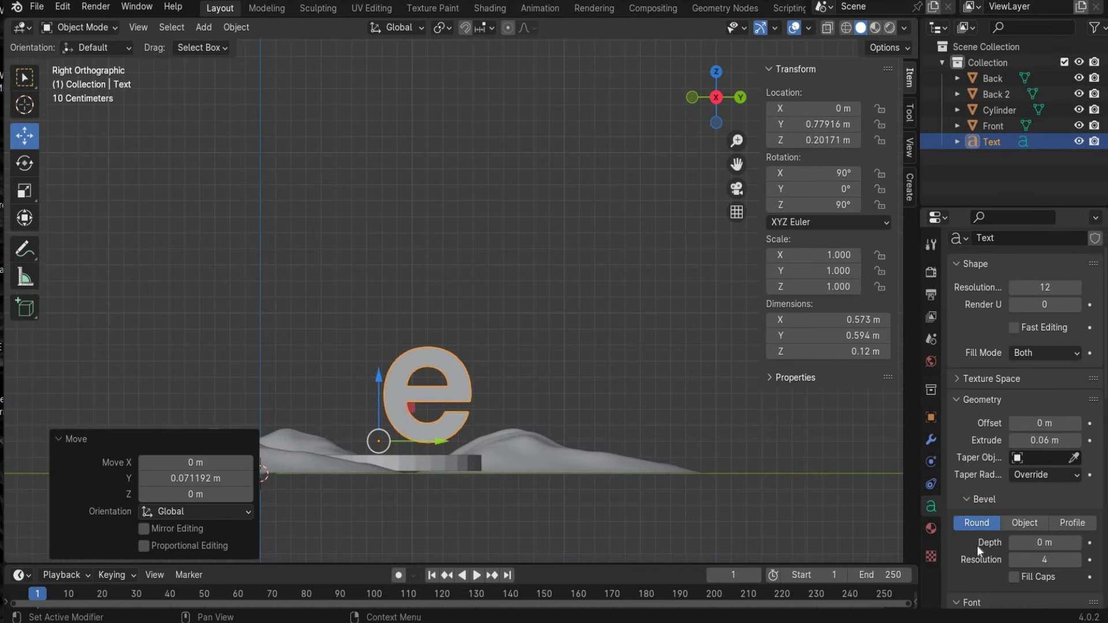
scroll(978, 549, down, 1)
click(1056, 512)
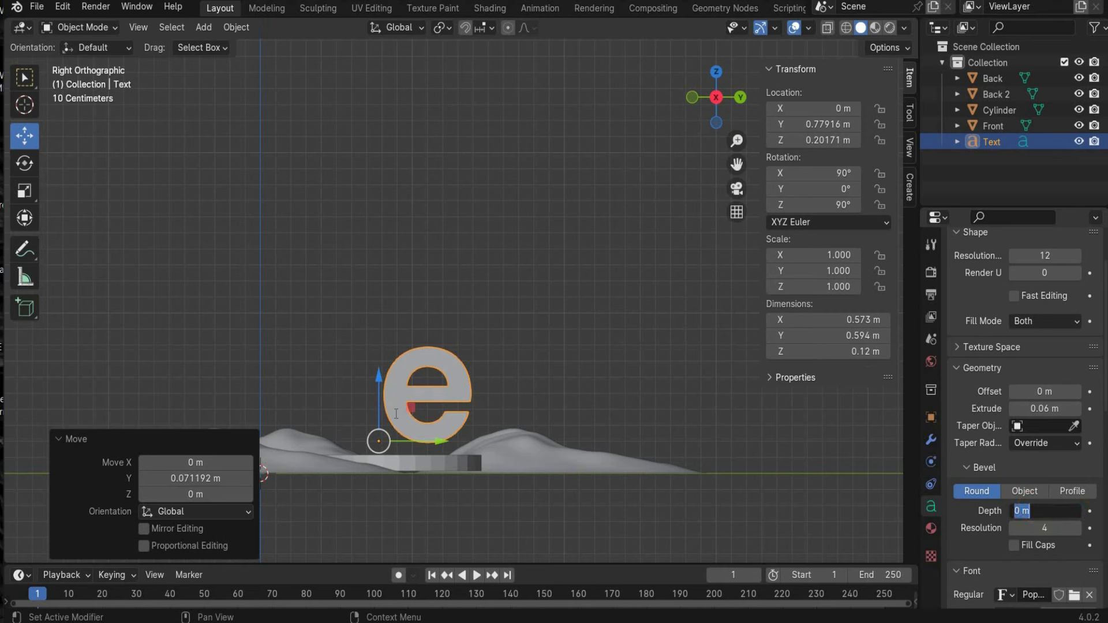
key(Return)
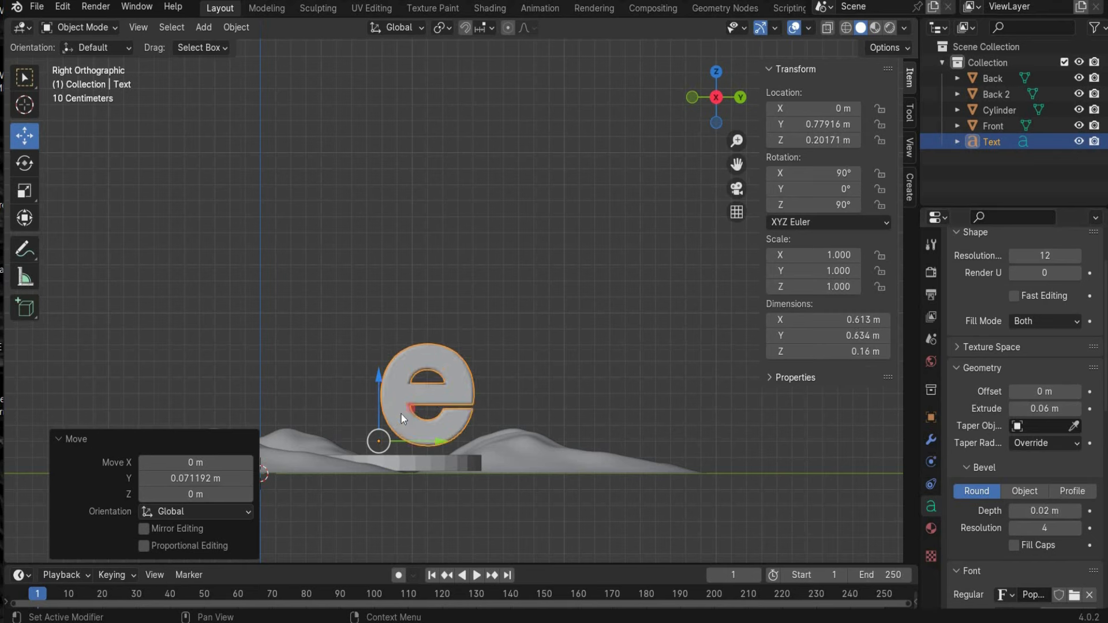
click(1050, 529)
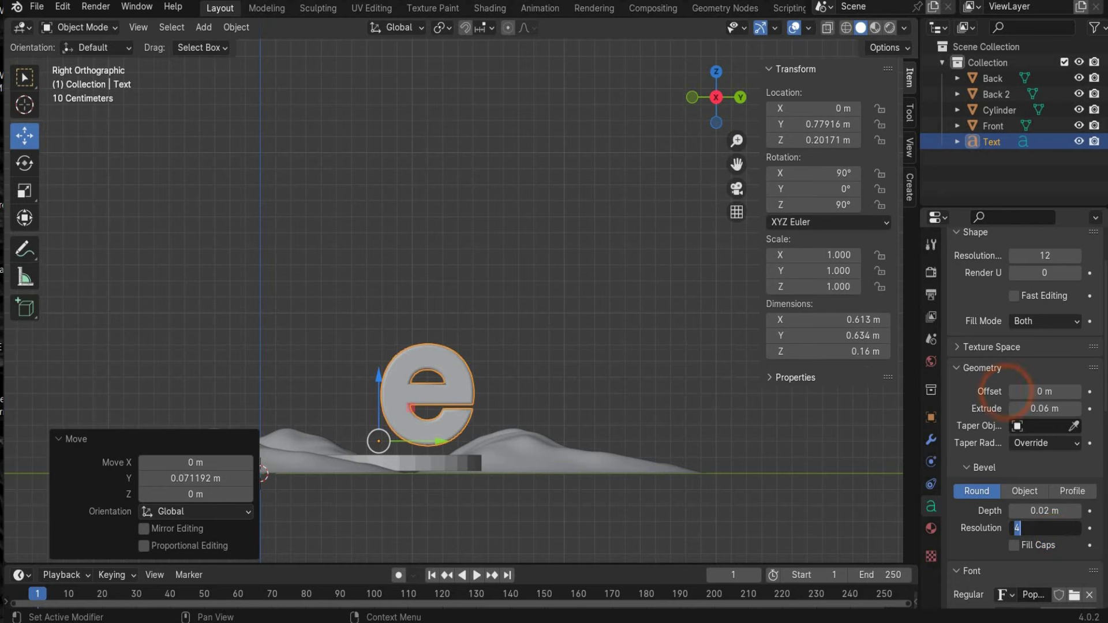
text(25)
key(Return)
- Move the letter over the centre of the cylinder, to about X 1.04 m and Y 0.60 m
click(716, 71)
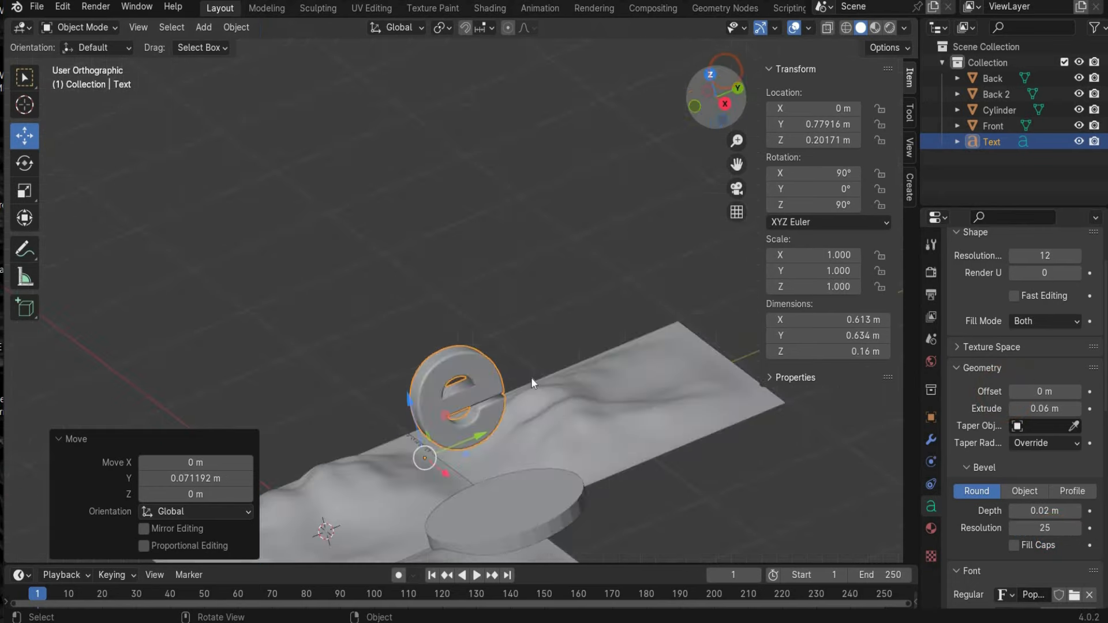
drag(525, 379, 680, 404)
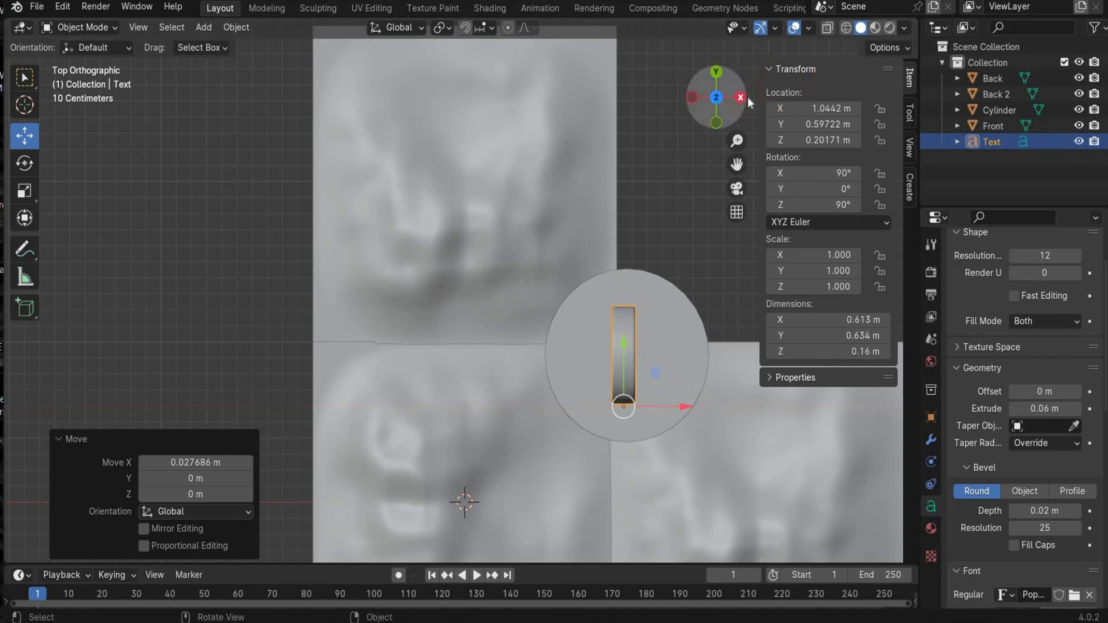
click(740, 97)
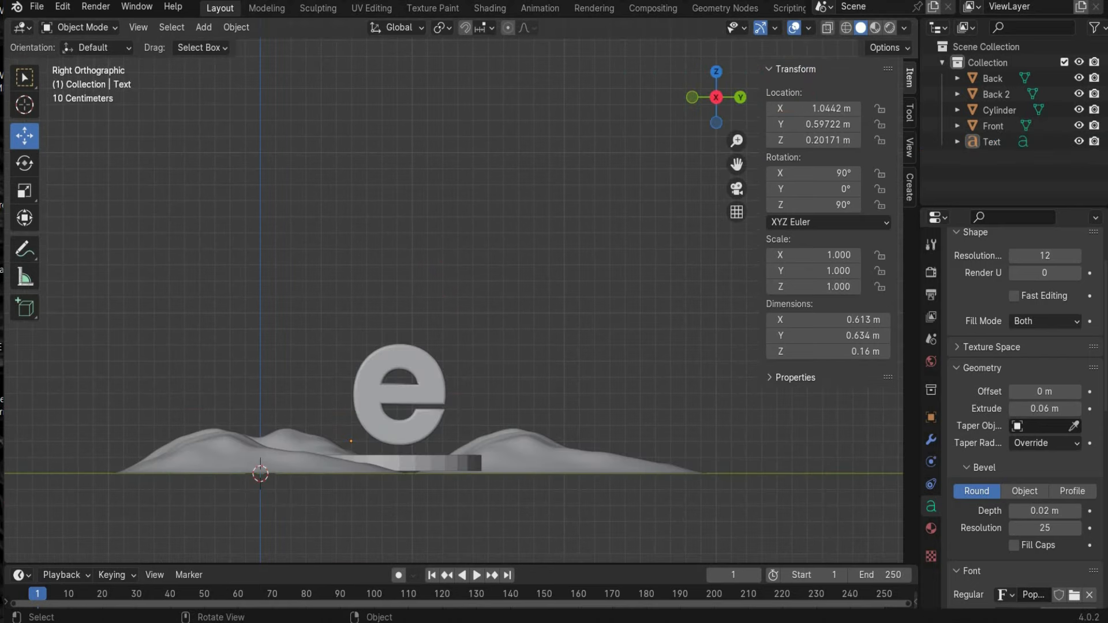
- Add a torus with 100 major segments and 100 minor segments
click(204, 27)
mouse_move(233, 40)
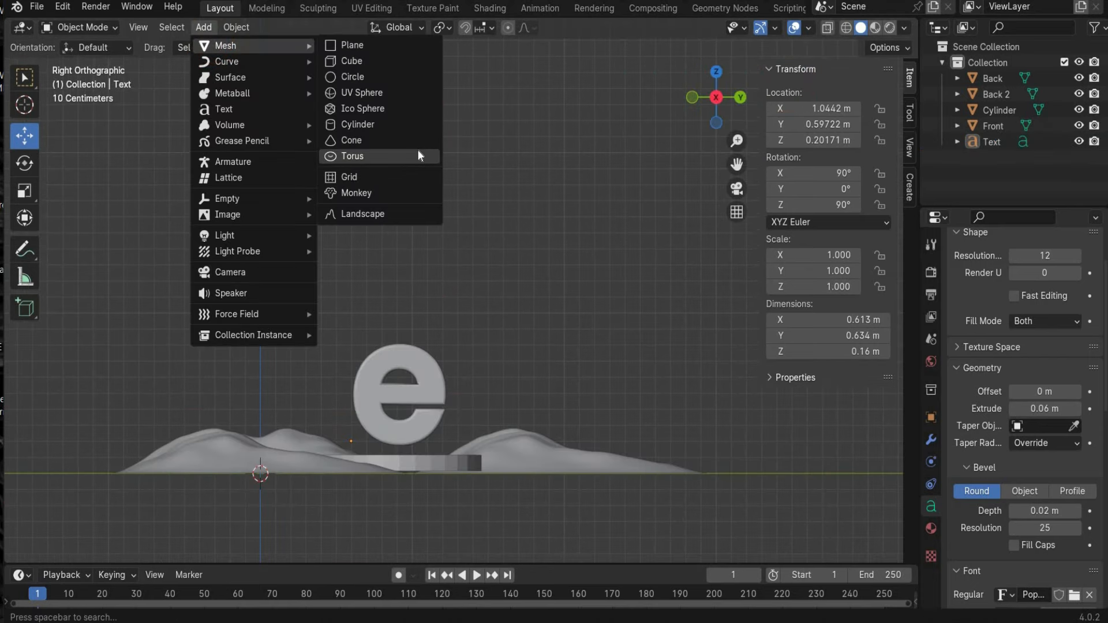
click(418, 152)
click(234, 334)
text(100)
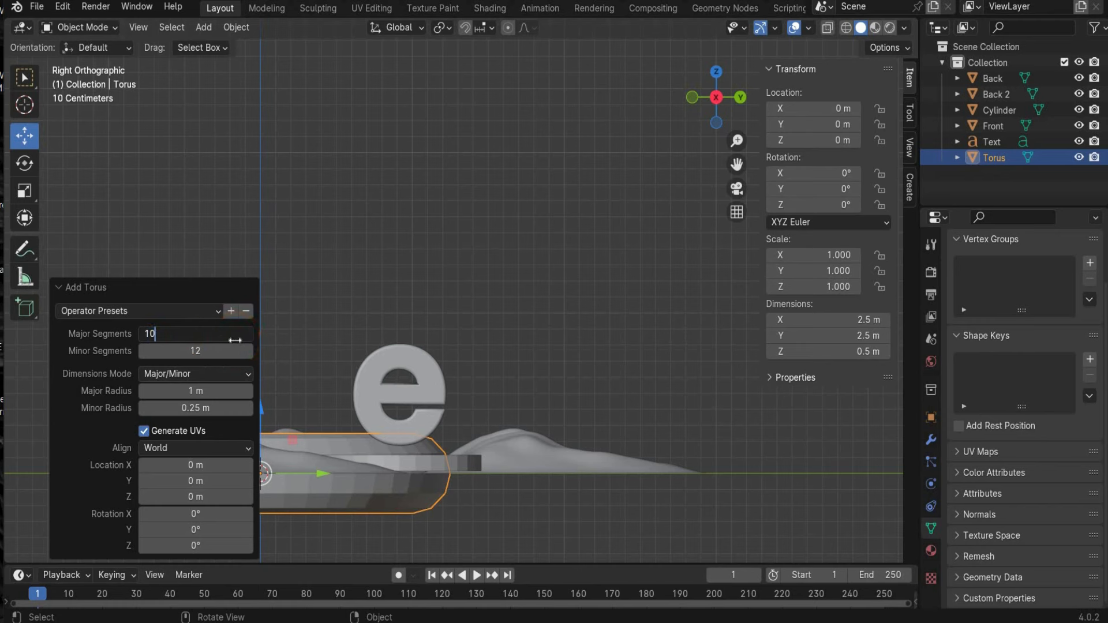
key(Return)
click(218, 351)
text(100)
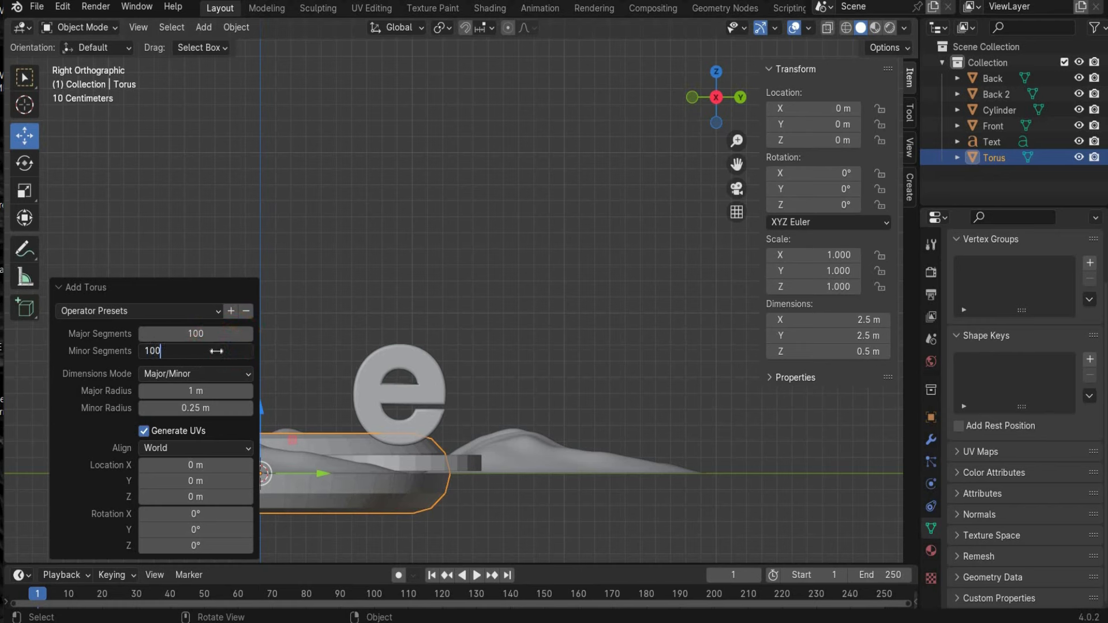
key(Return)
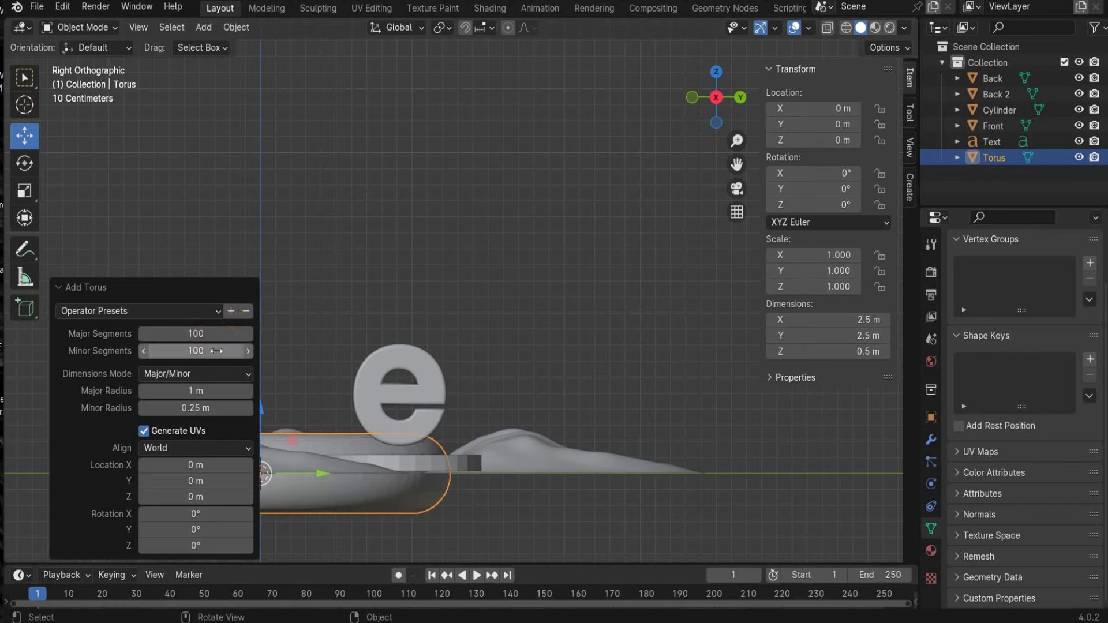
- Set the torus's major radius to 0.5 m and its minor radius to 0.03 m
click(214, 392)
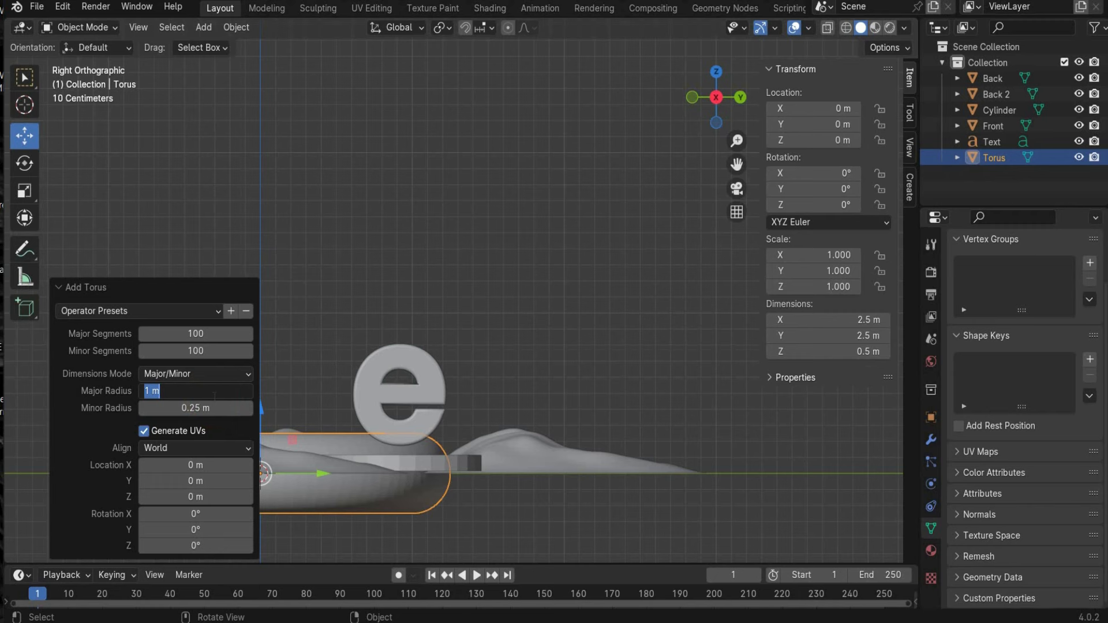
text(0.5)
key(Return)
click(231, 408)
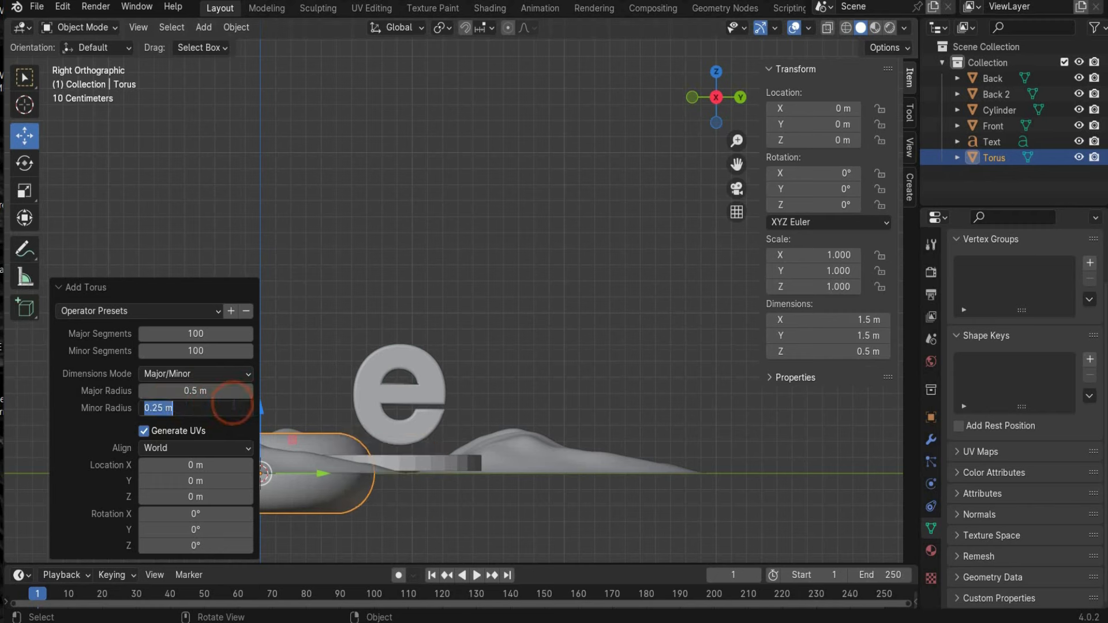
text(0.03)
key(Return)
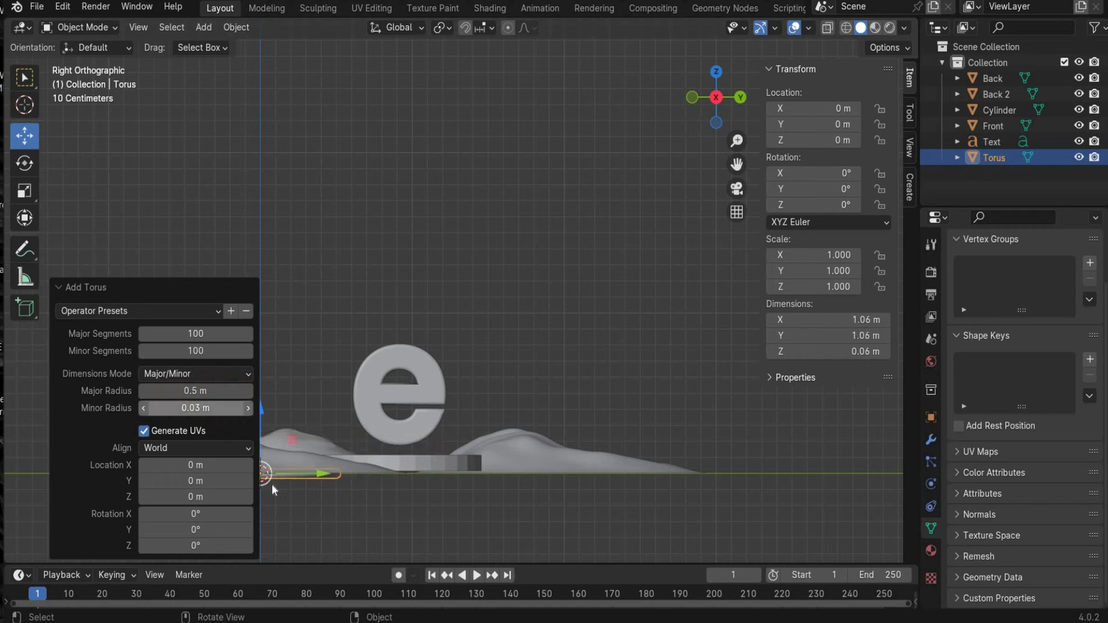
- Move the torus around the middle of the letter, to about X 1.06 m, Y 0.91 m and Z 0.55 m
drag(321, 474, 408, 334)
click(716, 71)
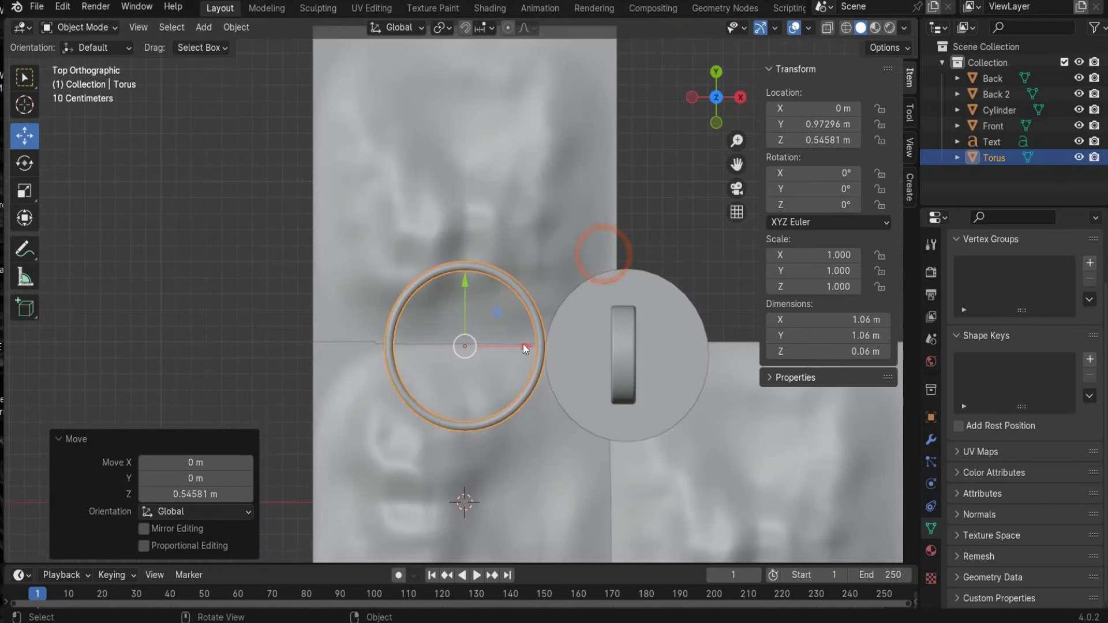
drag(526, 348, 722, 363)
drag(722, 363, 686, 361)
click(740, 97)
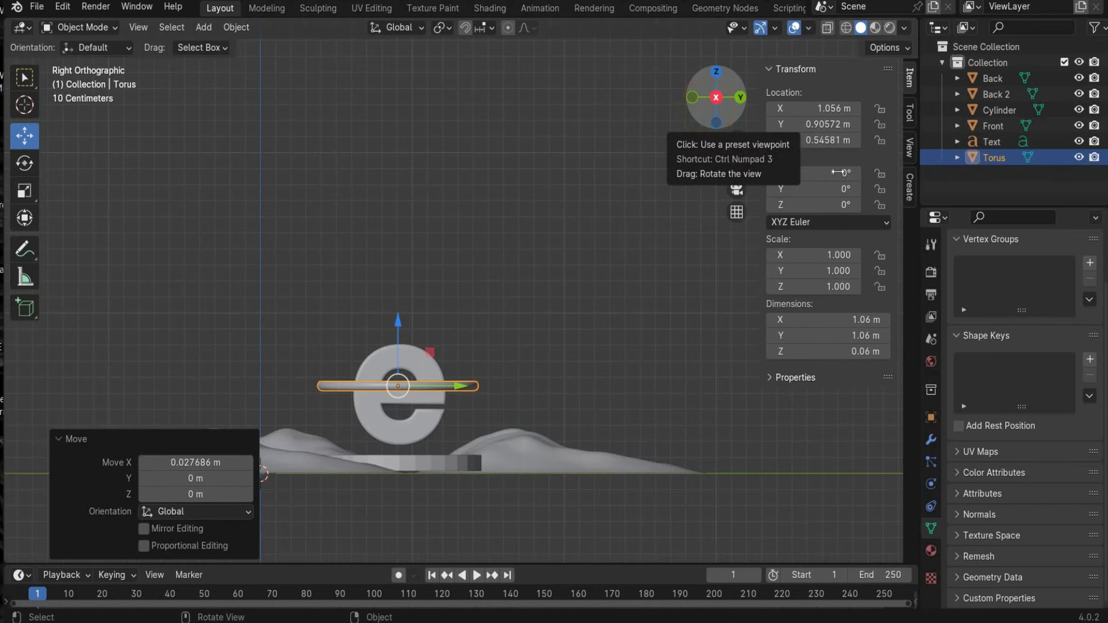
- Tilt the torus around the letter to a rotation of 25° on X and -19° on Y
drag(838, 172, 897, 174)
drag(837, 189, 793, 188)
click(385, 453)
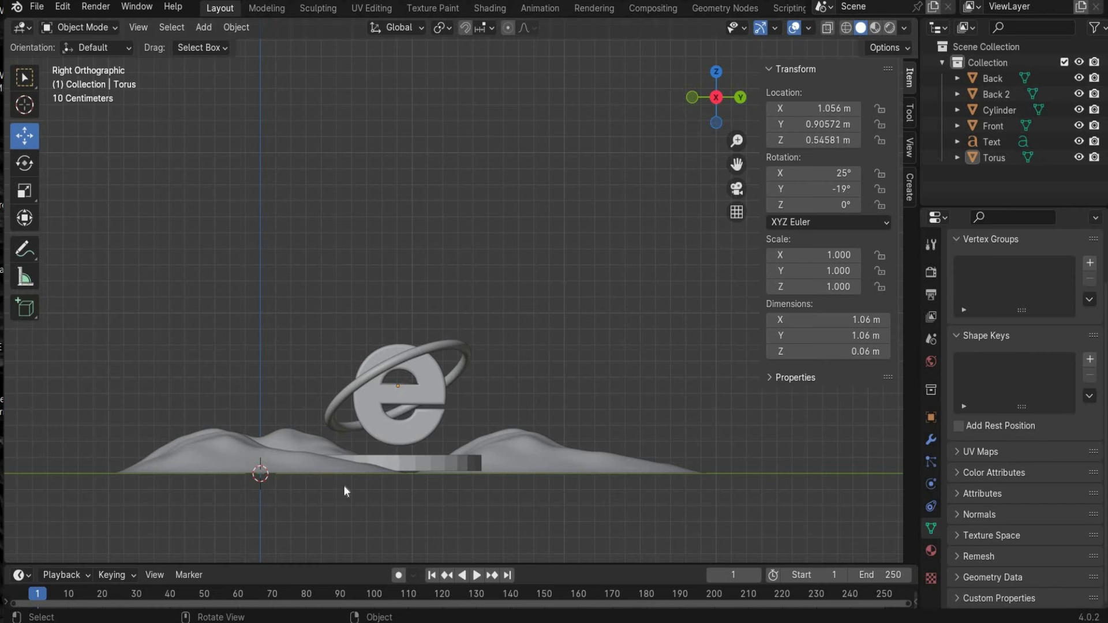
- Rename the collection that holds all the scene objects to Landscape
click(992, 77)
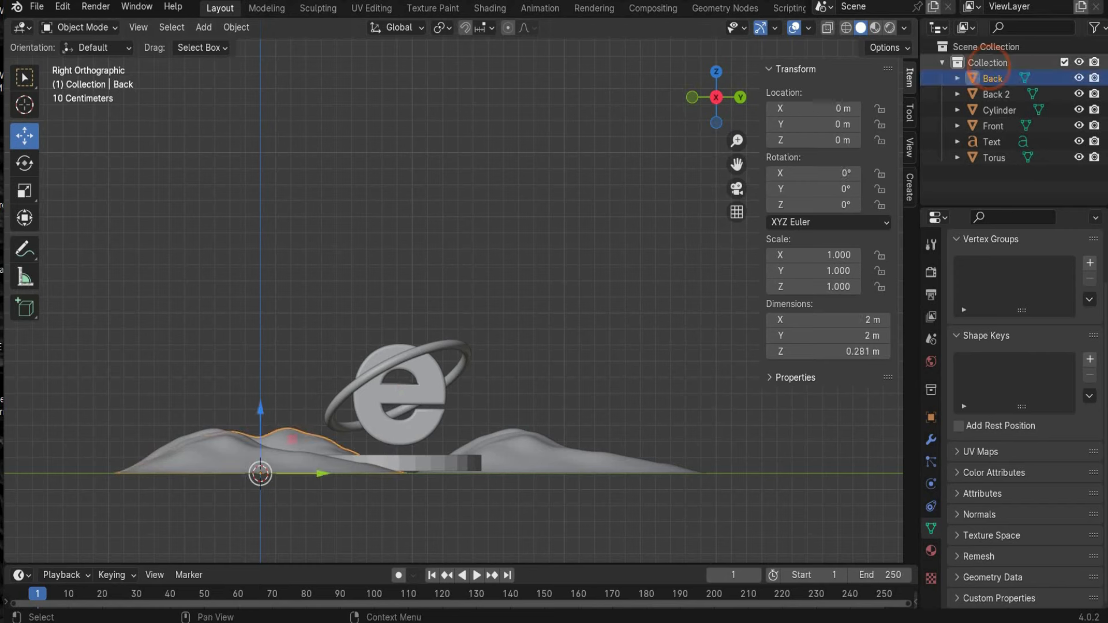
double_click(987, 61)
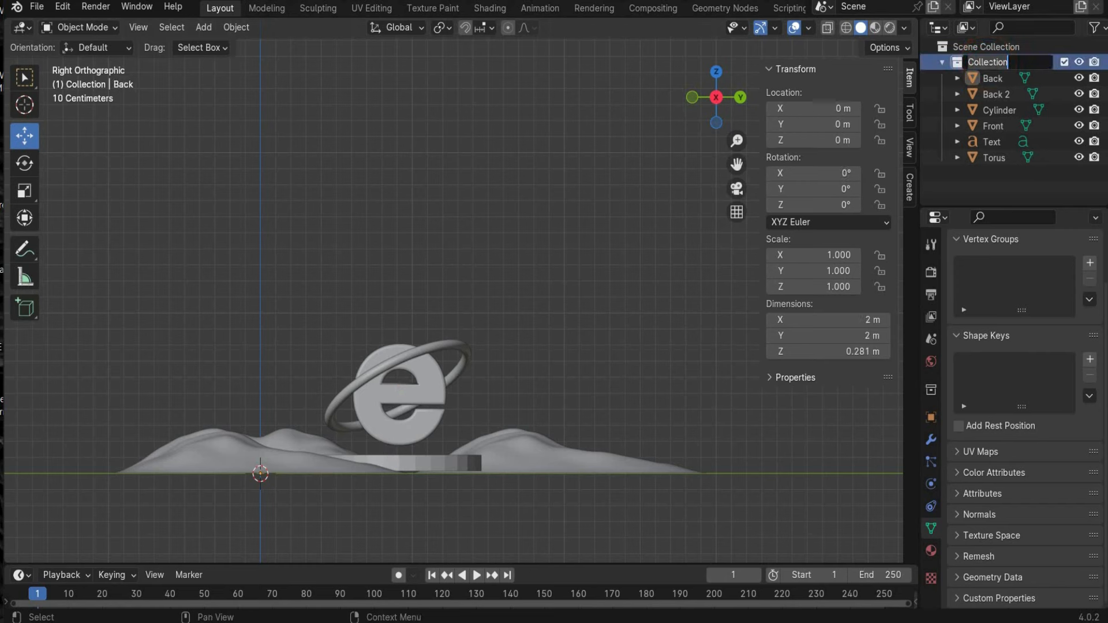
text(Landscape)
key(Return)
- Create a collection named Icon outside Landscape and place the text letter and the torus in it
right_click(1035, 183)
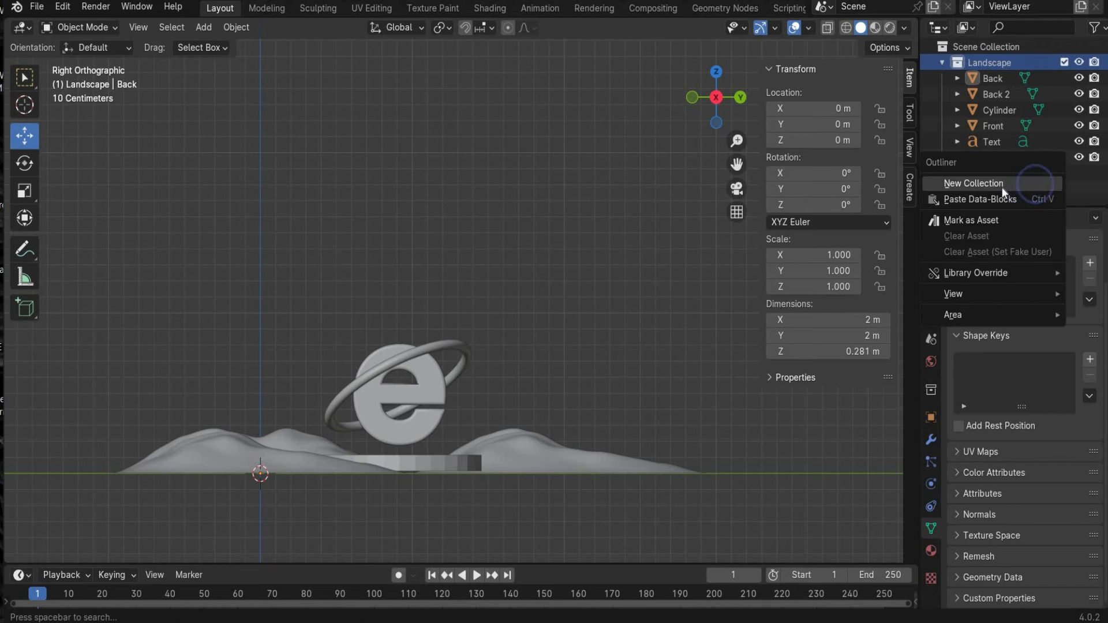
click(998, 184)
double_click(987, 78)
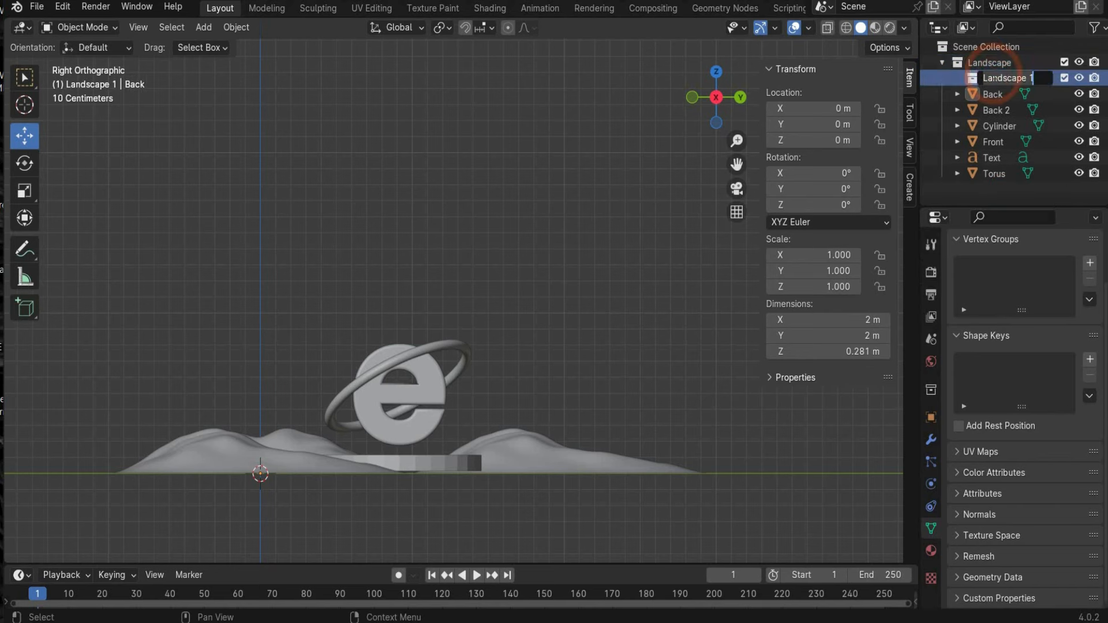
key(BackSpace)
text(Ico)
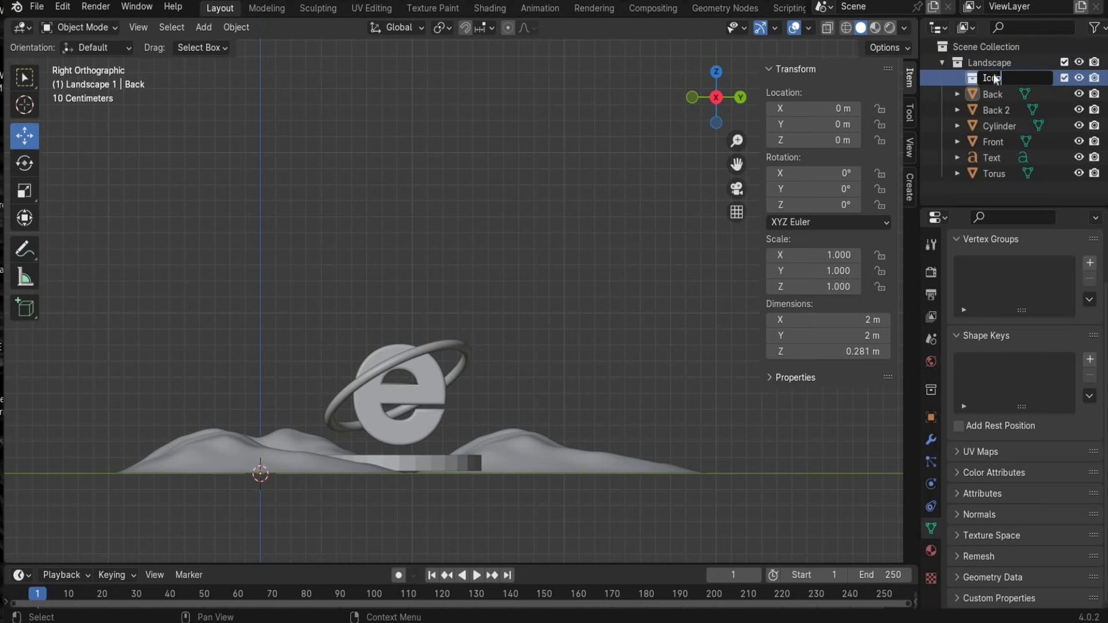
text(n)
key(Return)
drag(989, 78, 989, 186)
mouse_move(991, 142)
mouse_down()
mouse_move(995, 175)
mouse_move(982, 145)
mouse_move(980, 158)
mouse_up()
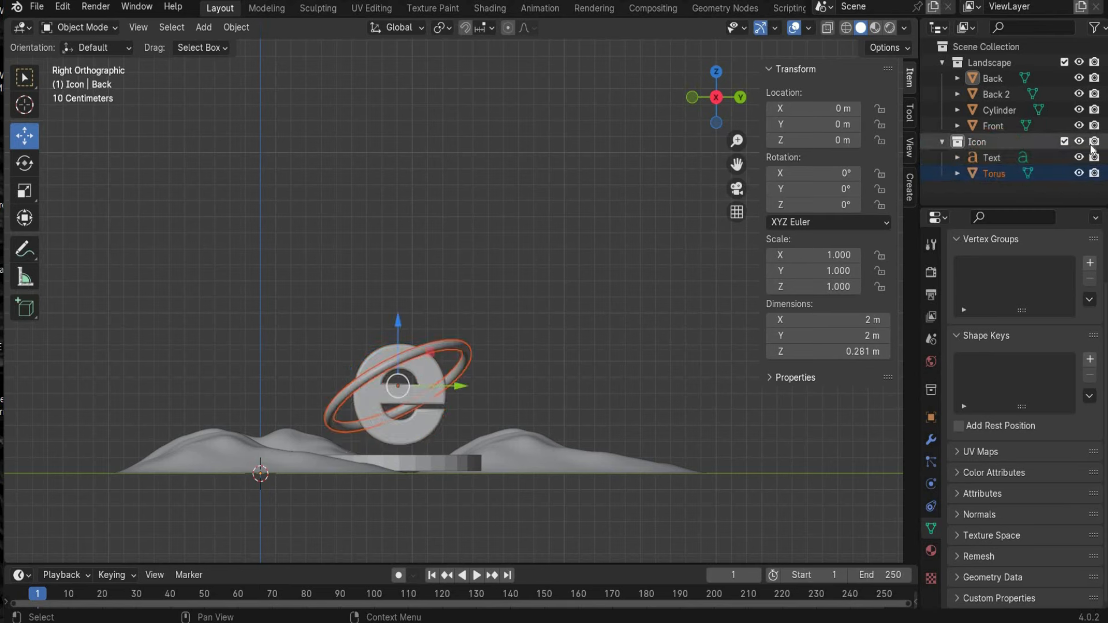
- Hide the Icon and Landscape collections in the viewport and collapse both in the object list
click(1079, 141)
click(1078, 62)
click(941, 63)
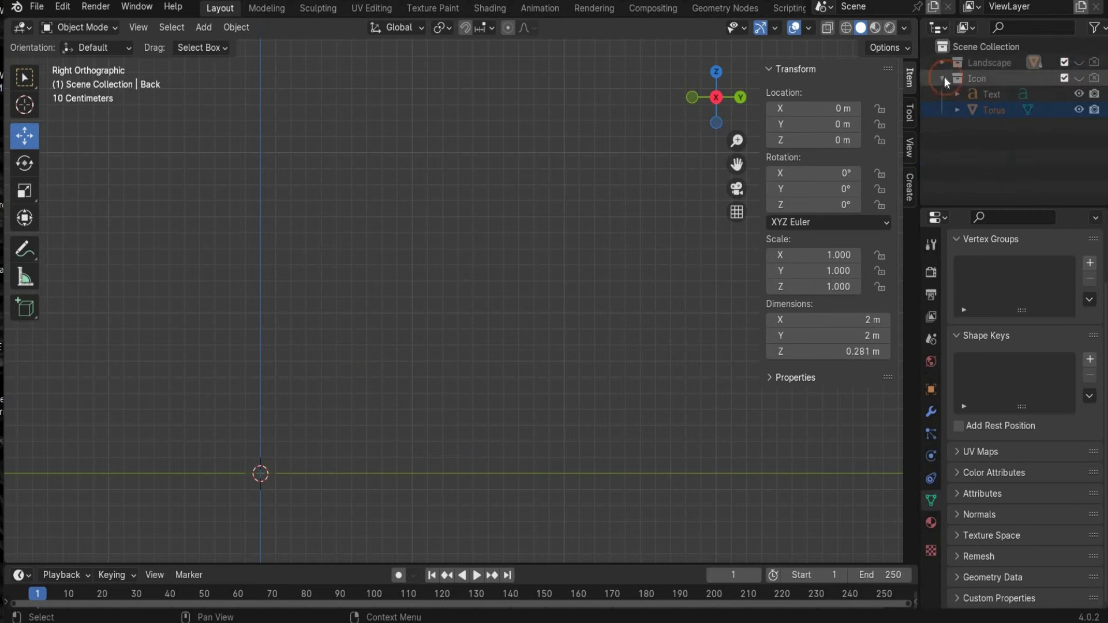
click(942, 78)
- Consult the reference image of the finished scene and add a cylinder with 66 vertices for the figure's body
click(477, 620)
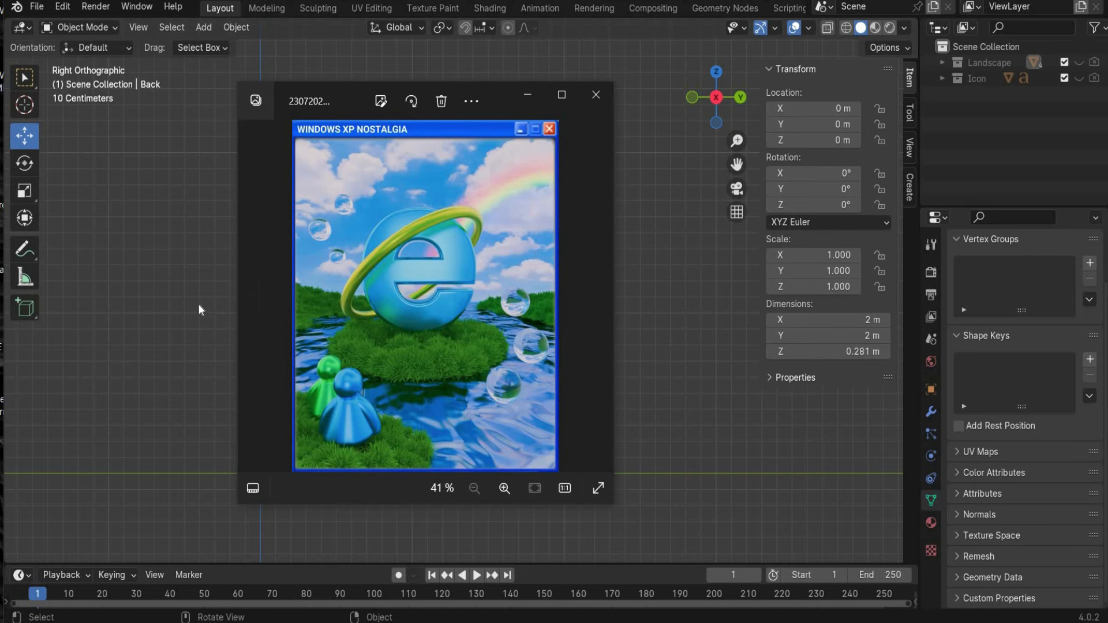
click(534, 95)
click(204, 28)
mouse_move(223, 45)
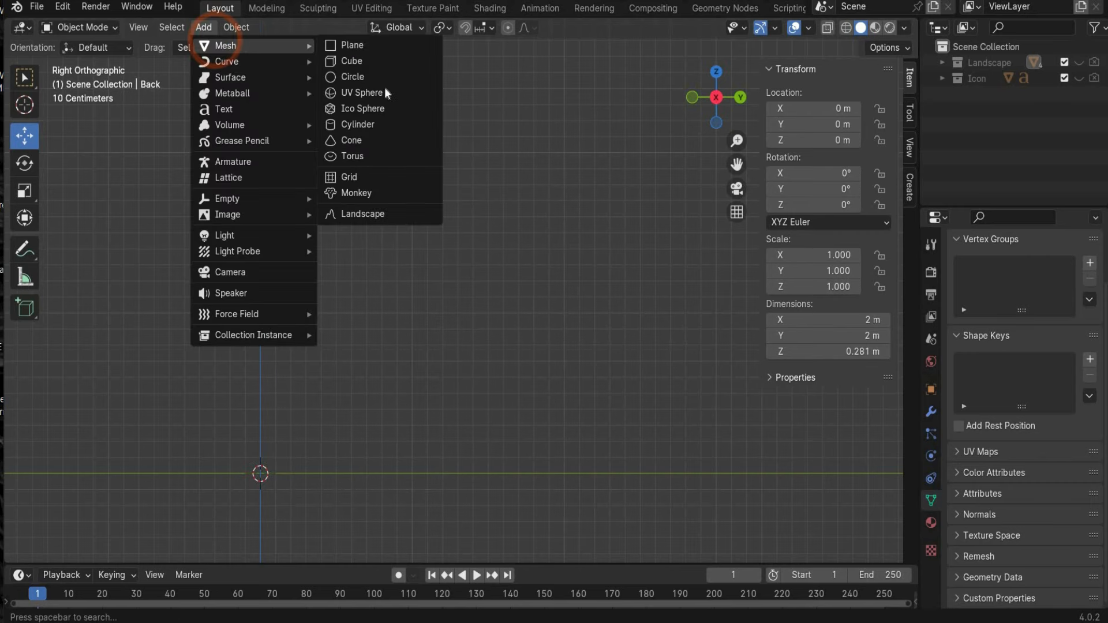
click(386, 125)
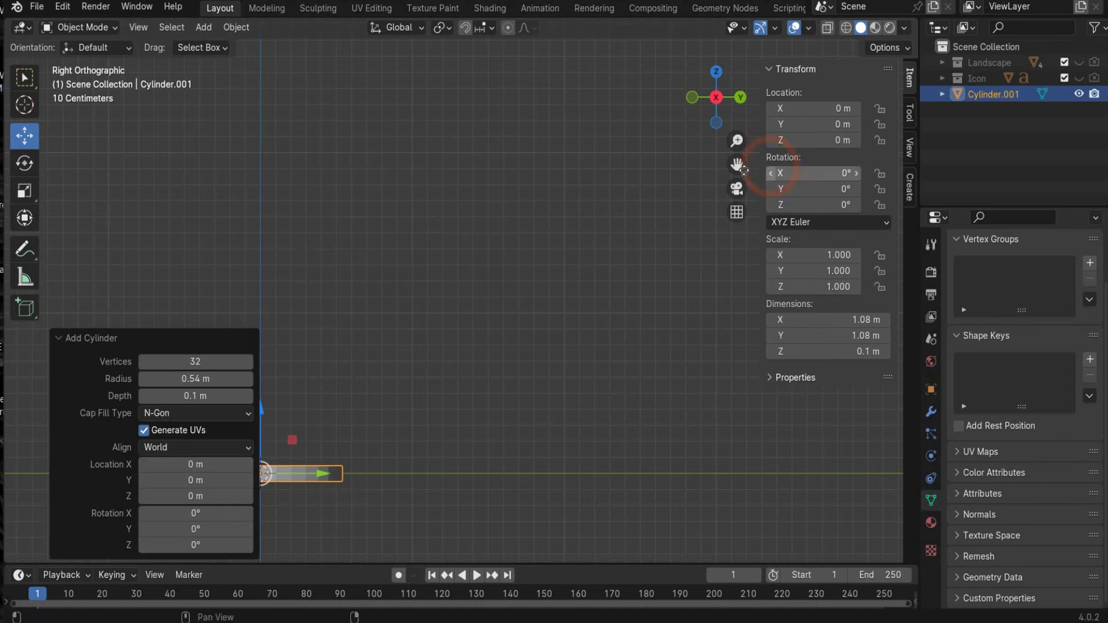
click(248, 362)
text(66)
key(Return)
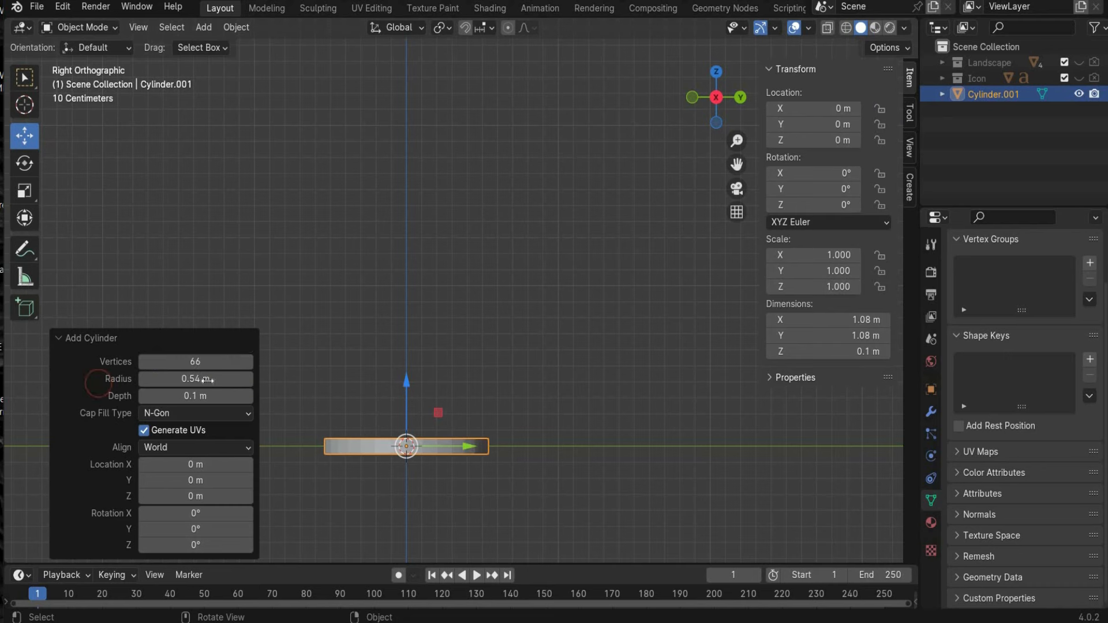
- Set the new cylinder's radius to 0.76 m and its depth to 1.49 m
click(197, 378)
text(0)
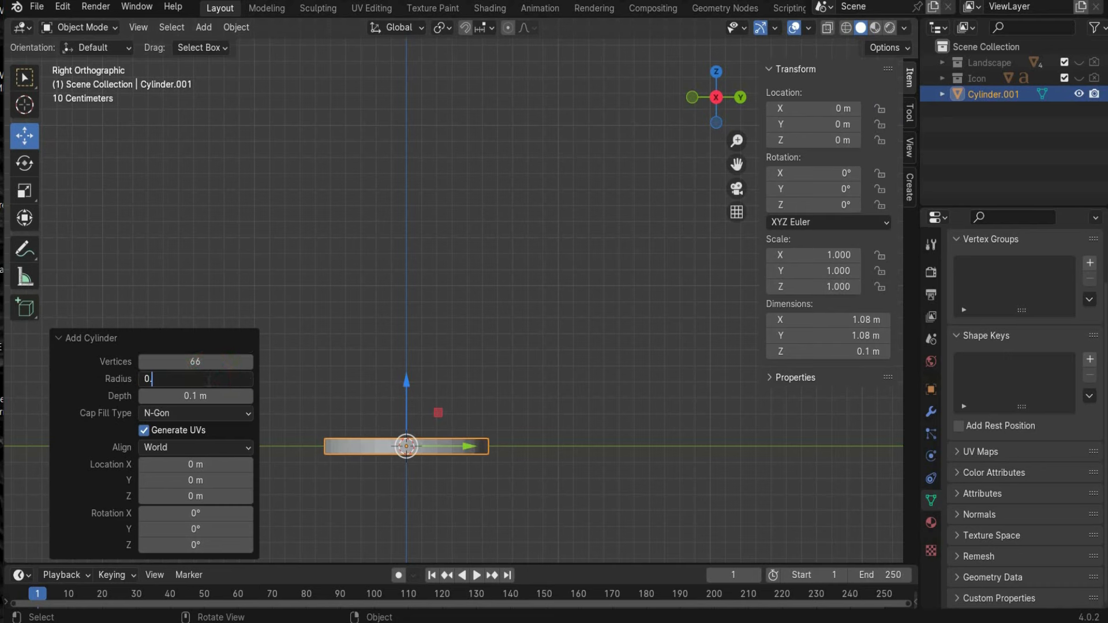
text(.76)
click(192, 396)
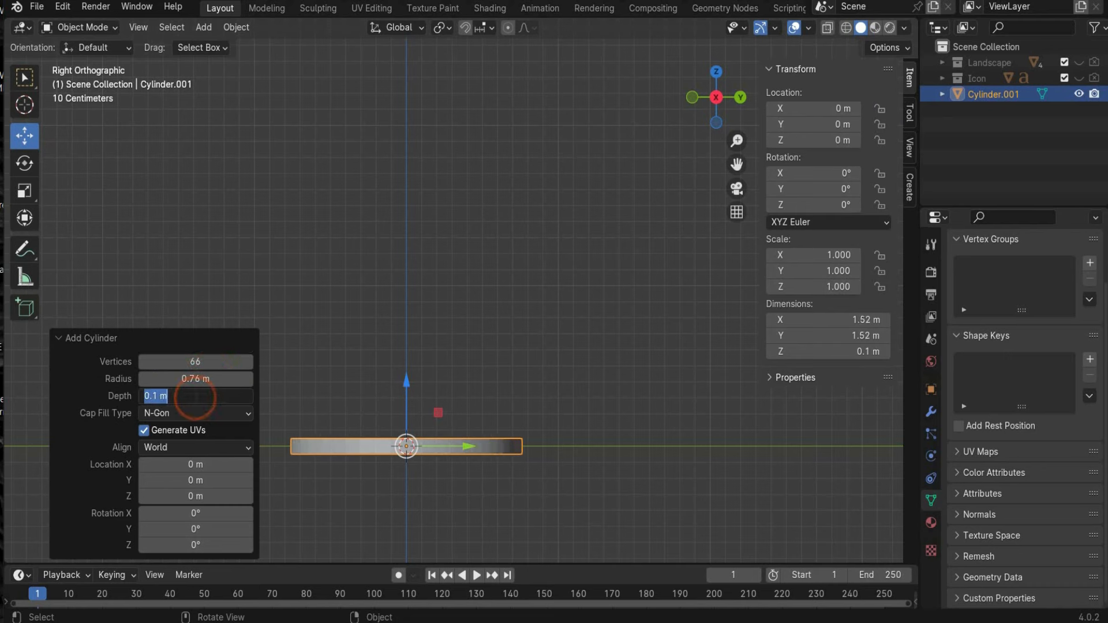
text(1.49)
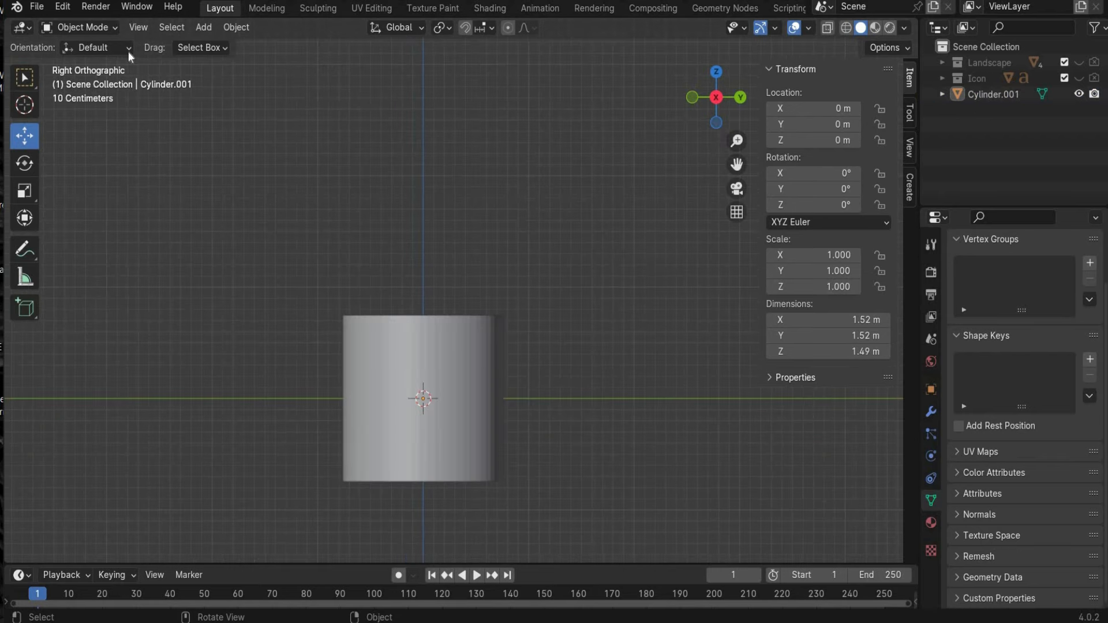
- Taper the cylinder by scaling its top face to about 0.643 in X and Y, and return to Object Mode
click(84, 27)
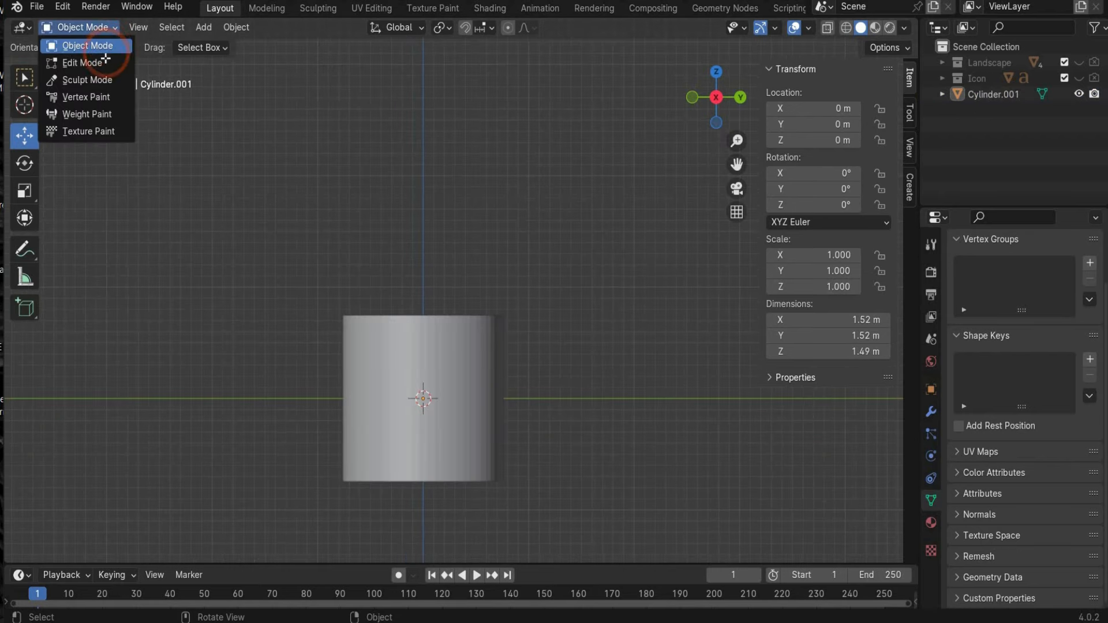
click(144, 46)
click(161, 27)
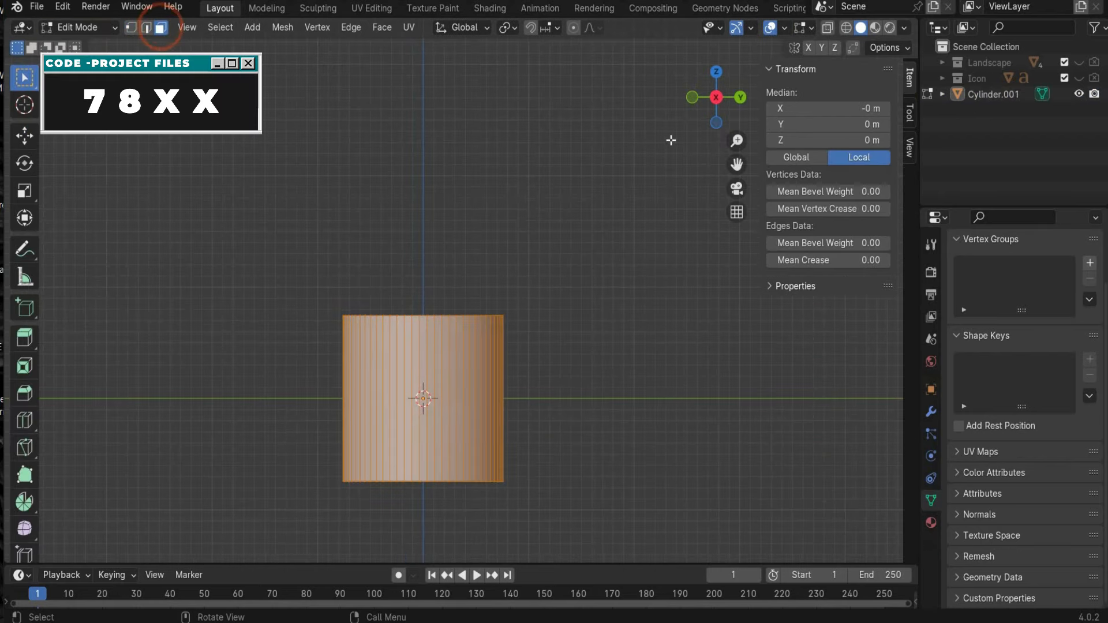
click(716, 75)
click(490, 281)
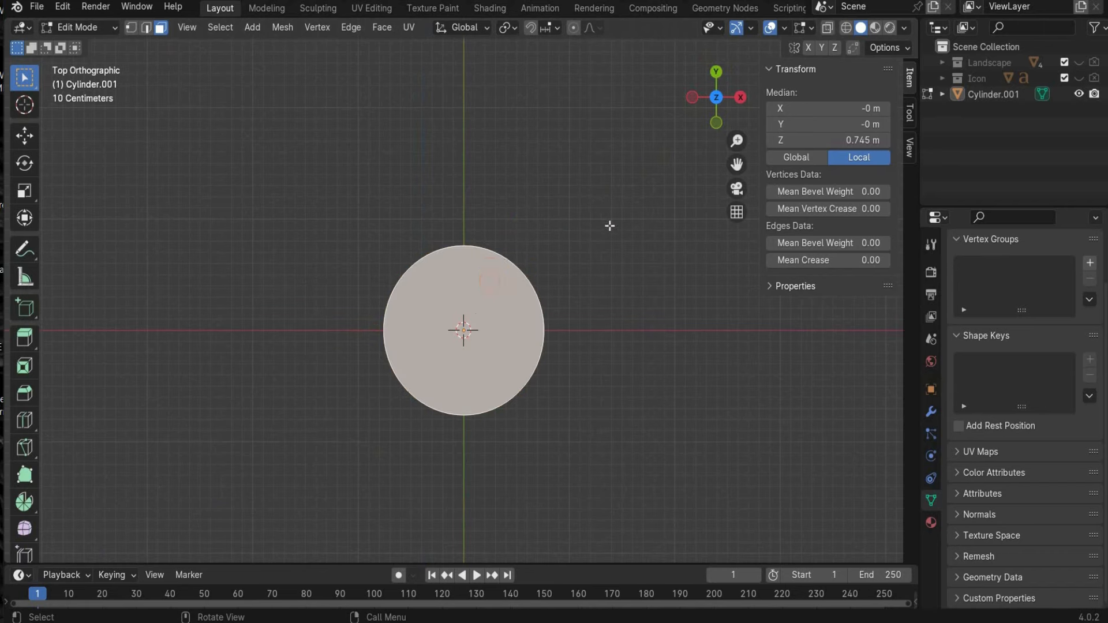
click(717, 123)
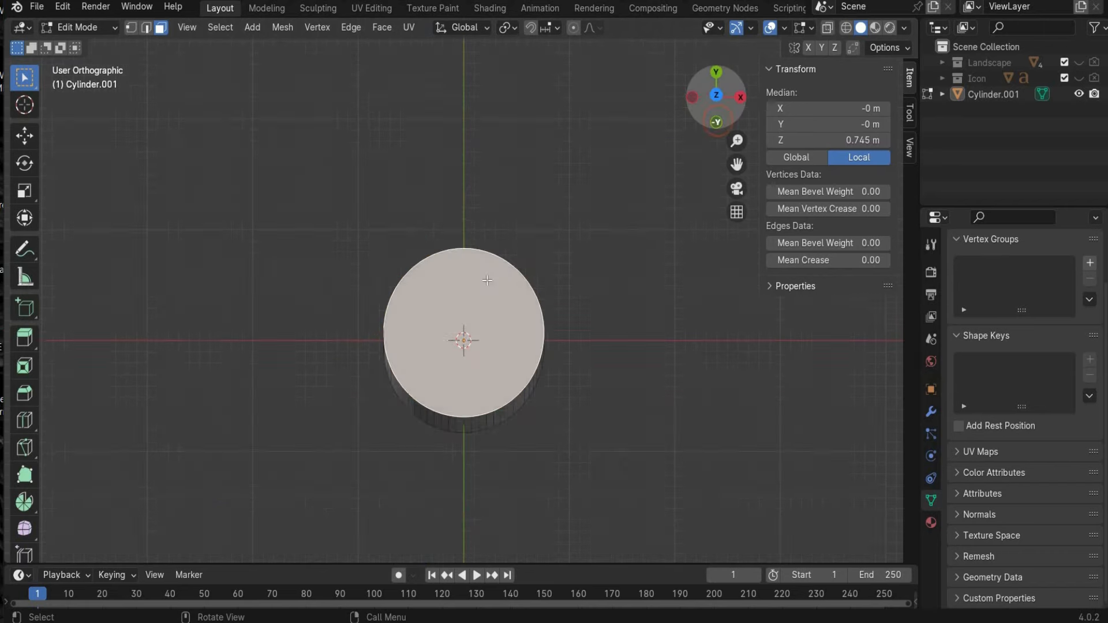
click(24, 191)
click(717, 73)
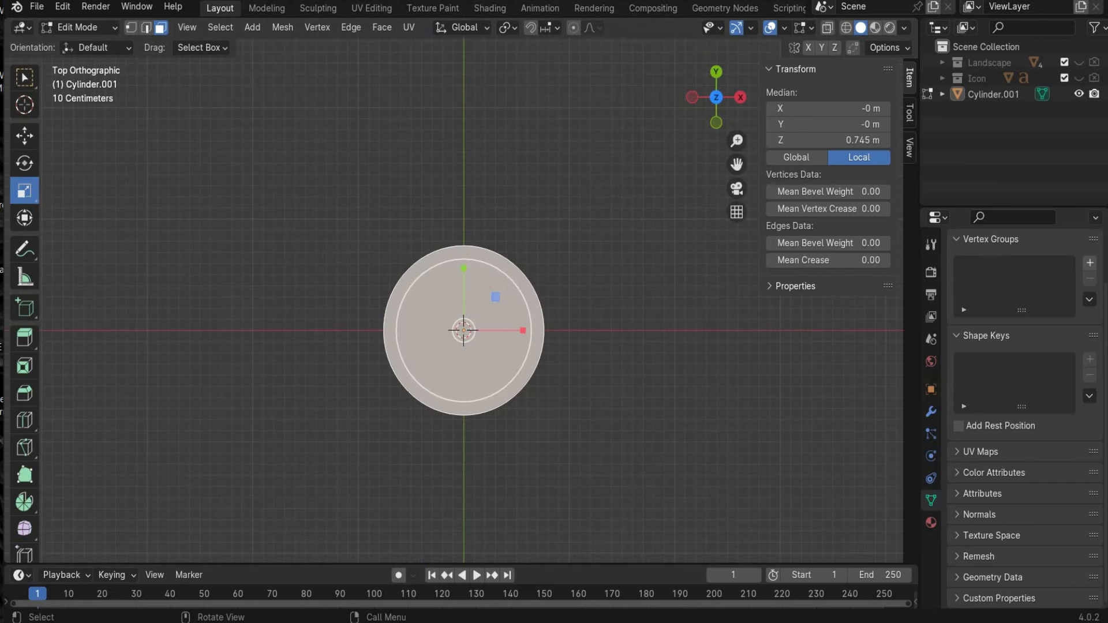
drag(490, 301, 483, 300)
click(715, 124)
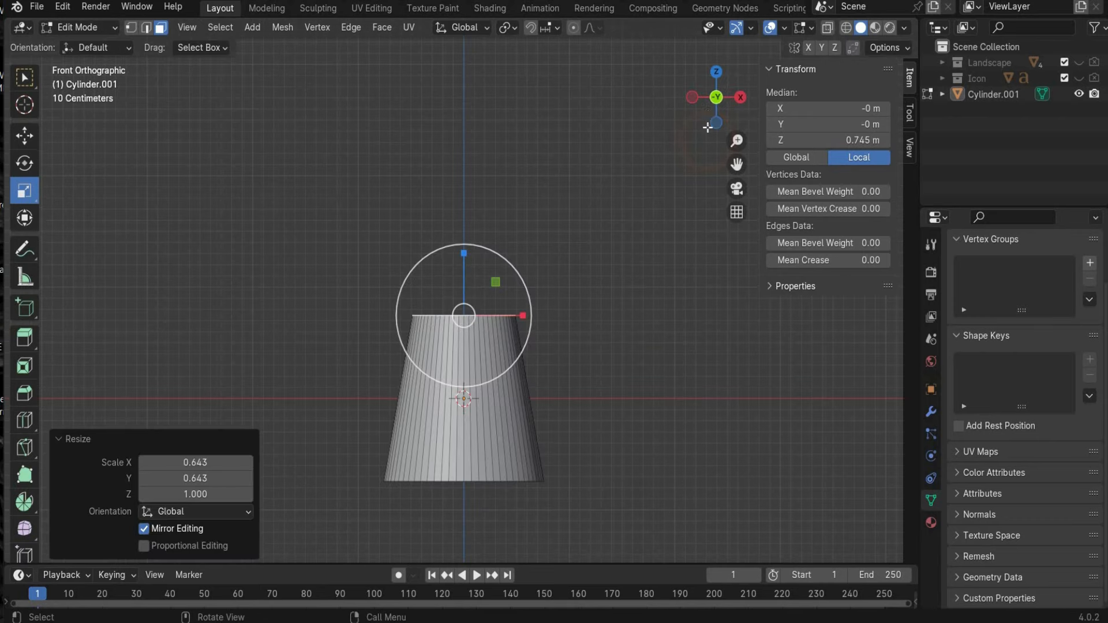
click(86, 28)
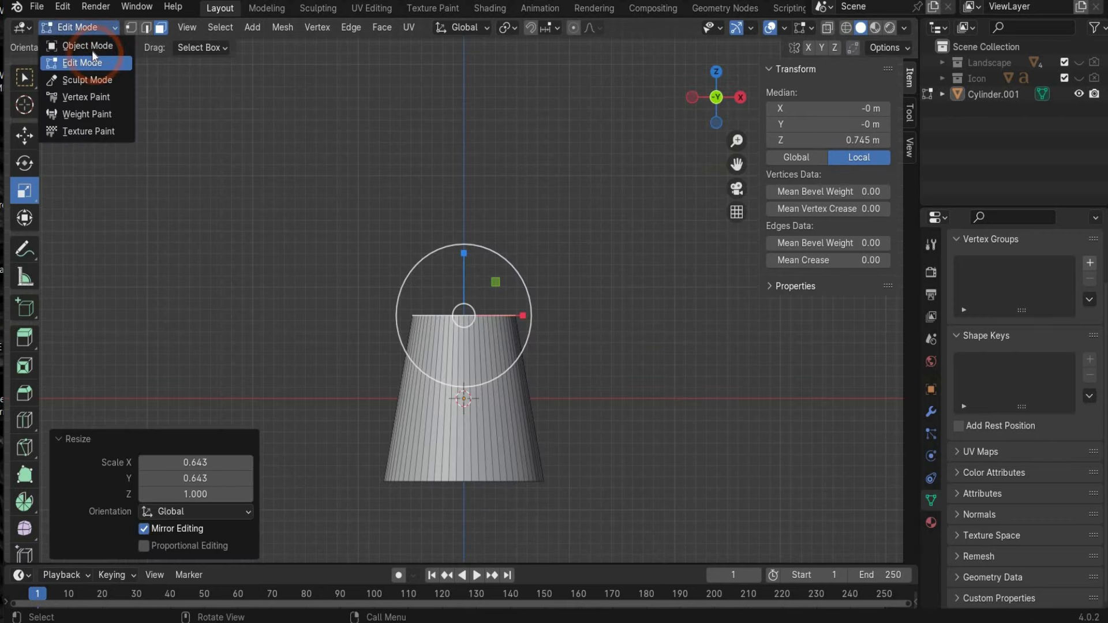
click(89, 44)
click(469, 252)
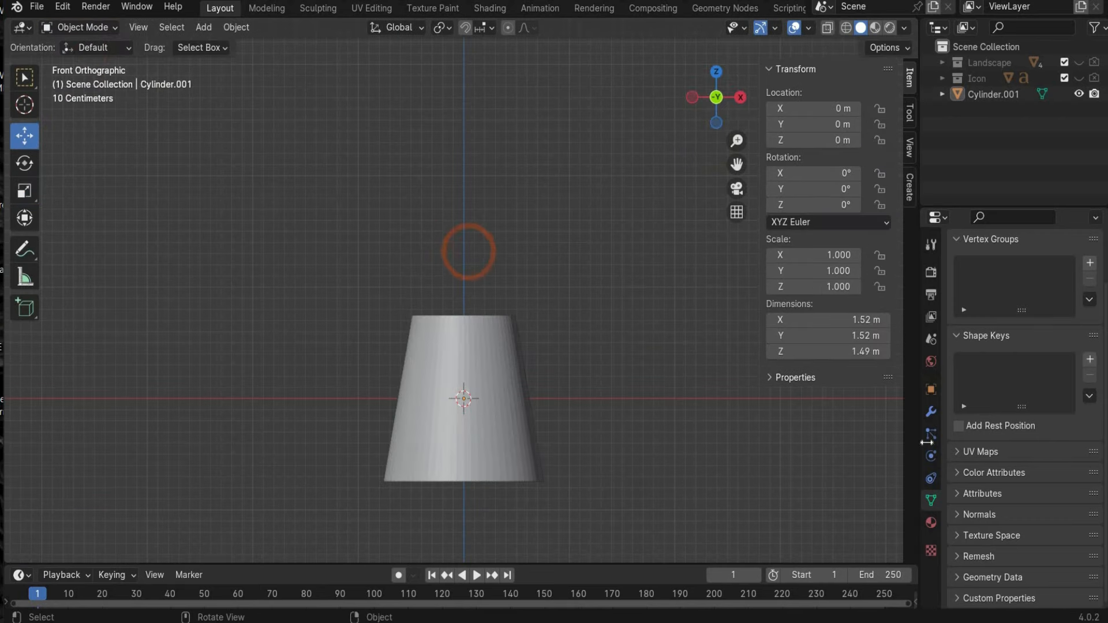
- Round the tapered cylinder with a Bevel modifier of 0.3 m amount and 15 segments
click(935, 409)
click(985, 271)
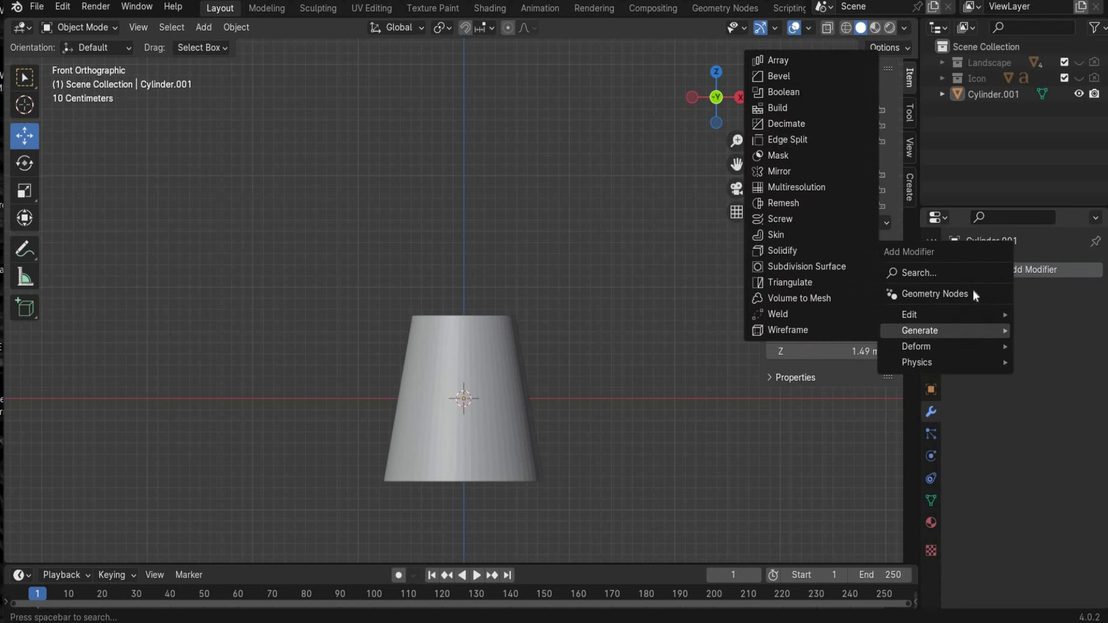
click(795, 78)
click(1054, 358)
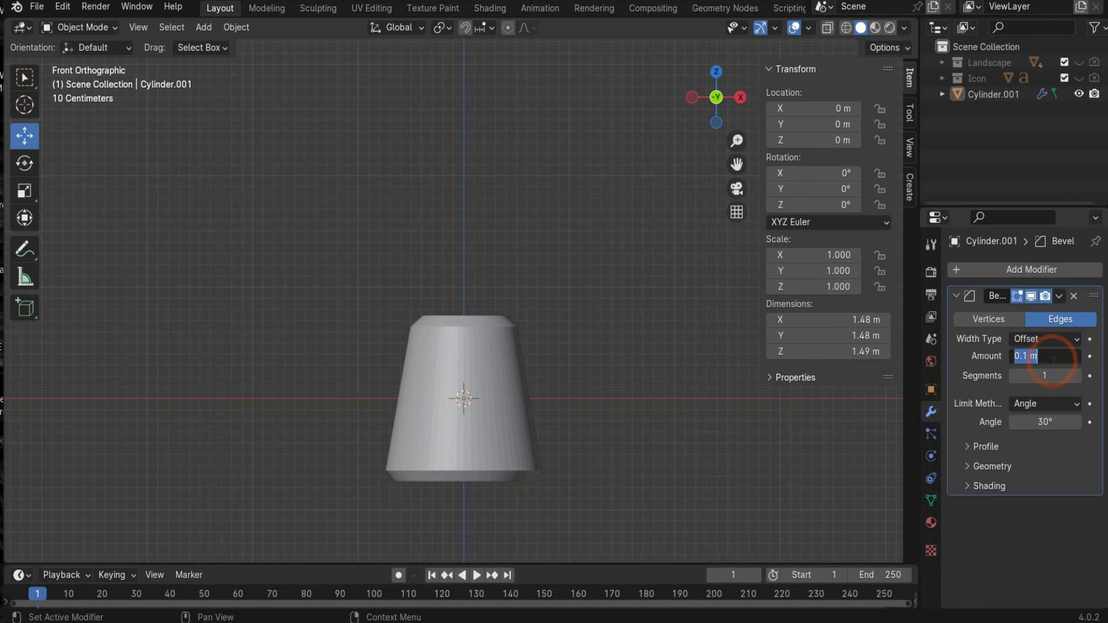
text(0.3)
key(Return)
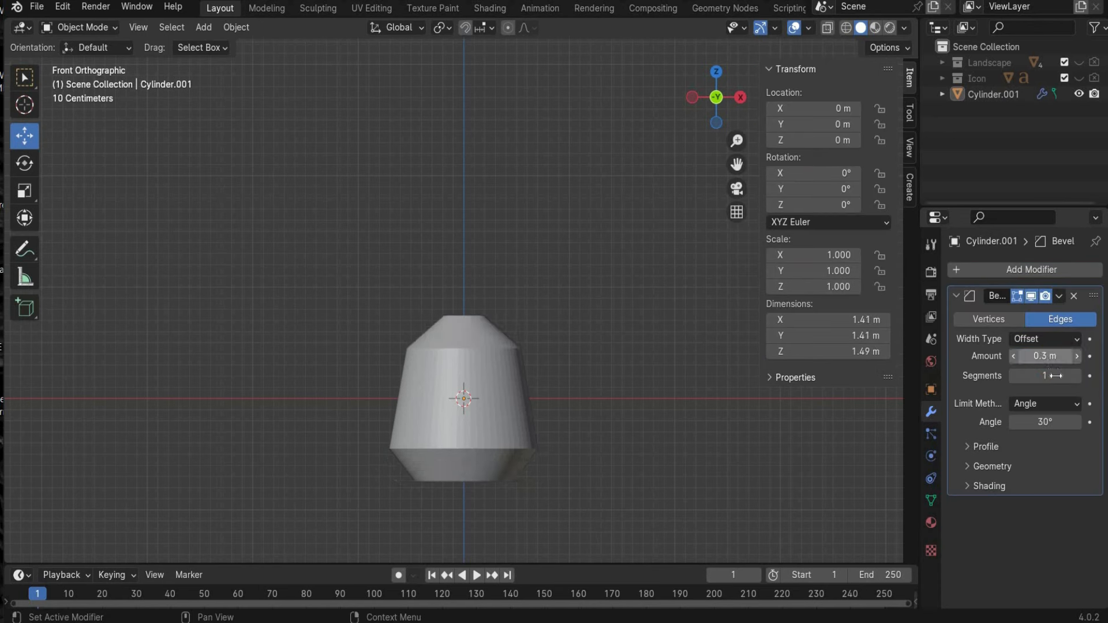
double_click(1061, 376)
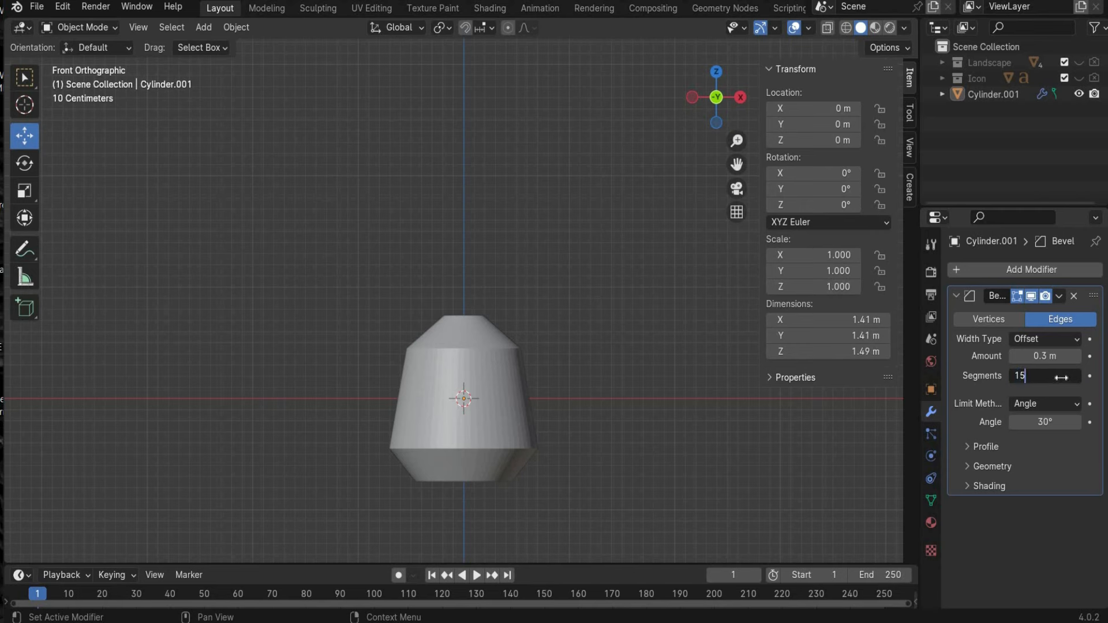
text(15)
key(Return)
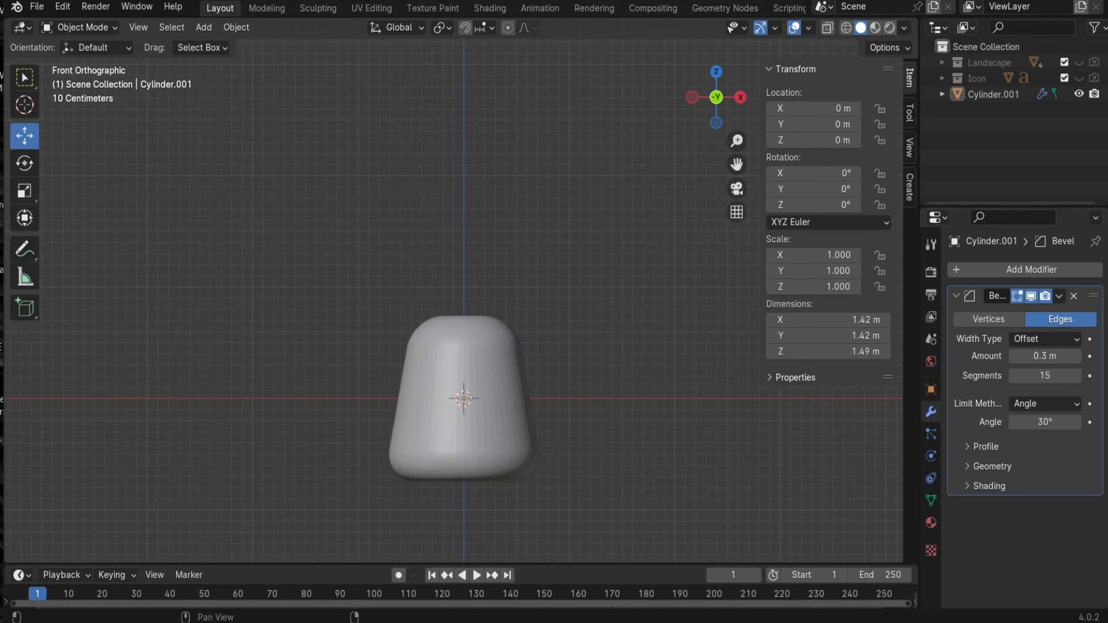
- Add a torus with 50 major segments and 50 minor segments at the centre of the body
drag(736, 164, 686, 135)
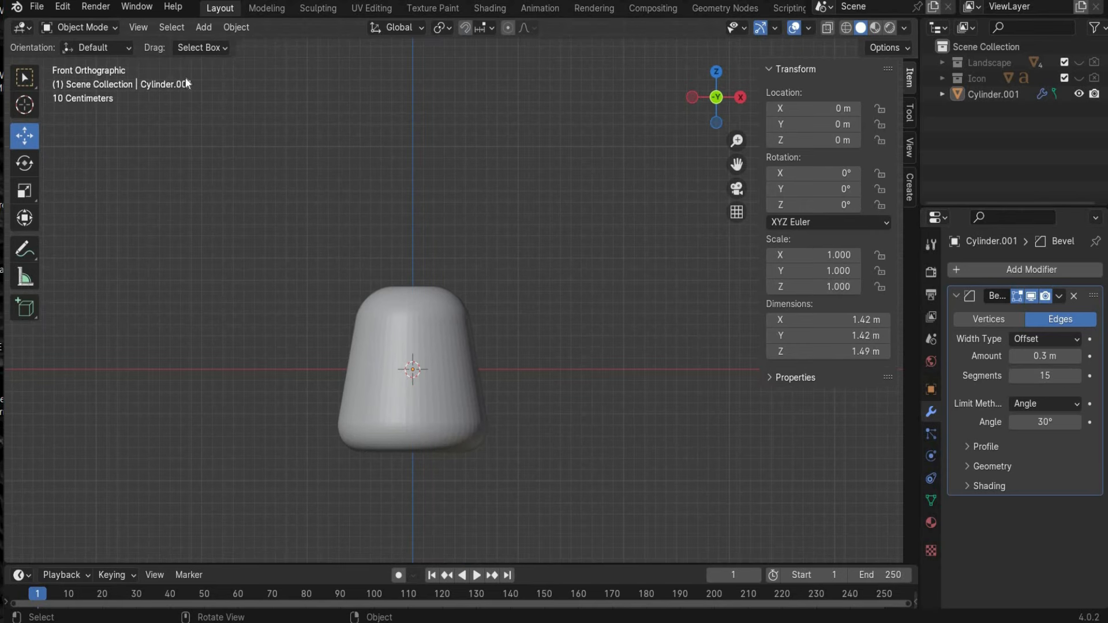
click(204, 30)
mouse_move(213, 48)
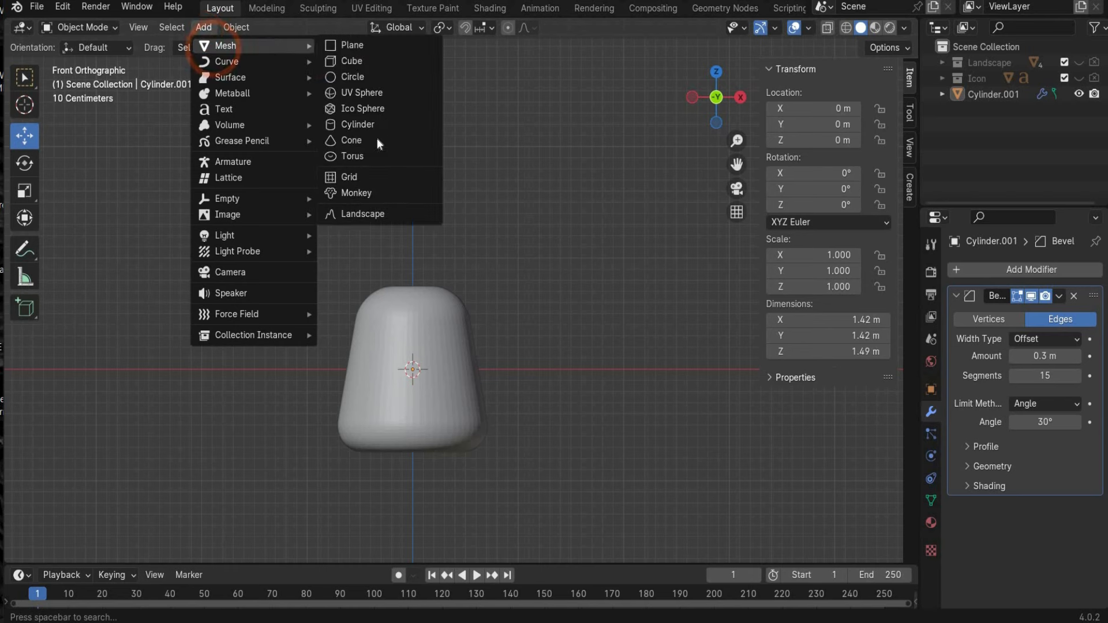
click(378, 157)
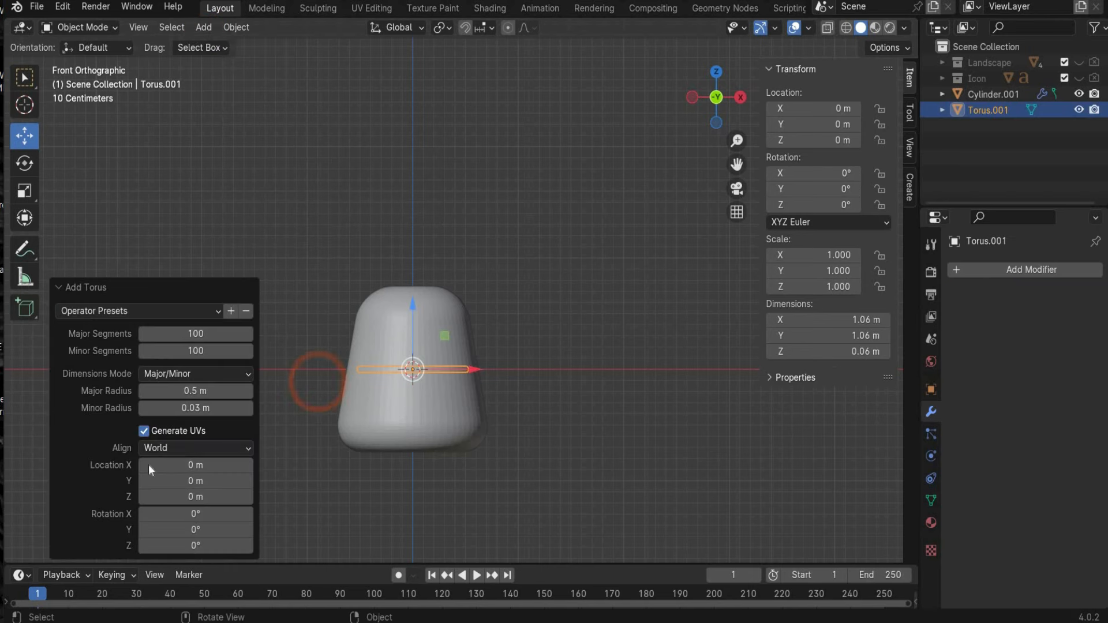
click(184, 334)
text(50)
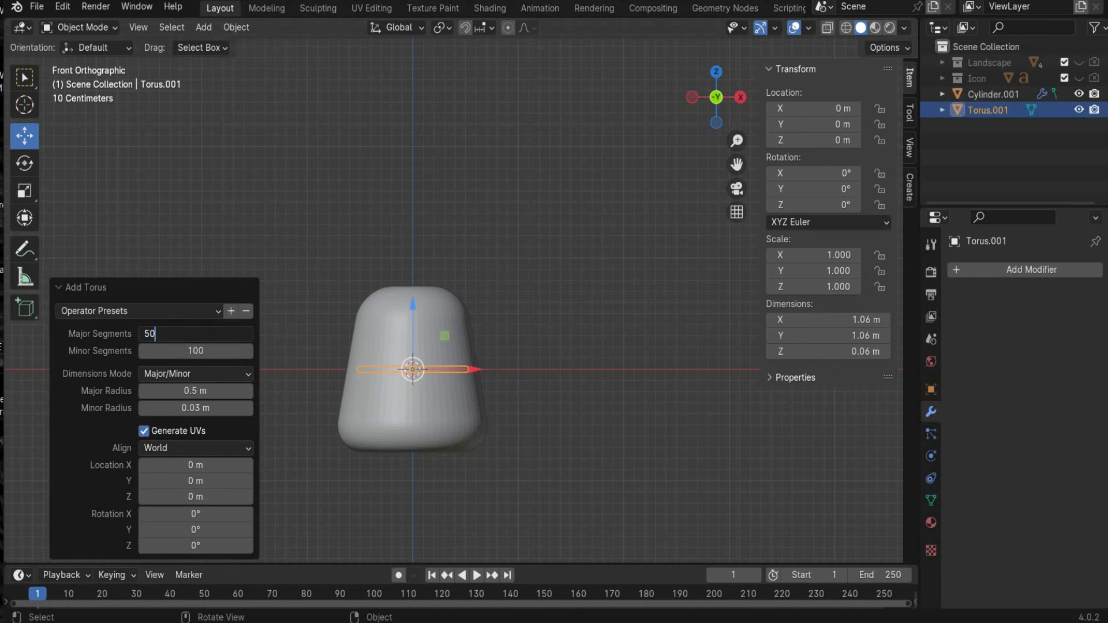
key(Return)
click(196, 351)
text(50)
key(Return)
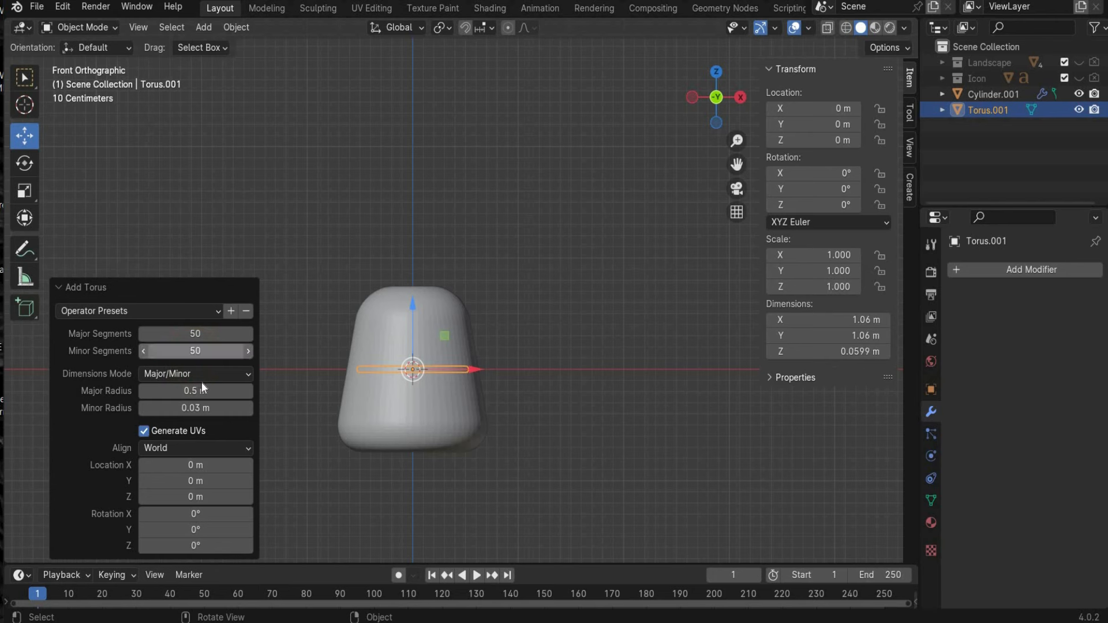
- Set the new torus's major radius to 0.92 m and its minor radius to 0.25 m
click(186, 392)
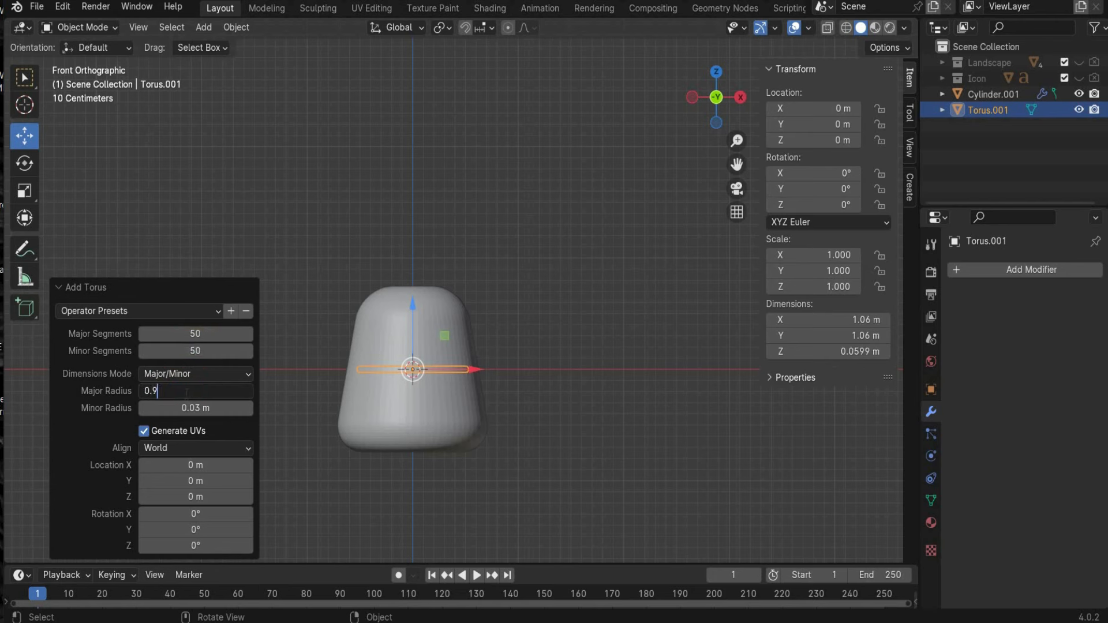
text(0.92)
key(Return)
click(191, 410)
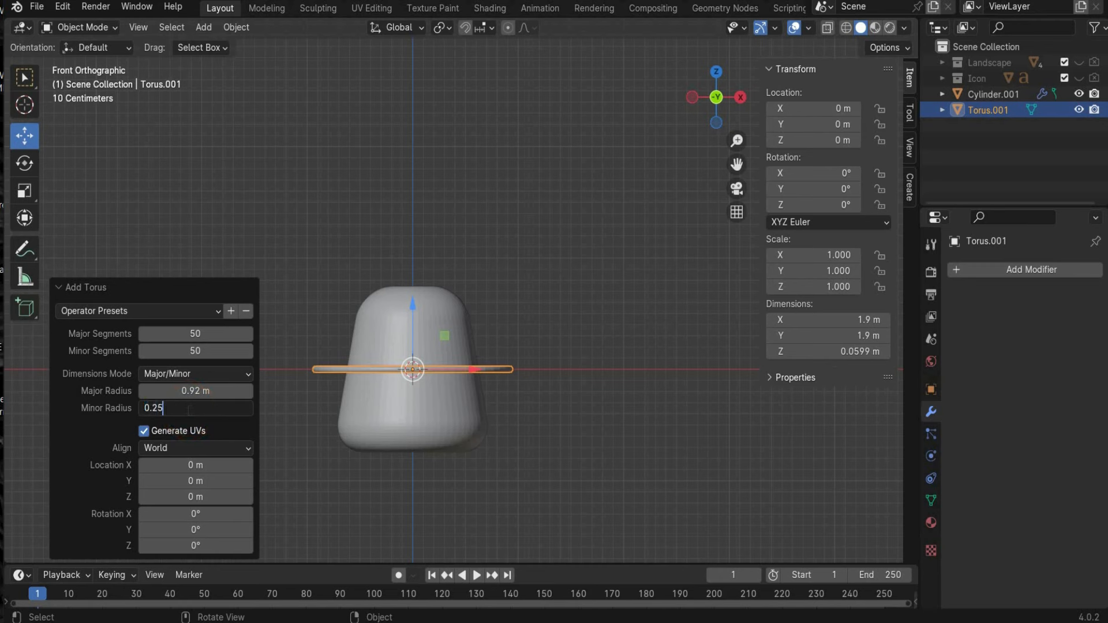
text(0.25)
key(Return)
- Rotate the torus 90° about X and lower it to about -0.735 m in Z, centring it at the body's base
click(202, 510)
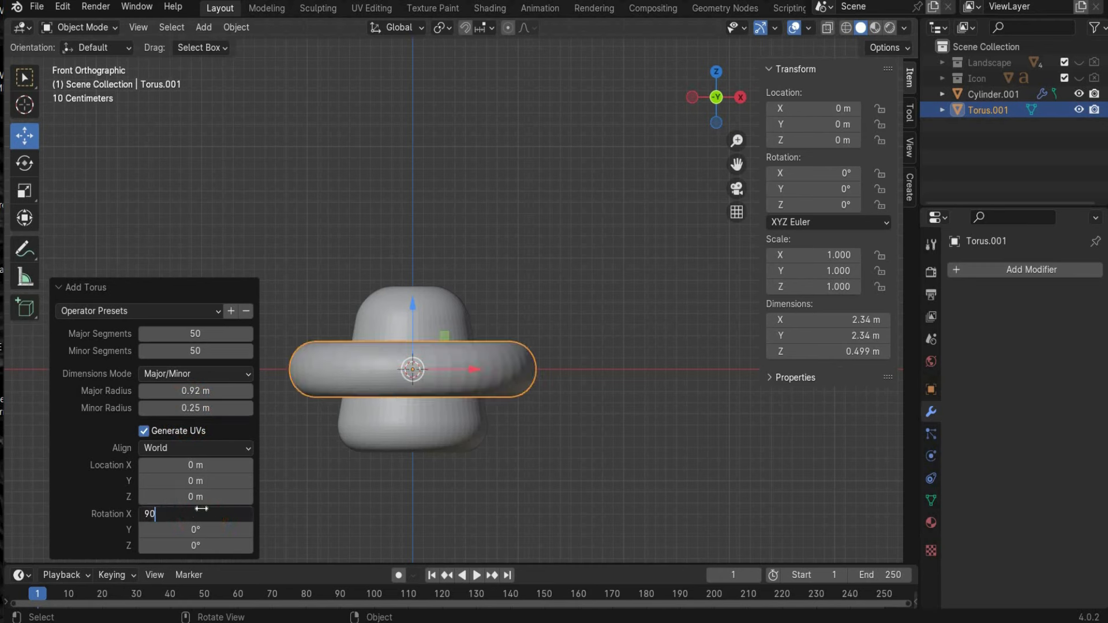
text(90)
key(Return)
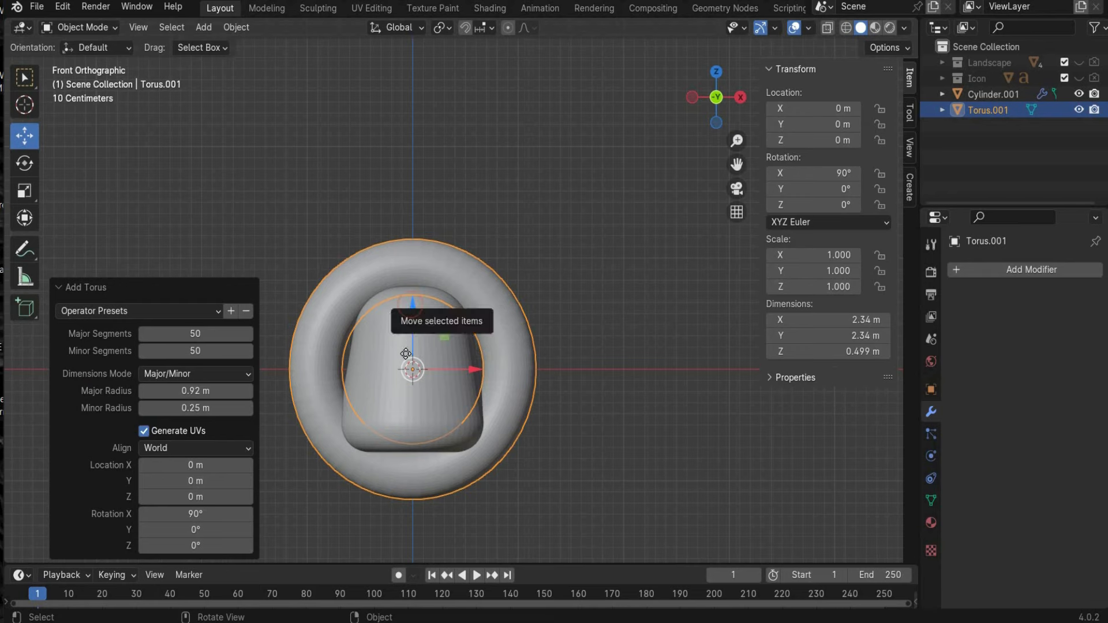
drag(405, 354, 414, 456)
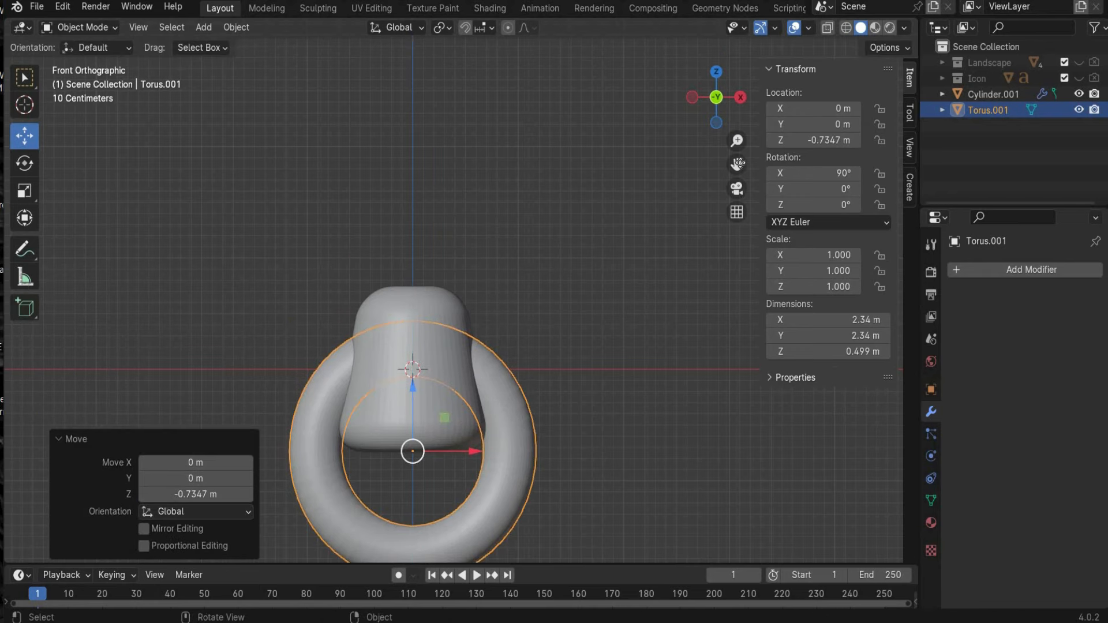
drag(737, 165, 735, 69)
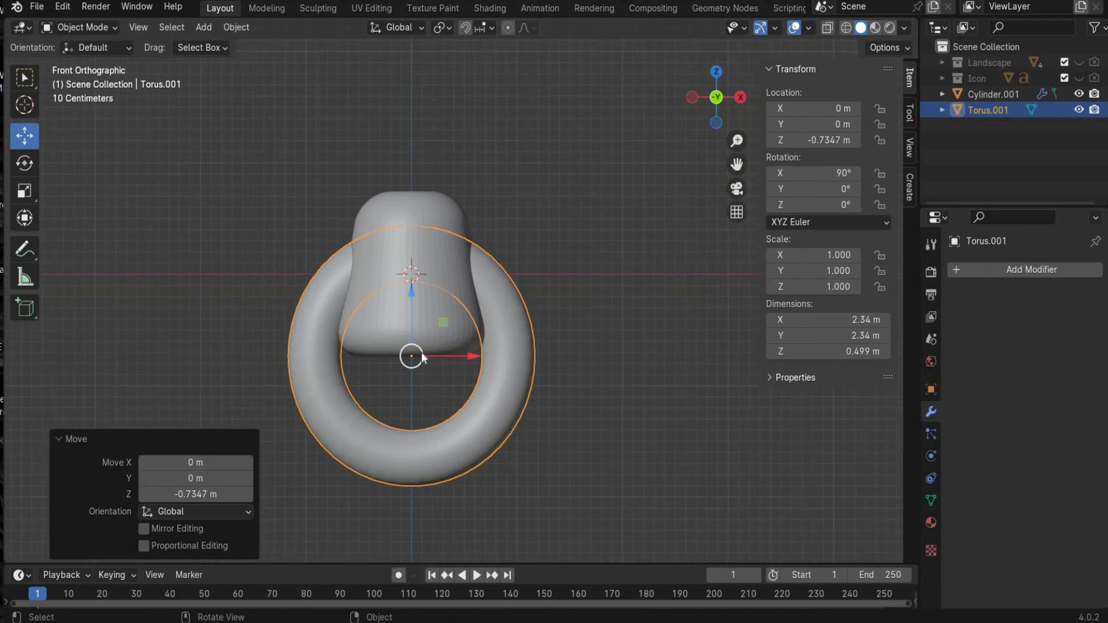
- Delete the lower half of the torus in Edit Mode, including its rear faces, to leave two arms
click(79, 27)
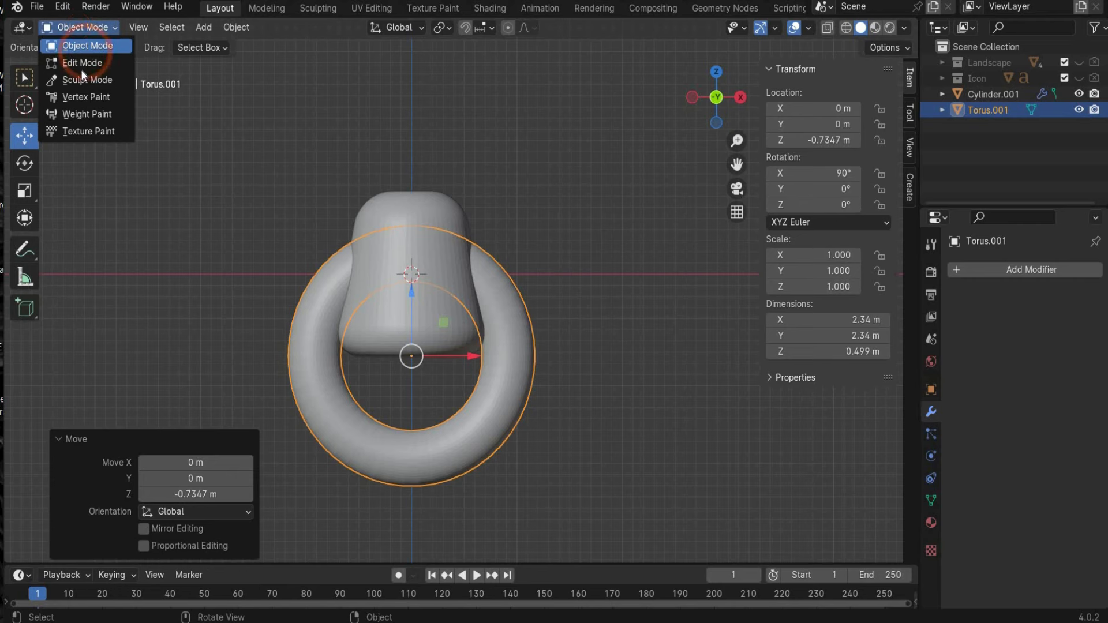
click(84, 63)
click(341, 507)
scroll(404, 462, up, 1)
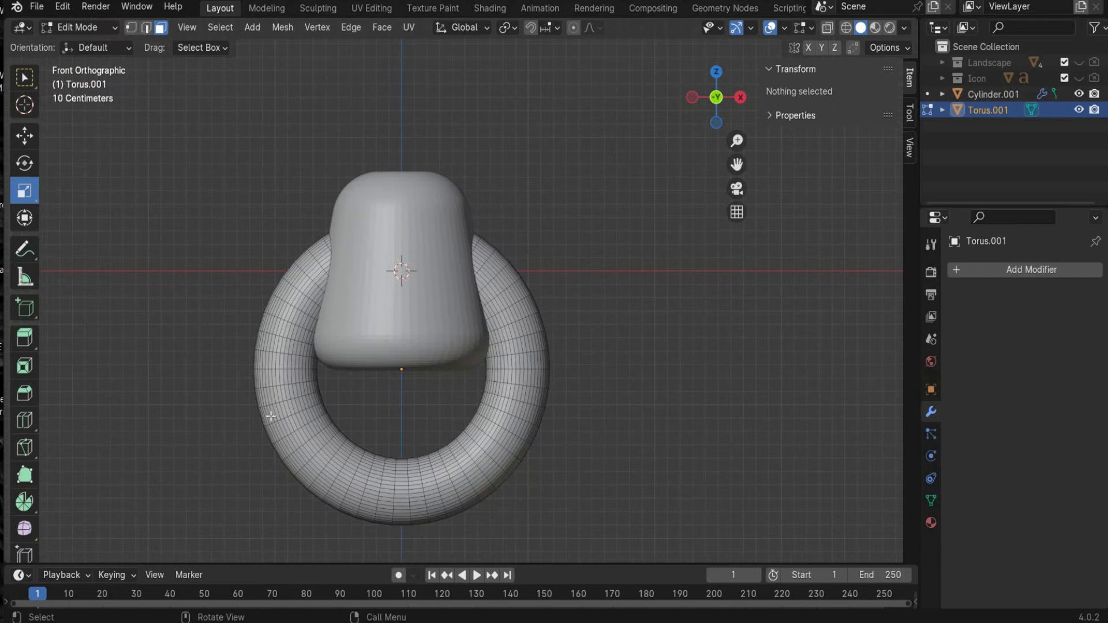
drag(243, 379, 591, 535)
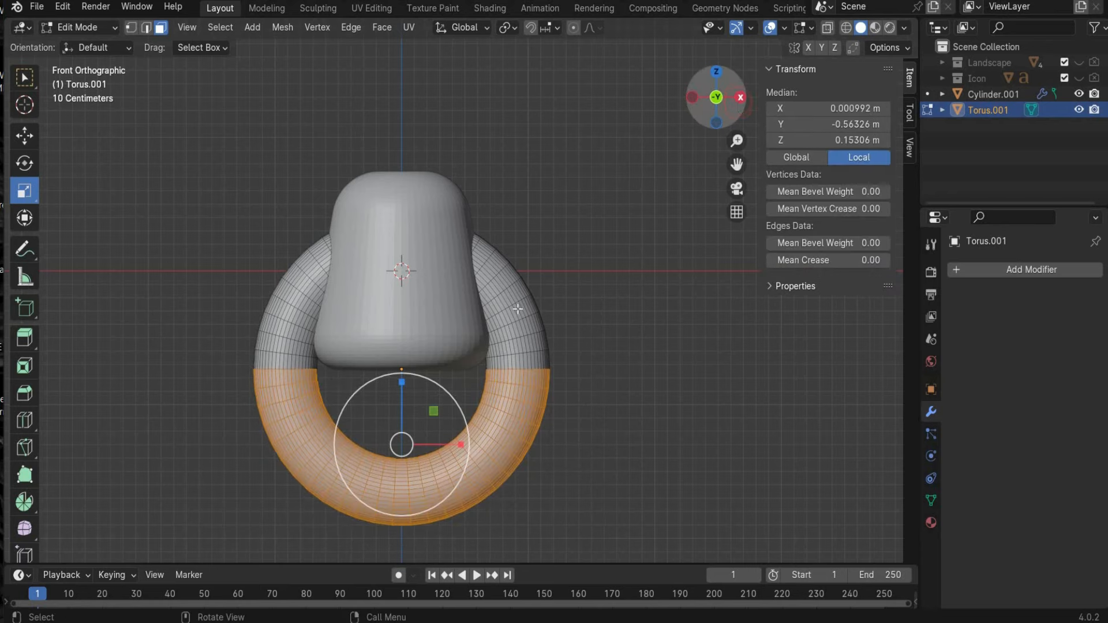
click(740, 98)
drag(350, 376, 577, 551)
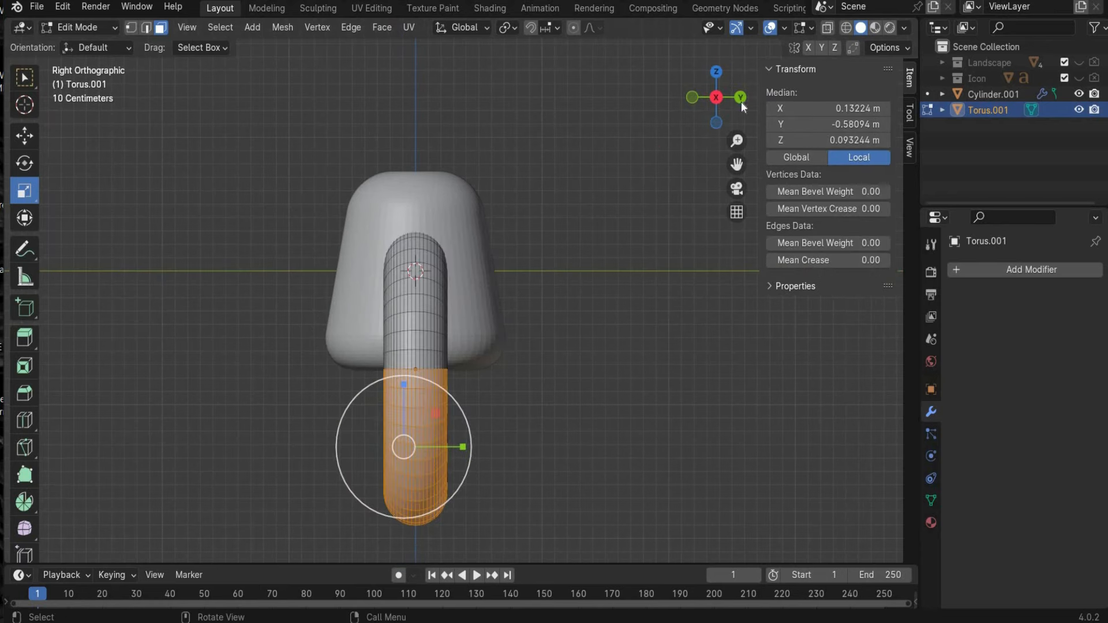
click(739, 97)
drag(363, 384, 721, 531)
click(716, 97)
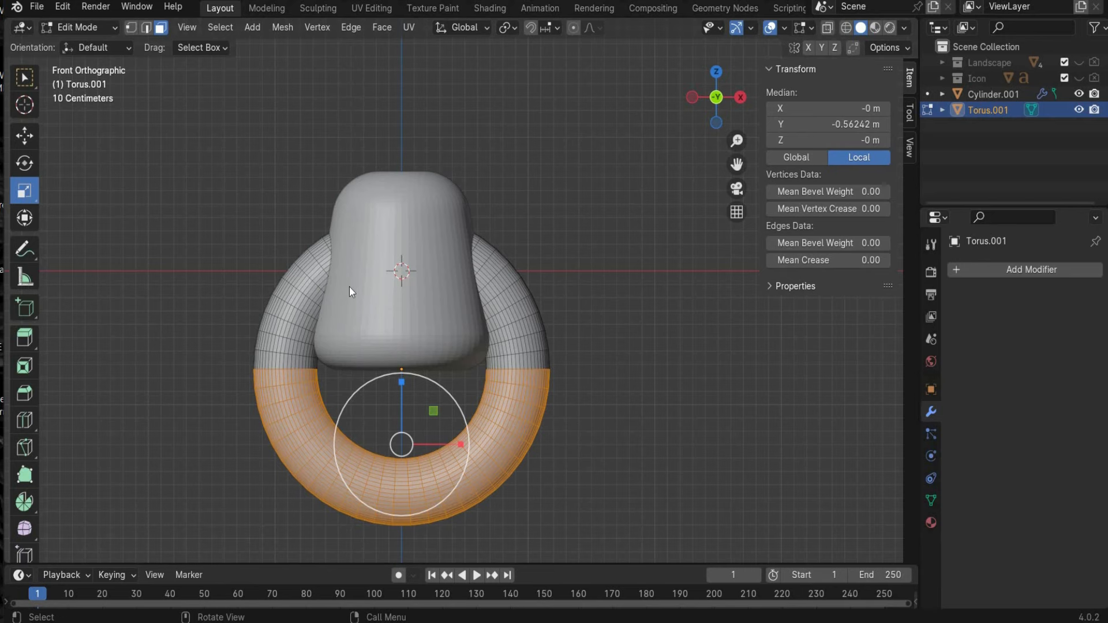
key(x)
click(350, 289)
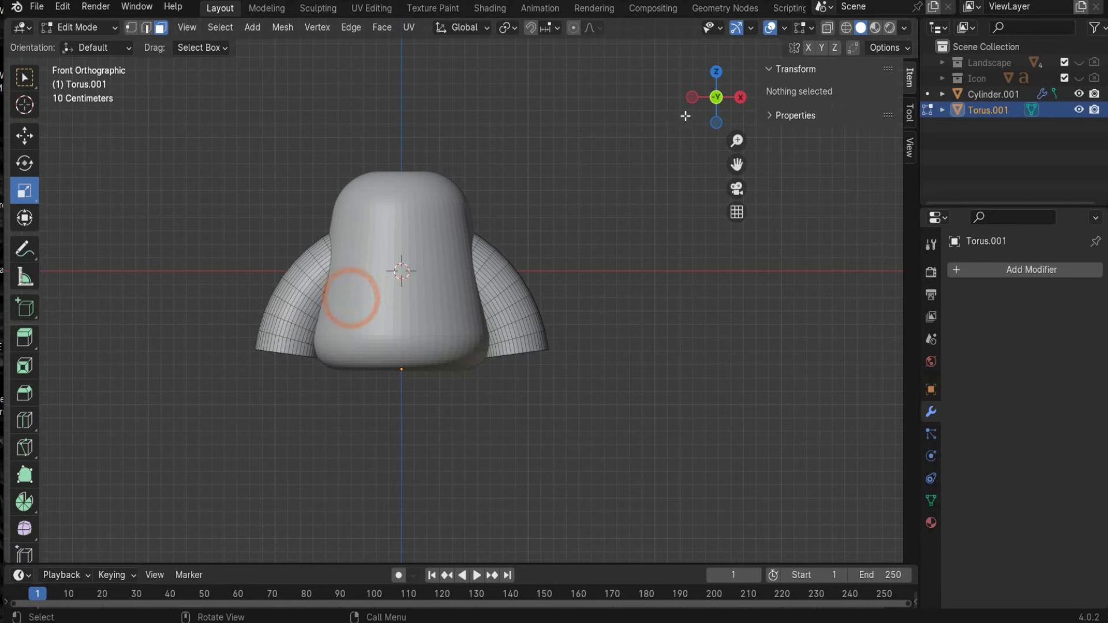
- Extend the open edge loops at both arm ends downward in Z toward the body's base, and return to Object Mode
click(716, 122)
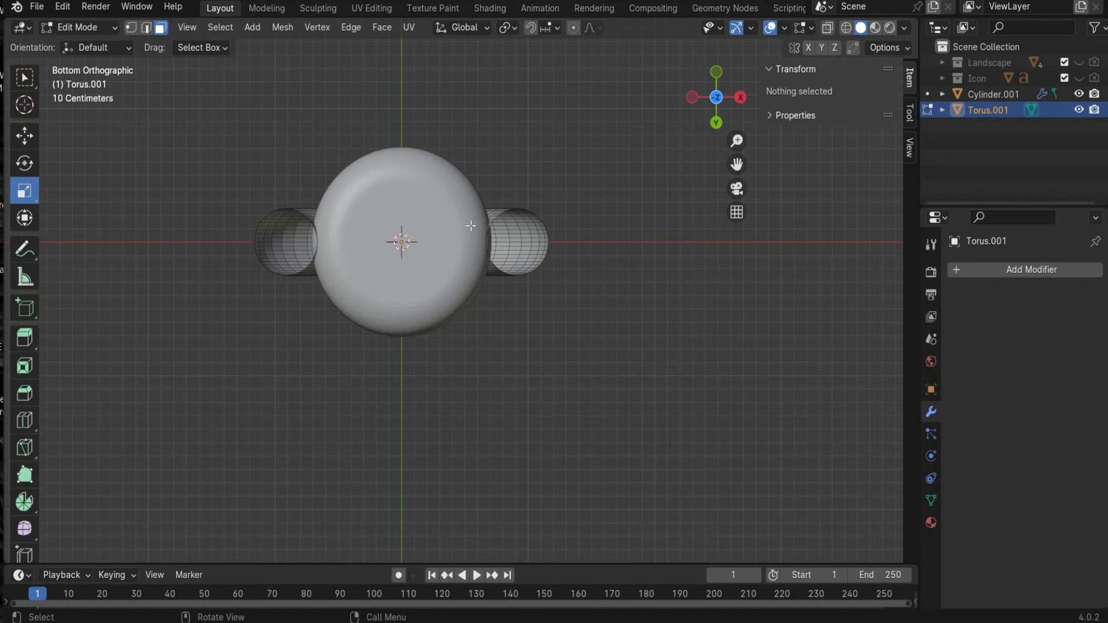
scroll(457, 135, up, 1)
click(144, 27)
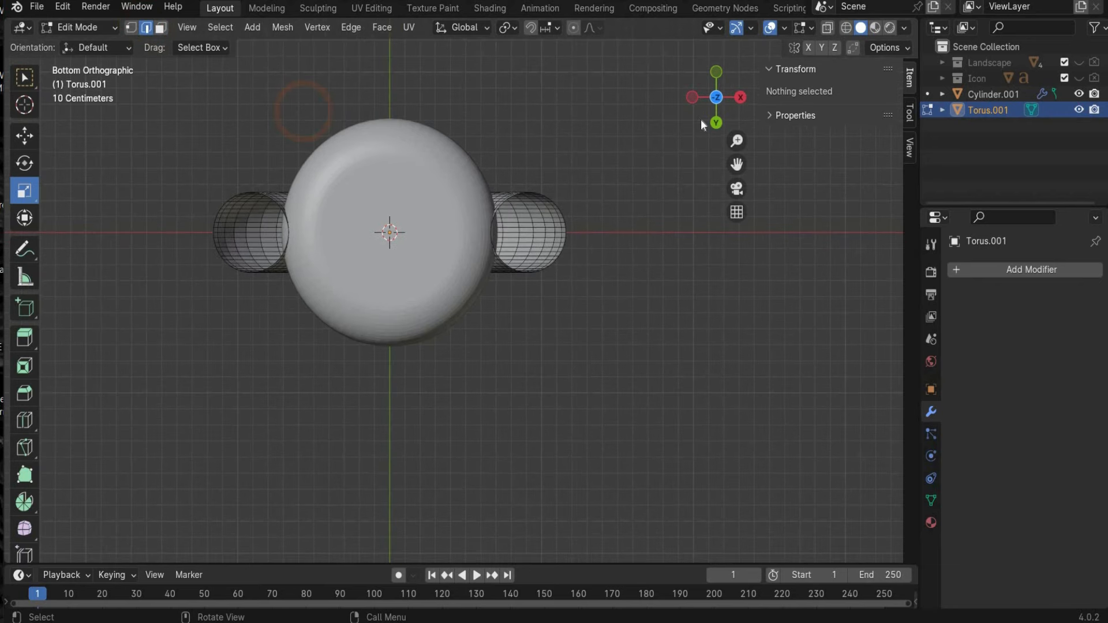
drag(736, 164, 749, 256)
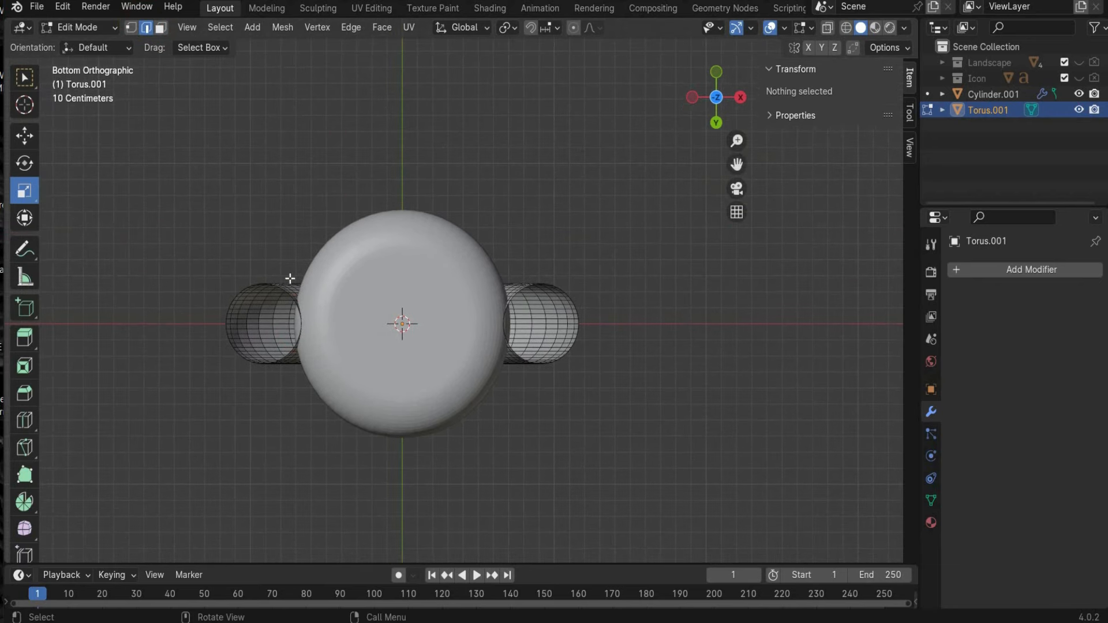
scroll(127, 311, up, 4)
alt+click(106, 301)
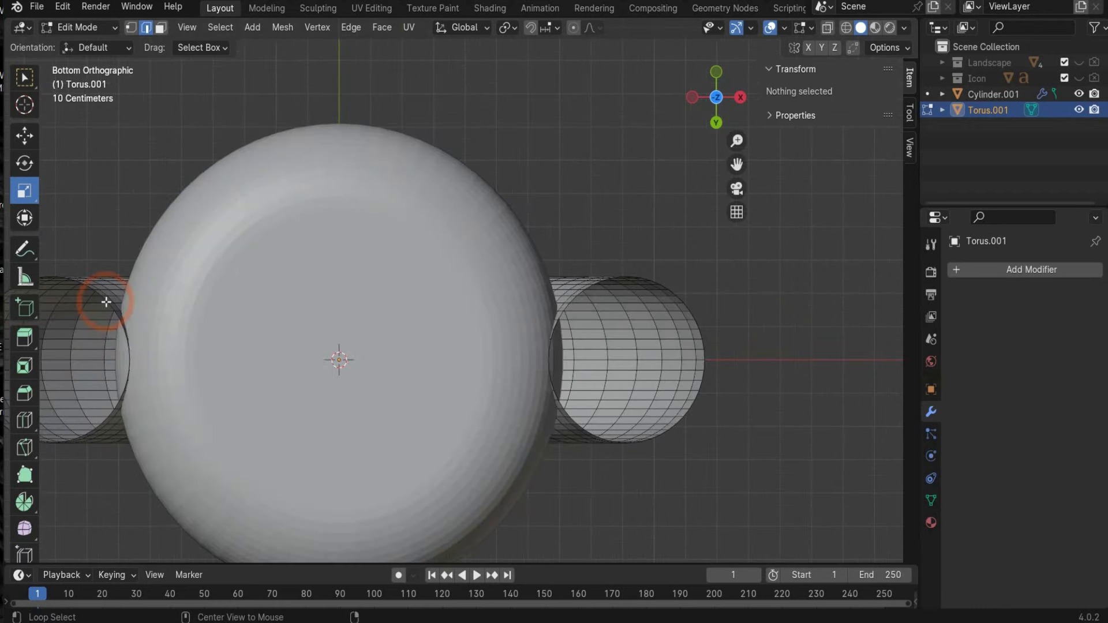
alt+click(106, 302)
scroll(520, 341, down, 2)
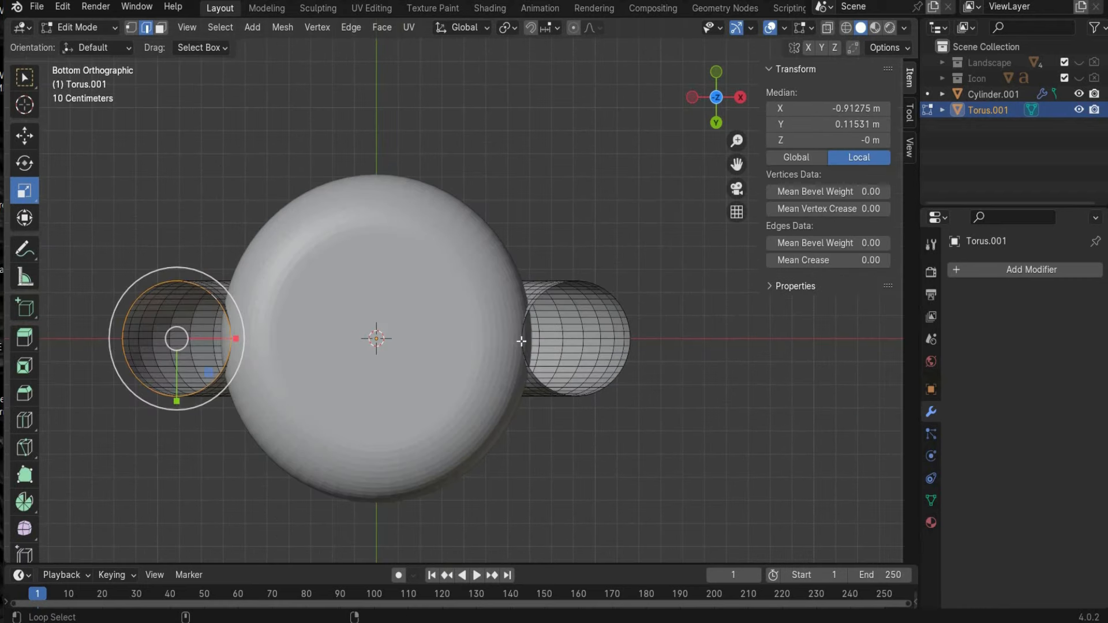
alt+shift+click(520, 341)
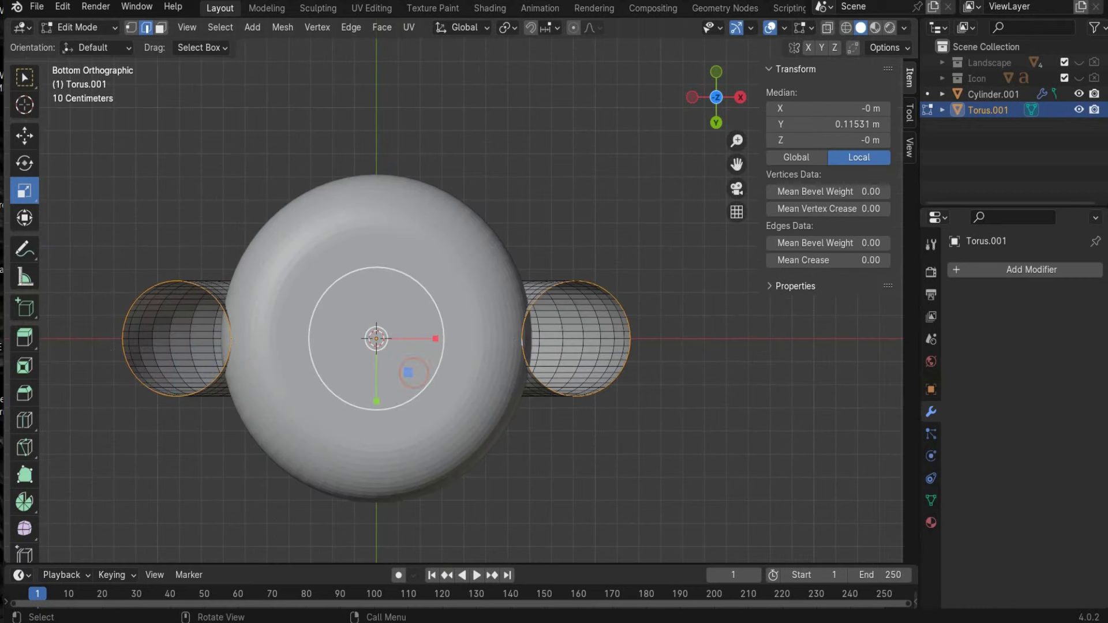
drag(408, 372, 396, 359)
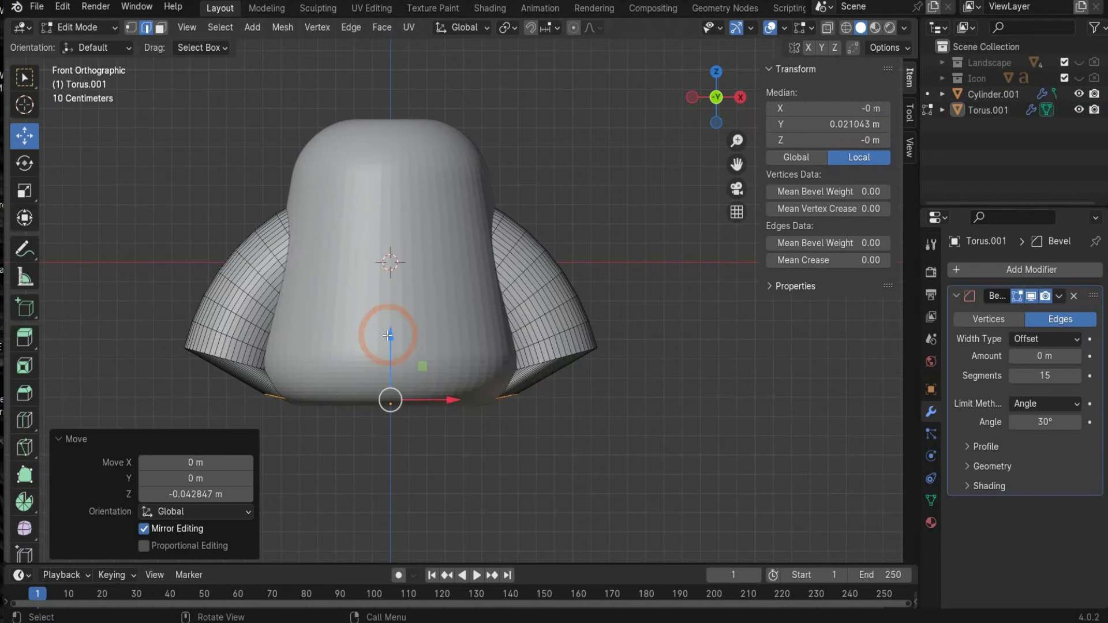
click(80, 28)
click(85, 45)
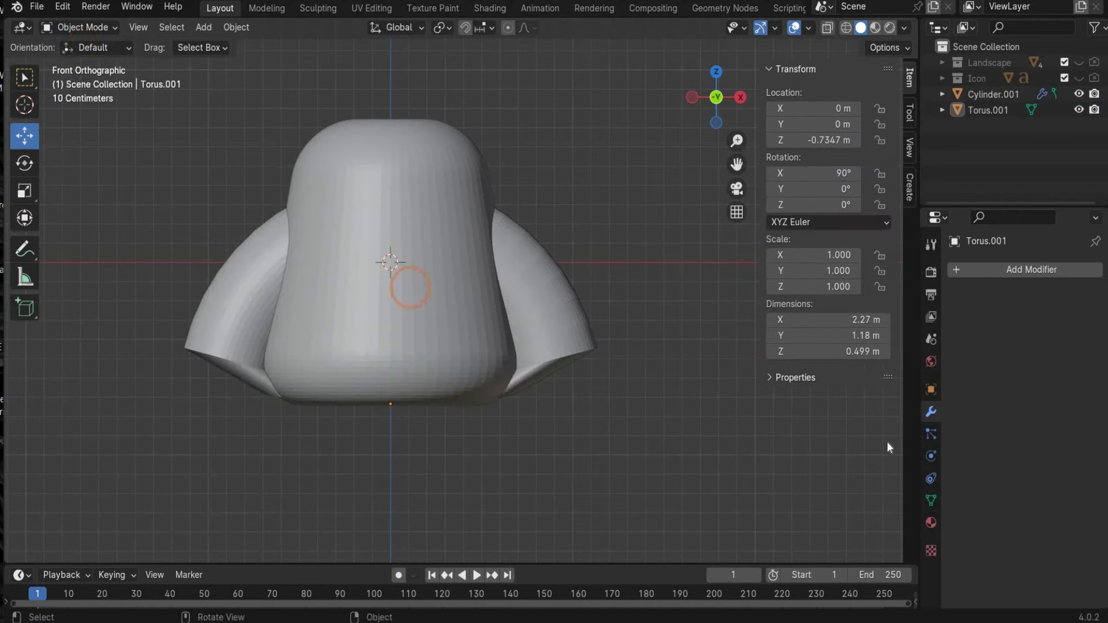
- Round the arm ends with a Bevel modifier of 0.3 m amount and 30 segments
click(983, 268)
mouse_move(983, 268)
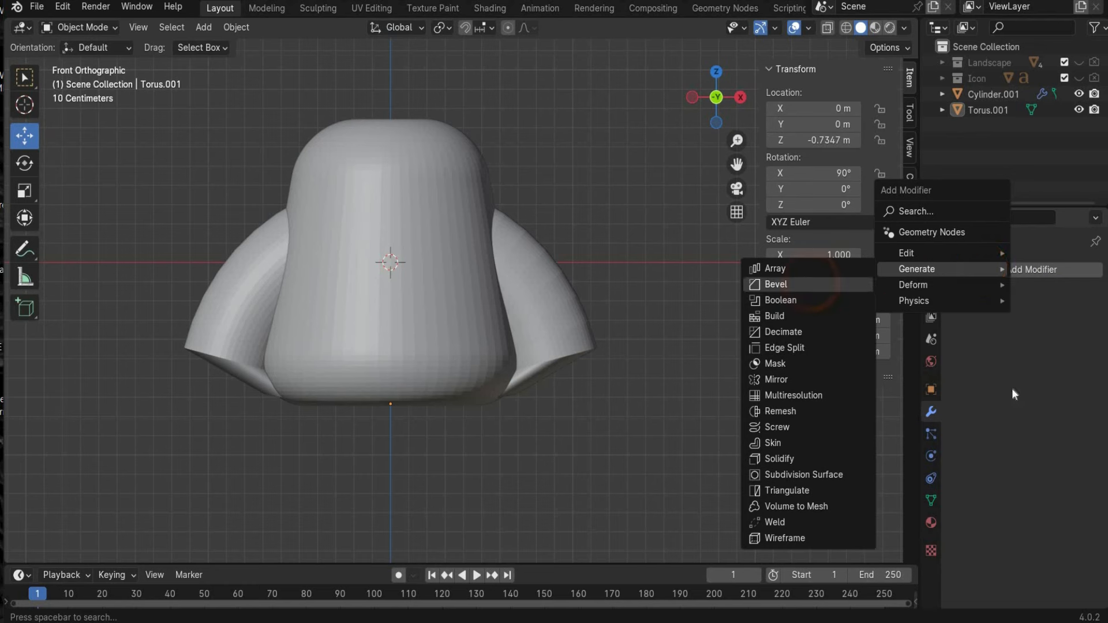
click(790, 287)
click(1036, 357)
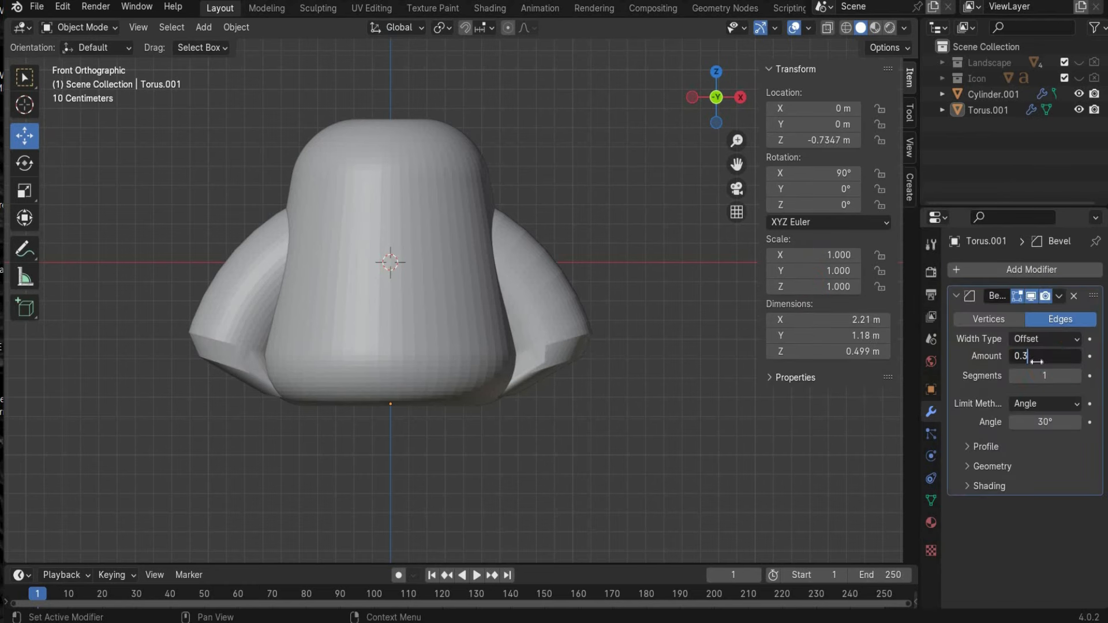
text(0.3)
key(Return)
click(1044, 374)
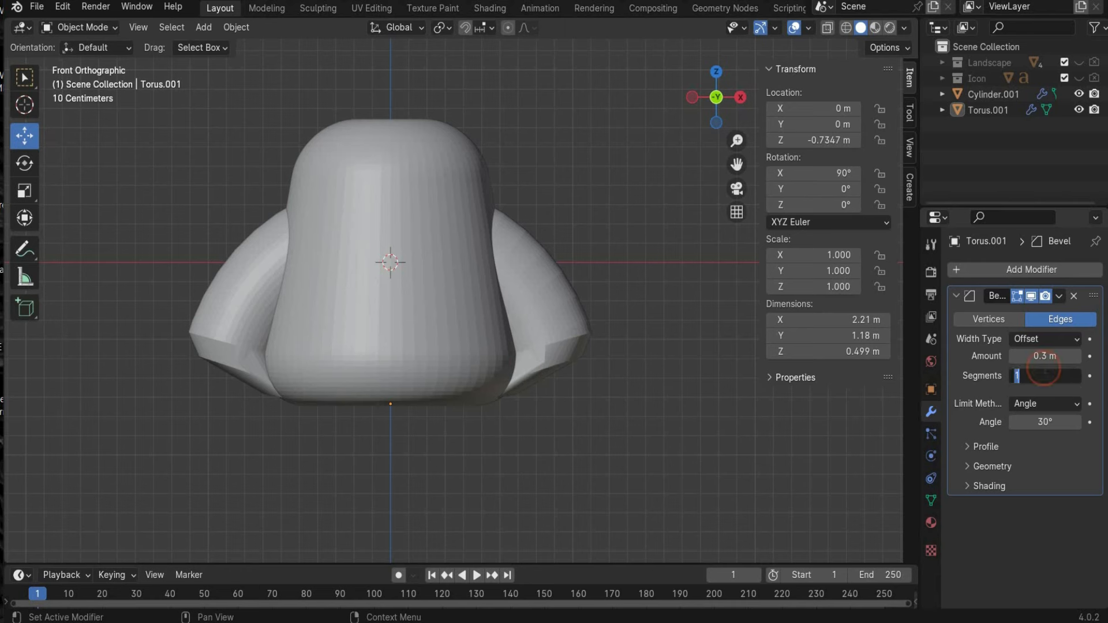
text(30)
key(Return)
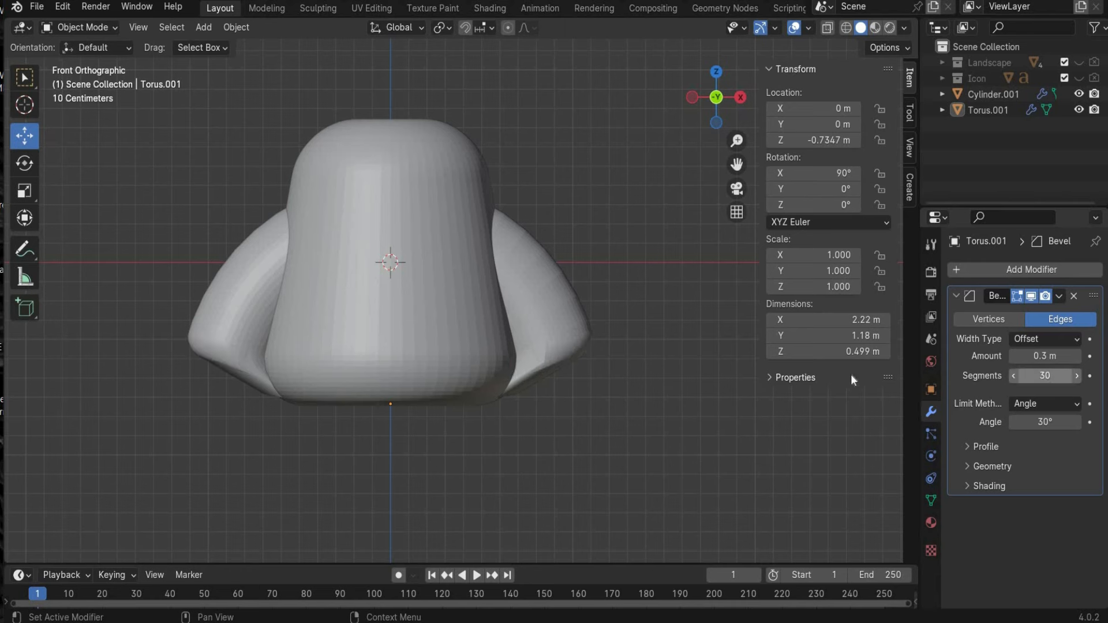
- Scale the arms to about 1.148 vertically and 0.859 in X, and raise them to about -0.665 m in Z
click(262, 272)
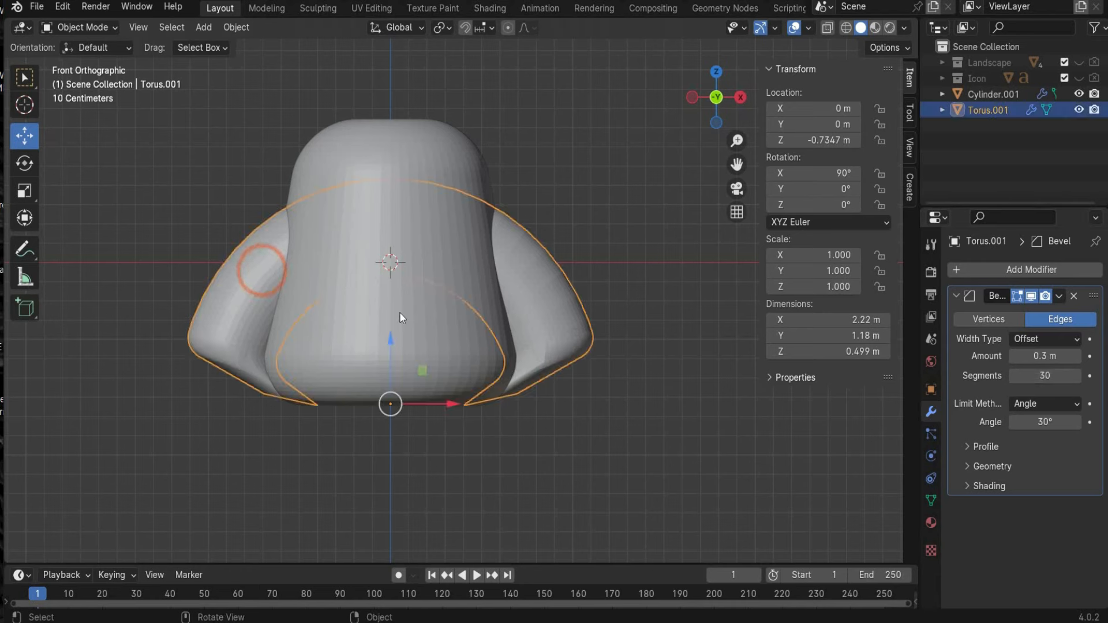
click(24, 190)
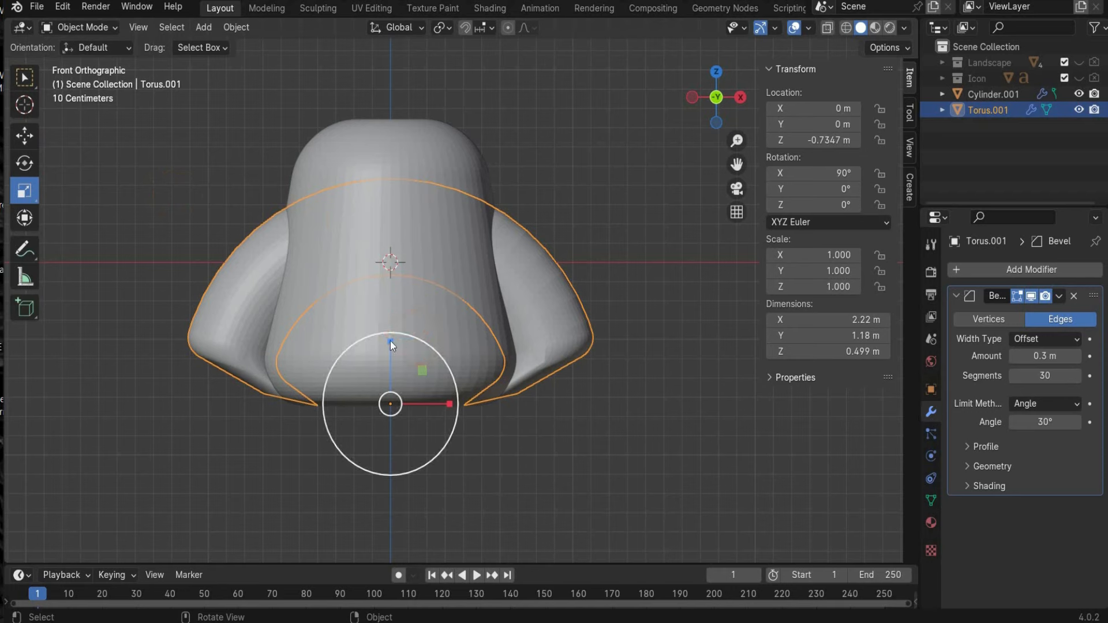
drag(389, 344, 389, 332)
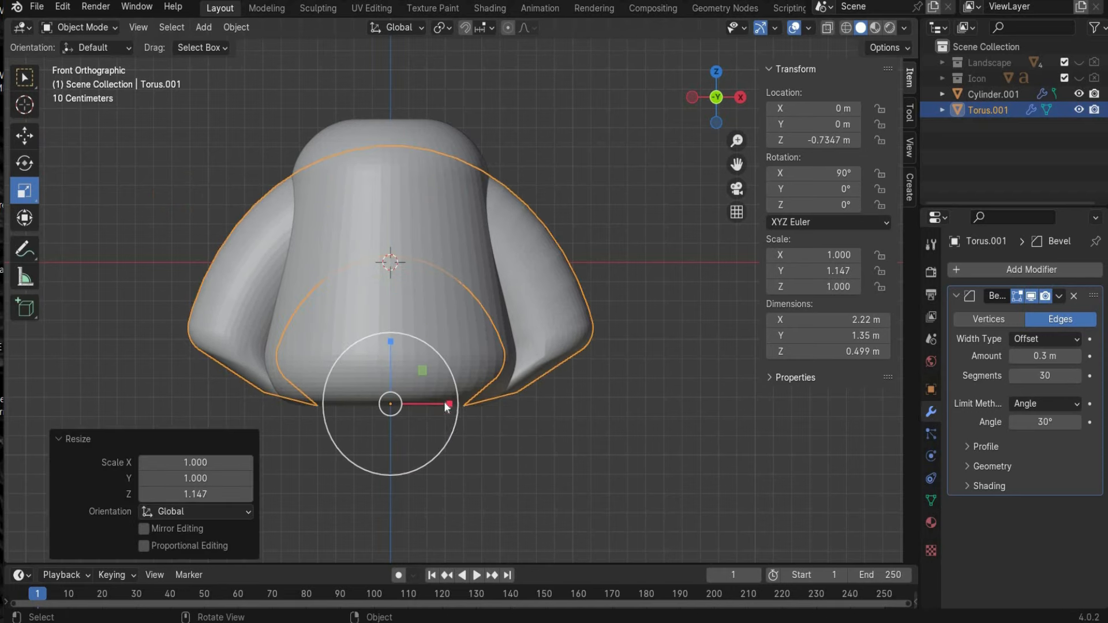
drag(445, 403, 434, 404)
drag(390, 344, 390, 343)
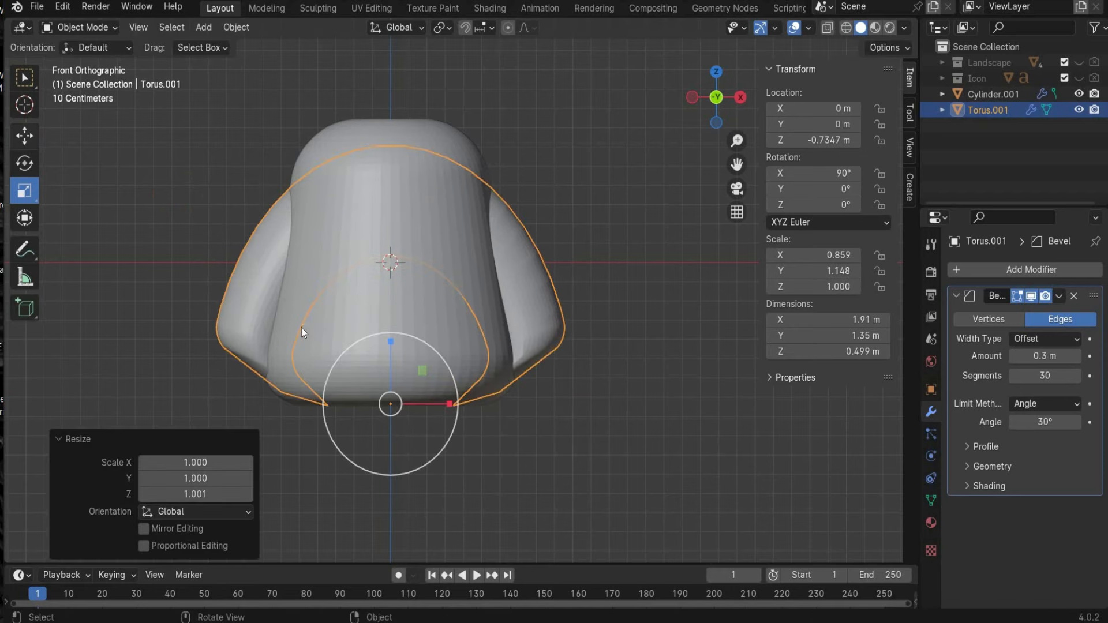
click(25, 136)
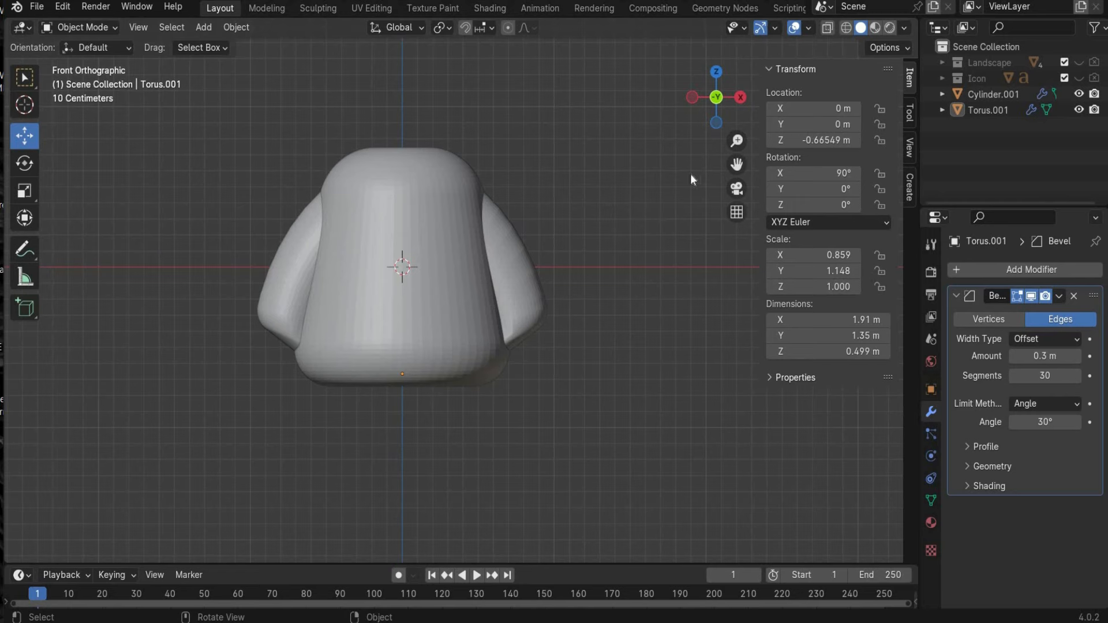
- Add a UV sphere scaled to 0.5 and raise it to the top of the body as the head
drag(736, 164, 716, 278)
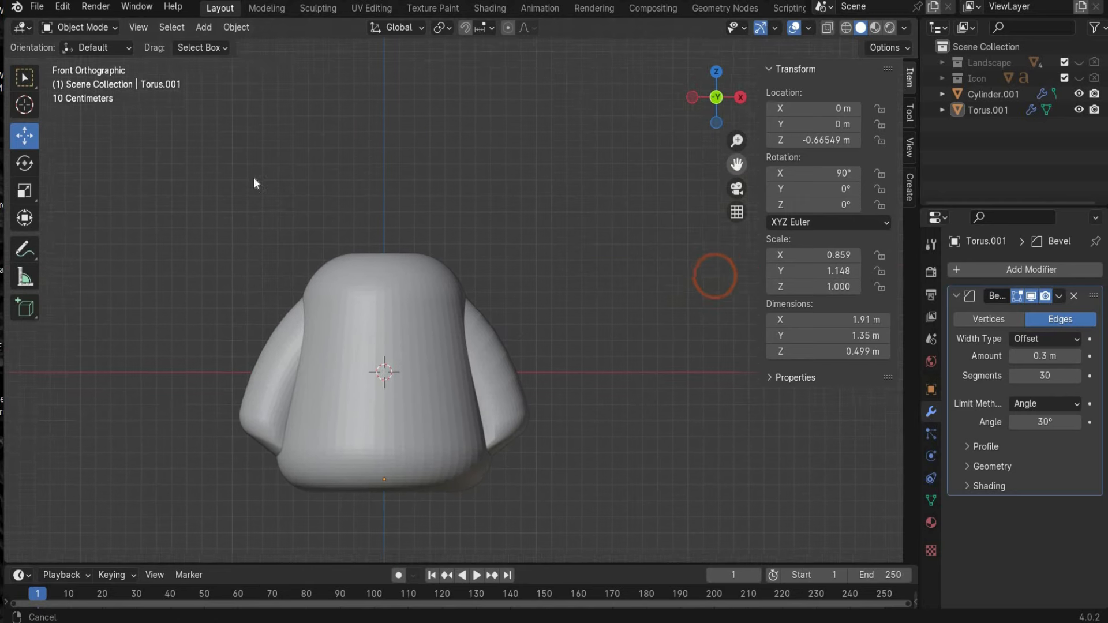
click(209, 28)
mouse_move(225, 46)
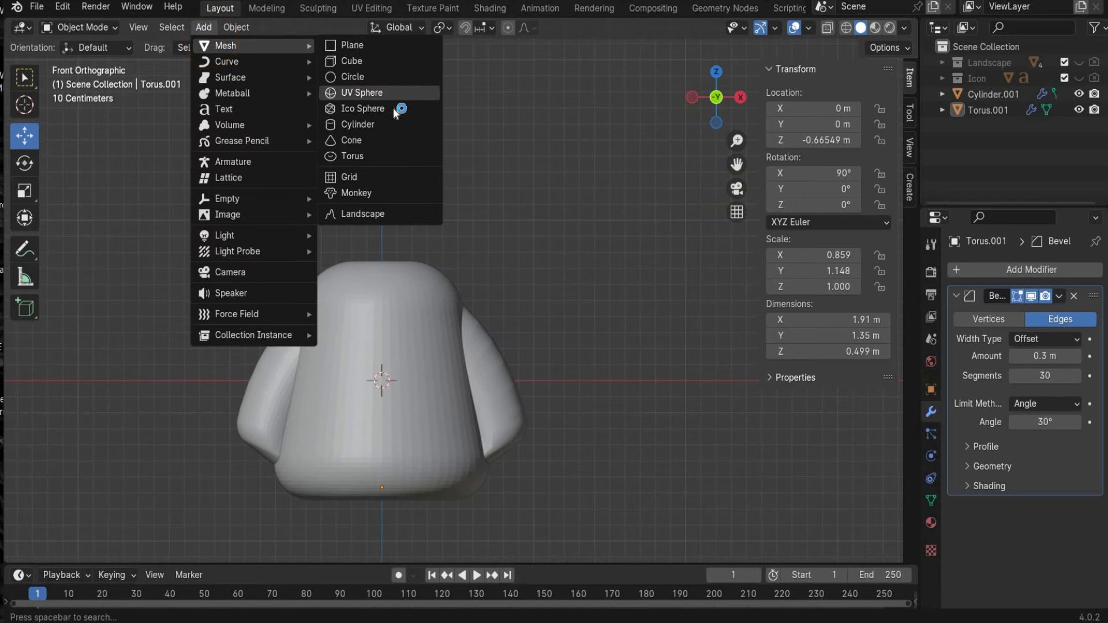
click(389, 92)
click(815, 255)
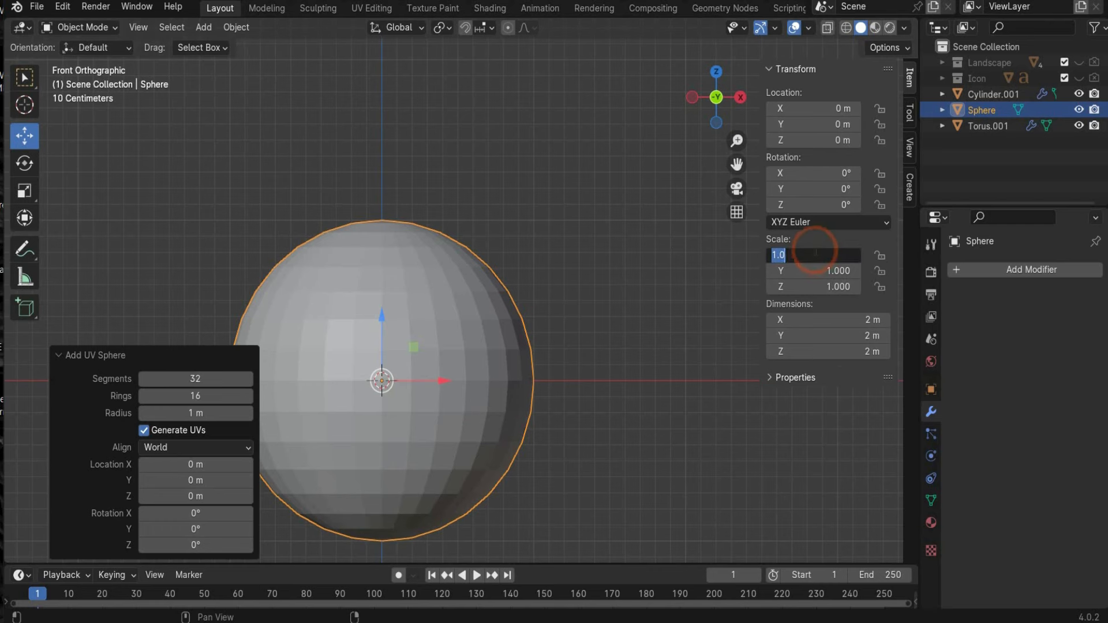
text(0.5)
key(Return)
drag(381, 315, 359, 134)
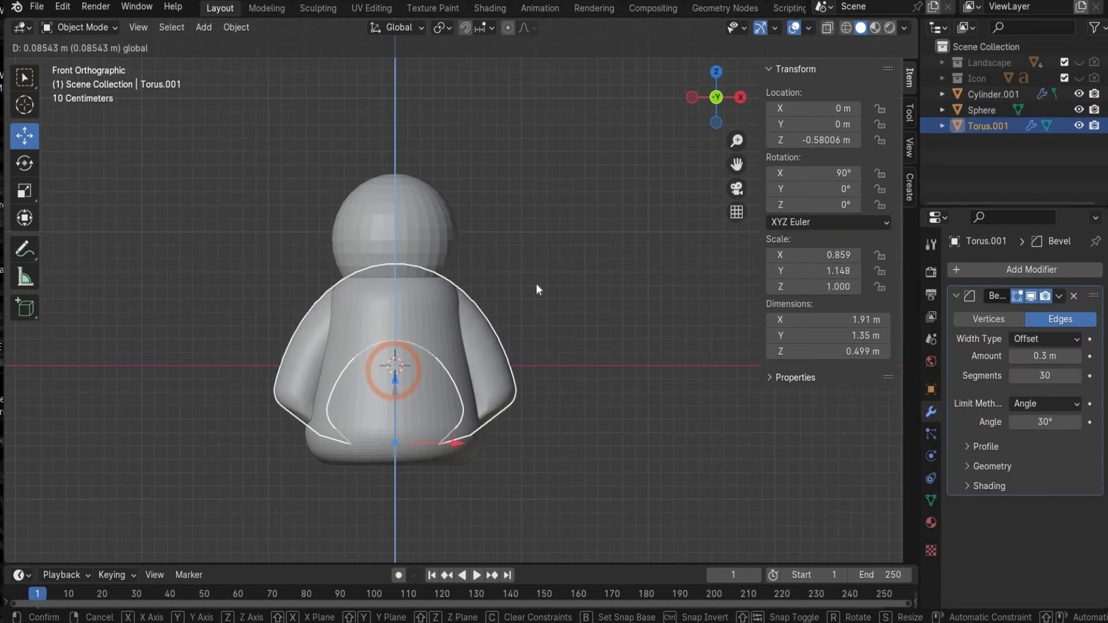
- Raise the arms along Z to about -0.58 m and deselect them
click(534, 283)
click(501, 271)
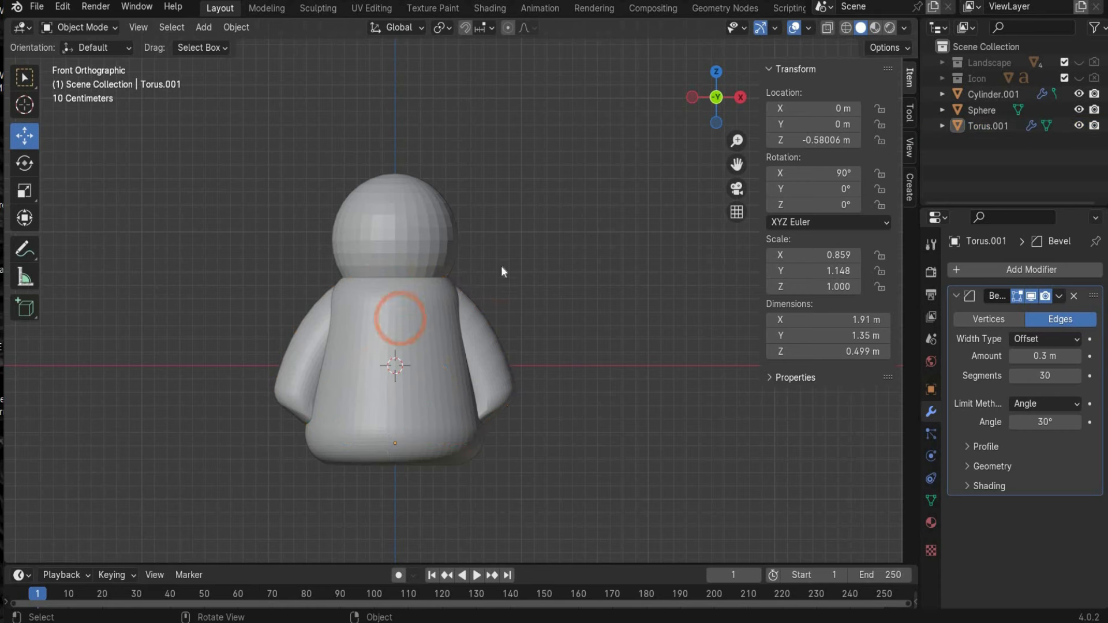
- Apply smooth shading to the buddy figure's head sphere and body cylinder
click(400, 225)
right_click(399, 225)
click(399, 225)
click(392, 384)
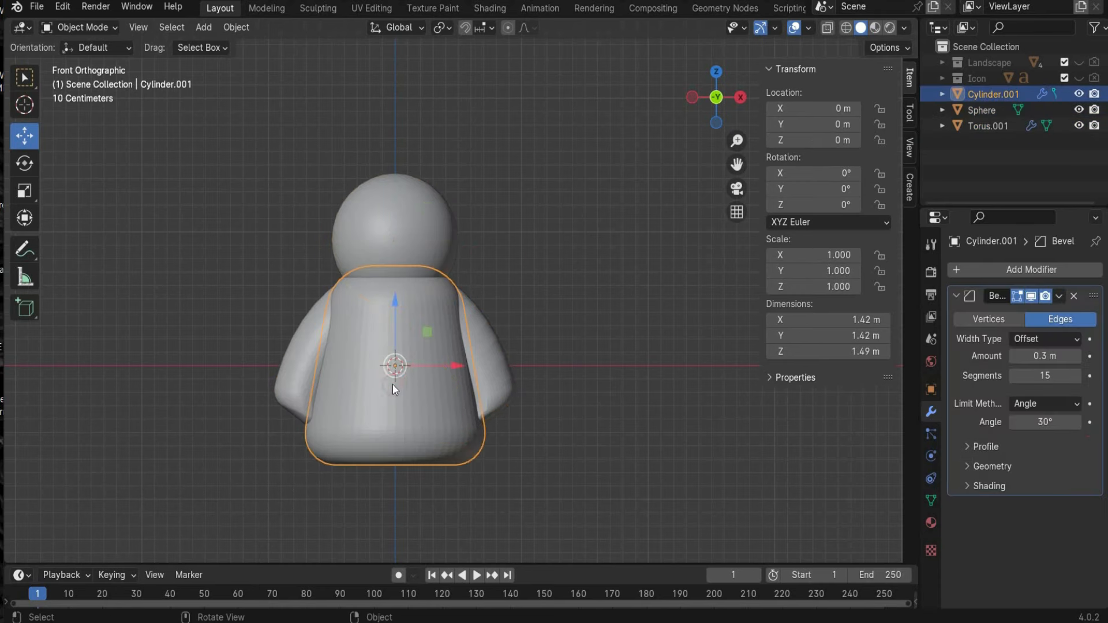
right_click(392, 384)
click(396, 327)
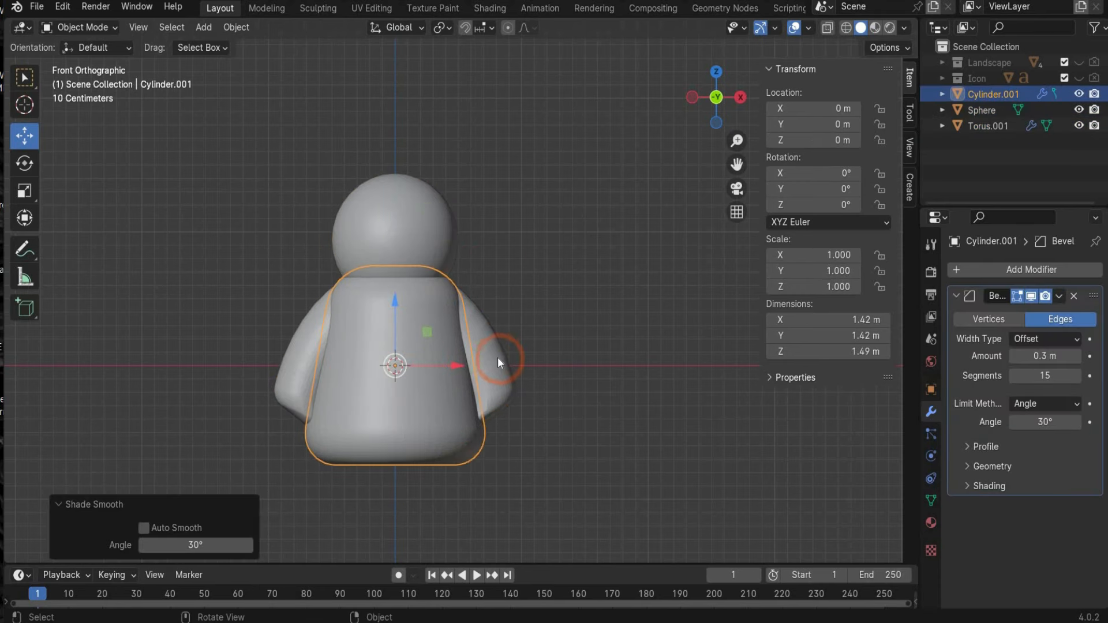
- Apply the Bevel modifiers of the figure's arms and body permanently to their meshes
click(1058, 296)
click(983, 314)
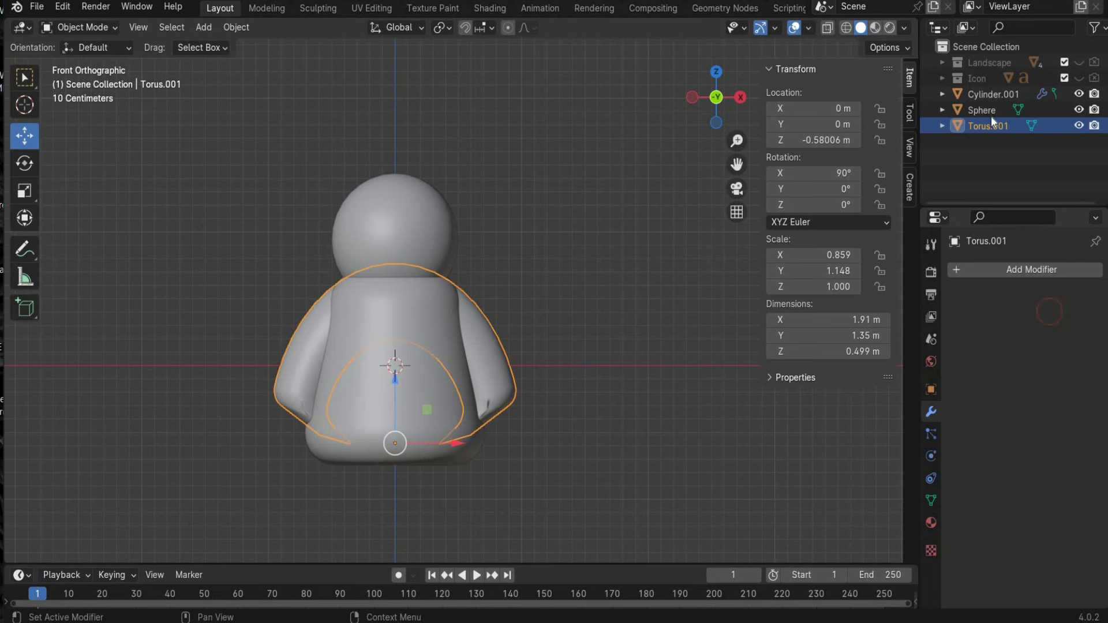
click(987, 109)
click(995, 94)
click(1058, 296)
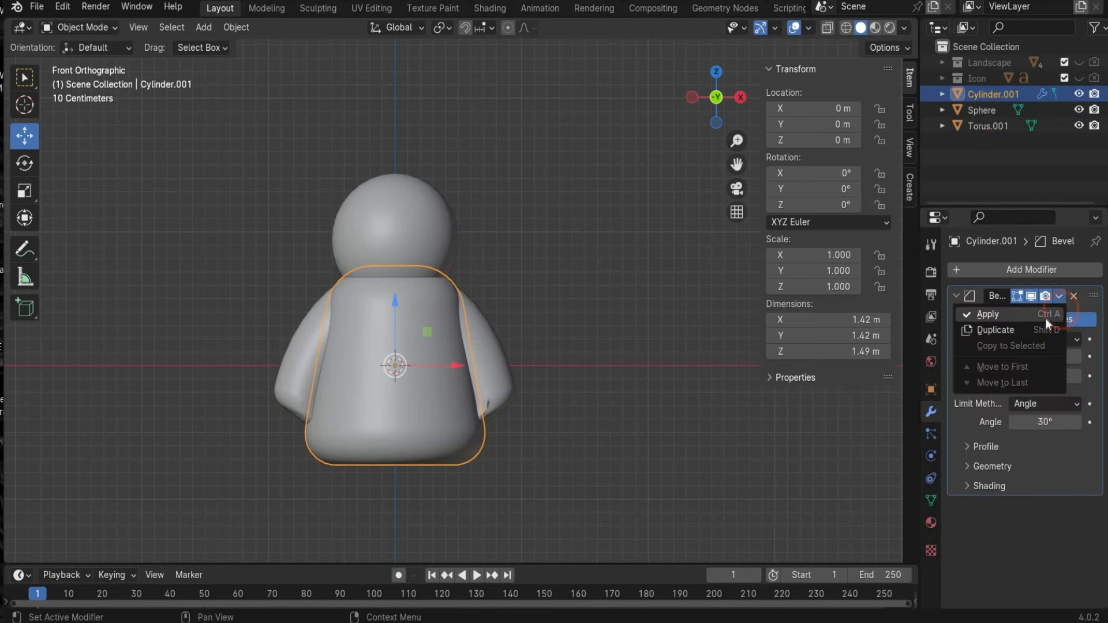
click(1043, 316)
- Join the figure's head, body and arms into one object and rename it MSN
drag(220, 163, 657, 528)
right_click(367, 320)
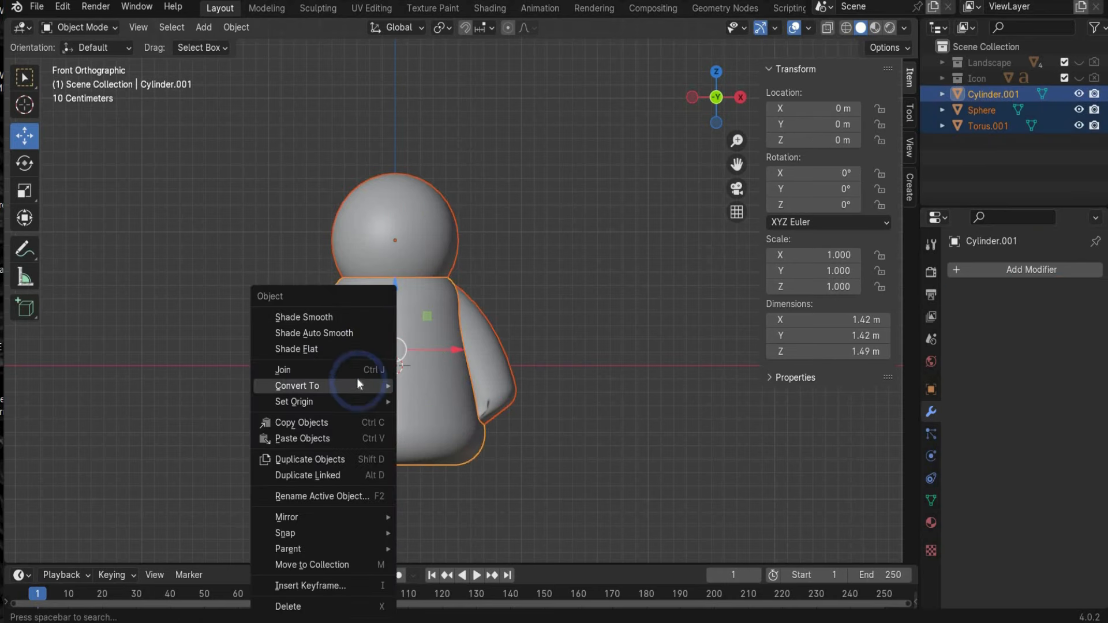
click(362, 370)
double_click(988, 94)
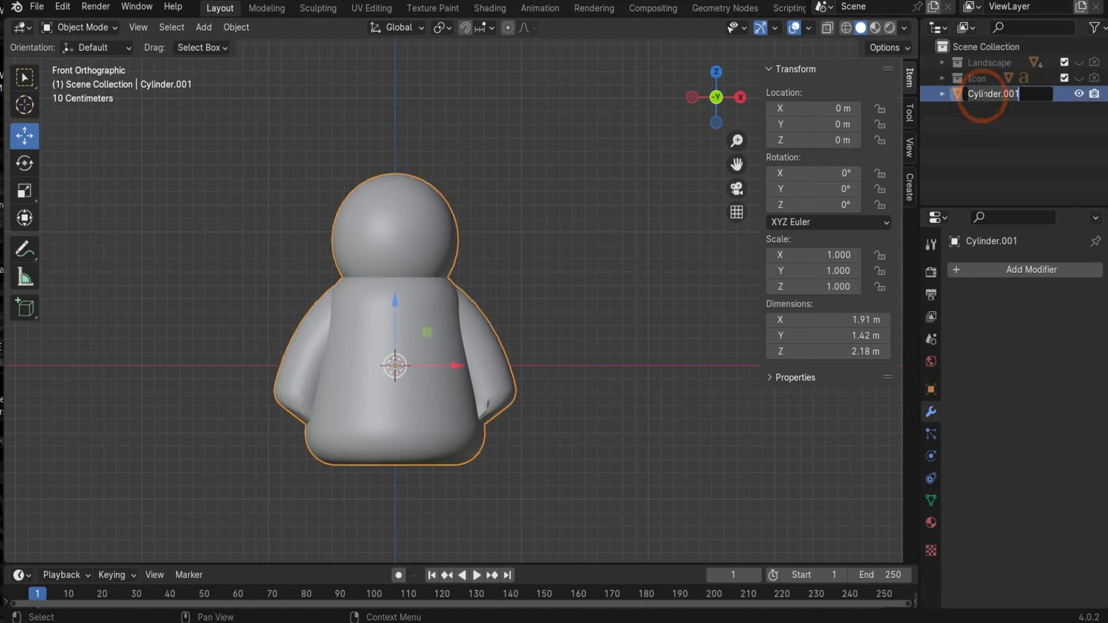
text(MSN)
key(Return)
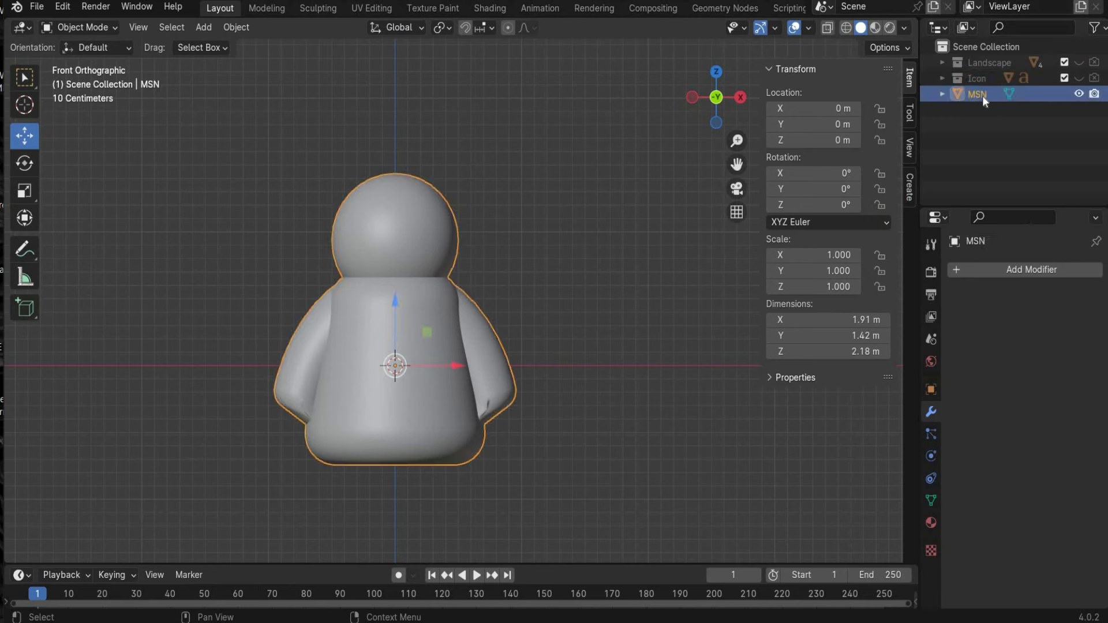
- Show the Icon and Landscape collections, then put the MSN figure into the Icon collection and hide it
click(1079, 78)
click(1078, 62)
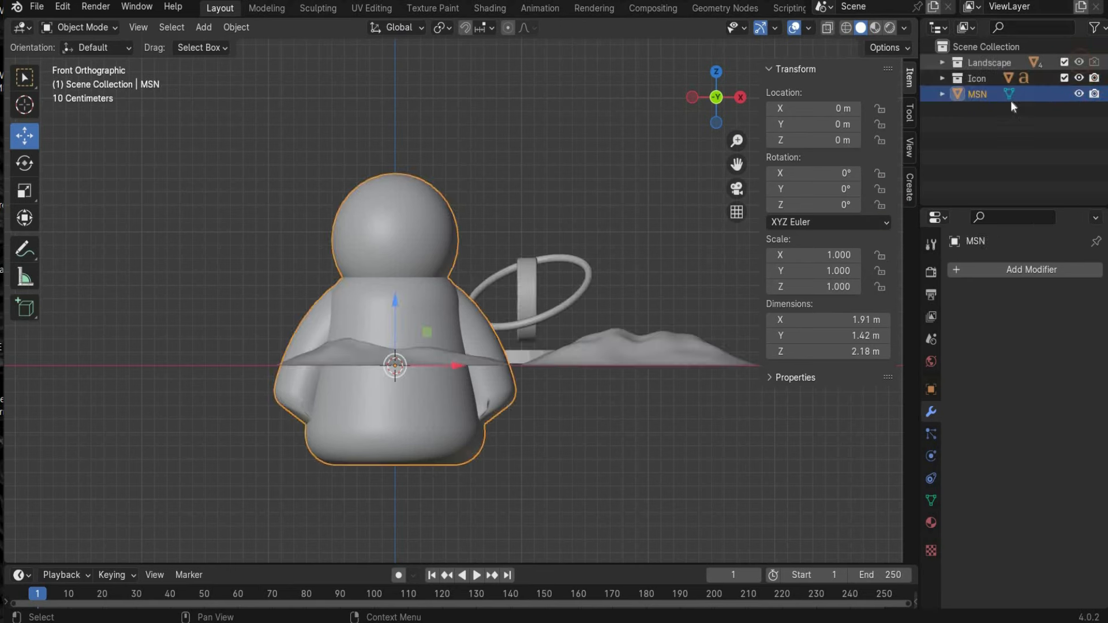
drag(1008, 97, 985, 77)
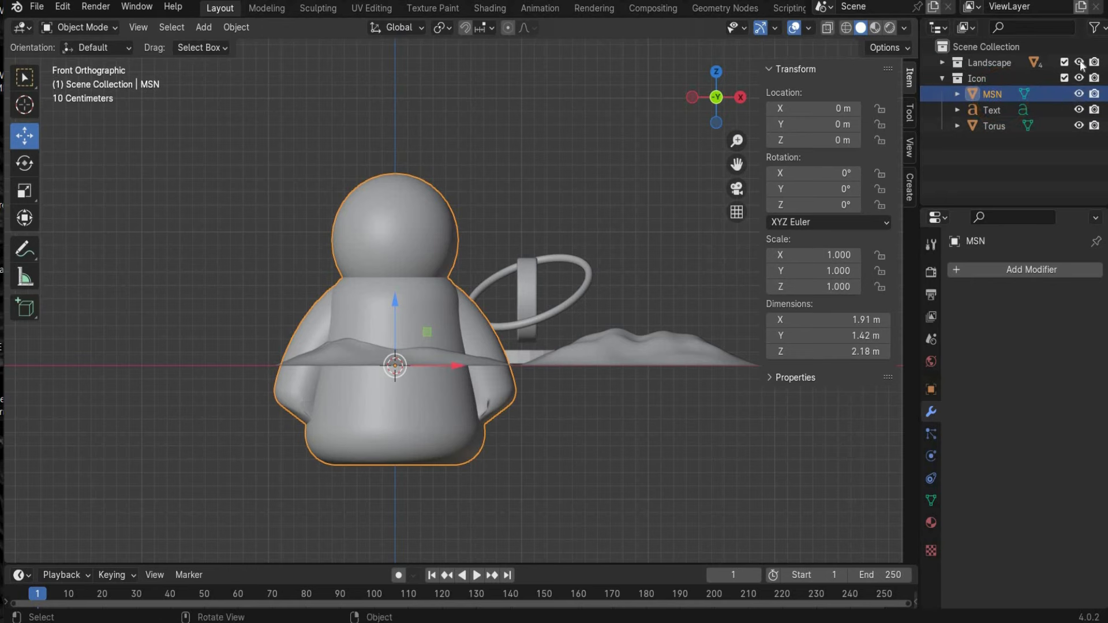
click(1079, 93)
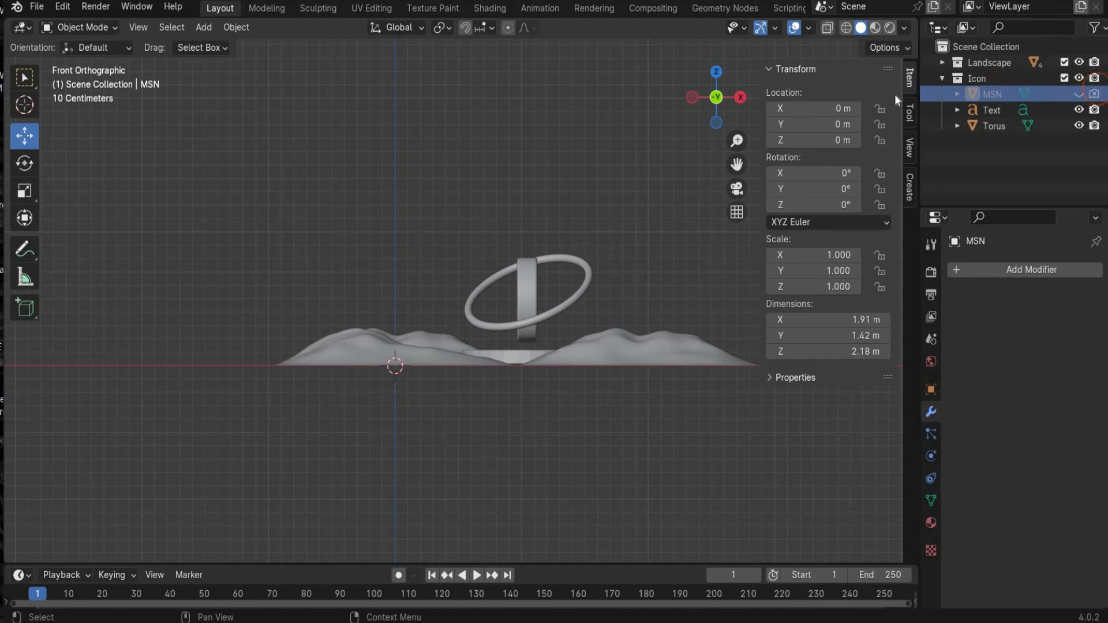
- Add a camera aligned to the right orthographic view, facing the Internet Explorer icon, and look through it
click(740, 98)
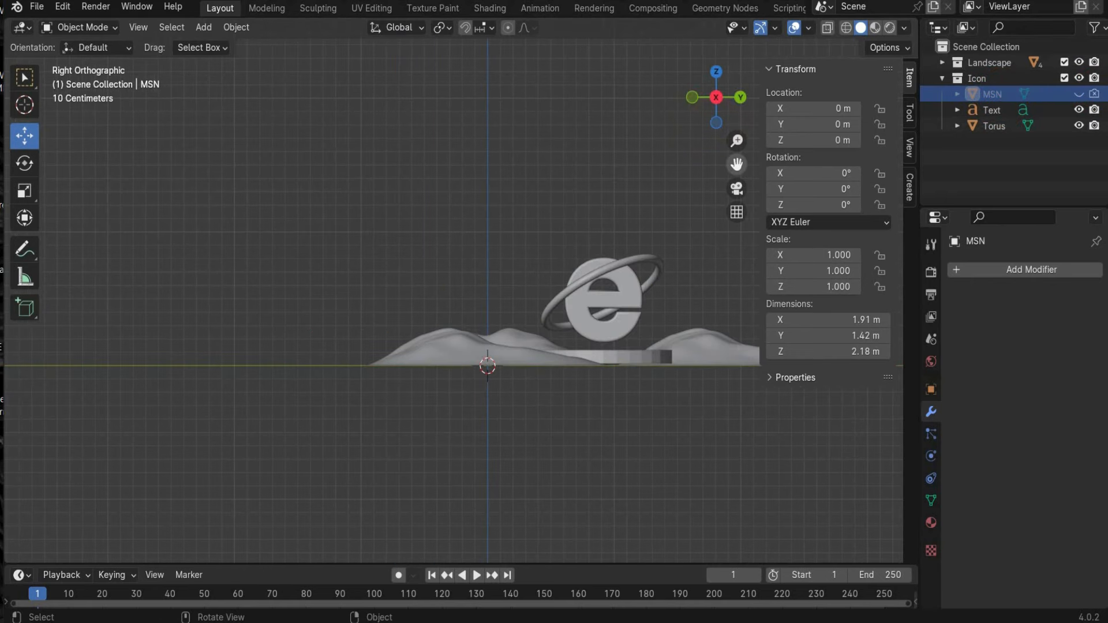
drag(736, 164, 543, 226)
scroll(458, 291, up, 2)
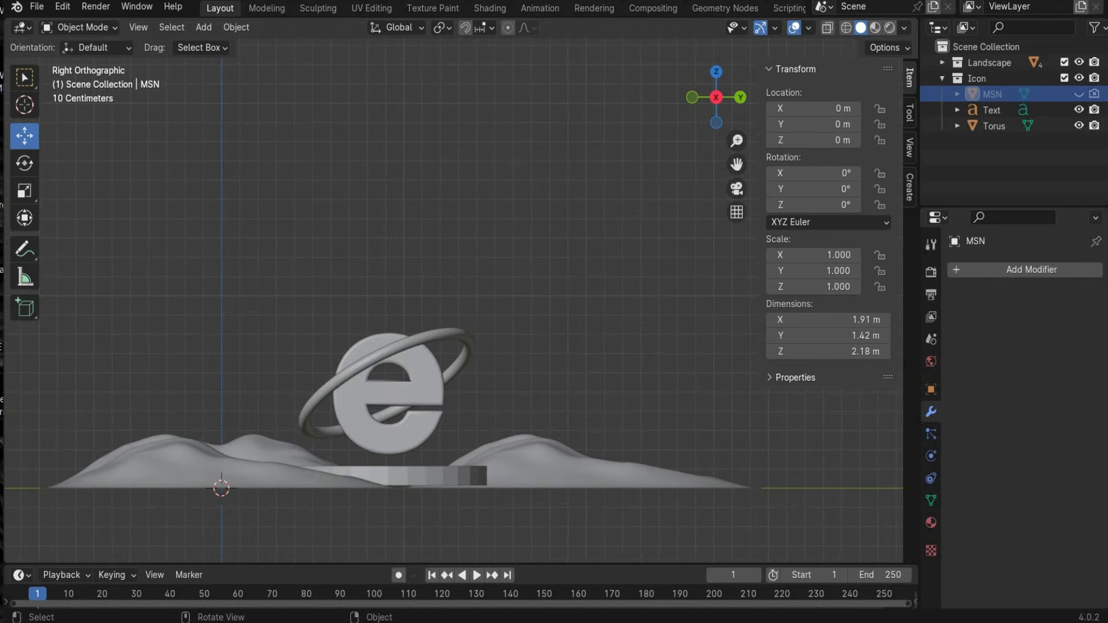
click(203, 28)
click(239, 272)
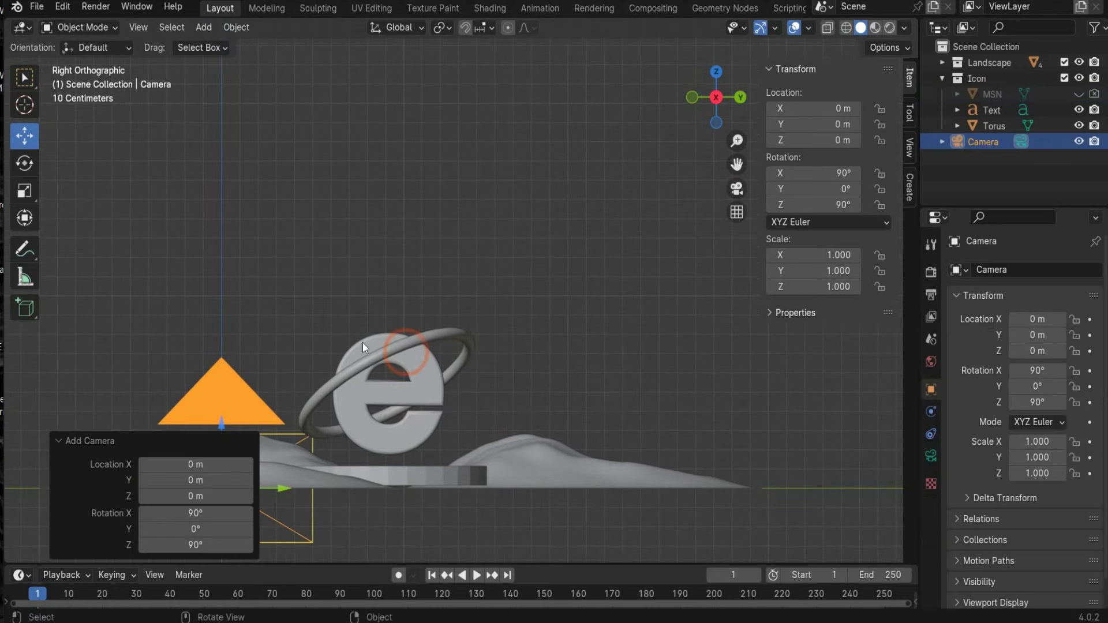
click(736, 189)
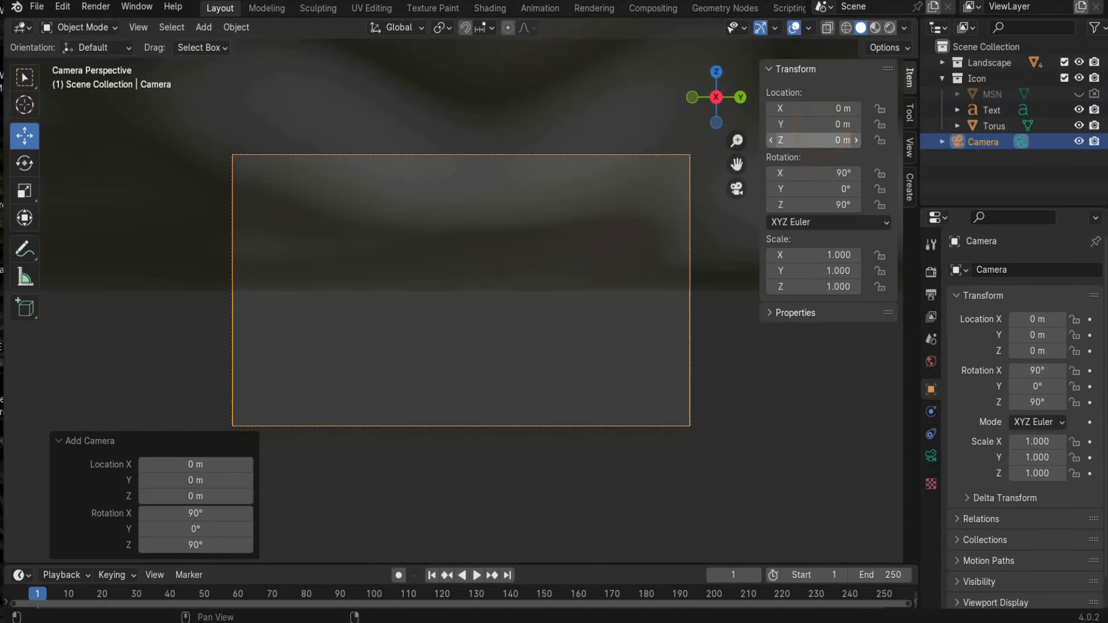
- Position the camera at X 4.61 m, Y 1.11 m and Z 0.37 m so it frames the icon
drag(825, 140, 840, 140)
drag(818, 124, 825, 124)
drag(826, 108, 1053, 108)
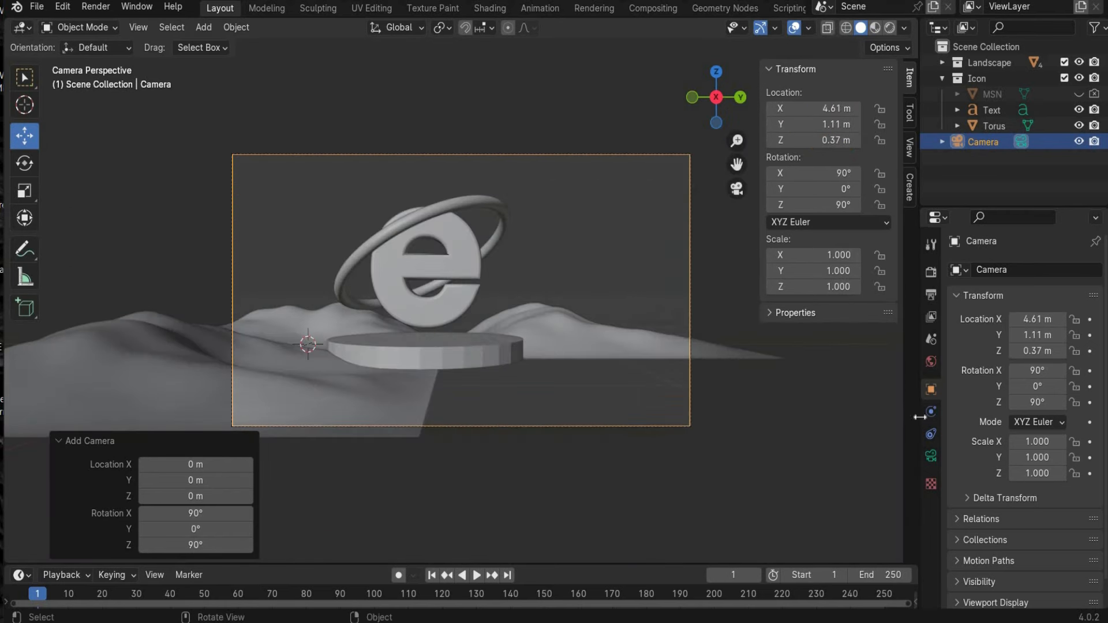
- Set the output resolution to 1080 px wide by 1350 px high for a portrait frame
click(930, 300)
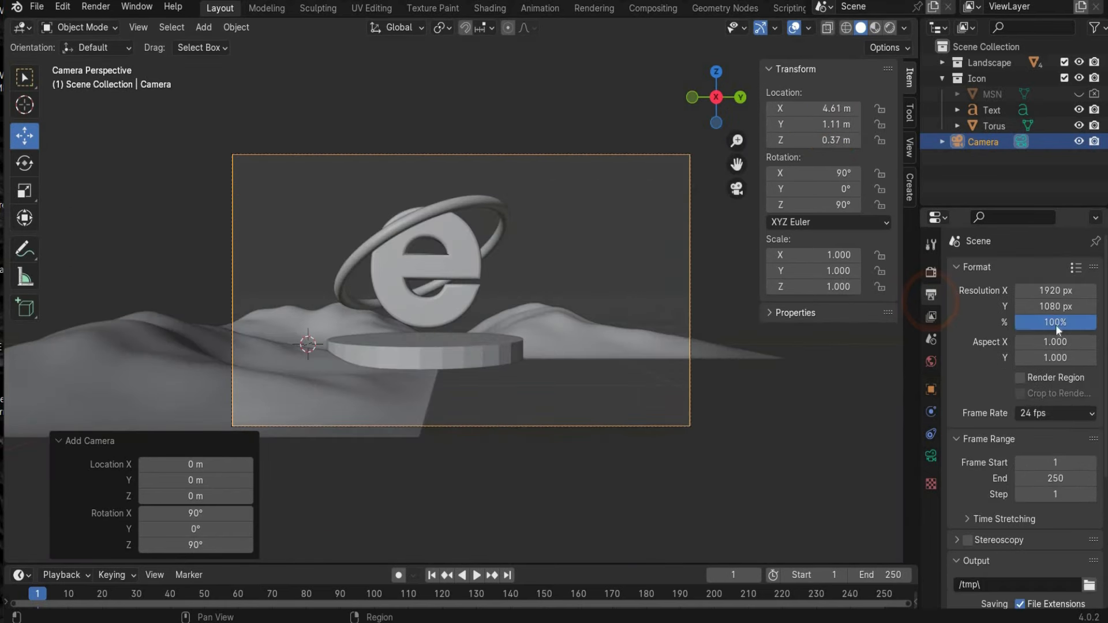
click(1043, 288)
text(1080)
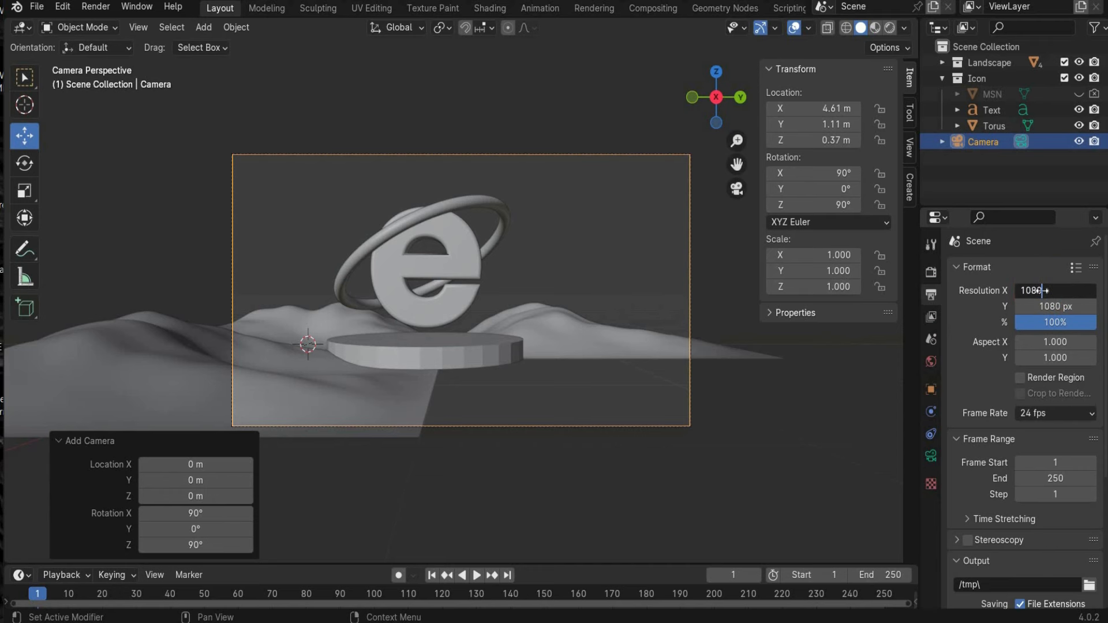
key(Return)
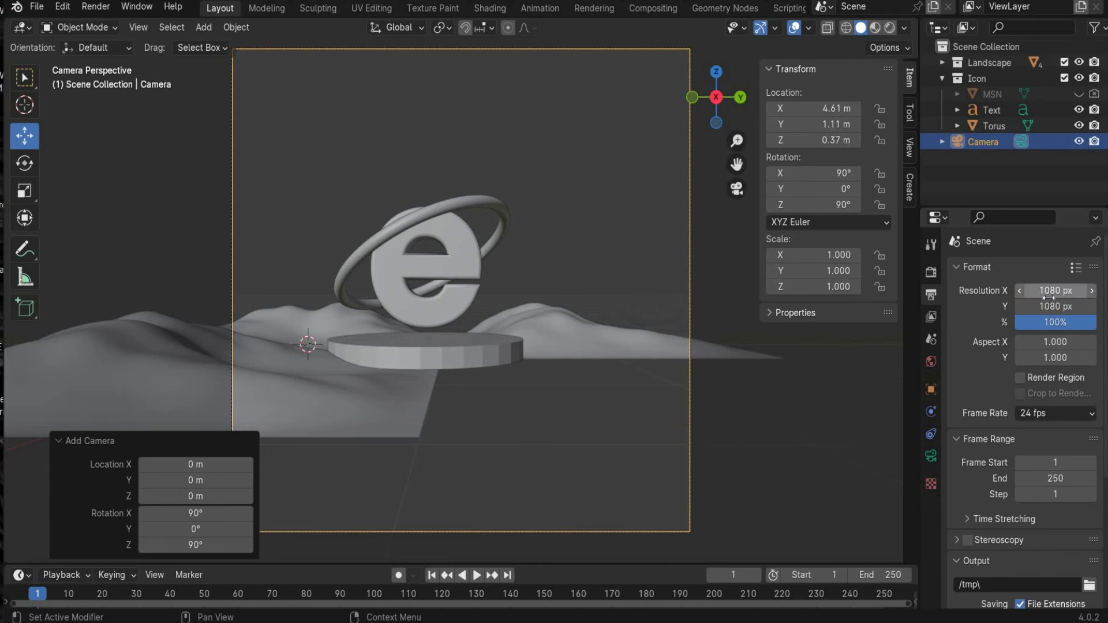
click(1048, 304)
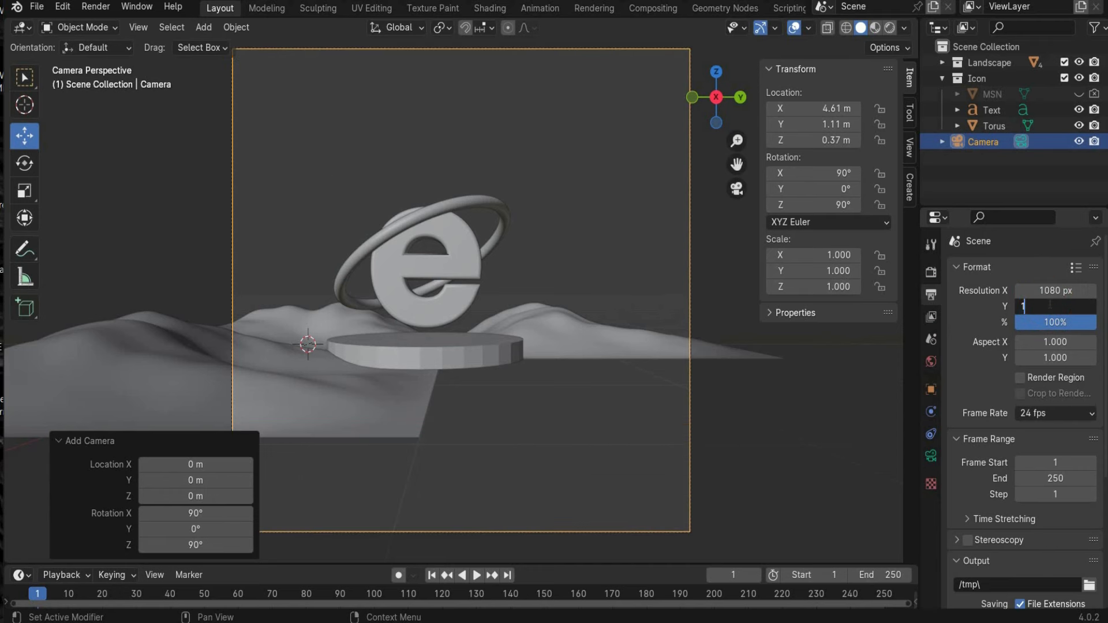
key(Return)
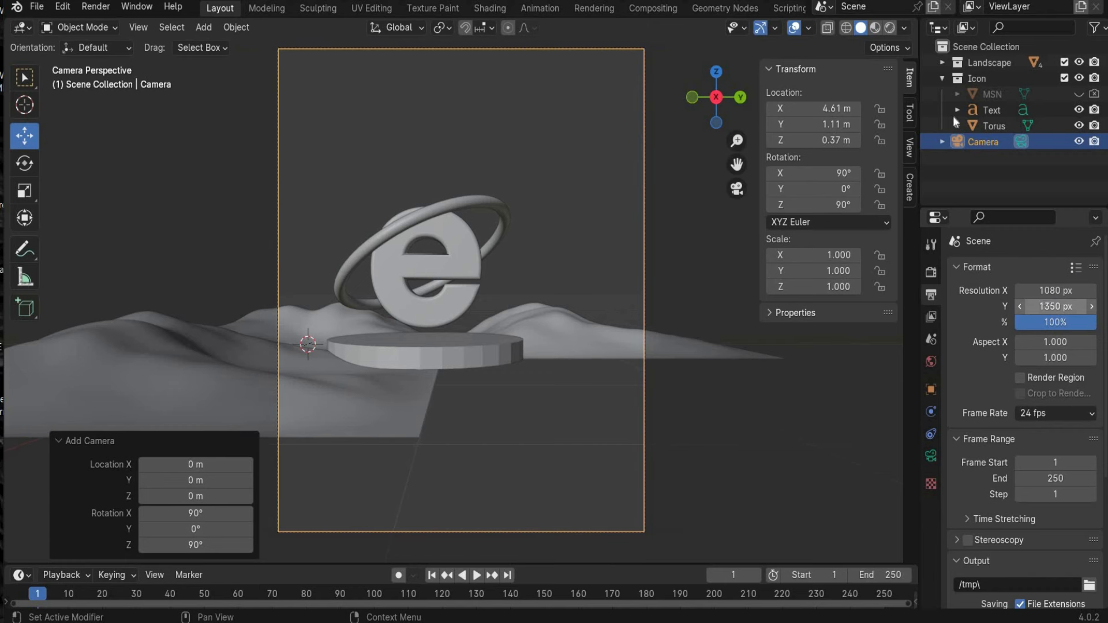
- Set the camera's focal length to 35 mm and move the camera closer so the icon fills more of the frame
click(930, 455)
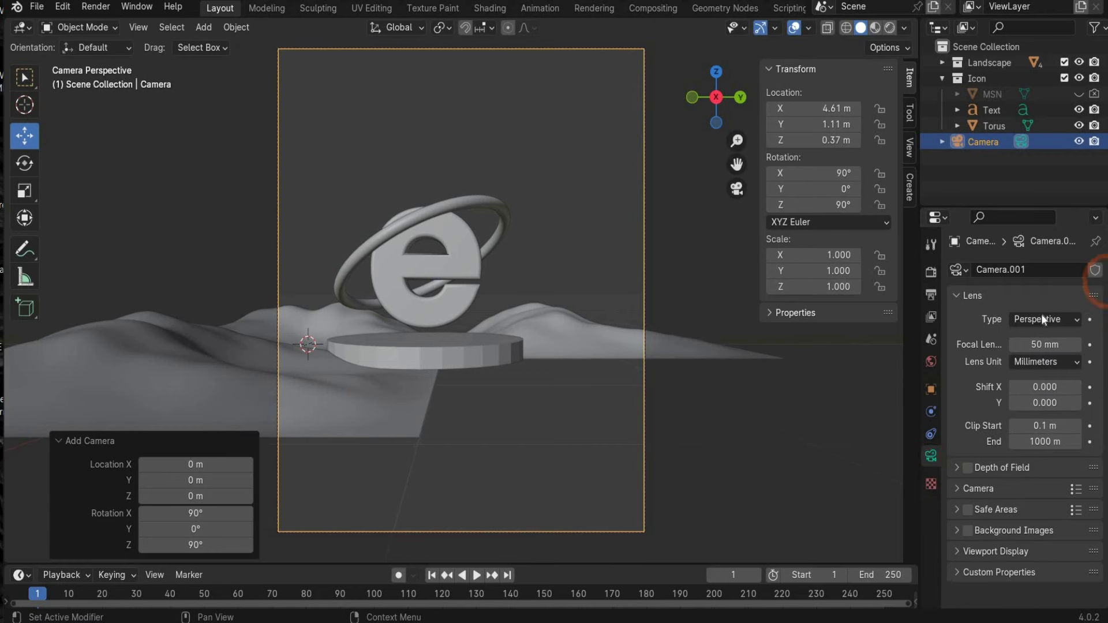
click(1042, 345)
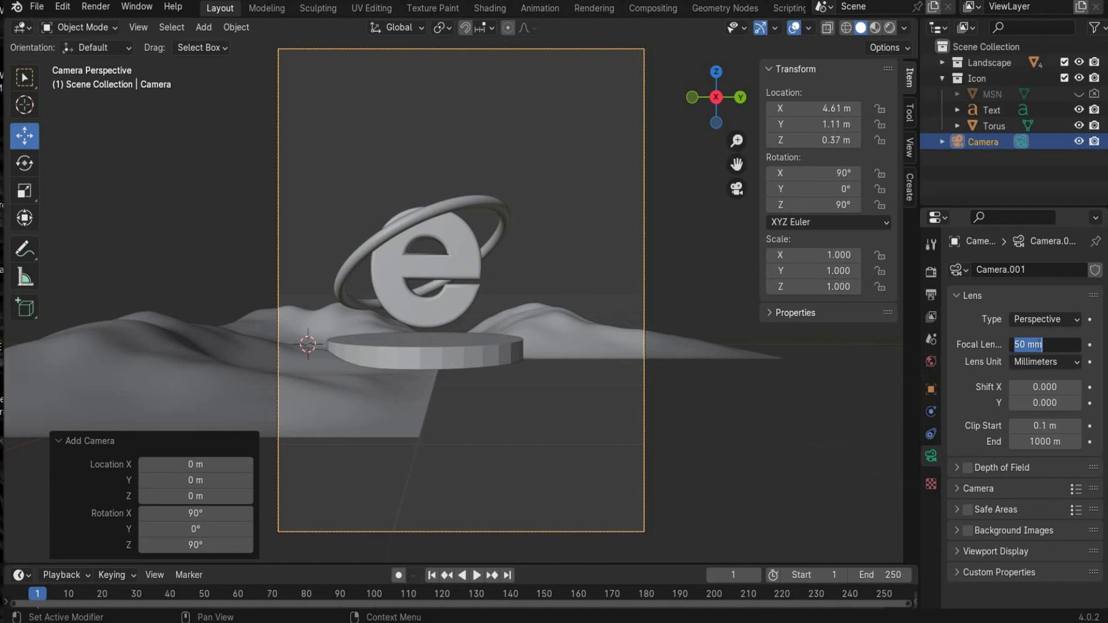
key(Return)
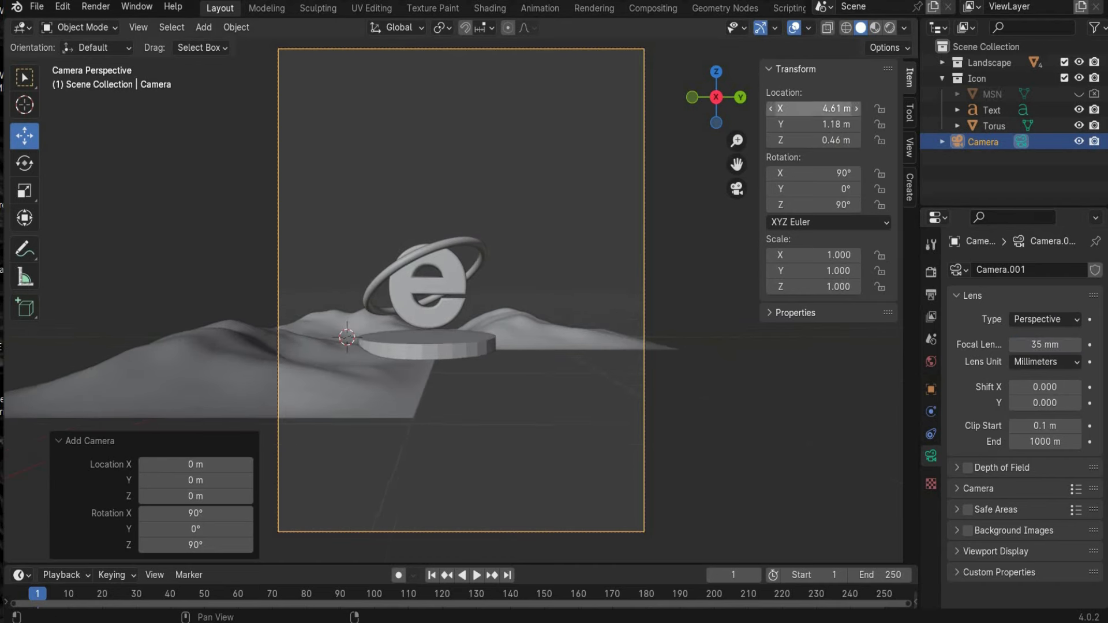
drag(833, 113, 831, 144)
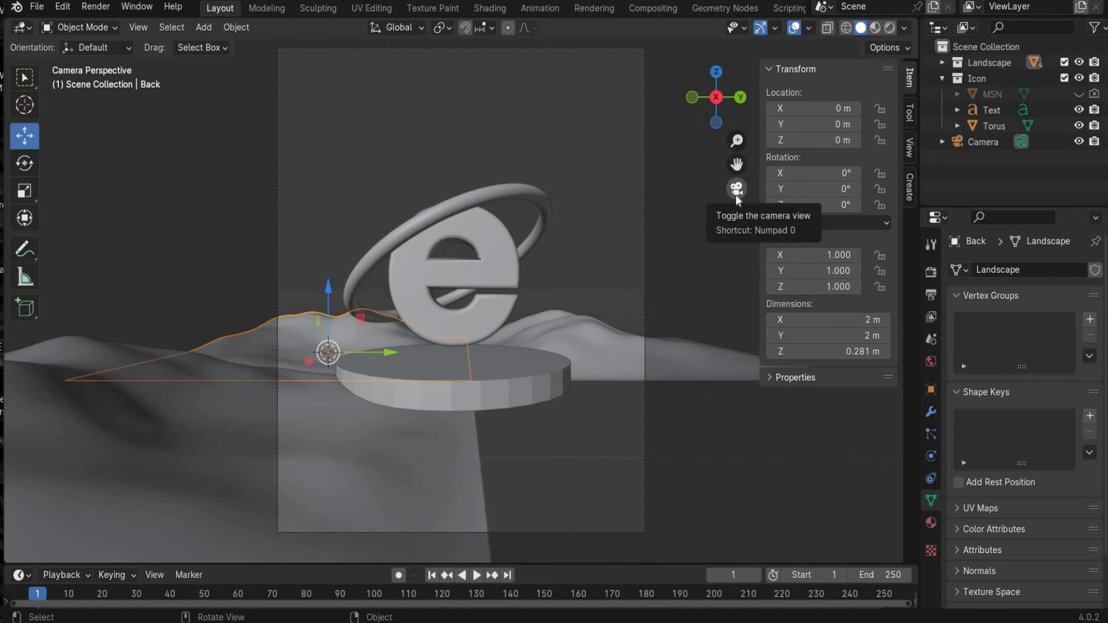
- Add a 2 m ground plane and move it to about X 1.12 m and Y 0.81 m beneath the icon
click(200, 29)
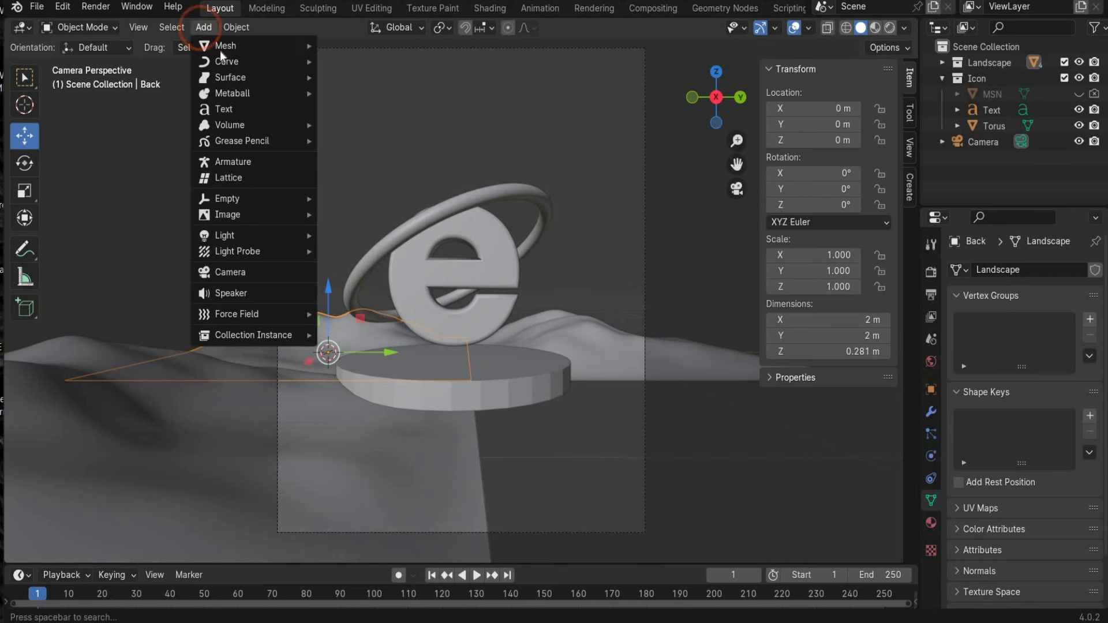
mouse_move(220, 49)
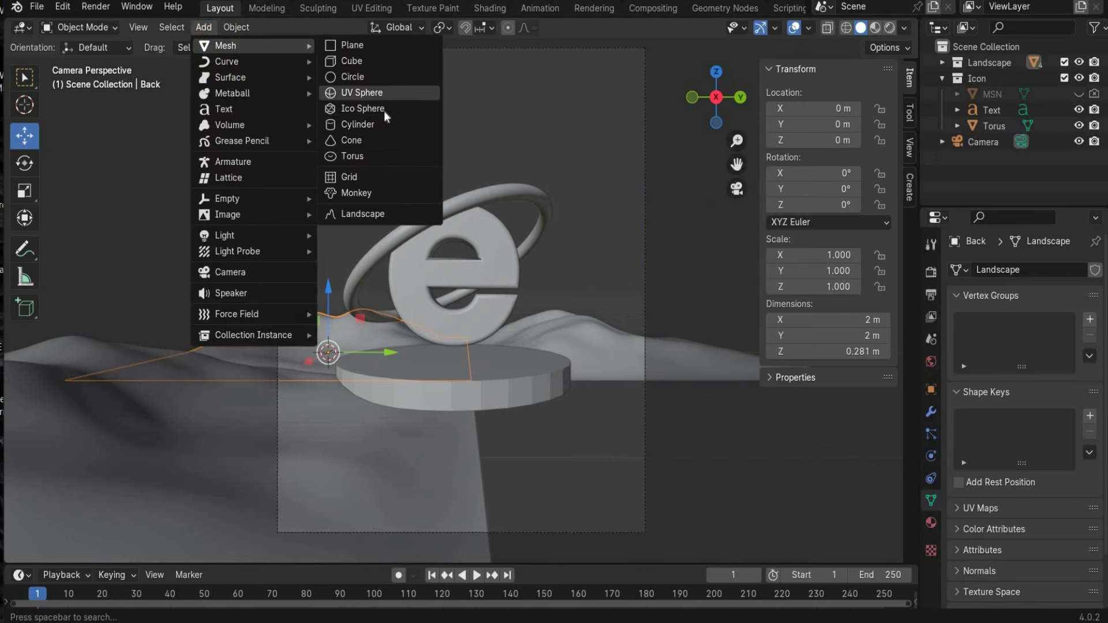
click(370, 46)
click(737, 189)
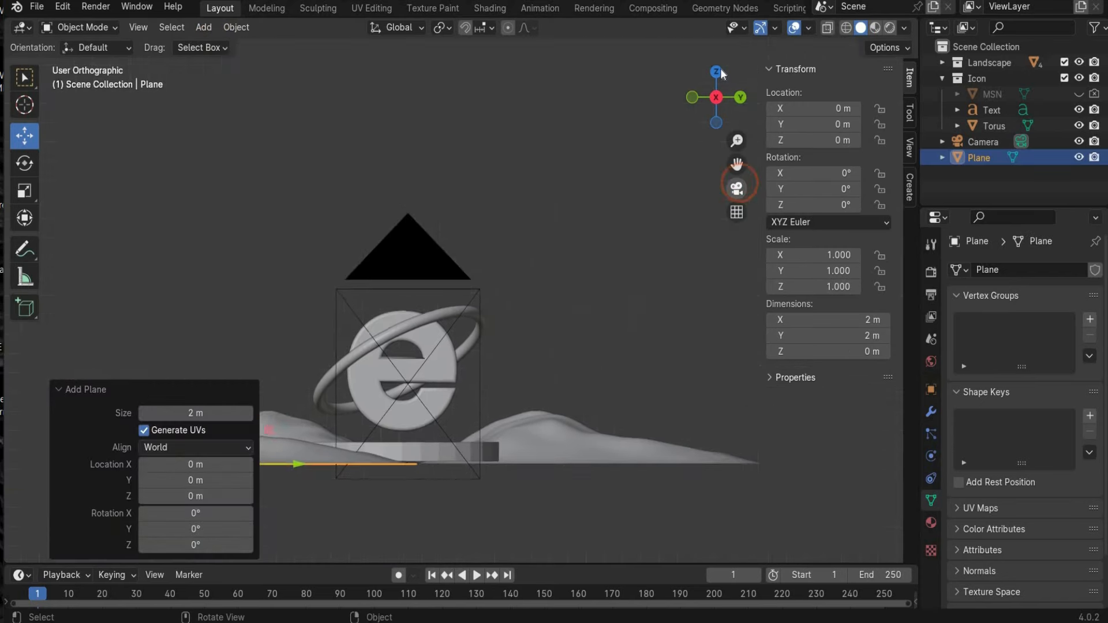
click(719, 69)
scroll(489, 277, down, 4)
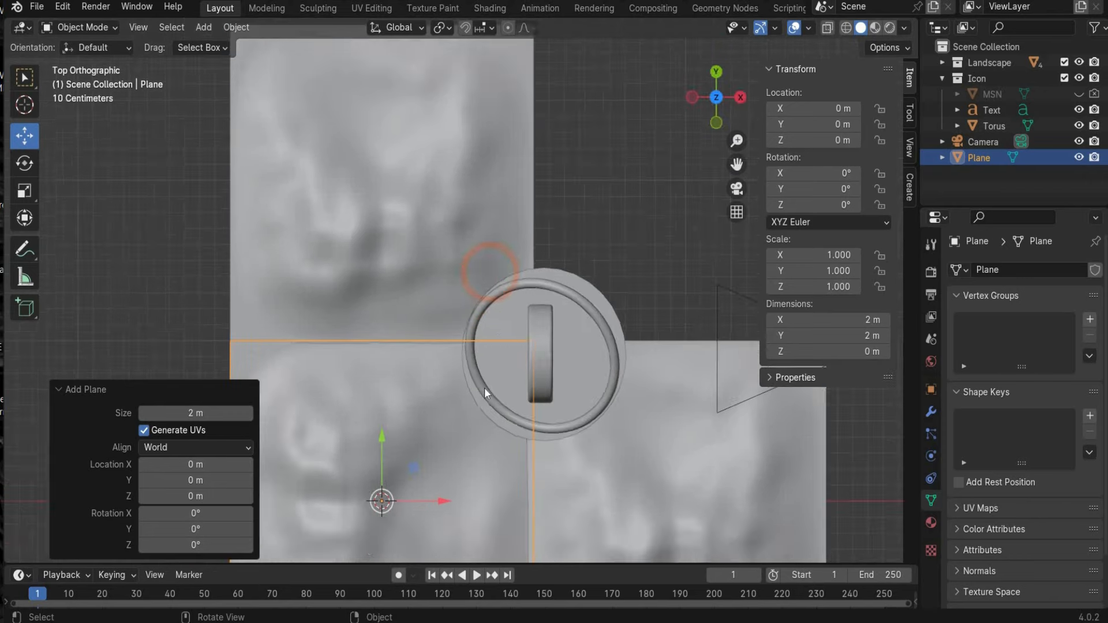
drag(476, 413, 575, 412)
drag(504, 280, 504, 277)
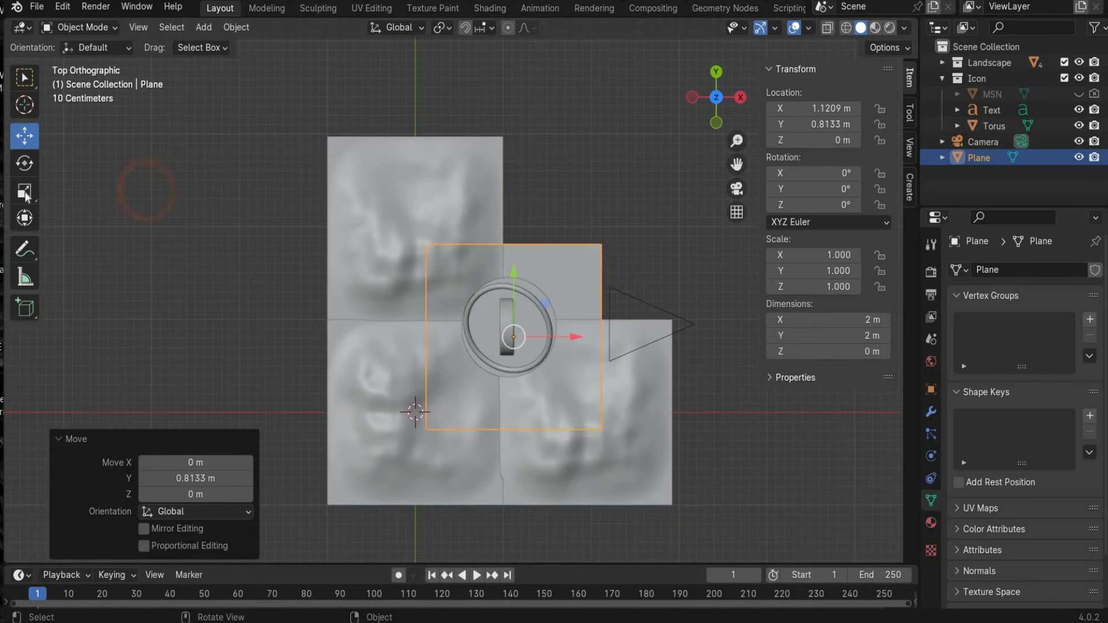
- Scale the ground plane to about 2.292 in X and Y, and raise it slightly to cover the hills' flat edges
click(25, 190)
drag(546, 307, 584, 271)
click(736, 189)
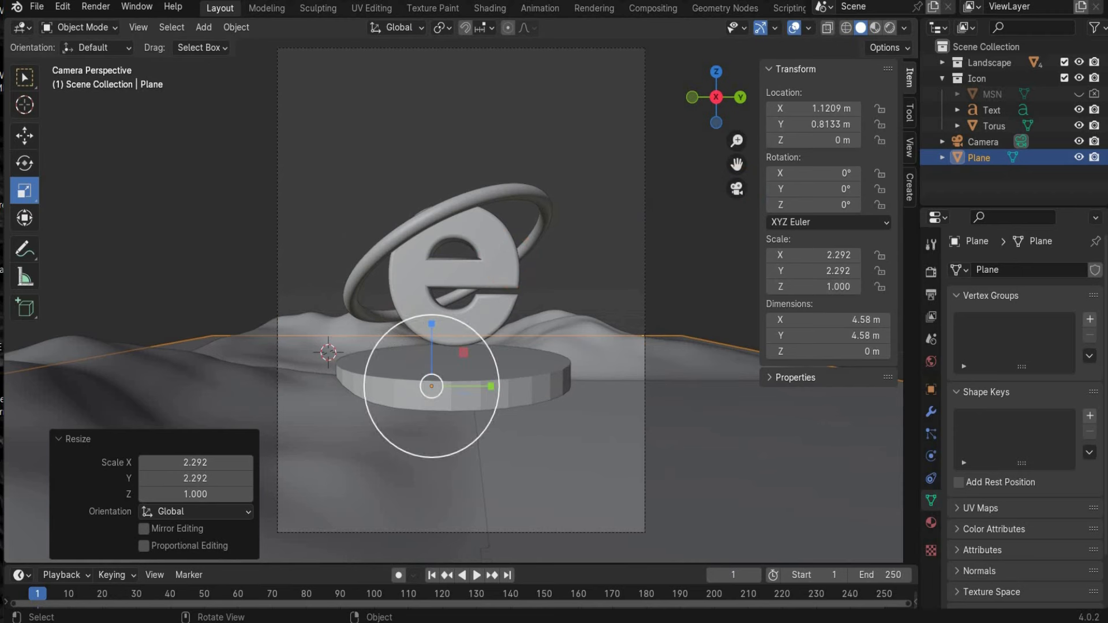
click(24, 136)
drag(433, 322, 445, 278)
scroll(446, 276, down, 1)
- Spread the back hills apart along Y, placing Back 2 at about 2.255 m and Back at about -0.139 m
click(324, 332)
click(327, 315)
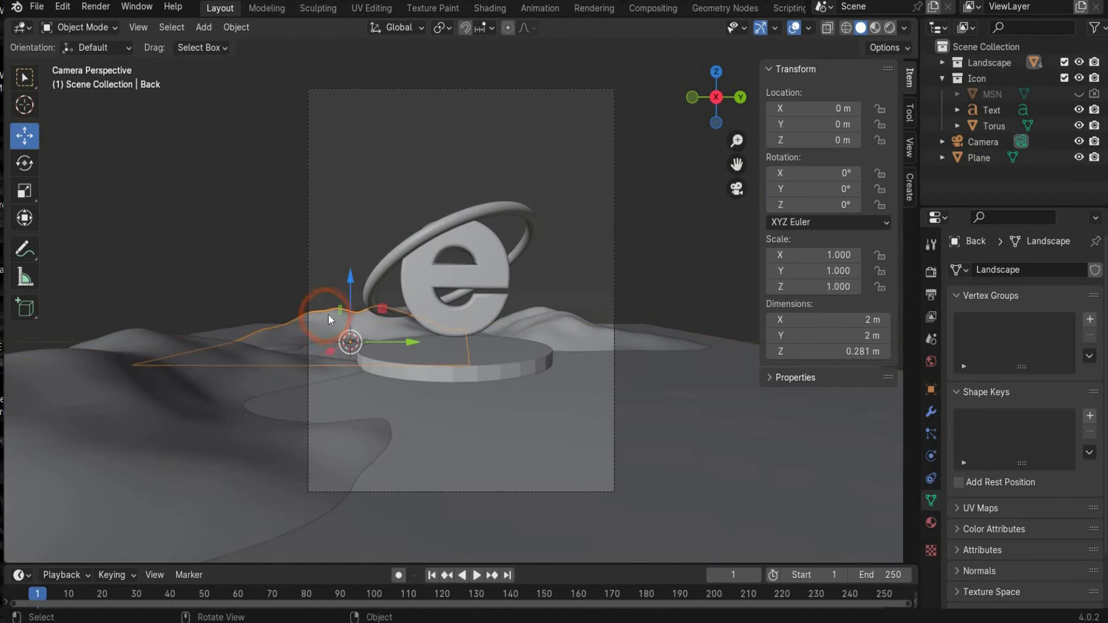
click(558, 333)
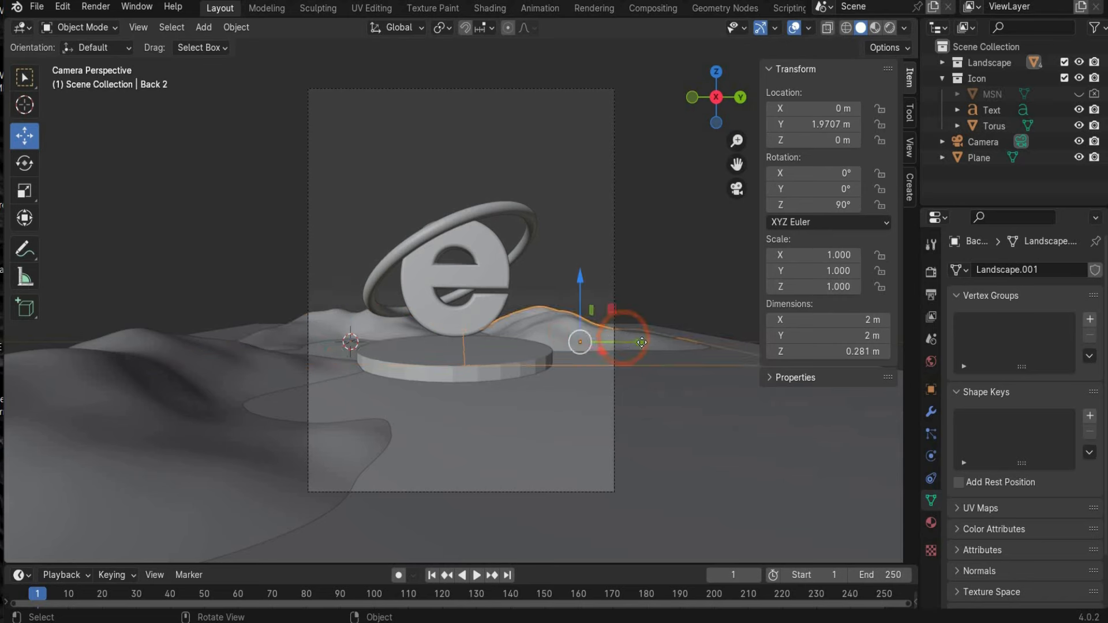
drag(622, 341, 656, 343)
click(379, 345)
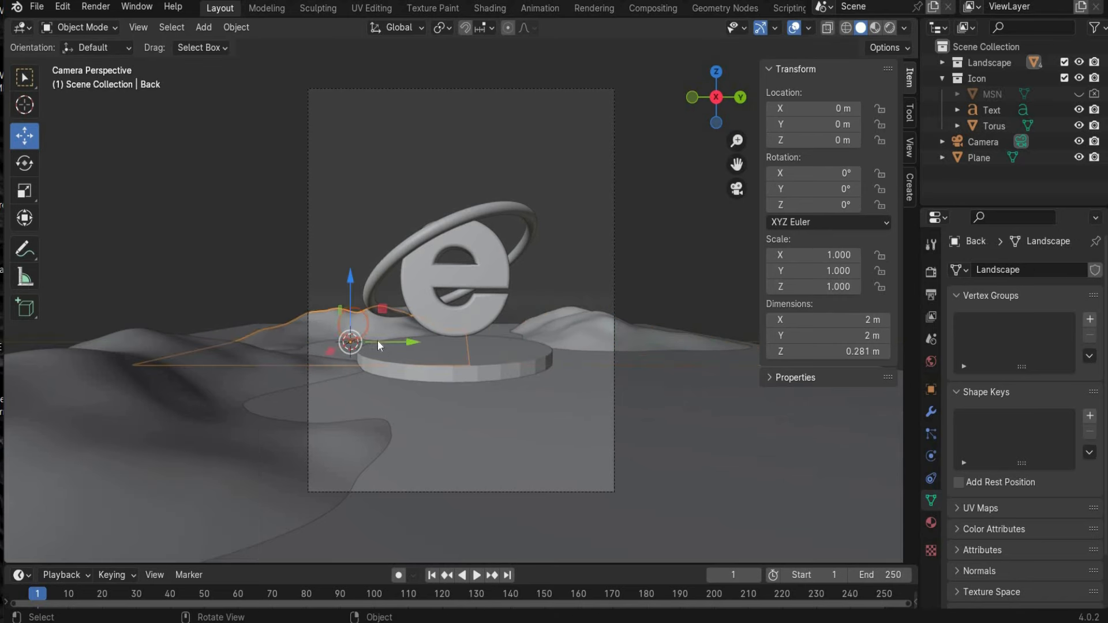
drag(379, 343, 363, 342)
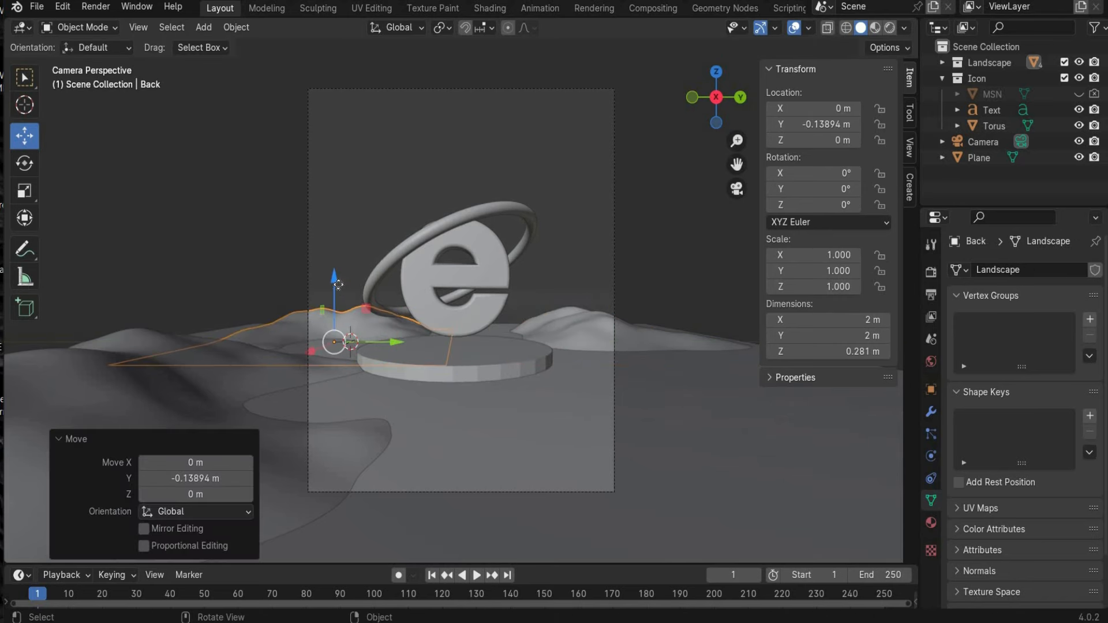
- Shift the Back and Back 2 hills slightly away from the camera along X, with Back 2 at about -0.15 m
click(736, 188)
drag(477, 424, 465, 424)
click(465, 261)
drag(477, 205, 463, 205)
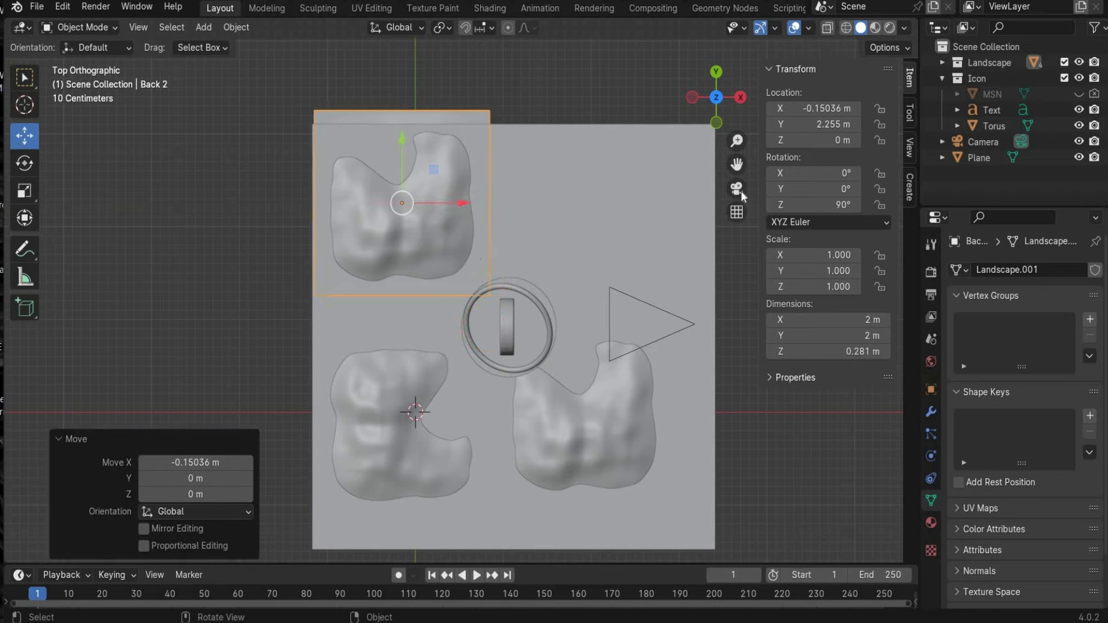
- From the camera view, raise the Z scale of the Back and Back 2 hills, with Back 2 at about 1.32
click(737, 189)
click(336, 315)
click(584, 334)
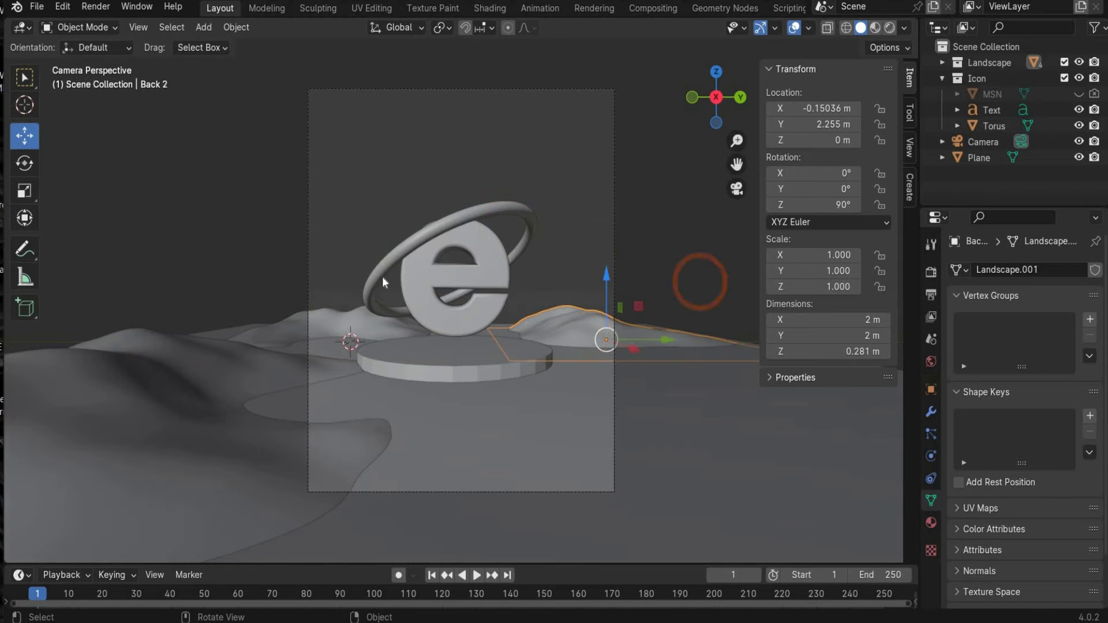
click(349, 314)
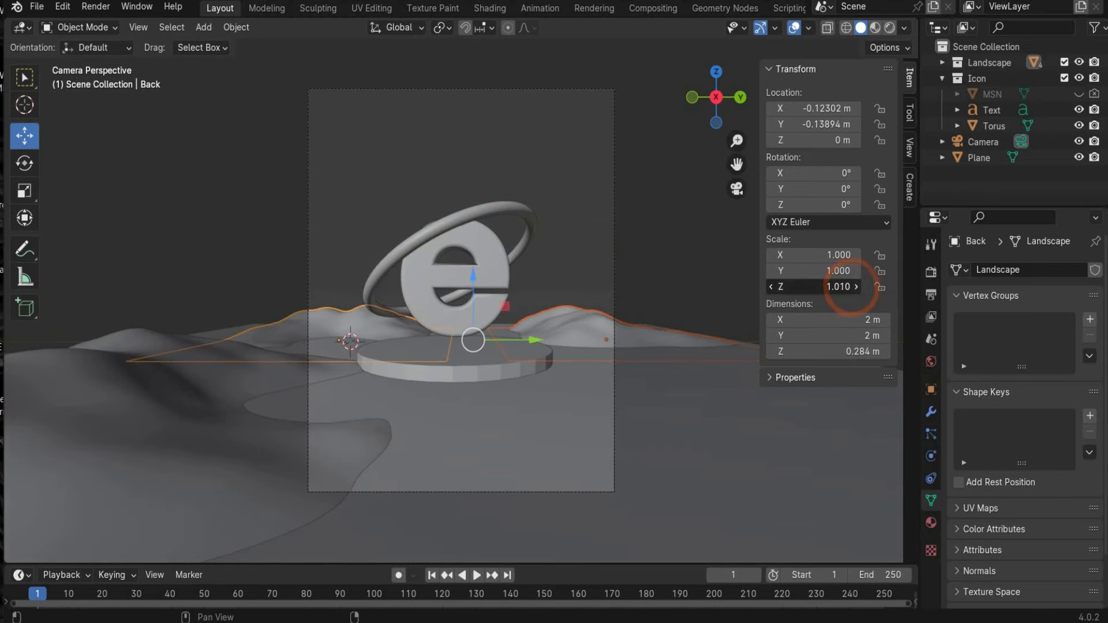
drag(851, 287, 865, 287)
- Widen the Back 2 hill to an X scale of about 1.392 and move it along Y to about 2.487 m
click(562, 319)
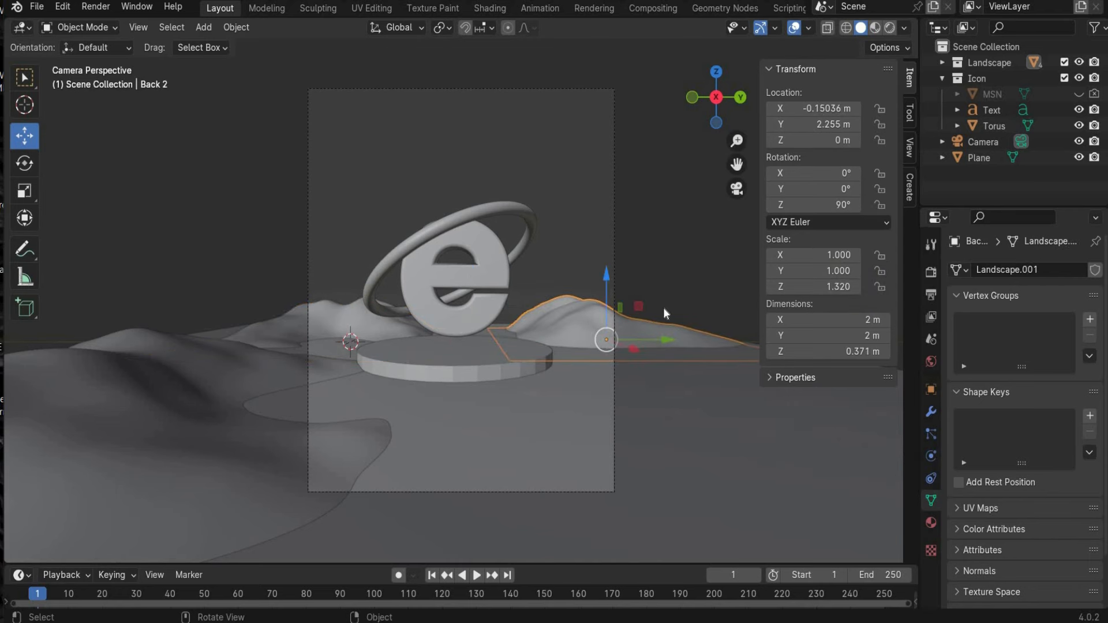
key(s)
key(y)
click(681, 306)
drag(666, 340, 691, 340)
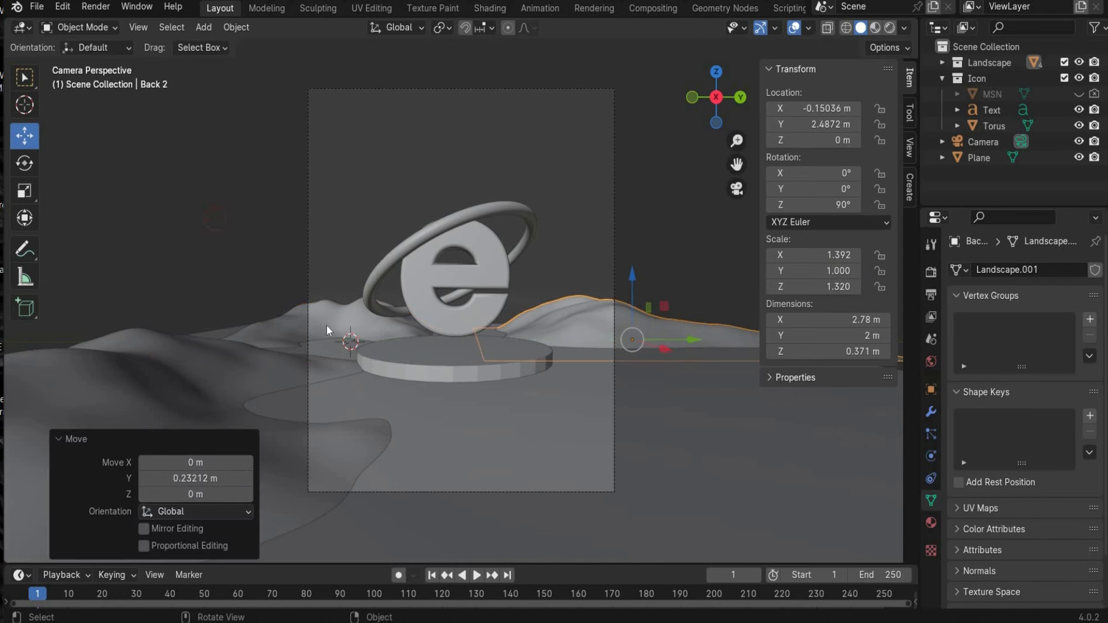
- Widen the Back hill to a Y scale of about 1.318 and move it away from the camera to about X -0.714 m
click(215, 220)
click(329, 331)
click(200, 250)
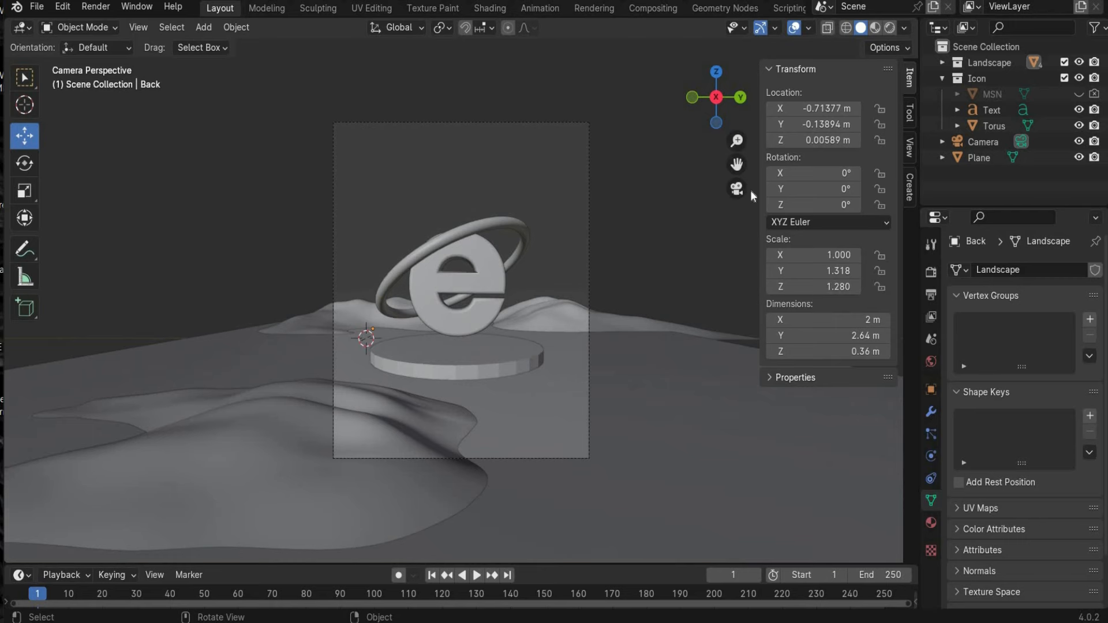
- Delete the vertices at the Back hill's outer, negative-Y end, then check the trimmed hill through the camera
key(KP_7)
click(321, 365)
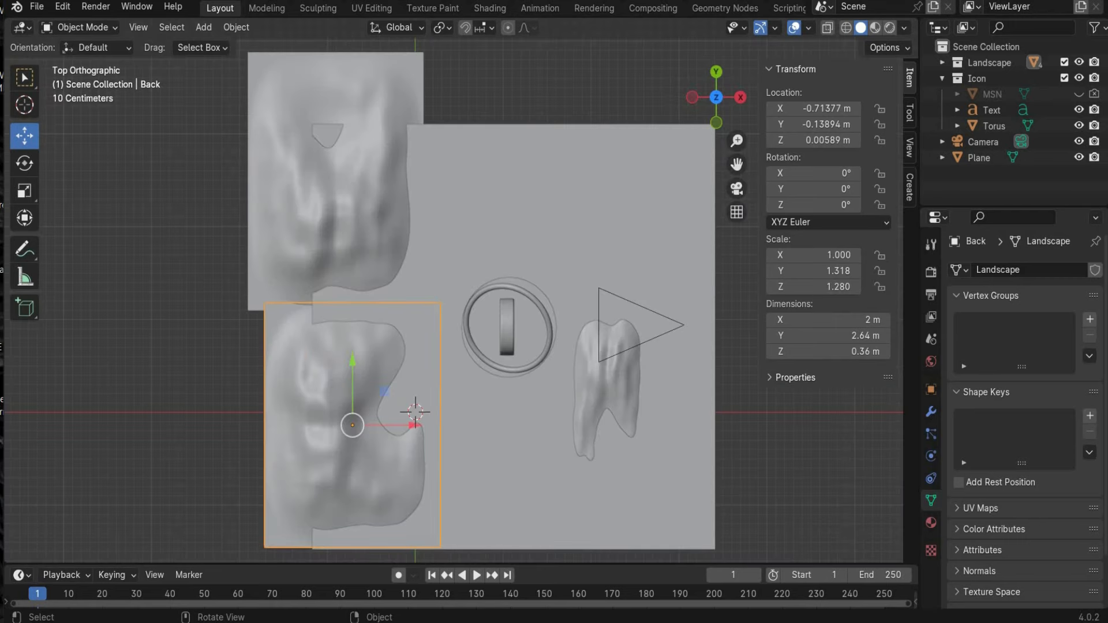
click(68, 28)
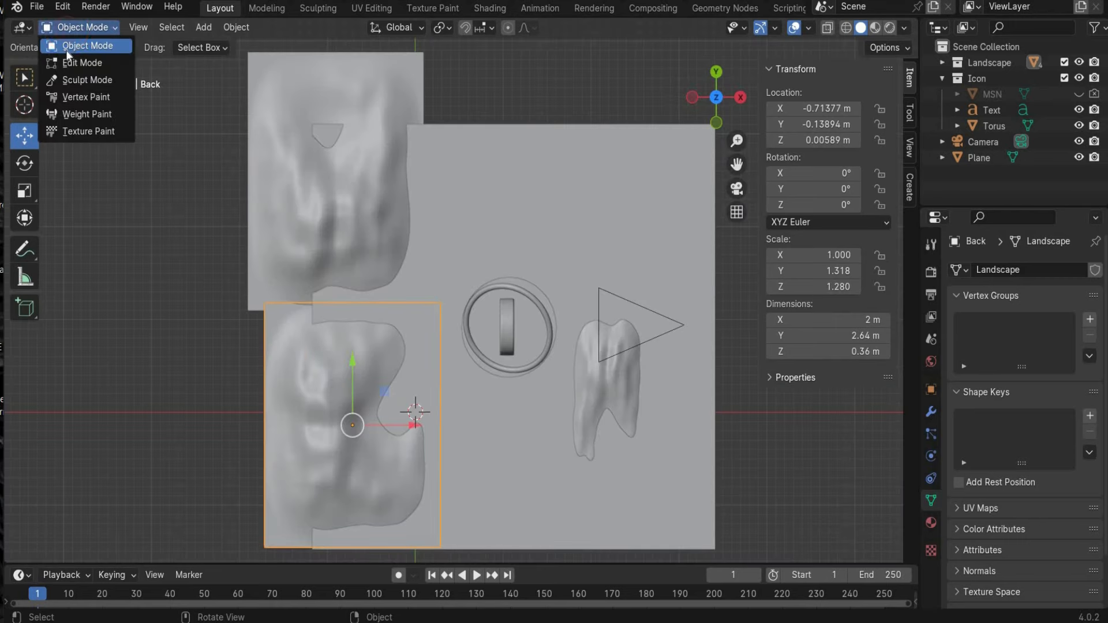
click(69, 63)
scroll(278, 459, down, 1)
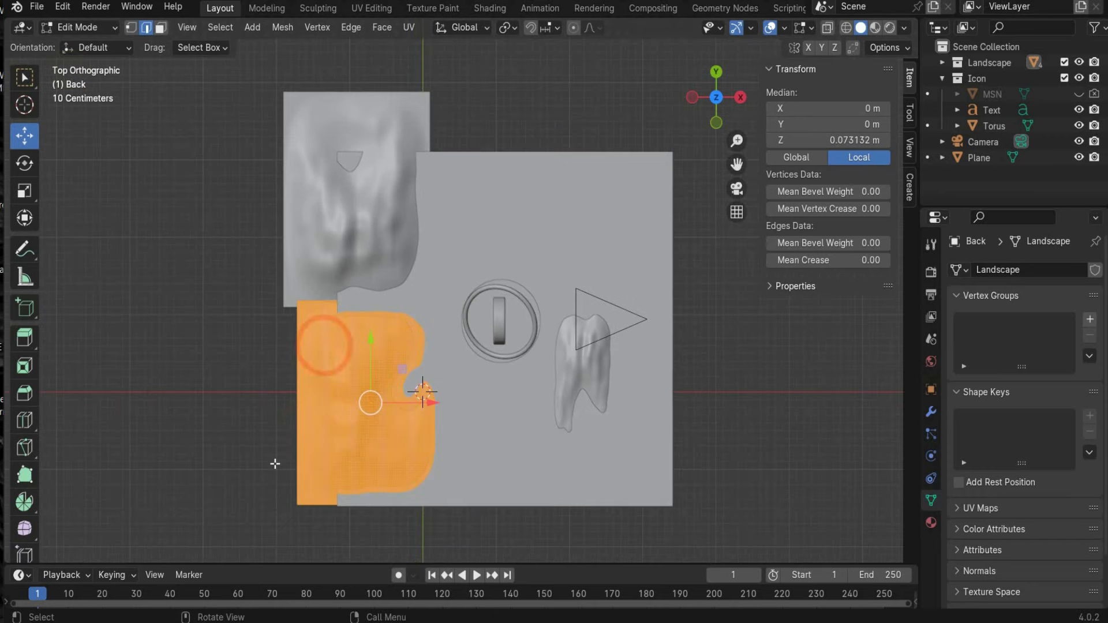
drag(389, 497, 452, 437)
key(x)
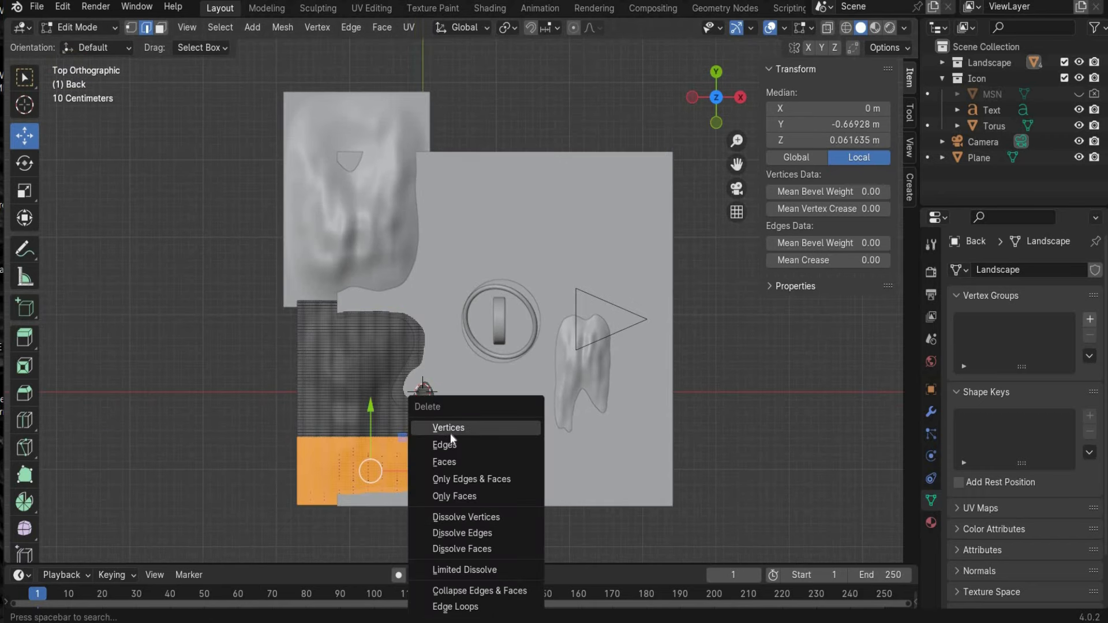
click(452, 432)
click(737, 189)
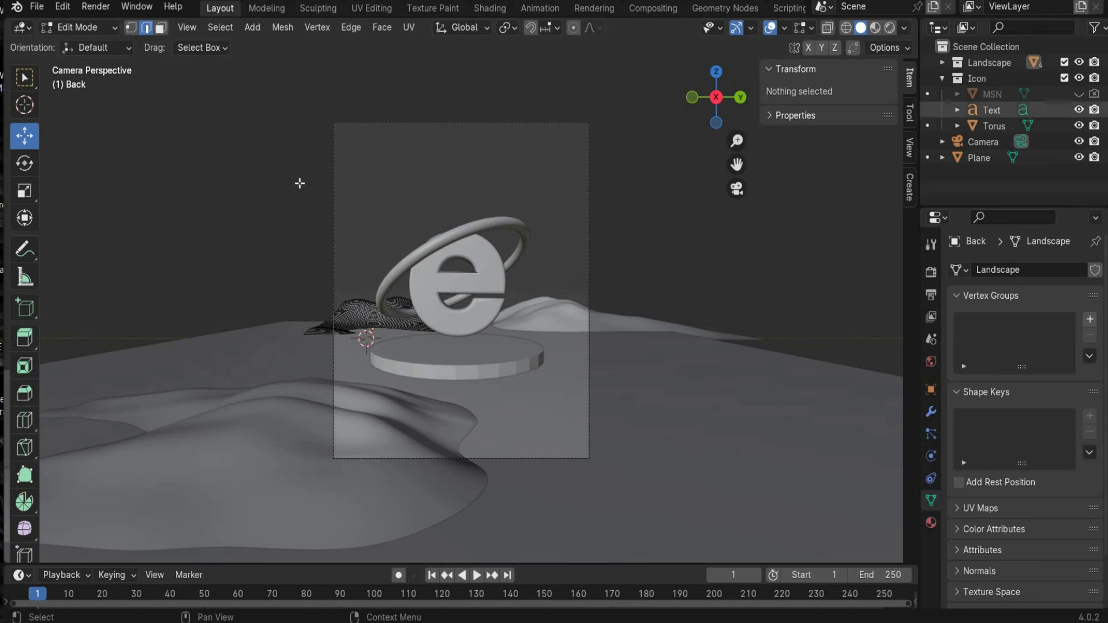
- Return to Object Mode and move the Back hill along Y to about -0.298 m
click(80, 28)
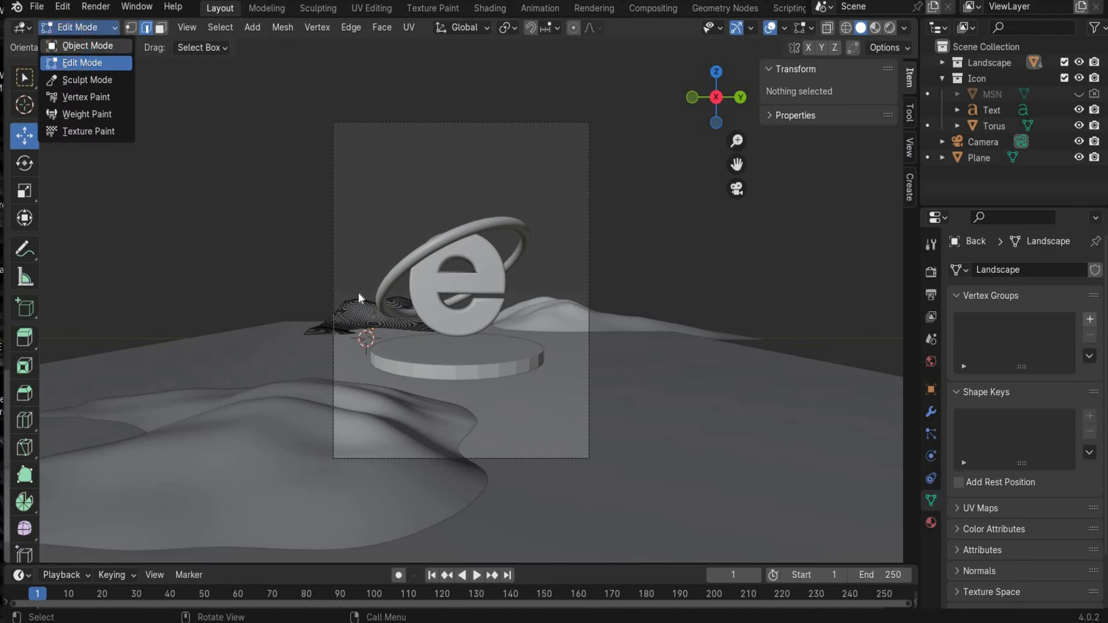
click(87, 45)
drag(424, 334, 265, 272)
click(701, 415)
- Delete the vertices at the Back 2 hill's outer, positive-Y end and check the trimmed hill through the camera
key(KP_7)
click(389, 193)
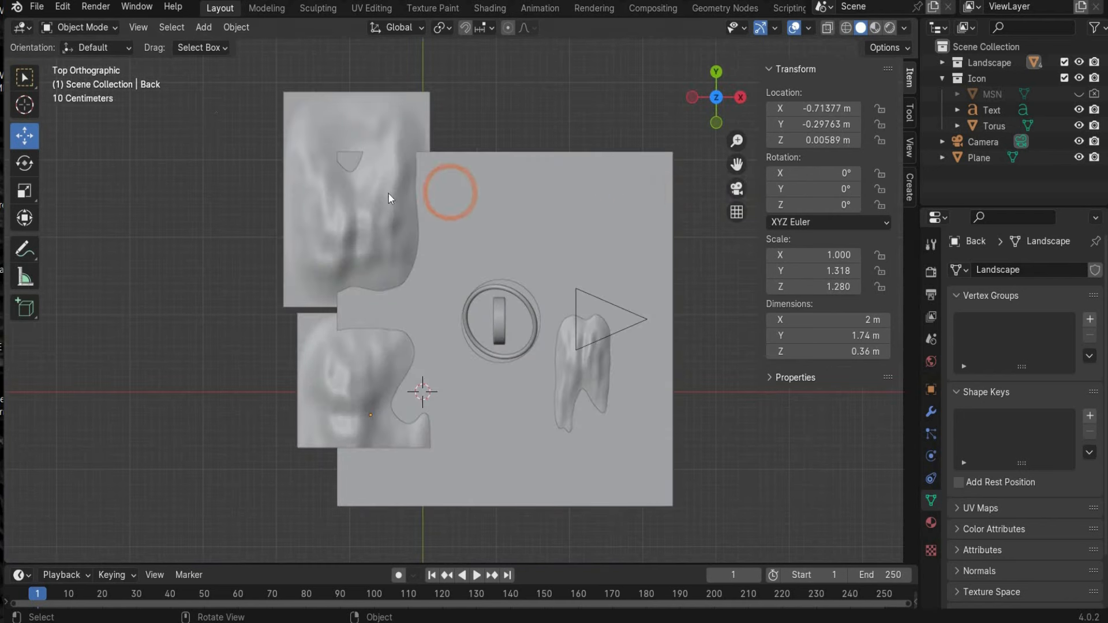
click(81, 27)
click(77, 58)
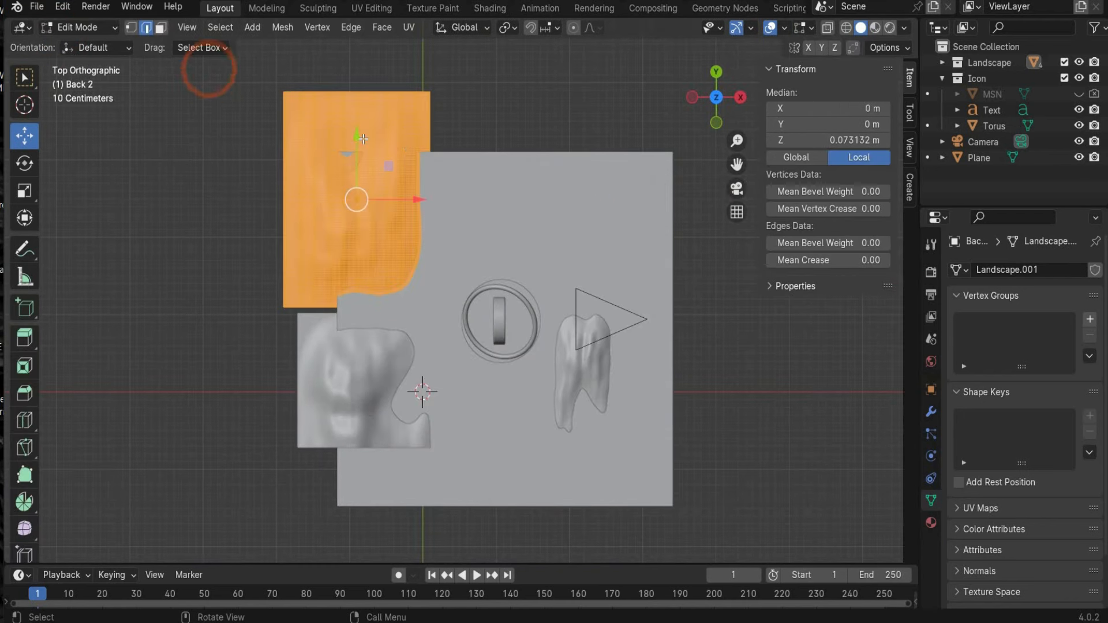
drag(208, 67, 511, 171)
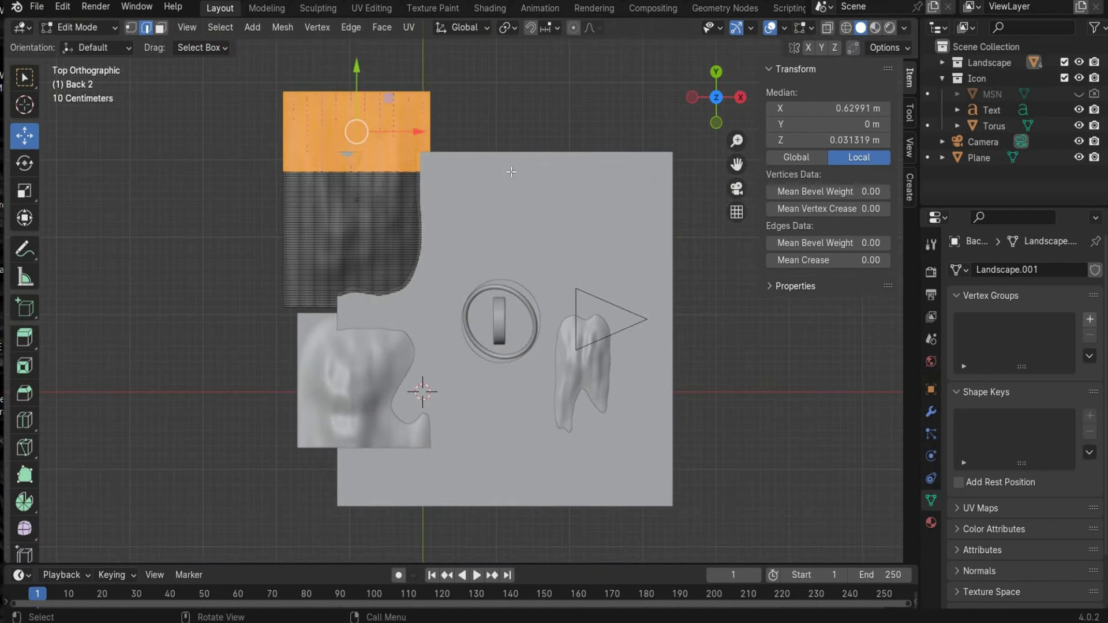
key(x)
click(511, 172)
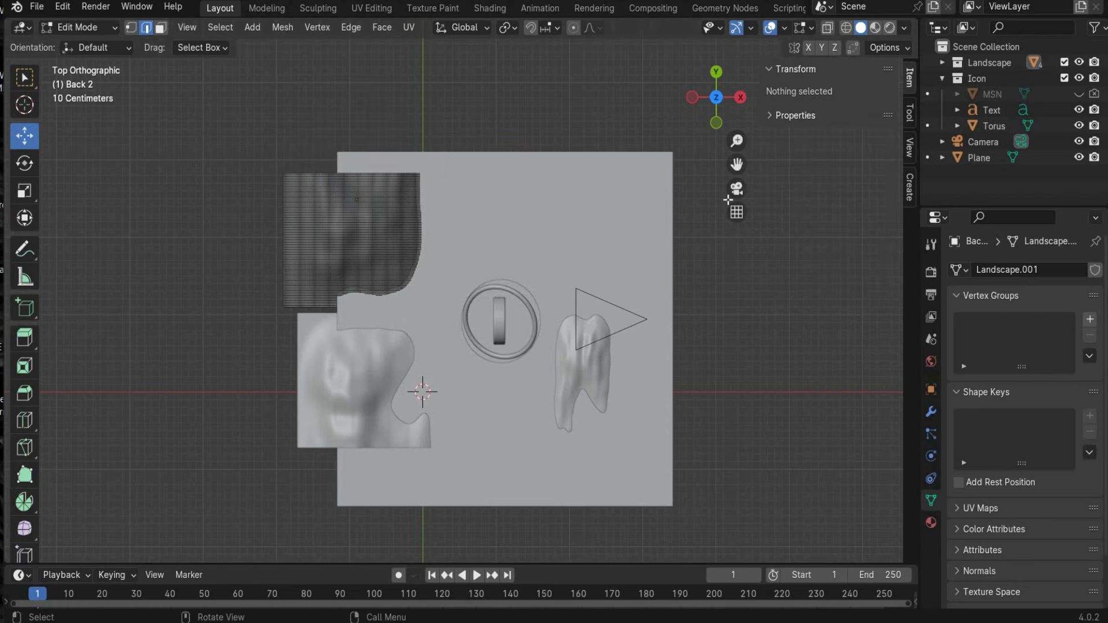
click(737, 192)
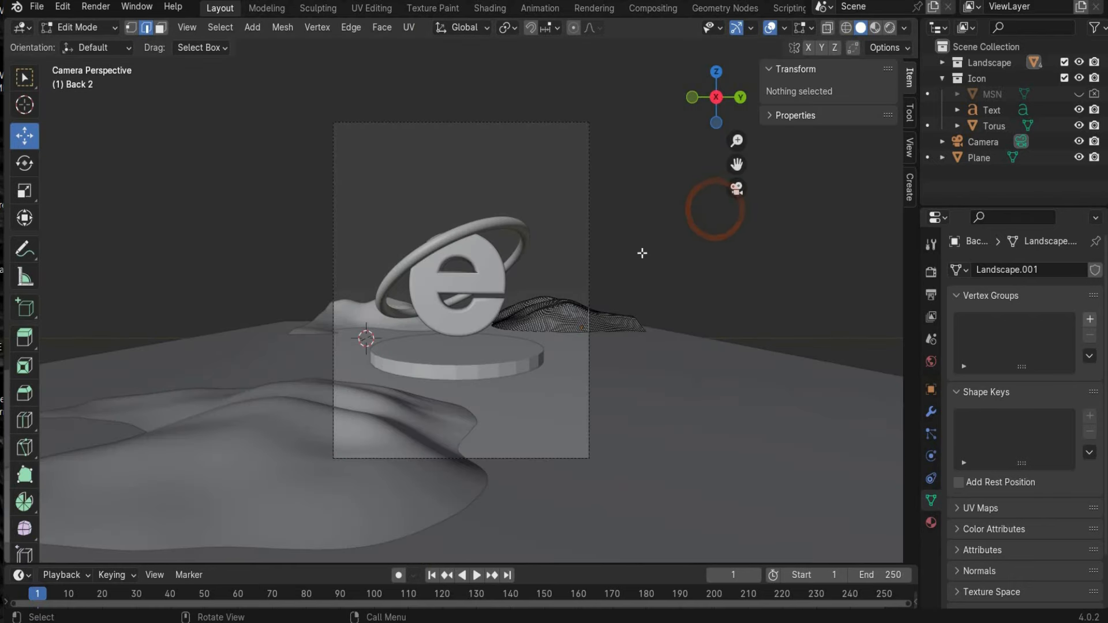
- Delete the vertices at the Front hill's negative-Y end, outside the camera frame, and check it through the camera
click(741, 192)
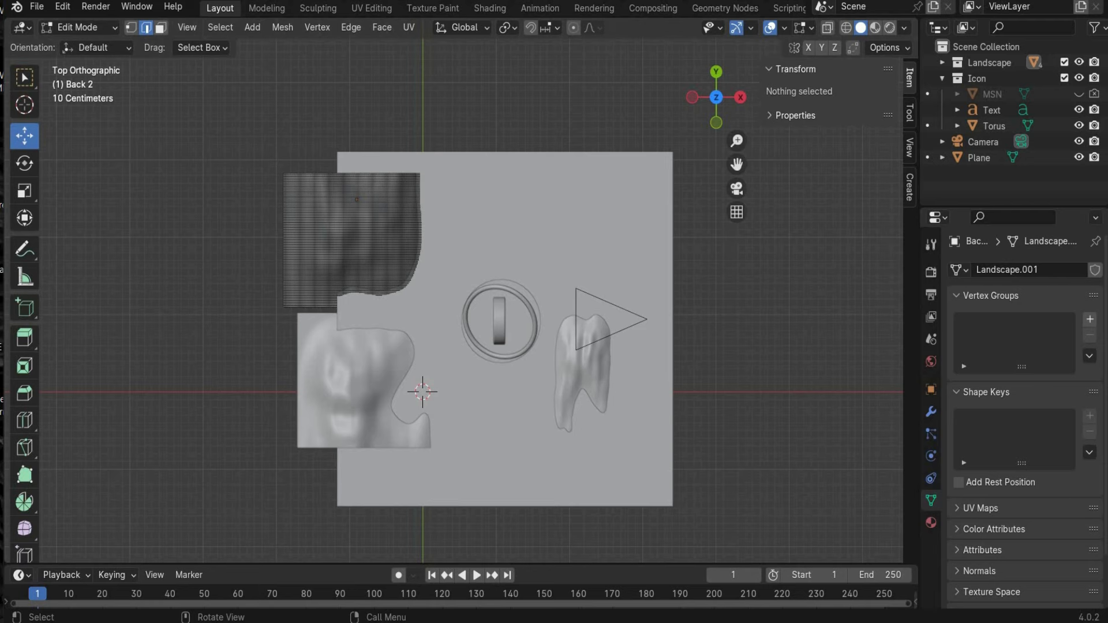
scroll(664, 434, up, 2)
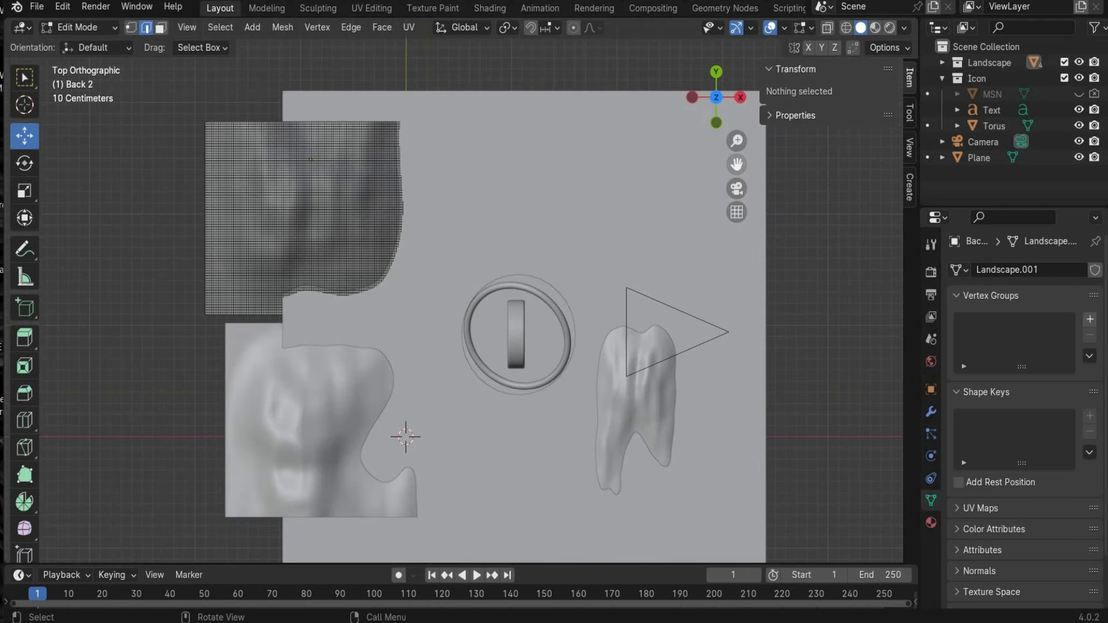
drag(736, 164, 629, 133)
click(92, 27)
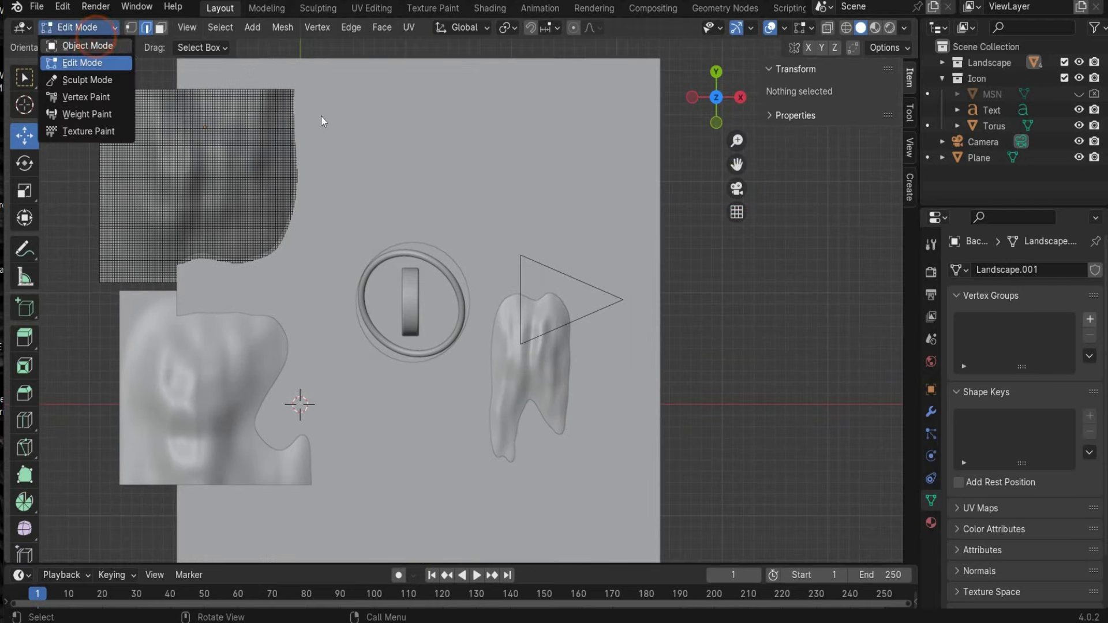
click(86, 46)
click(521, 397)
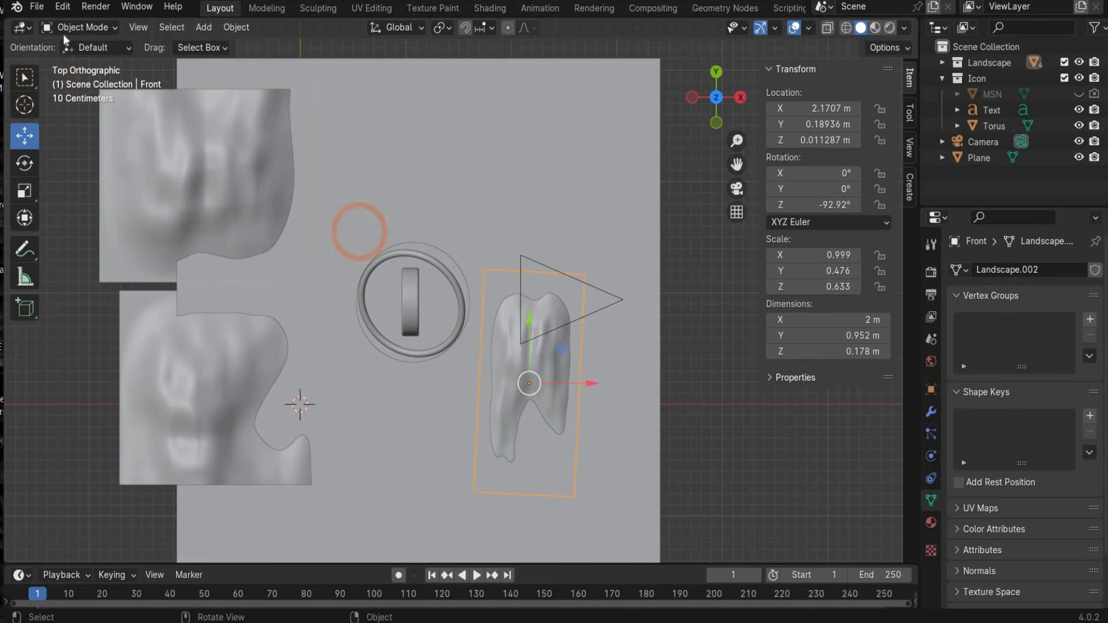
click(75, 28)
click(80, 61)
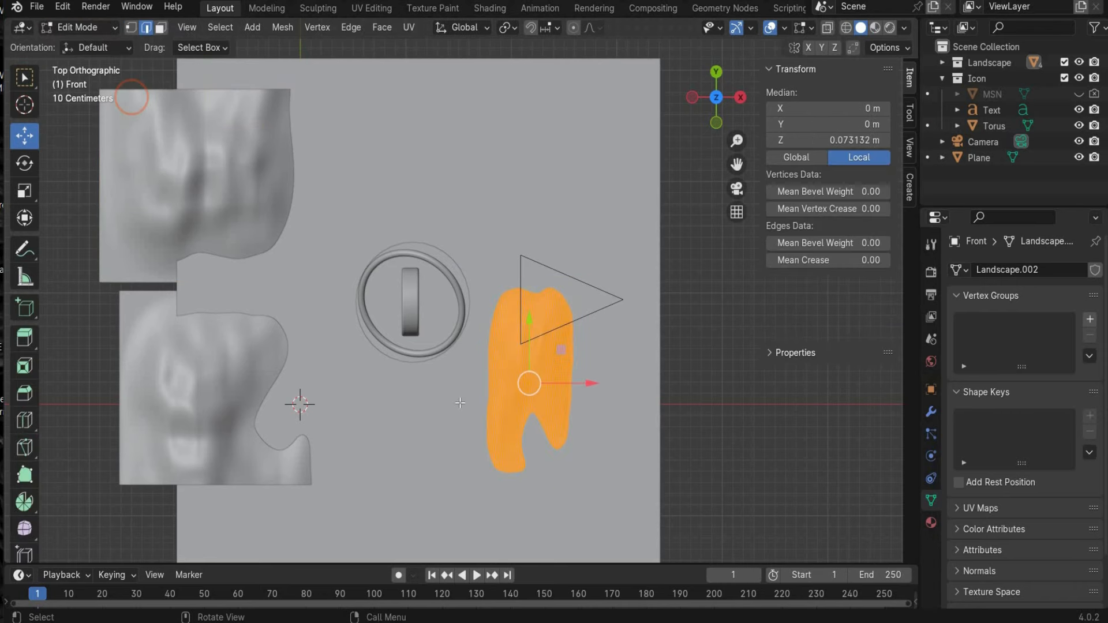
drag(460, 403, 624, 484)
key(x)
click(512, 428)
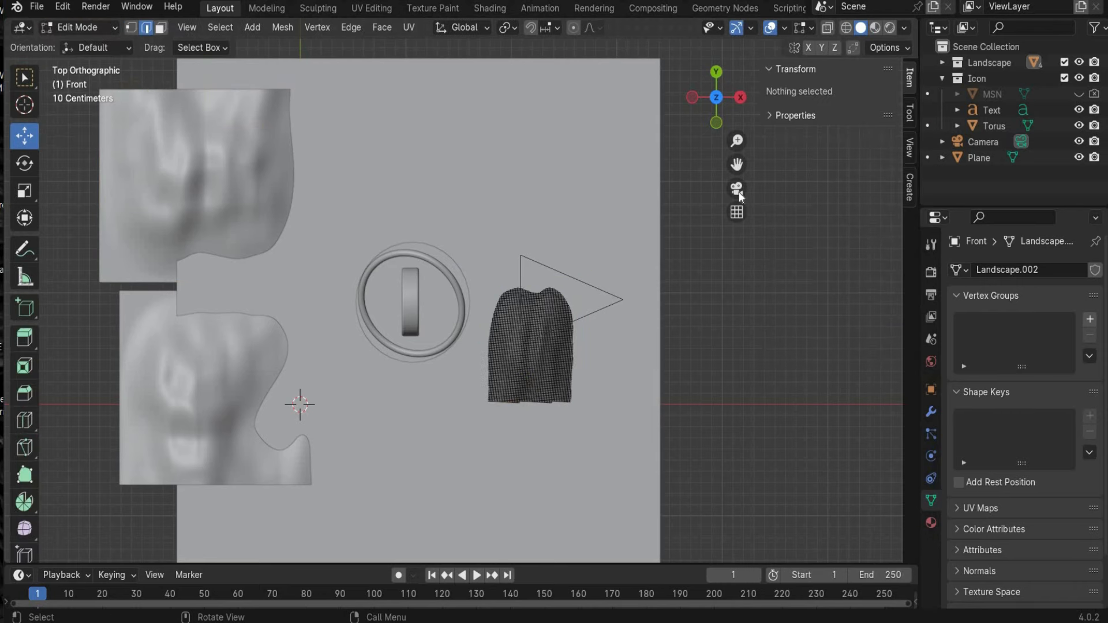
click(737, 188)
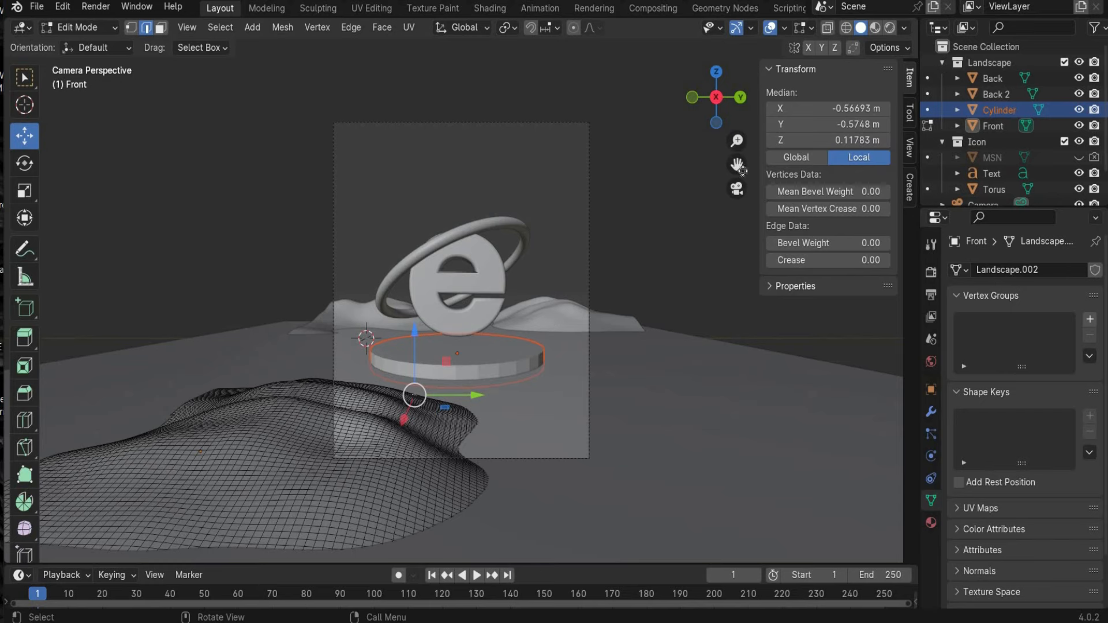
- Working from below in Edit Mode, delete the bottom face of the cylinder base beneath the icon
key(KP_7)
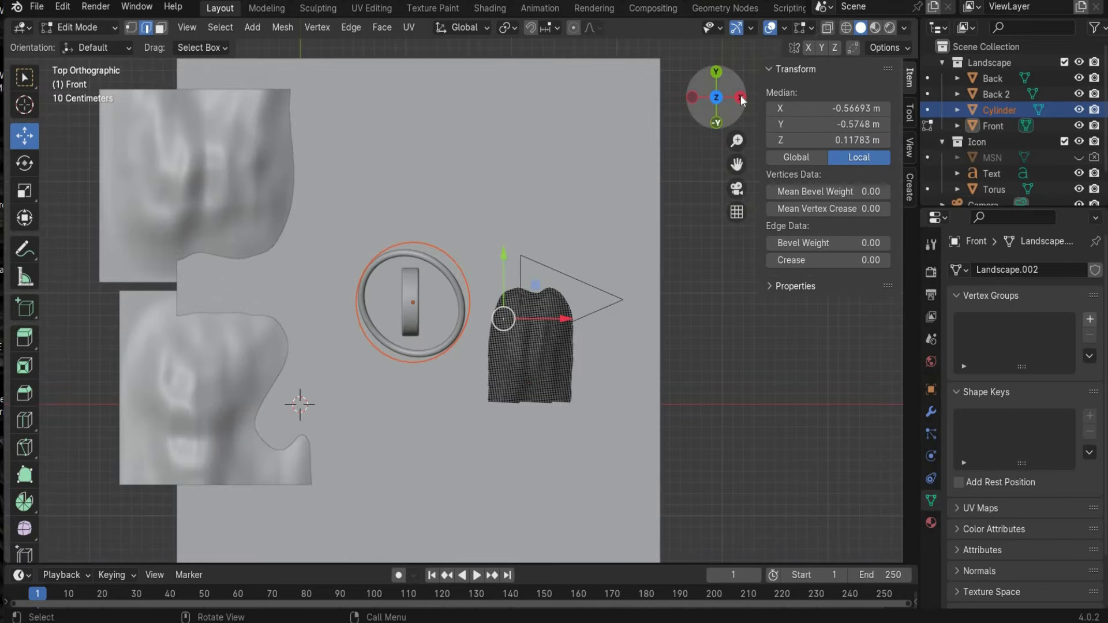
click(716, 97)
click(86, 28)
click(88, 64)
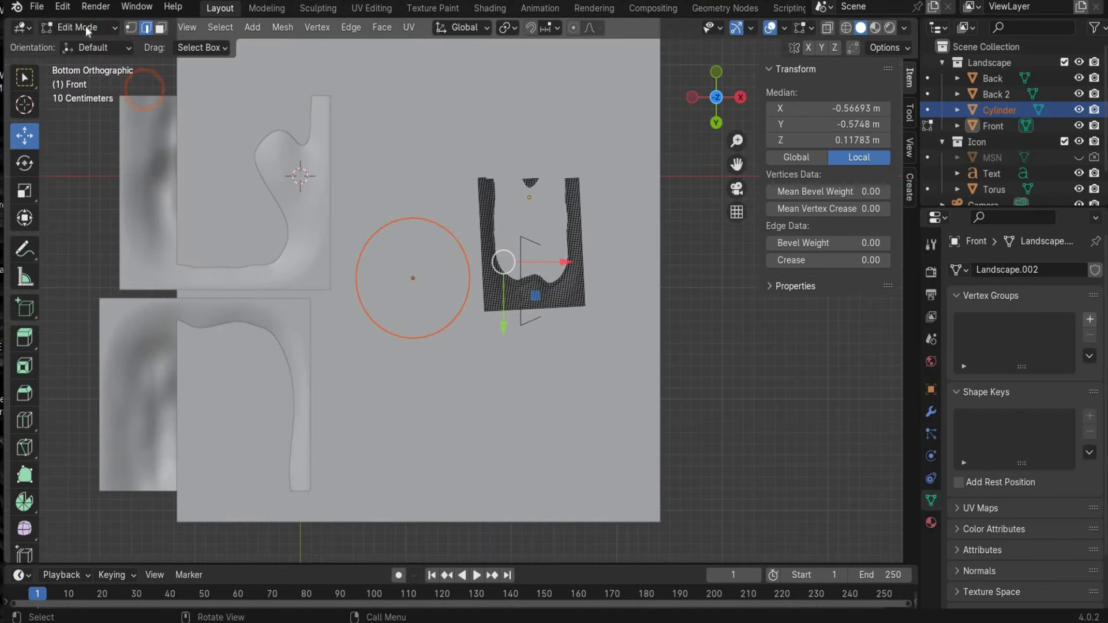
click(87, 29)
click(88, 47)
click(86, 28)
click(86, 61)
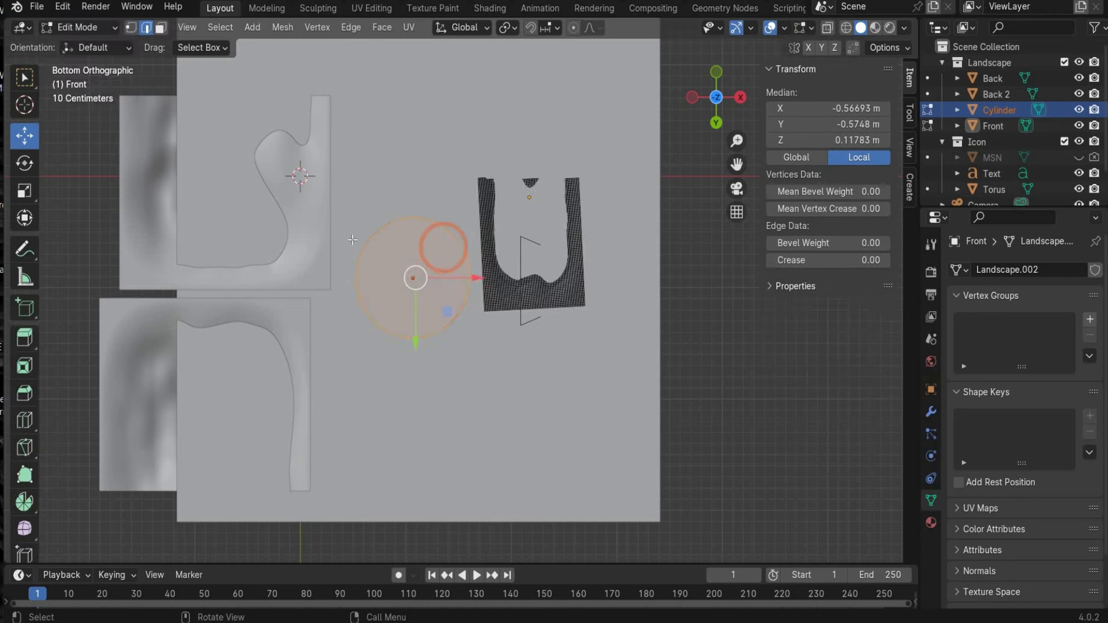
scroll(403, 239, up, 2)
click(403, 239)
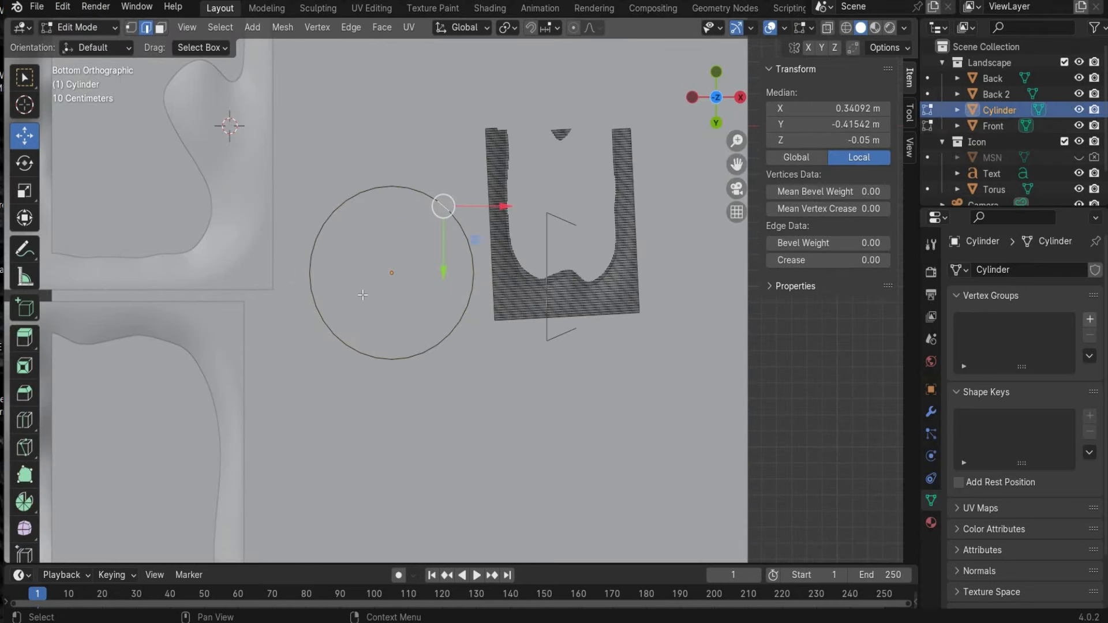
click(329, 321)
key(3)
click(404, 270)
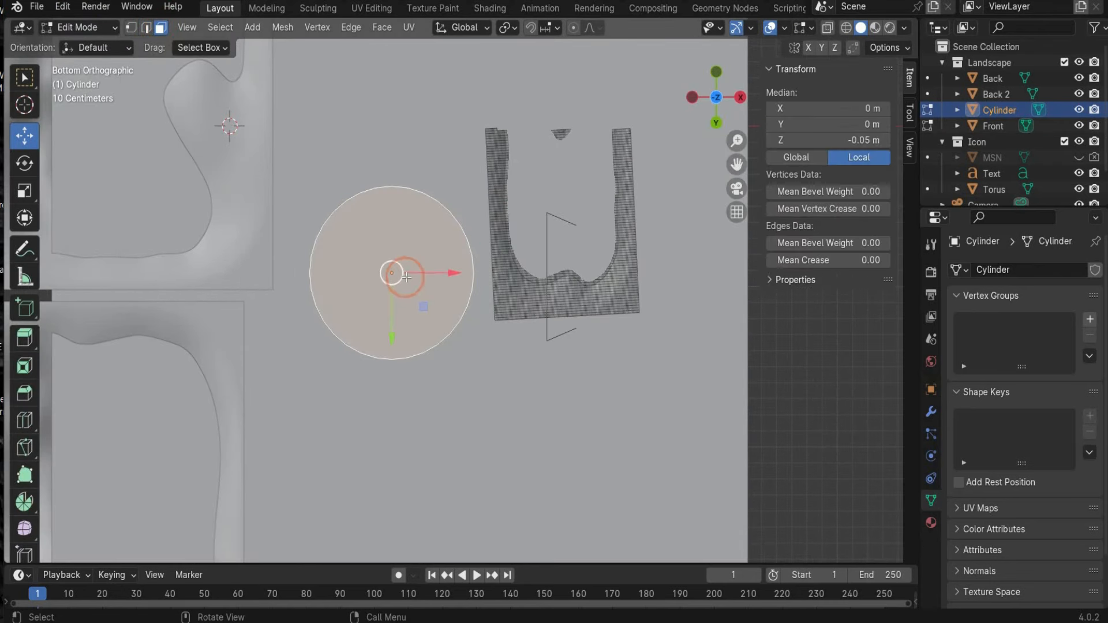
key(x)
click(407, 277)
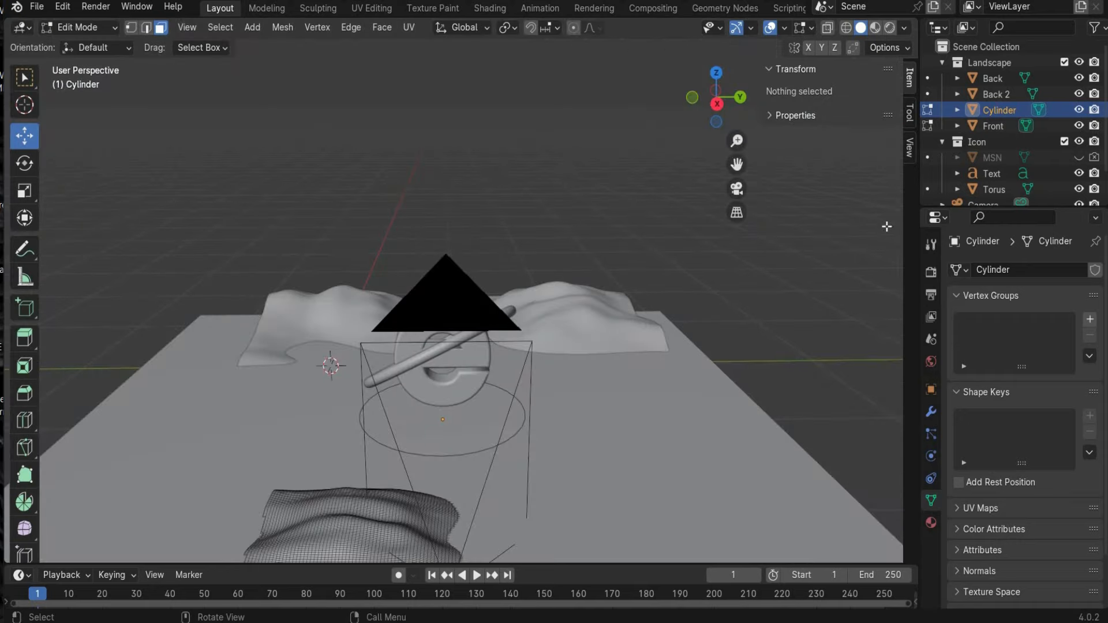
- Set the "e" text's scale to 1.3 in X and Y and 1.2 in Z, then shift it along Y into the ring's centre
key(KP_0)
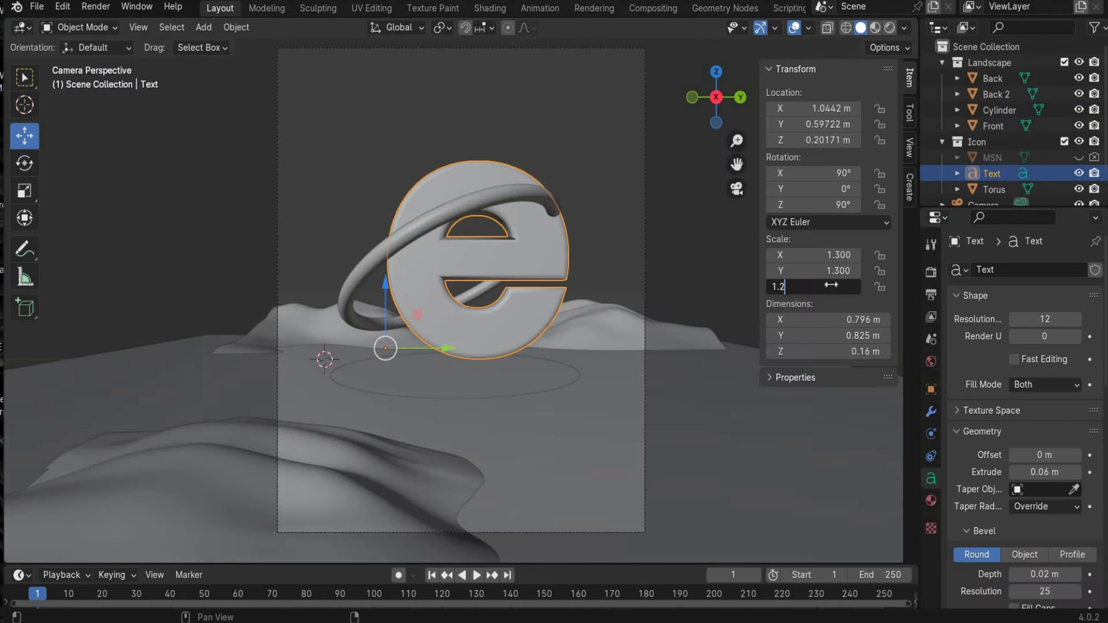
key(Return)
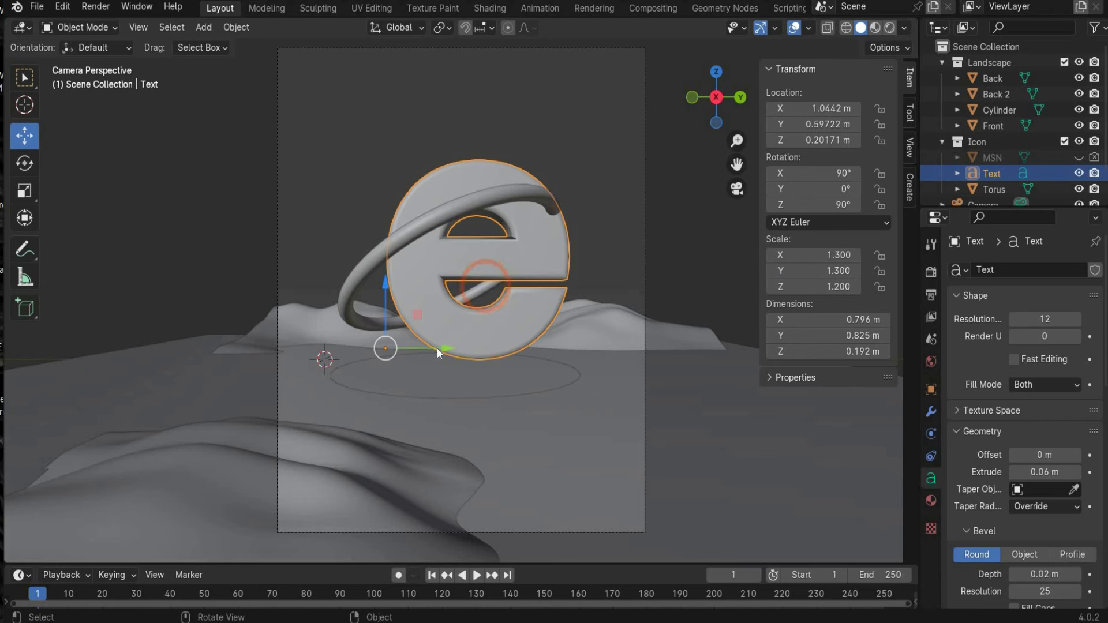
drag(432, 349, 571, 230)
- Scale the torus ring to 1.2 in X and 1.1 in Y and Z, and raise it to about Z 0.605 m
click(547, 196)
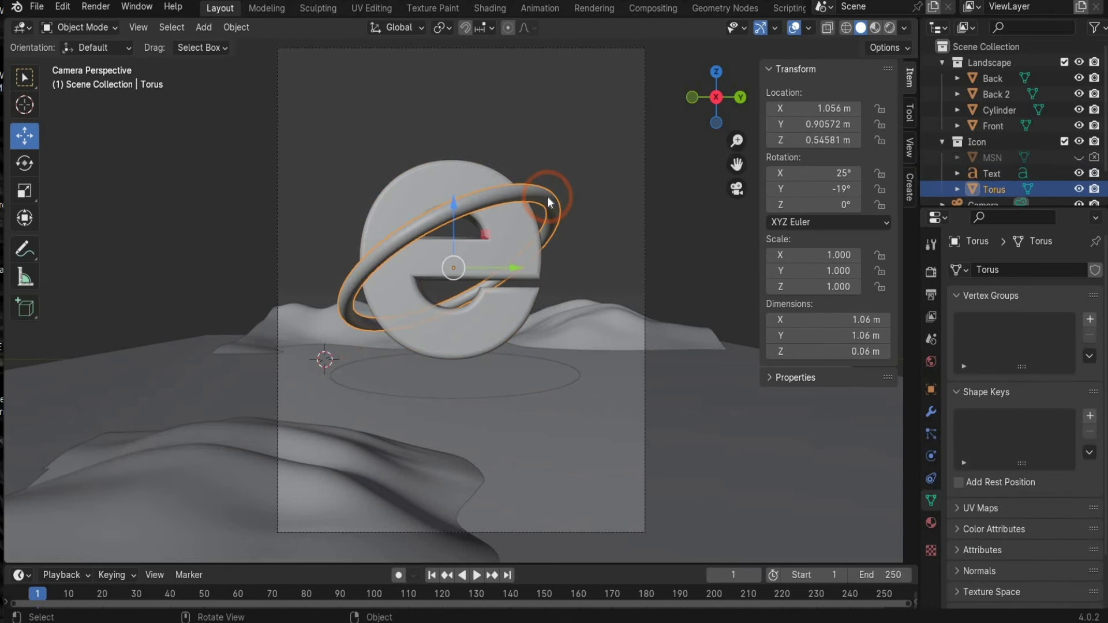
click(814, 255)
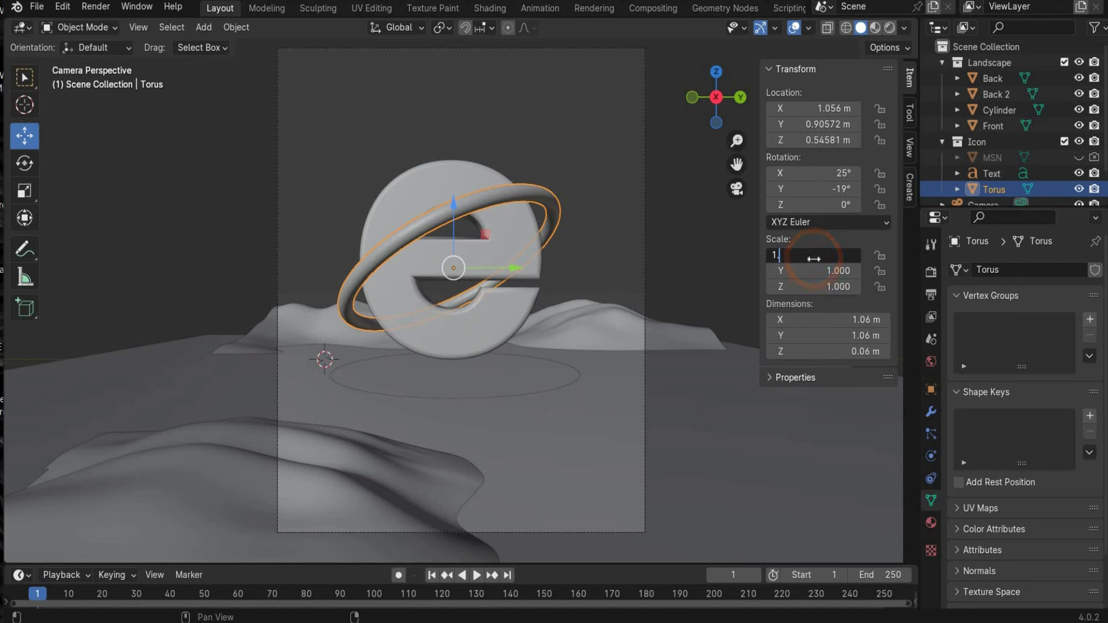
text(.2)
key(Return)
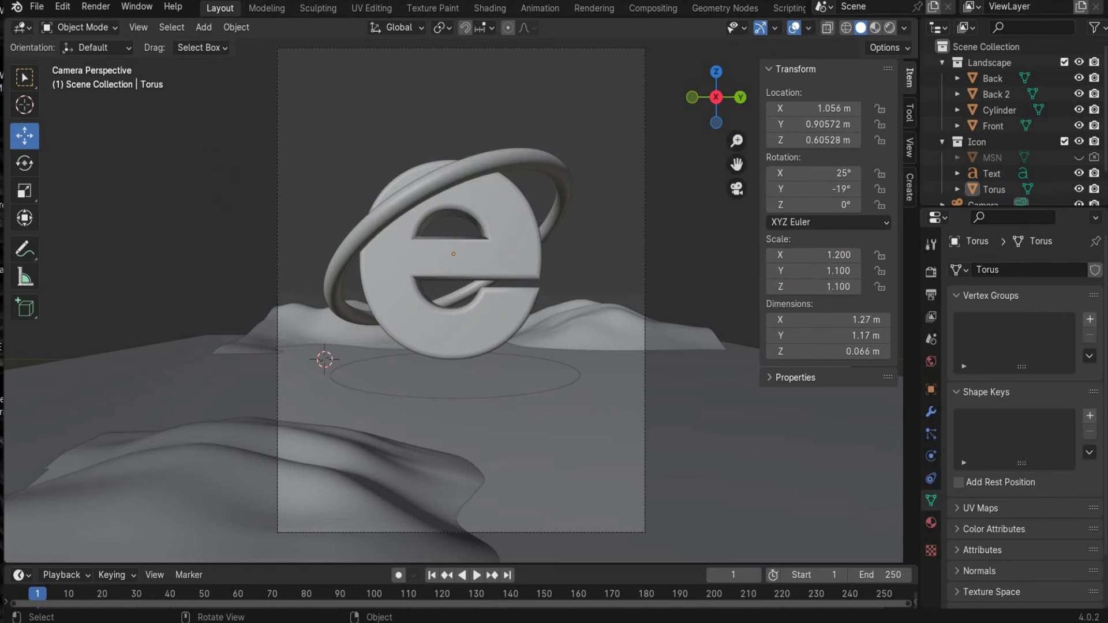
- Make the MSN figure visible in both the viewport and renders, and scale it down to 0.11 on all axes
click(1078, 157)
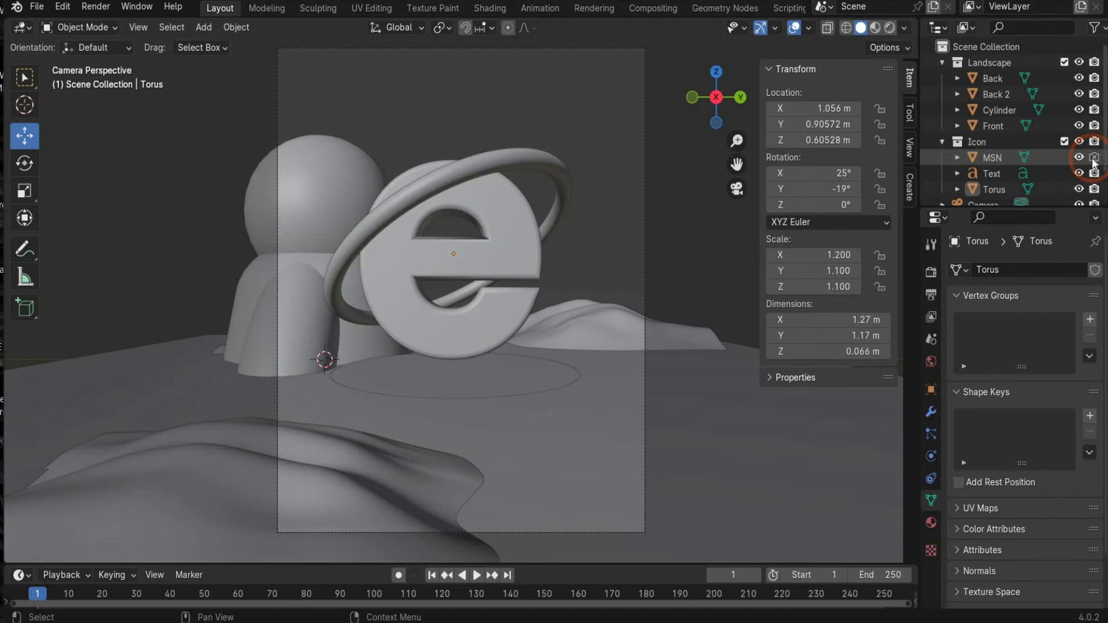
click(1093, 157)
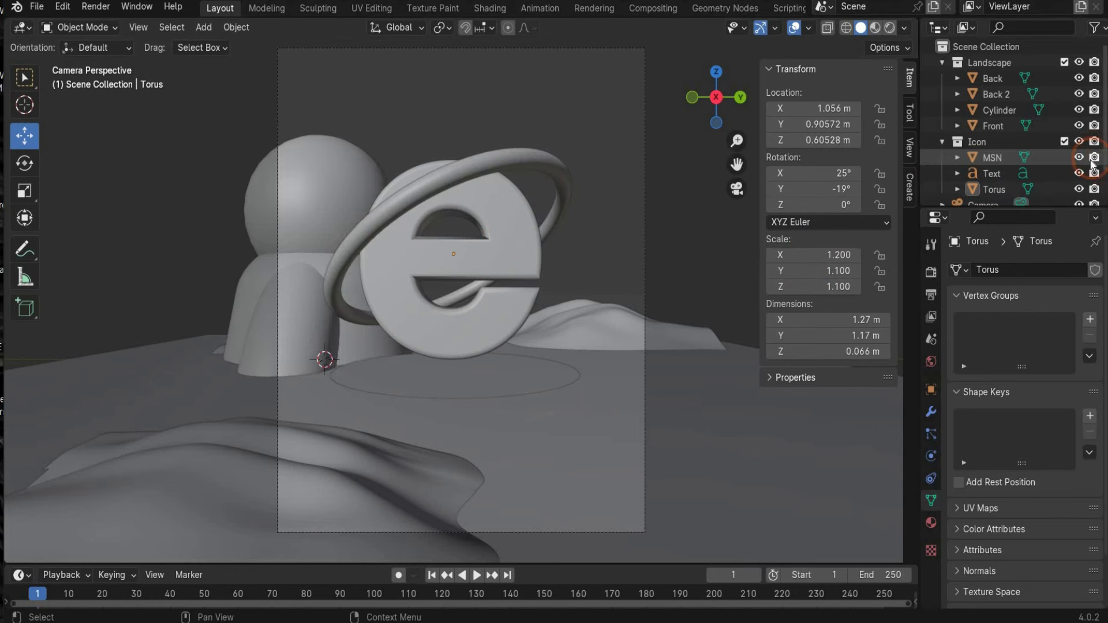
double_click(817, 256)
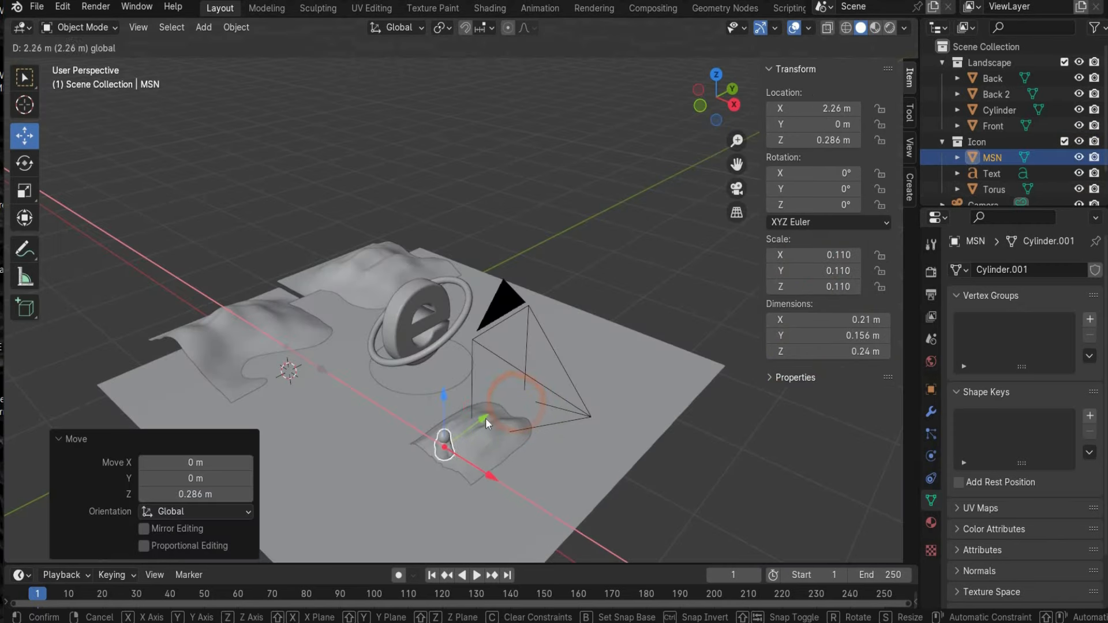
- Move the MSN figure to about X 2.06 m and Y 0.72 m near the Front hill and set its Z rotation to 90°
click(486, 417)
key(g)
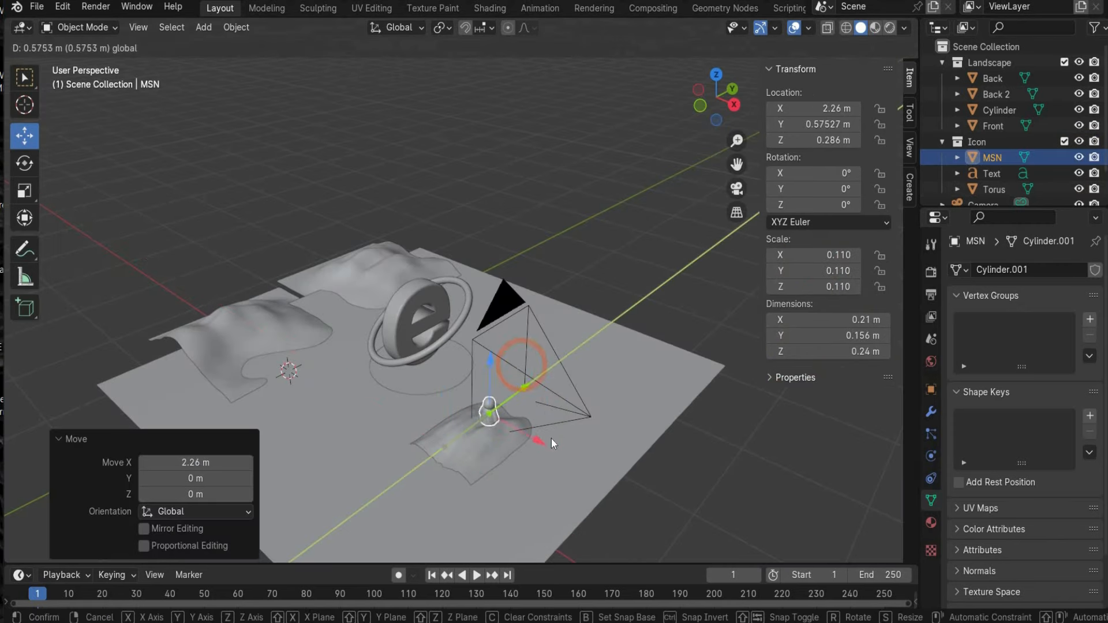
drag(521, 365, 533, 357)
drag(544, 440, 529, 432)
click(841, 208)
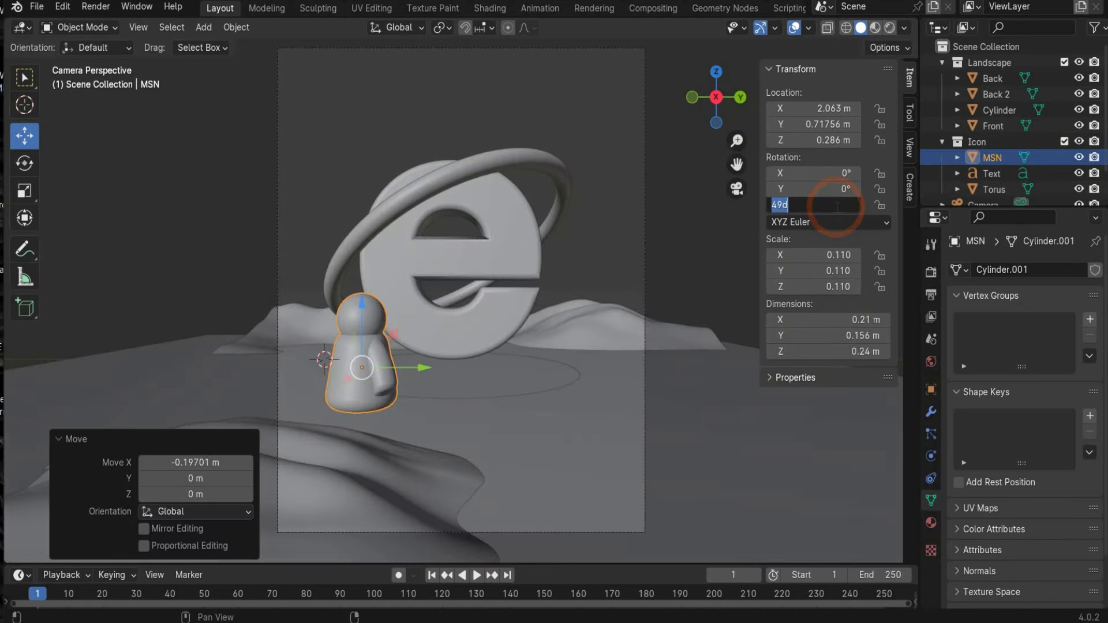
text(90)
key(Return)
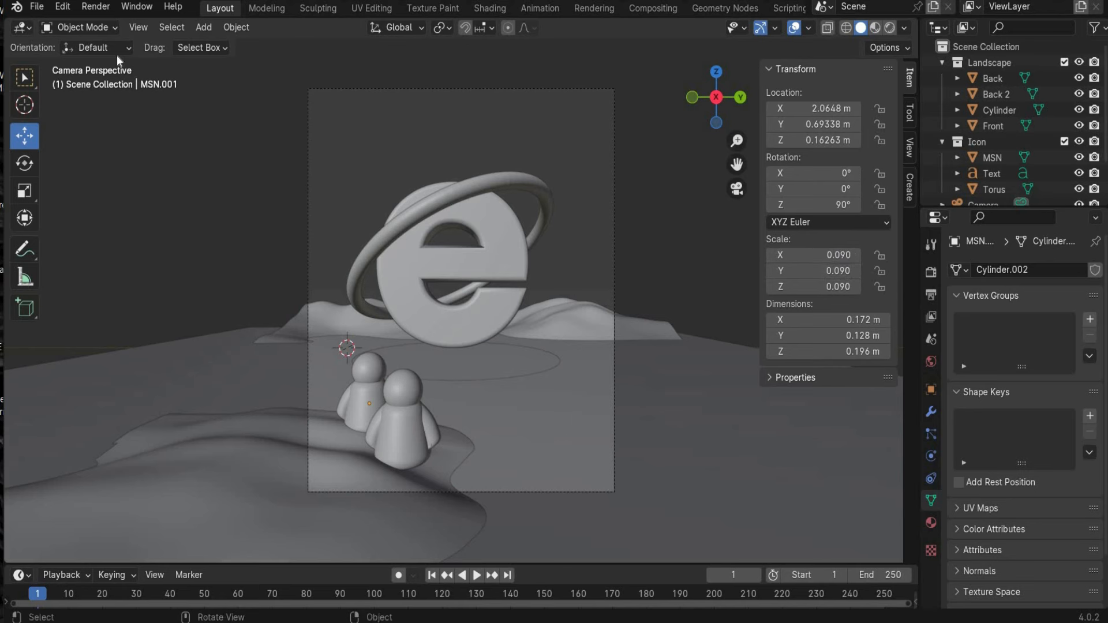
- Add a mesh plane, shift it to about Y 1.02 m, and set its Y rotation to 90° so it stands upright
click(205, 27)
mouse_move(230, 44)
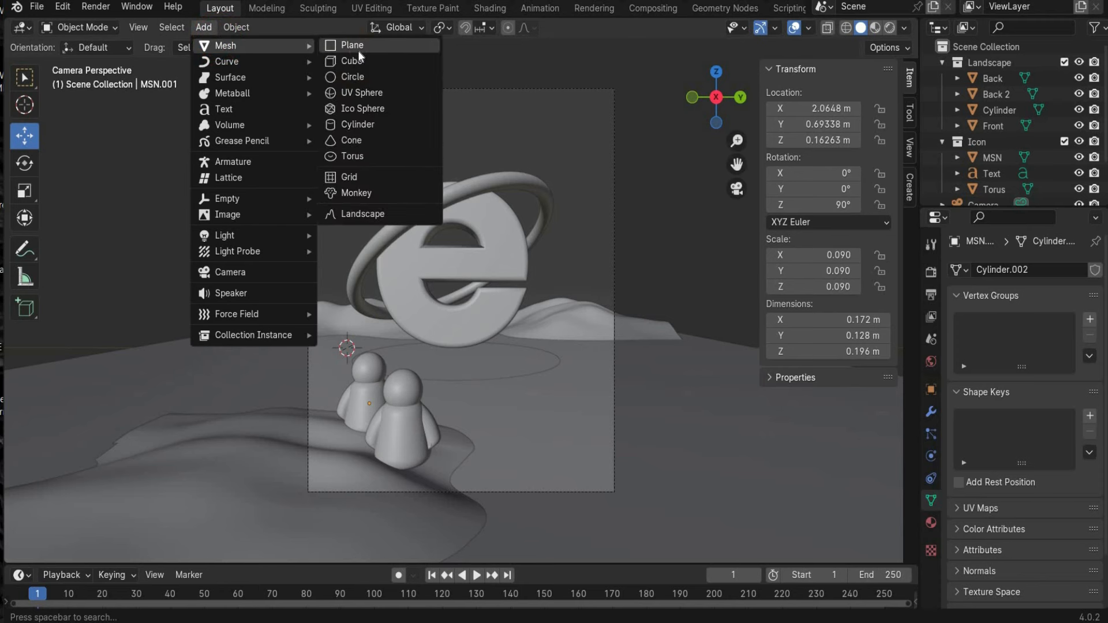
click(357, 50)
click(447, 452)
drag(513, 348, 532, 351)
click(830, 189)
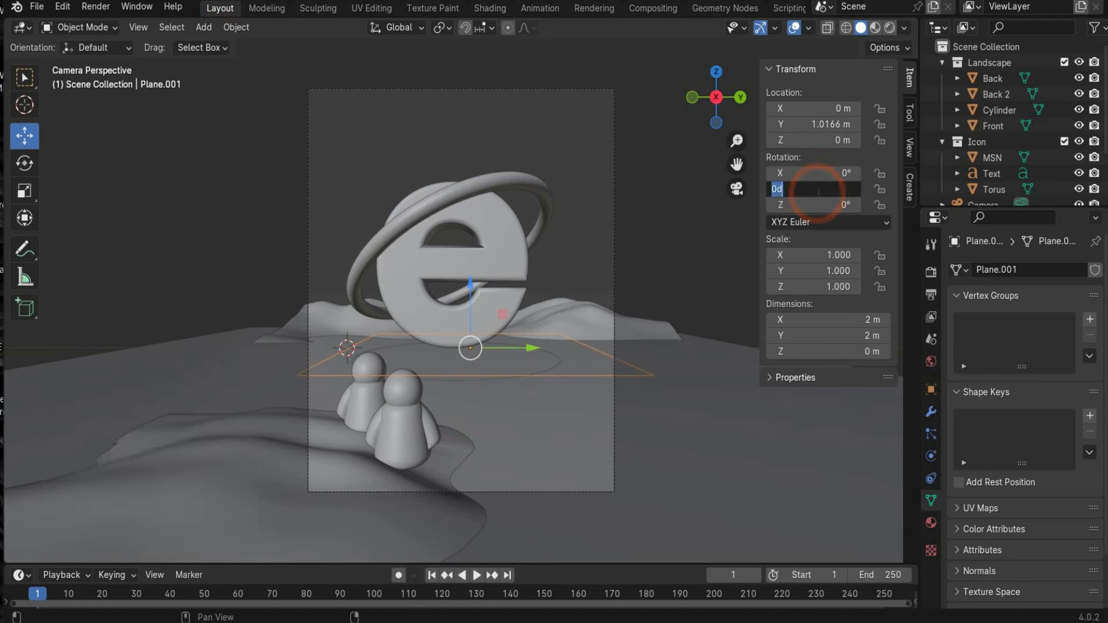
text(90)
key(Return)
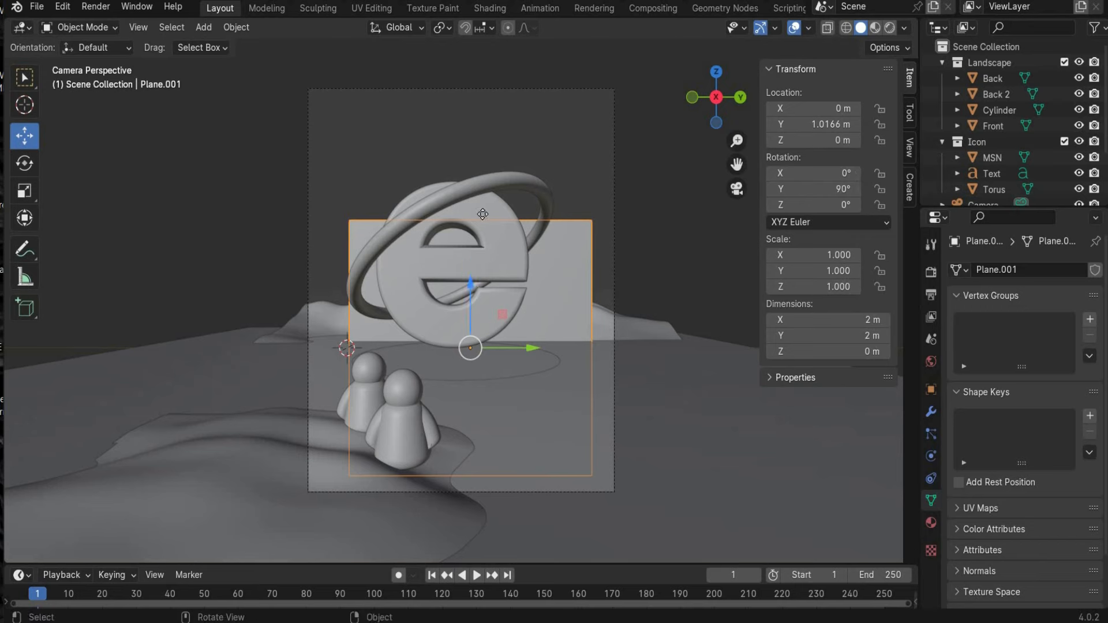
- Move the upright plane behind the icon and back hills, to about X -1.26 m and Z 0.91 m
drag(482, 214, 480, 123)
click(737, 188)
click(349, 254)
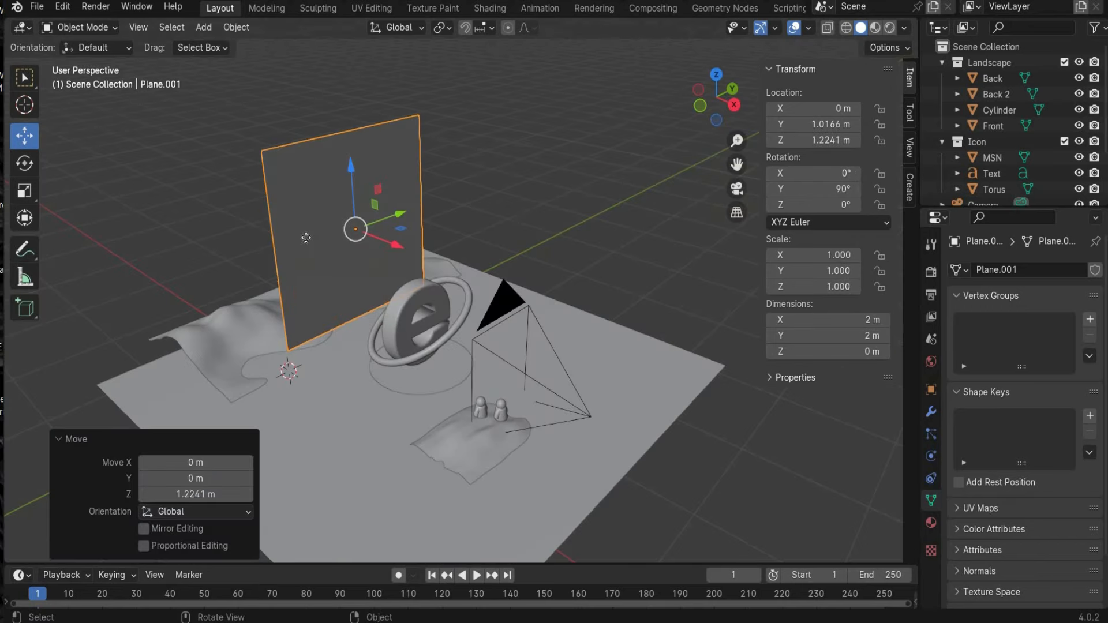
drag(306, 238, 304, 243)
drag(279, 147, 282, 172)
- Scale the backdrop plane to about 1.64 in X and 2.26 in Y, and raise it to about Z 1.09 m to fill the camera frame
click(24, 191)
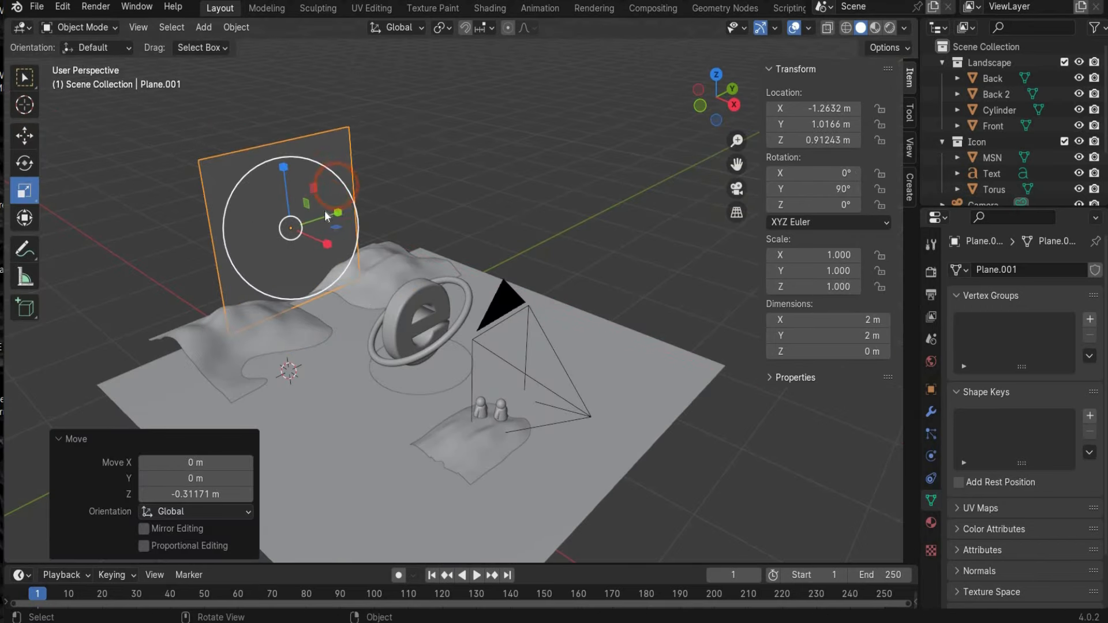
drag(337, 213, 404, 202)
drag(283, 167, 280, 128)
click(736, 189)
click(25, 136)
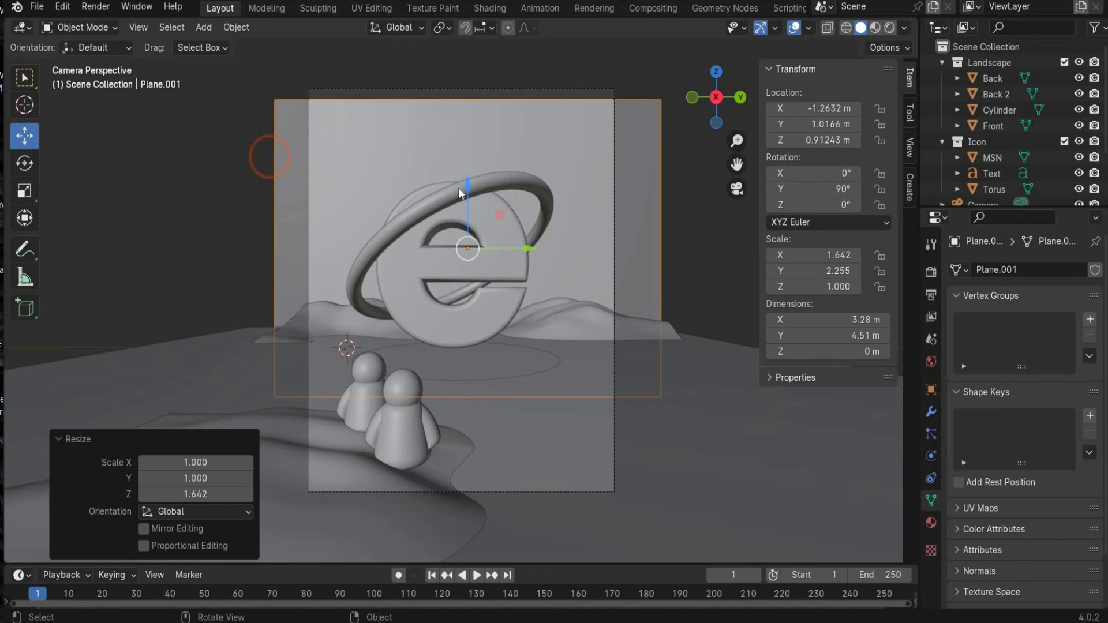
drag(460, 191, 462, 189)
click(215, 199)
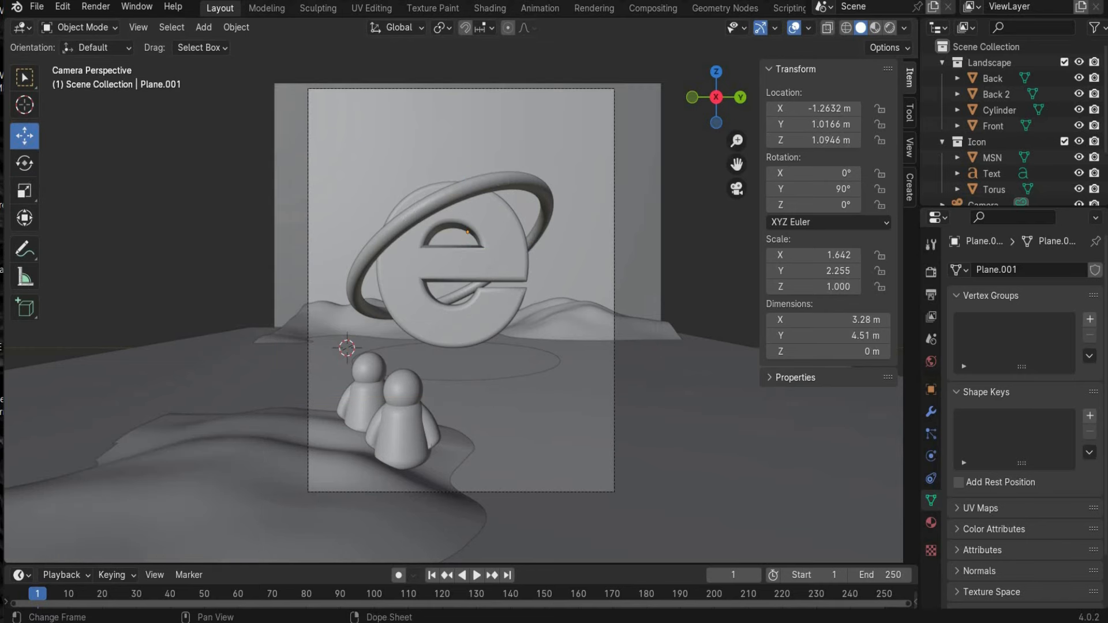
- Check the bubbles in the reference image, then add a UV sphere and scale it to 0.08 on all axes
key(alt+Tab)
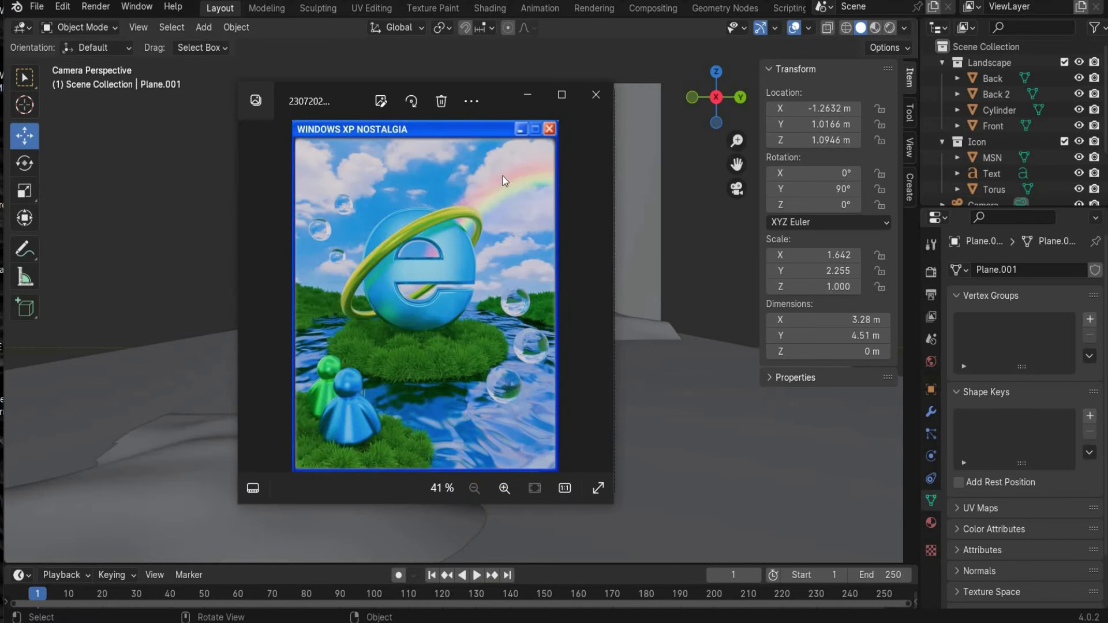
click(210, 25)
mouse_move(228, 47)
click(382, 91)
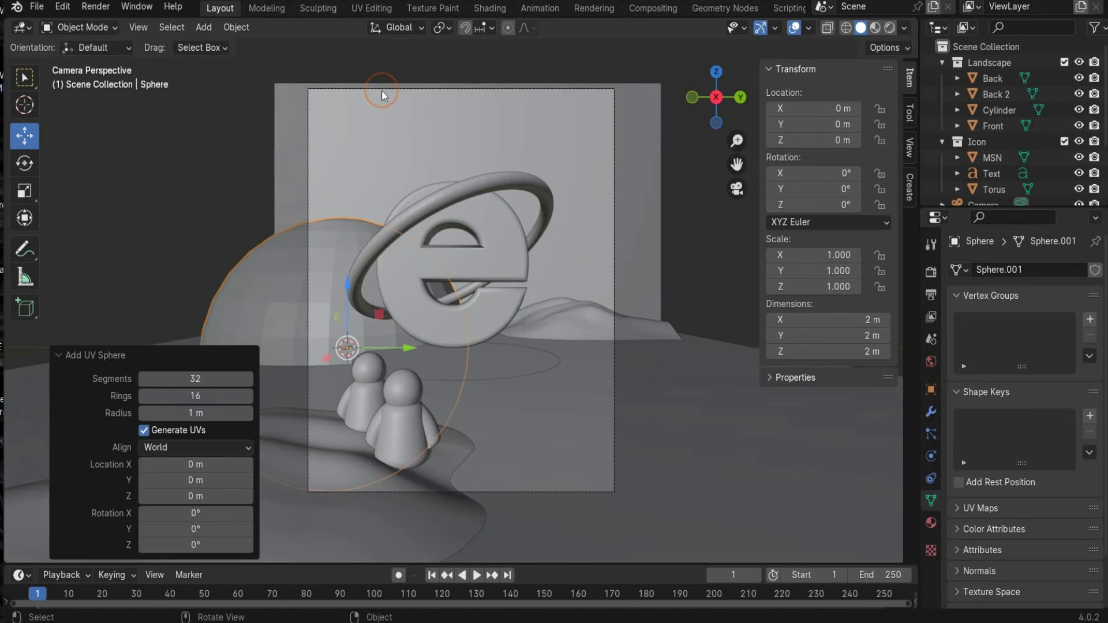
double_click(809, 250)
text(0.08)
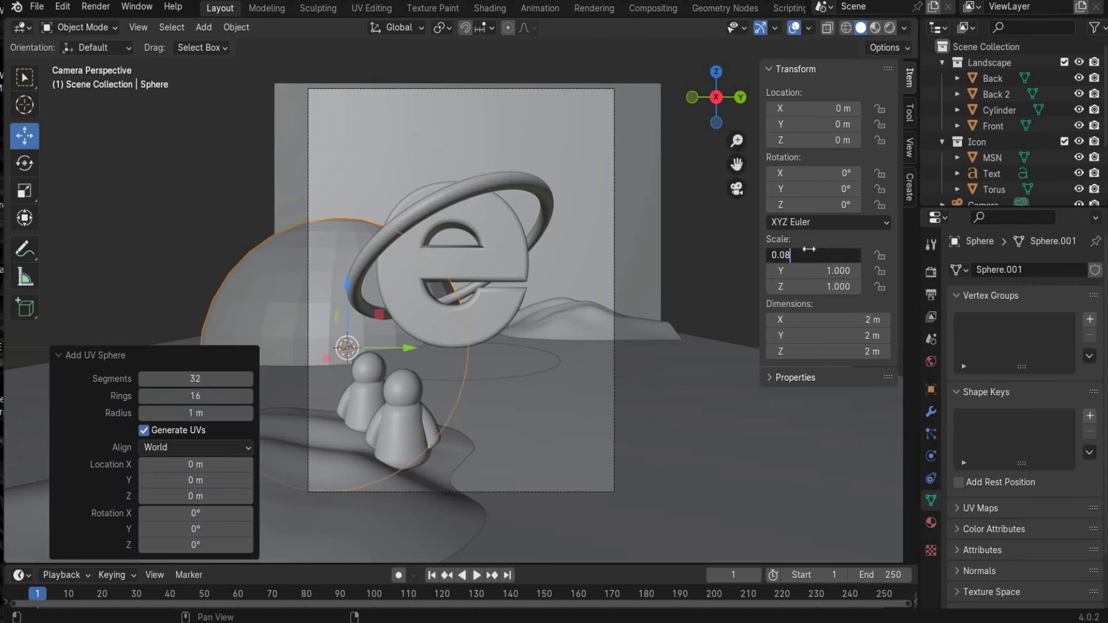
key(Return)
double_click(837, 270)
text(0.)
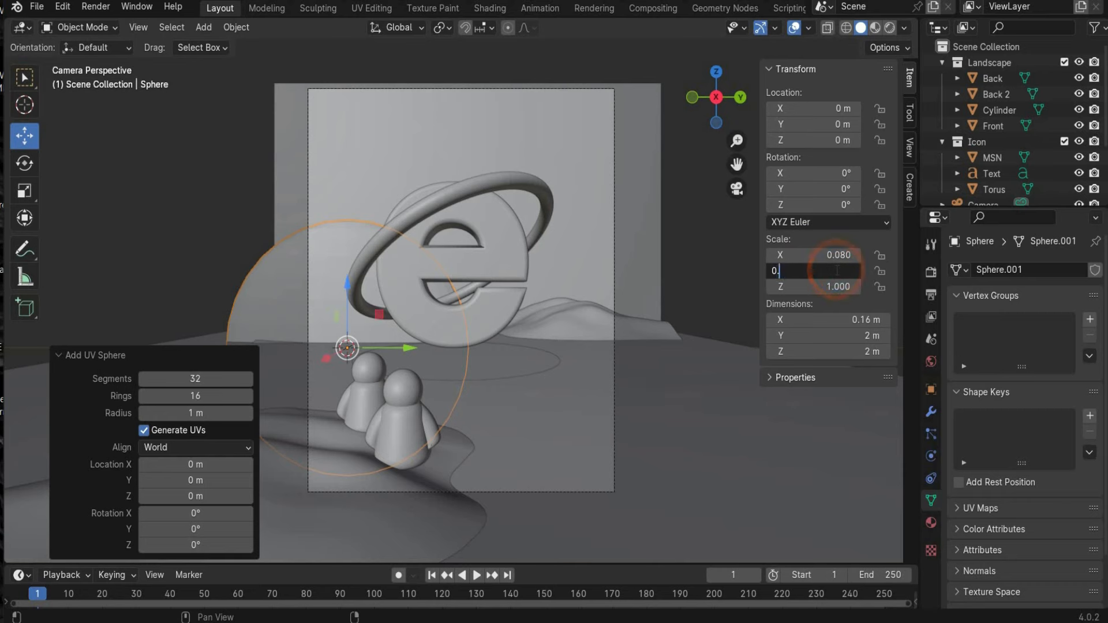
text(08)
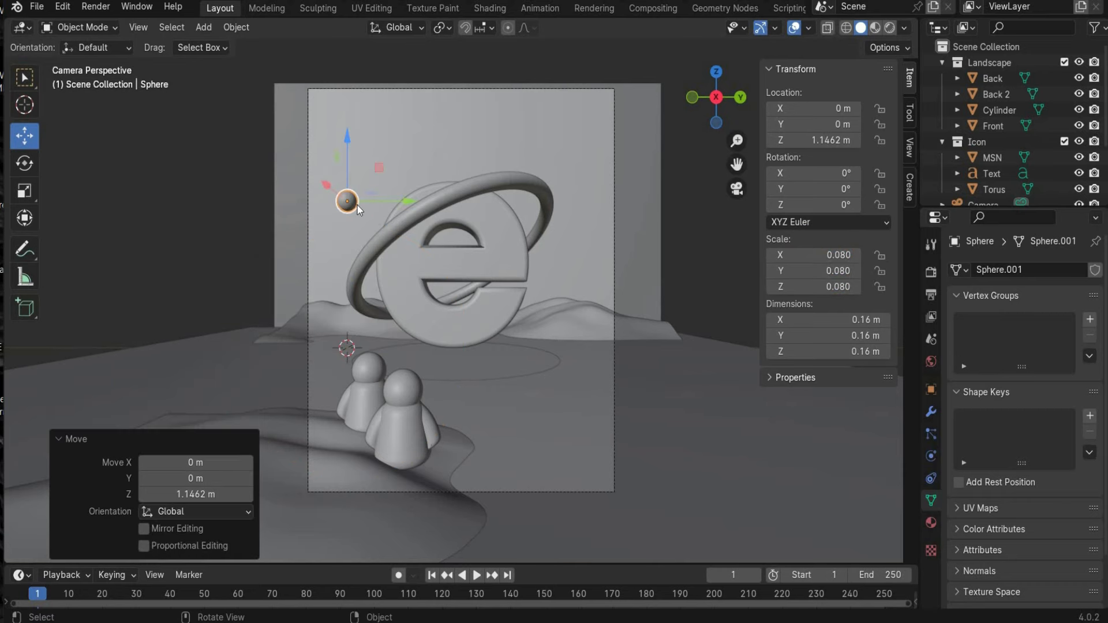
- Move the sphere beside the icon's upper part, to about X 1.22 m, Y 0.40 m and Z 0.97 m, and shade it smooth
middle_drag(438, 300, 473, 277)
key(g)
key(x)
click(500, 267)
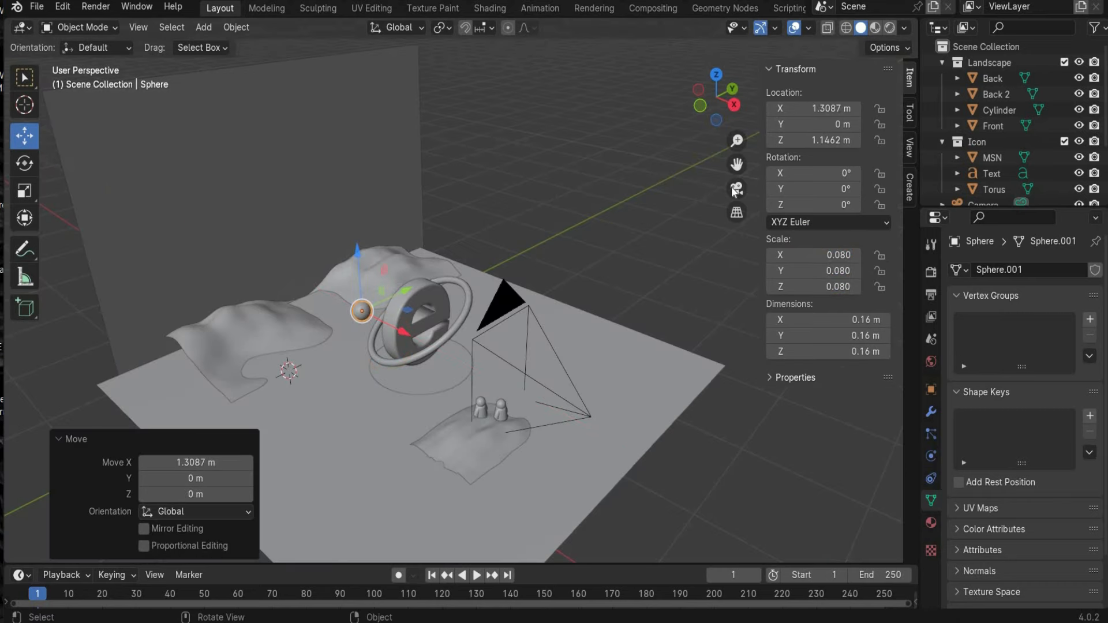
right_click(344, 169)
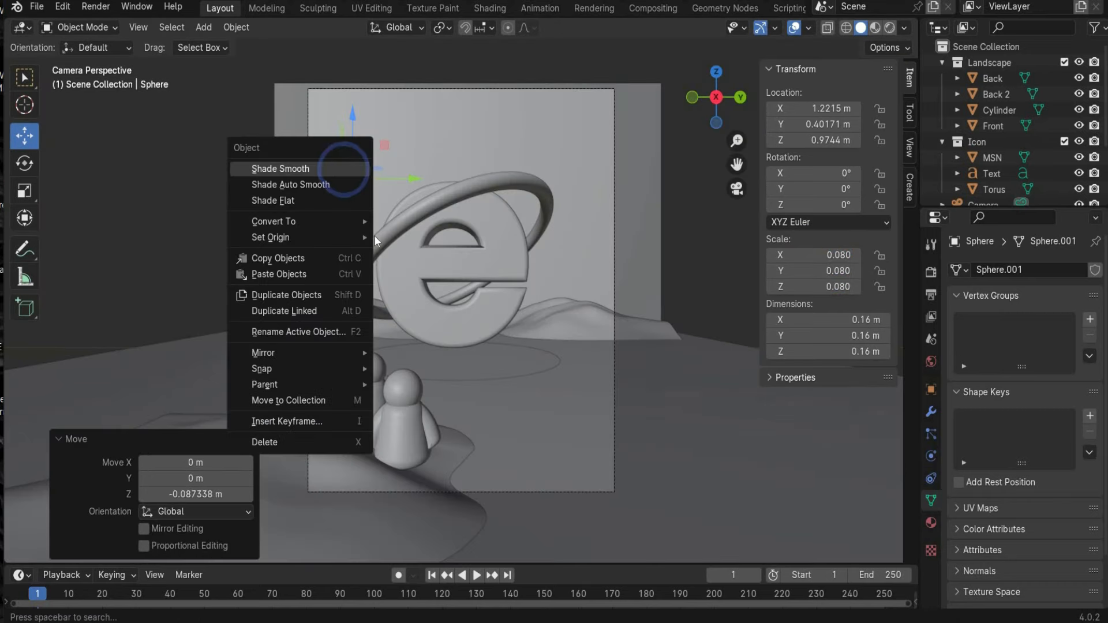
click(344, 169)
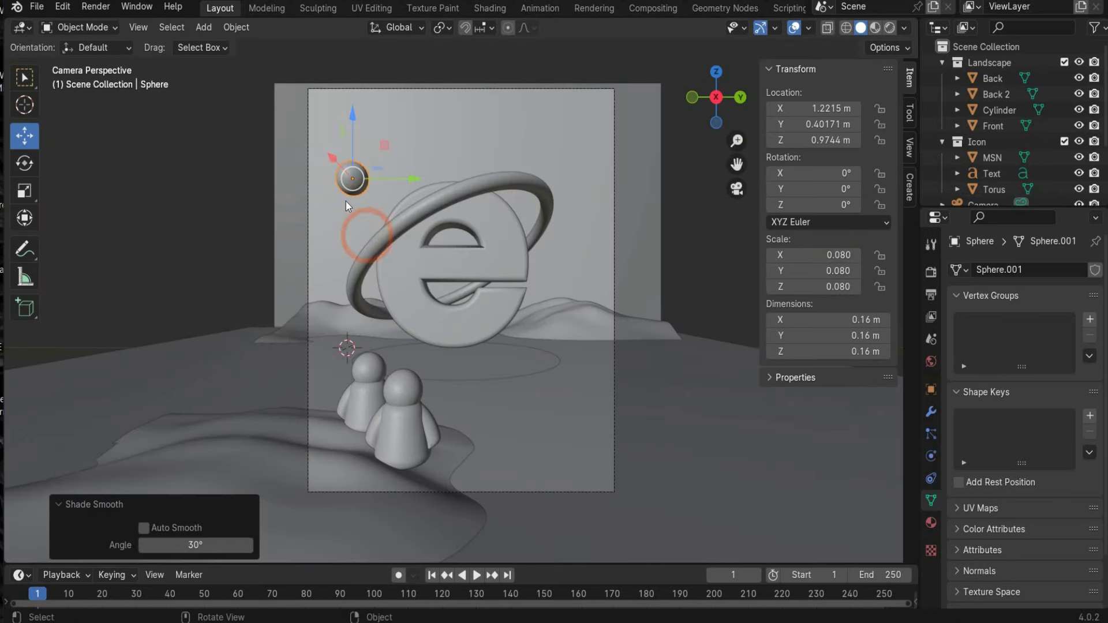
- Duplicate the sphere and lower the copy about 0.16 m along Z
key(ctrl+c)
key(ctrl+v)
drag(348, 131, 348, 165)
- Set the upper sphere's scale to 0.06 on all axes
click(846, 254)
text(0.0)
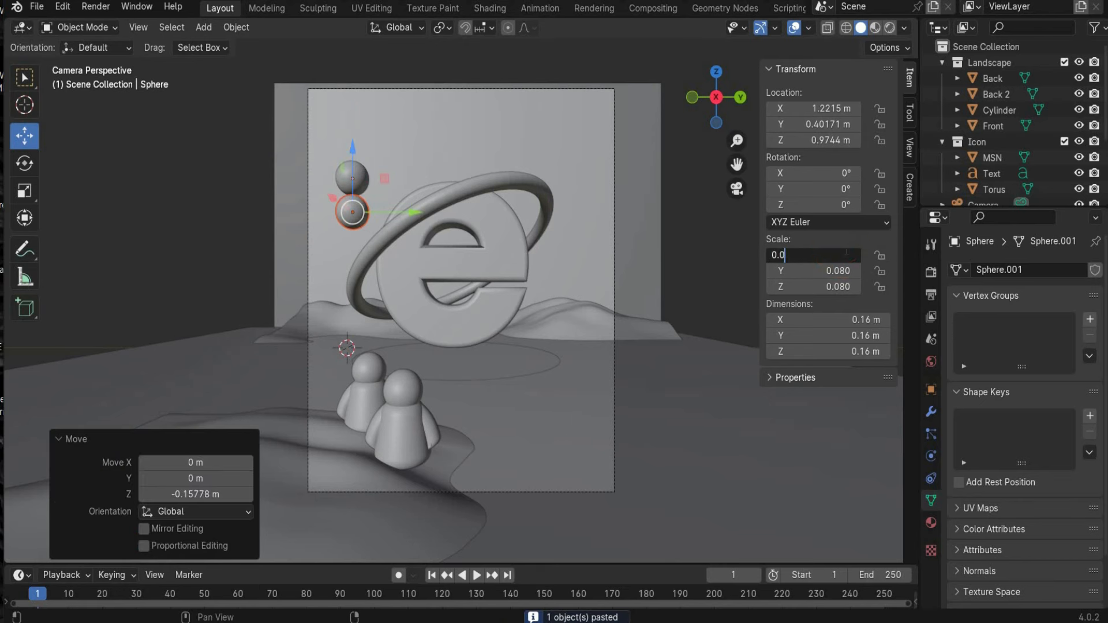
text(2)
key(Return)
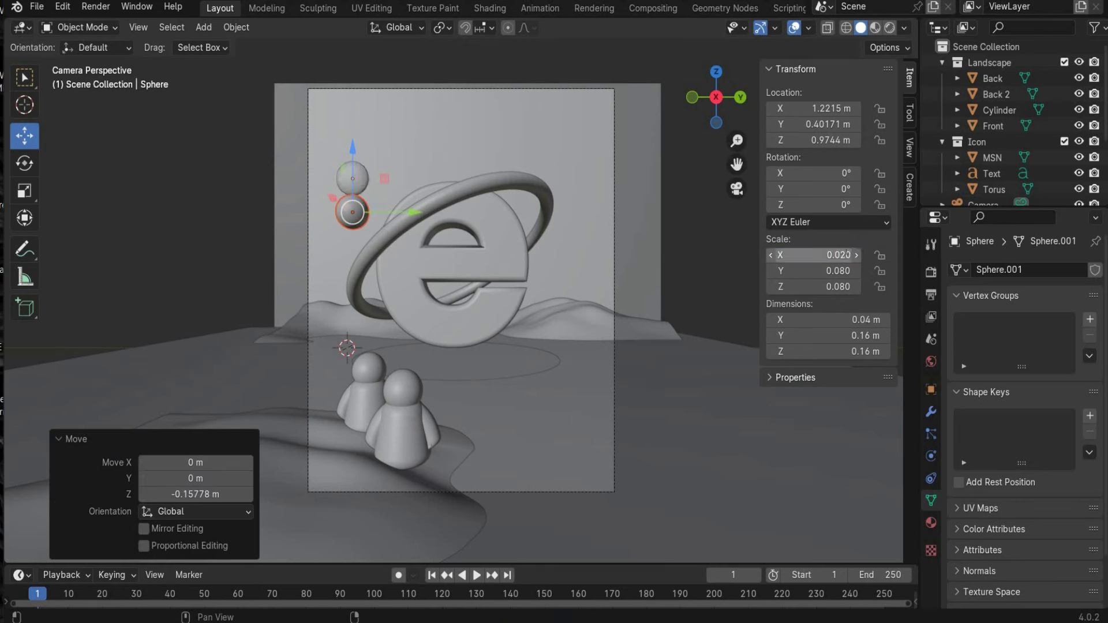
click(844, 254)
text(0.06)
click(837, 271)
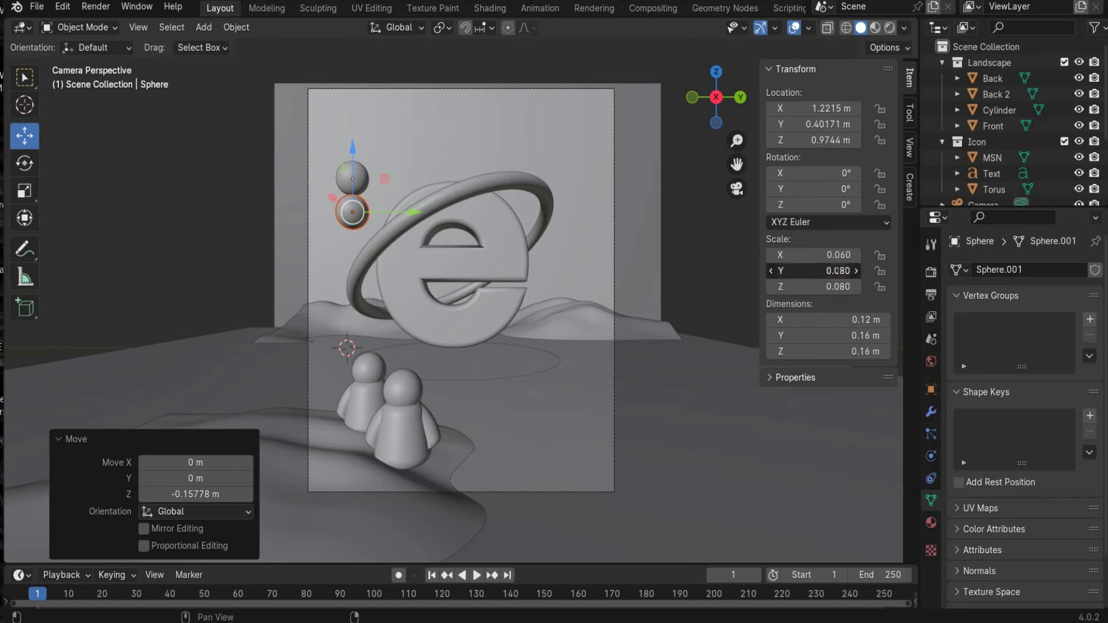
key(Return)
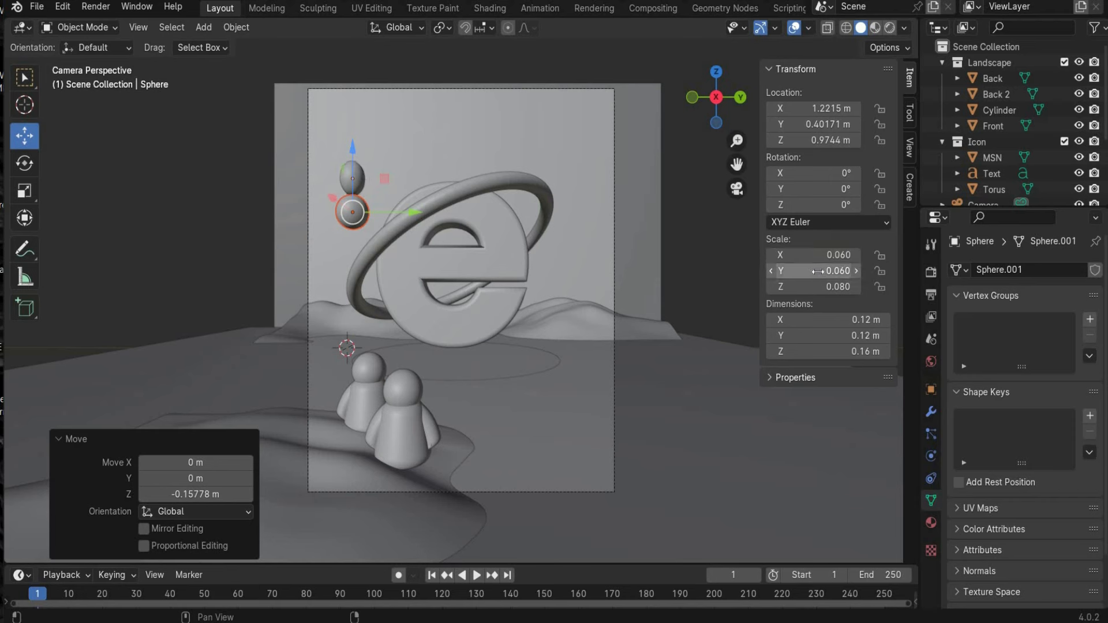
- Paste a third sphere above the other two at about Z 1.19 m and scale it to 0.04 on all axes
key(ctrl+v)
click(840, 255)
text(0.0)
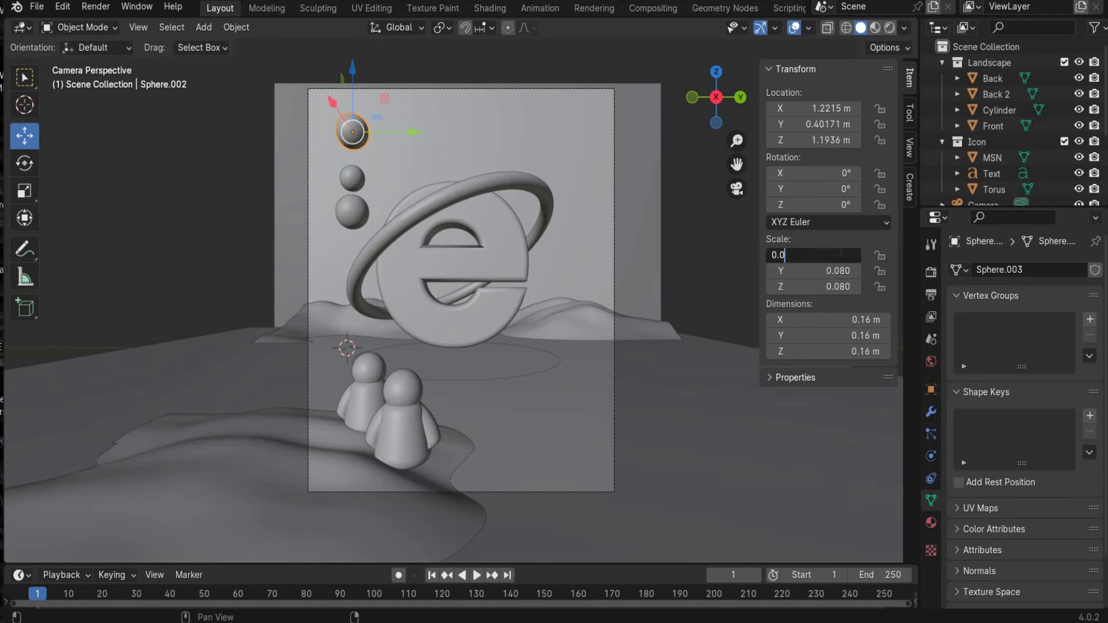
key(Return)
click(840, 270)
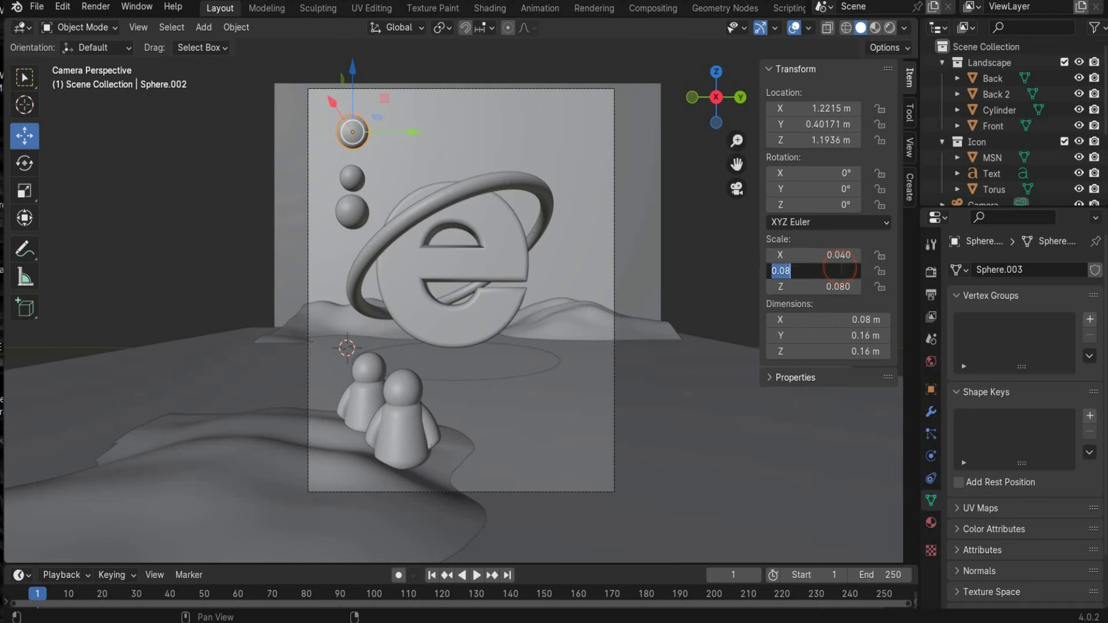
text(0.04)
key(Return)
click(838, 287)
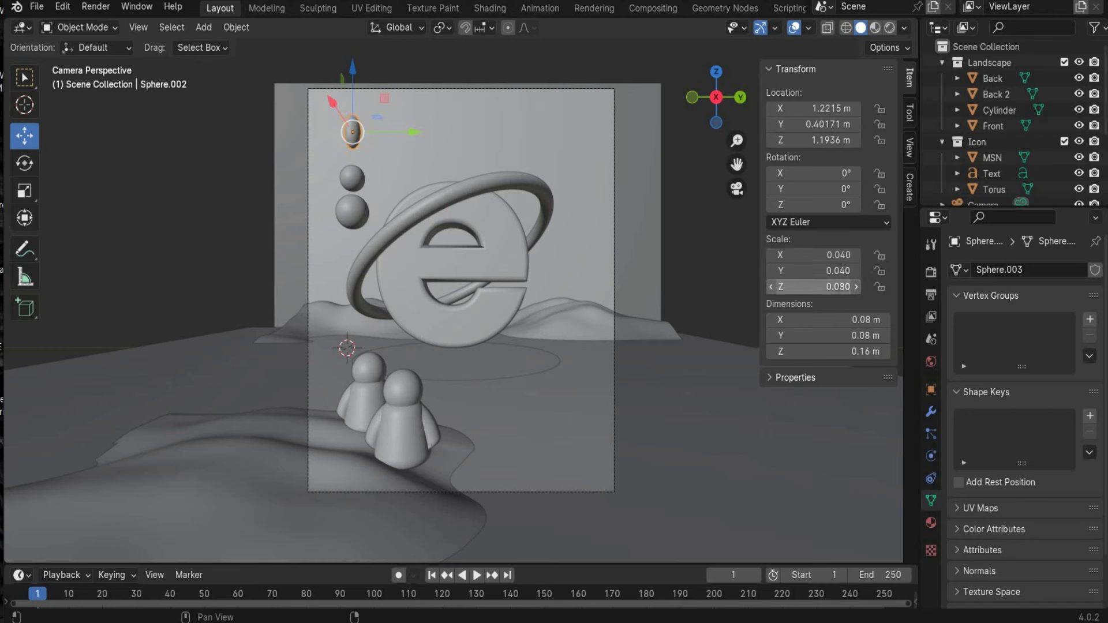
text(0.04)
key(Return)
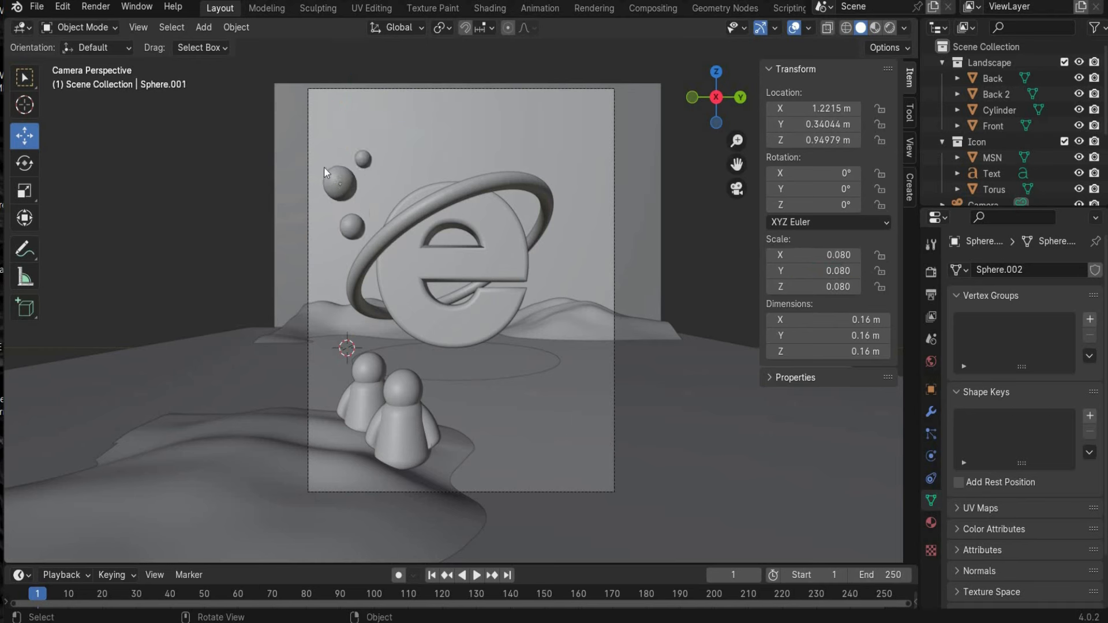
- Duplicate all three bubble spheres together and move the copies along positive Y to the other side of the icon
click(351, 227)
shift+click(331, 171)
shift+click(364, 159)
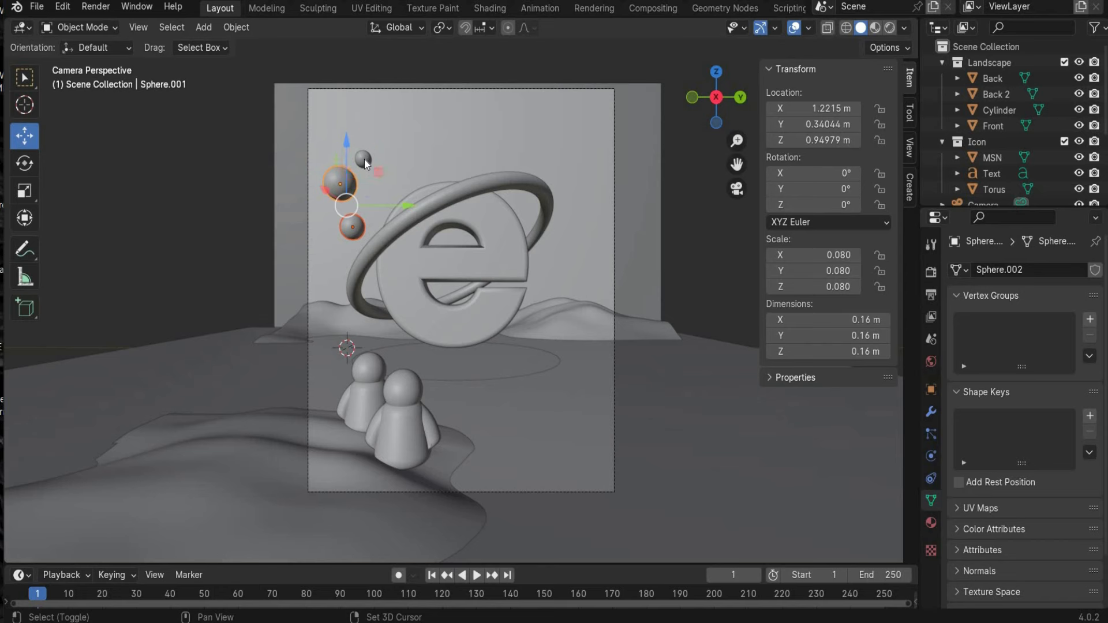
key(ctrl+c)
key(ctrl+v)
drag(409, 188, 597, 207)
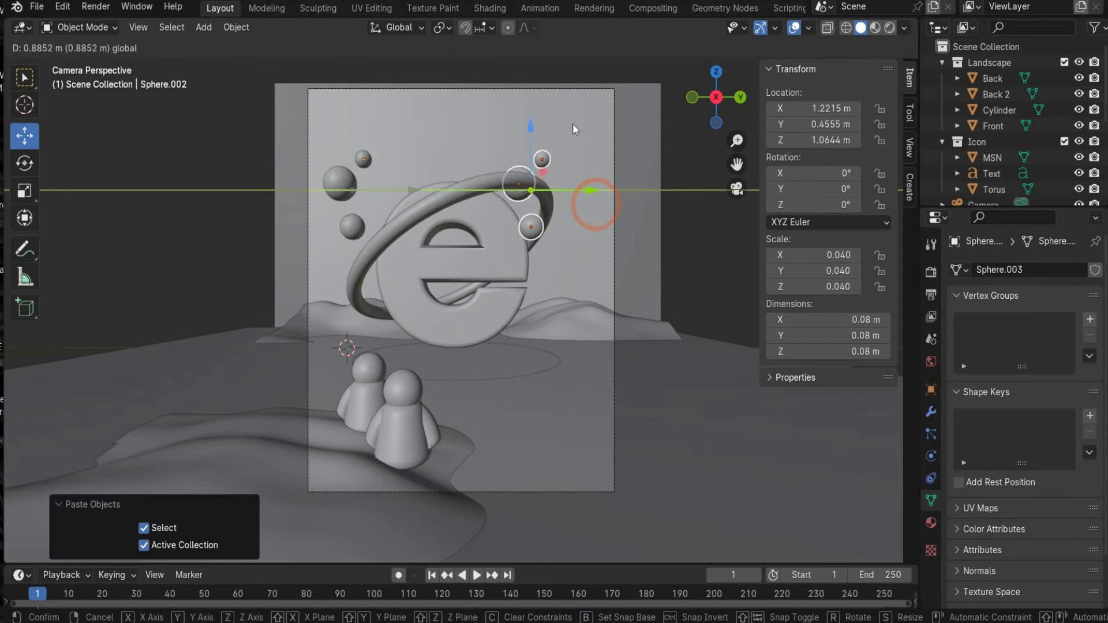
- Place the copied bubbles lower beside the icon, rotated -194° about X and shifted along X toward the camera
drag(550, 130, 574, 279)
drag(511, 231, 571, 265)
click(24, 163)
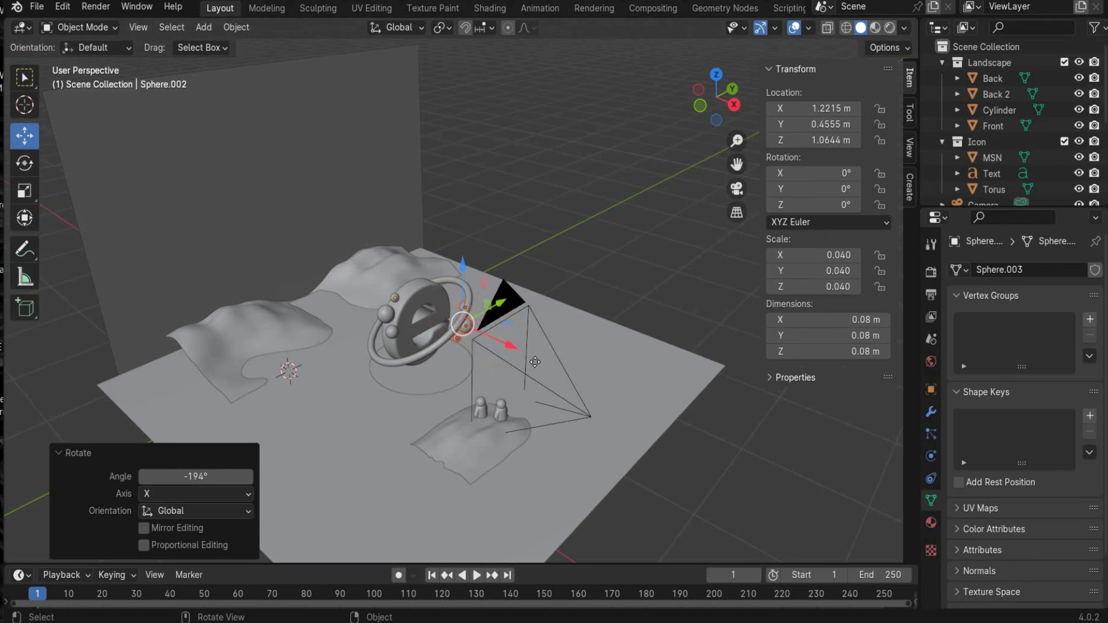
drag(508, 345, 530, 360)
click(730, 189)
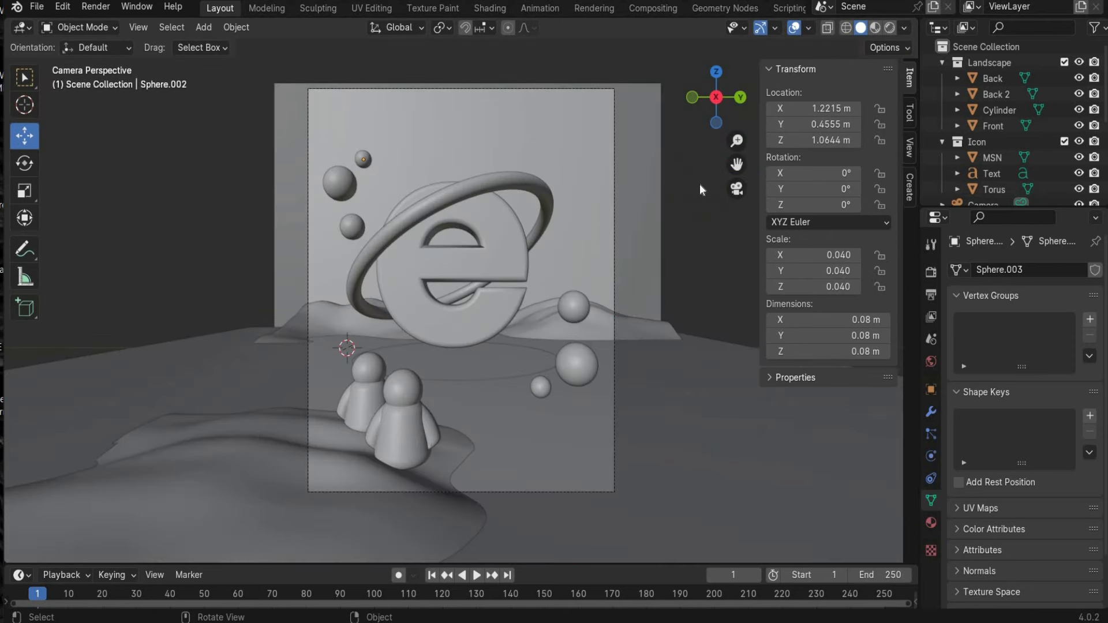
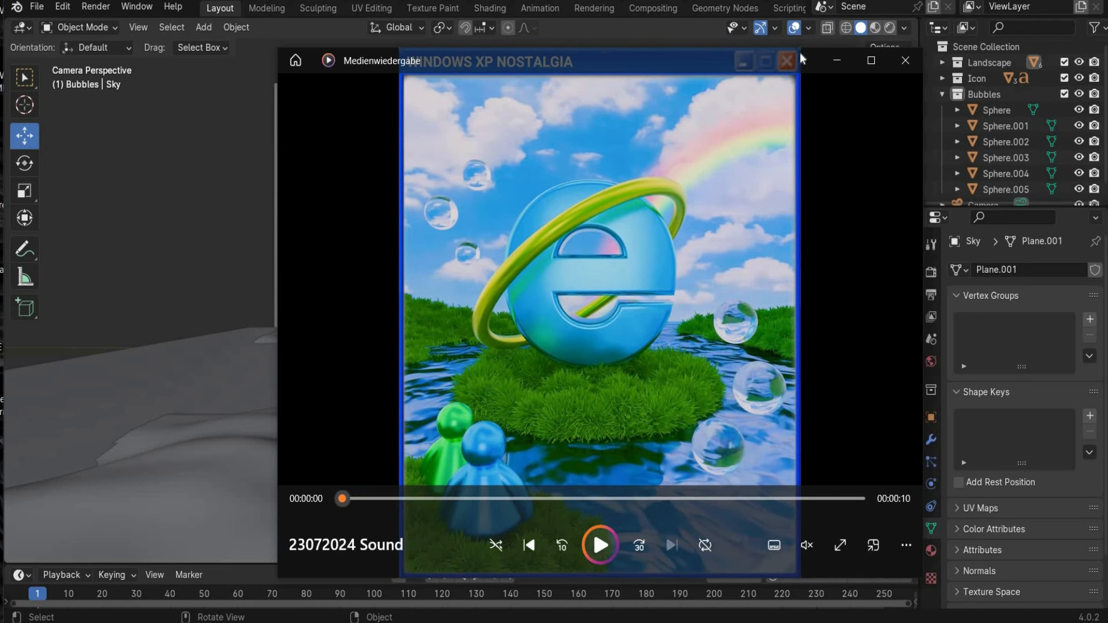
- Close the reference video and return to the Blender scene
click(906, 62)
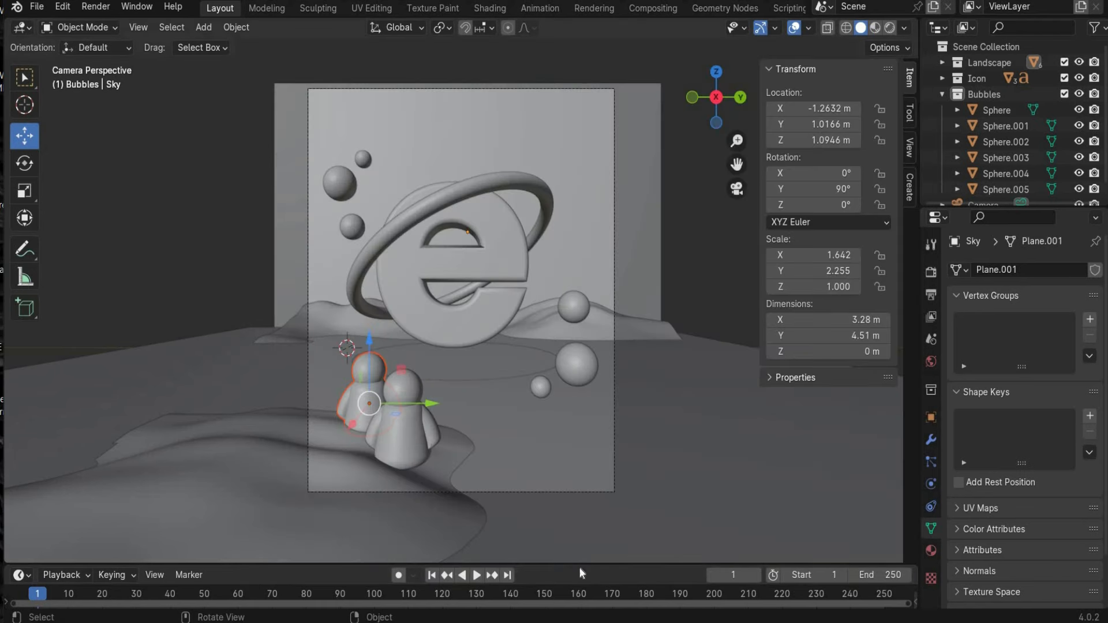
- Enlarge the timeline area and set the animation's end frame to 150
drag(579, 567, 579, 506)
click(893, 514)
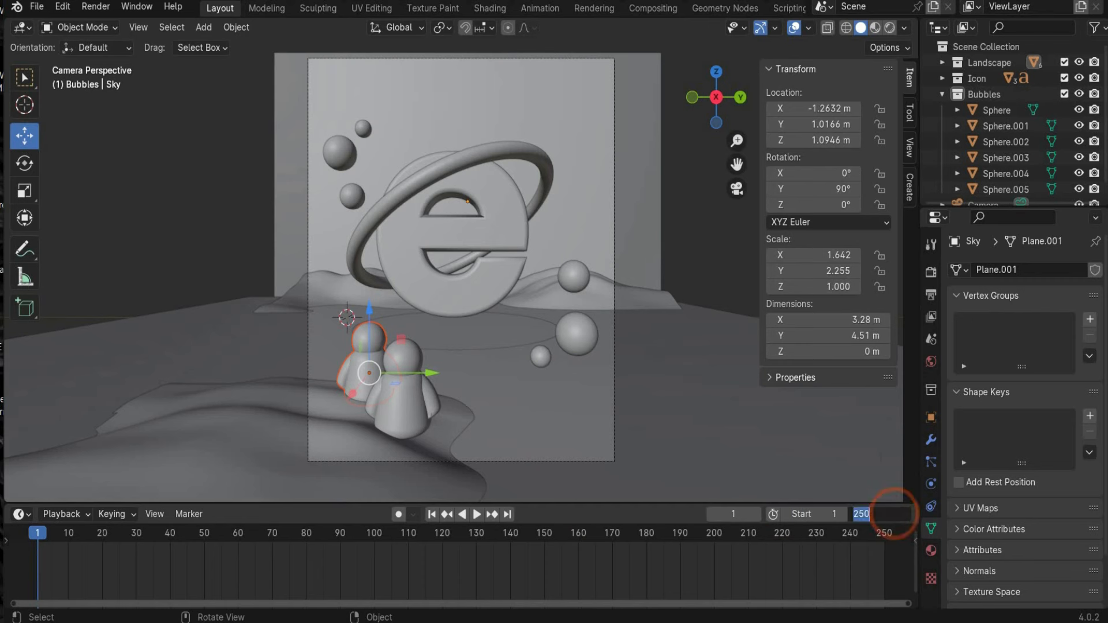
key(Return)
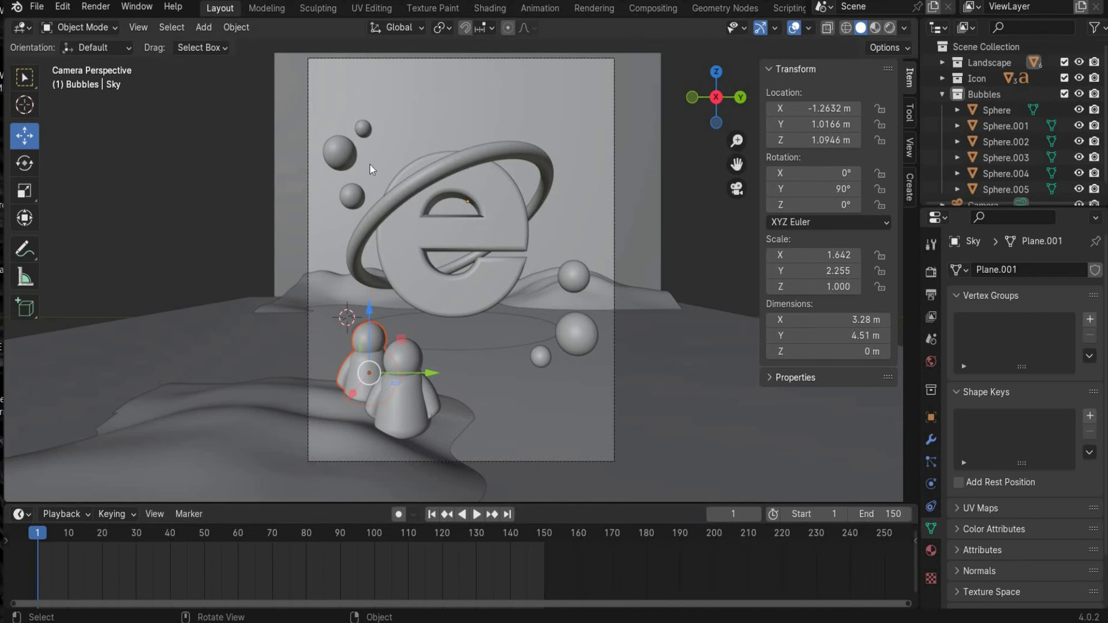
- Enable auto keying and keyframe all six bubble spheres at their resting position on frames 1 and 150
click(362, 127)
shift+click(351, 178)
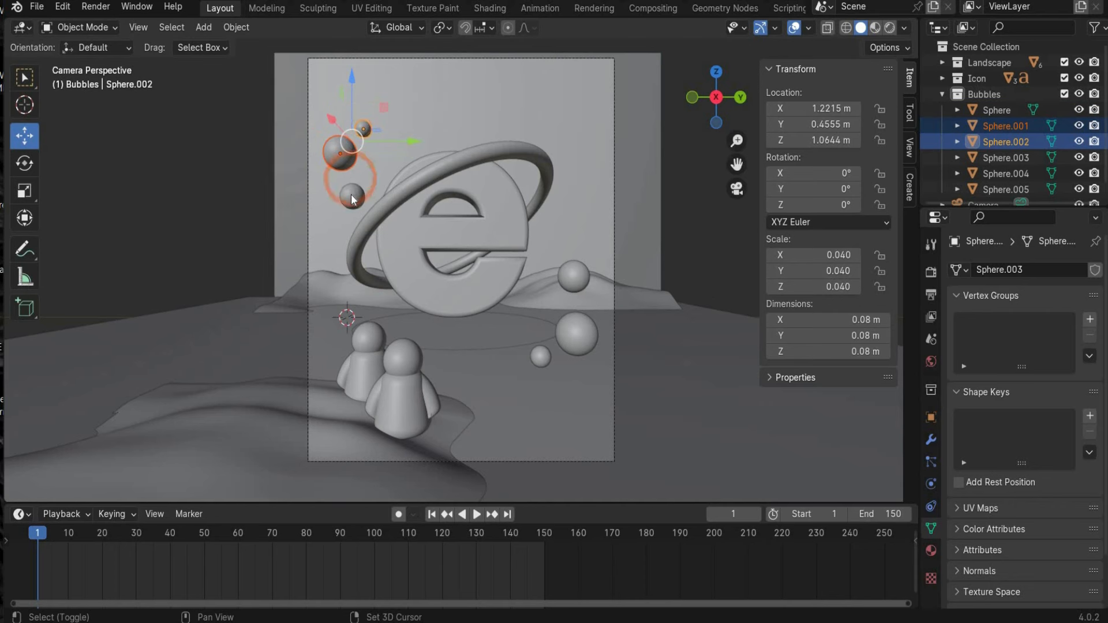
shift+click(352, 196)
shift+click(541, 356)
shift+click(578, 334)
shift+click(573, 275)
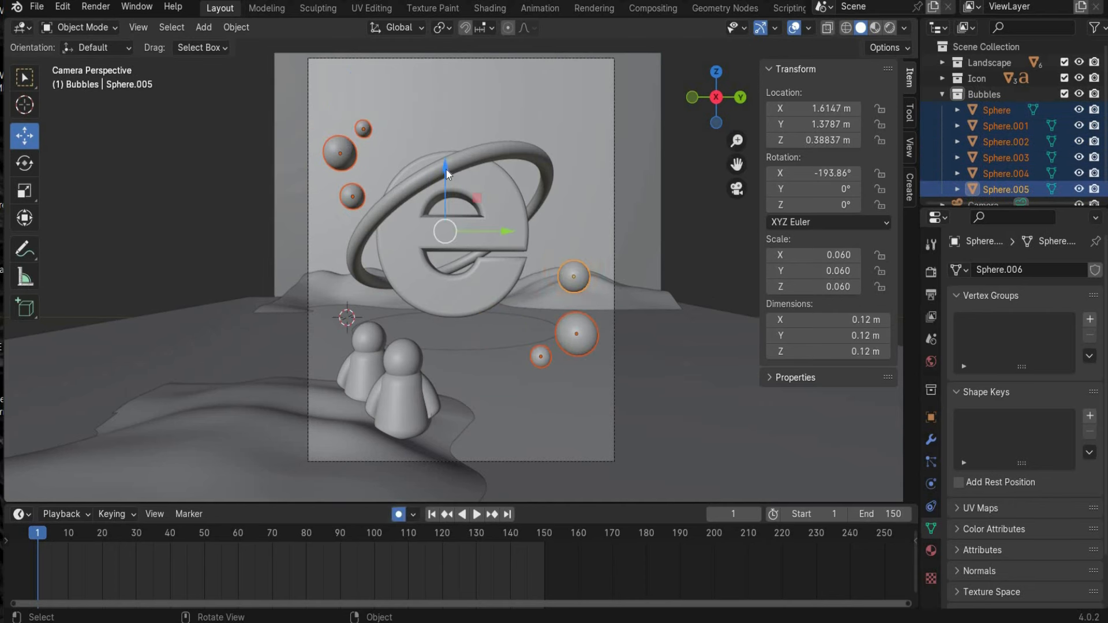
drag(446, 169, 447, 168)
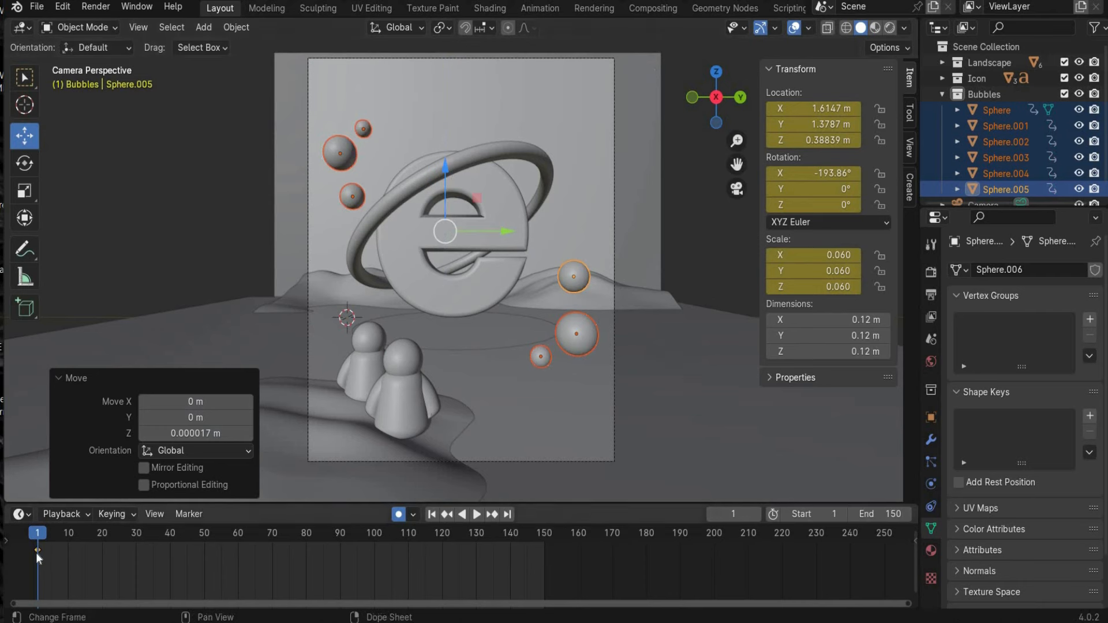
drag(44, 536, 544, 525)
key(space)
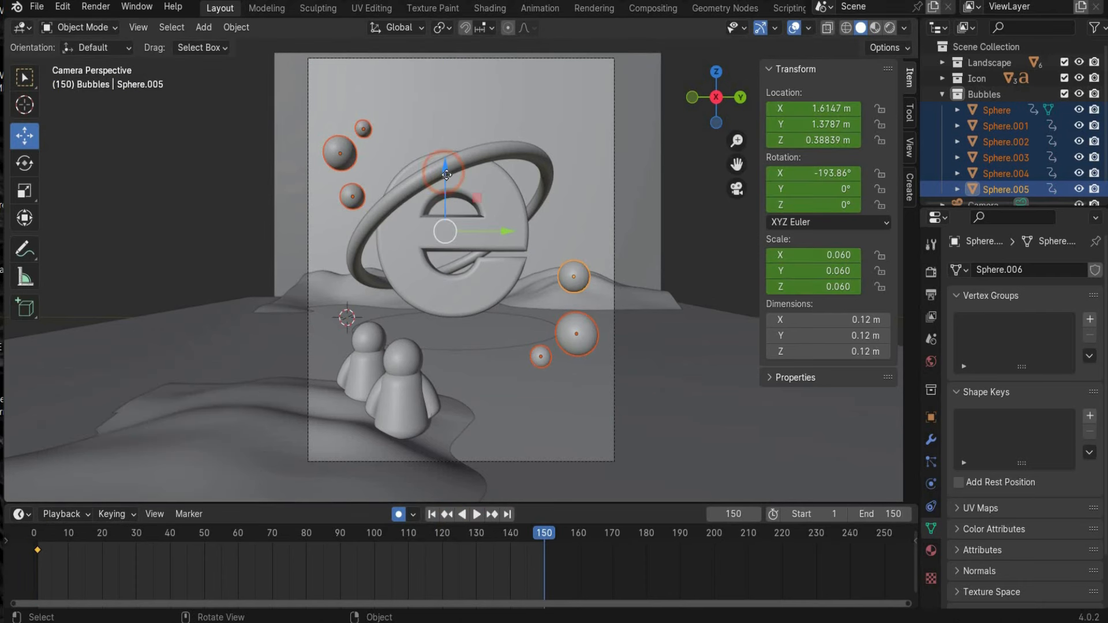
drag(447, 174, 447, 176)
- Raise all six bubbles slightly along Z at frame 60, lower them about 0.048 m at frame 104, and preview the motion
drag(295, 539, 237, 541)
drag(445, 163, 445, 148)
drag(340, 534, 387, 527)
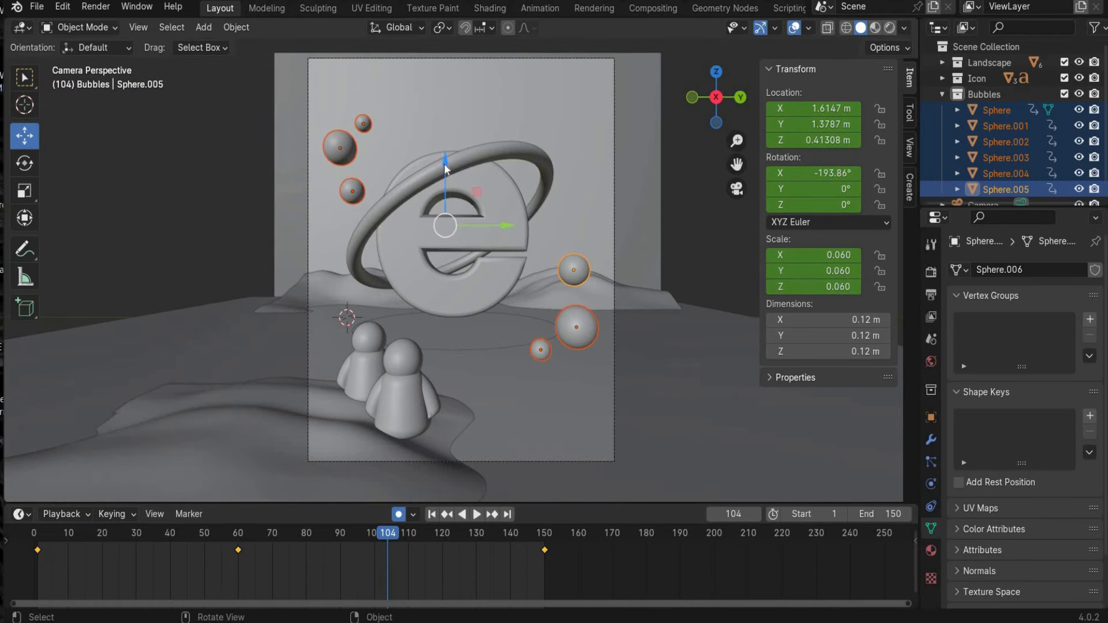
drag(445, 164, 445, 176)
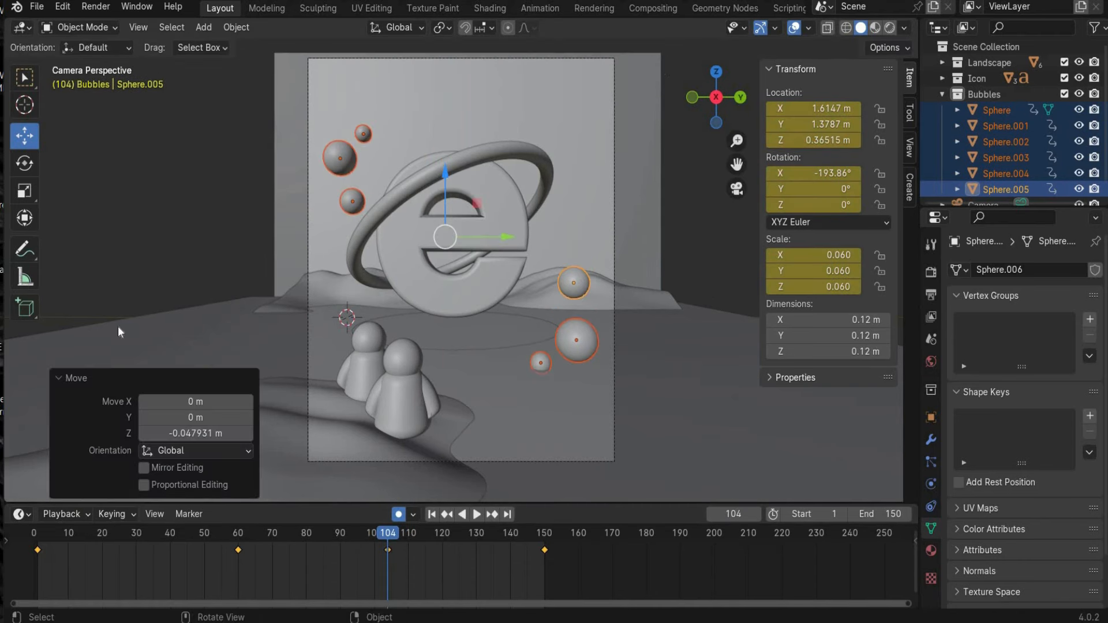
click(209, 202)
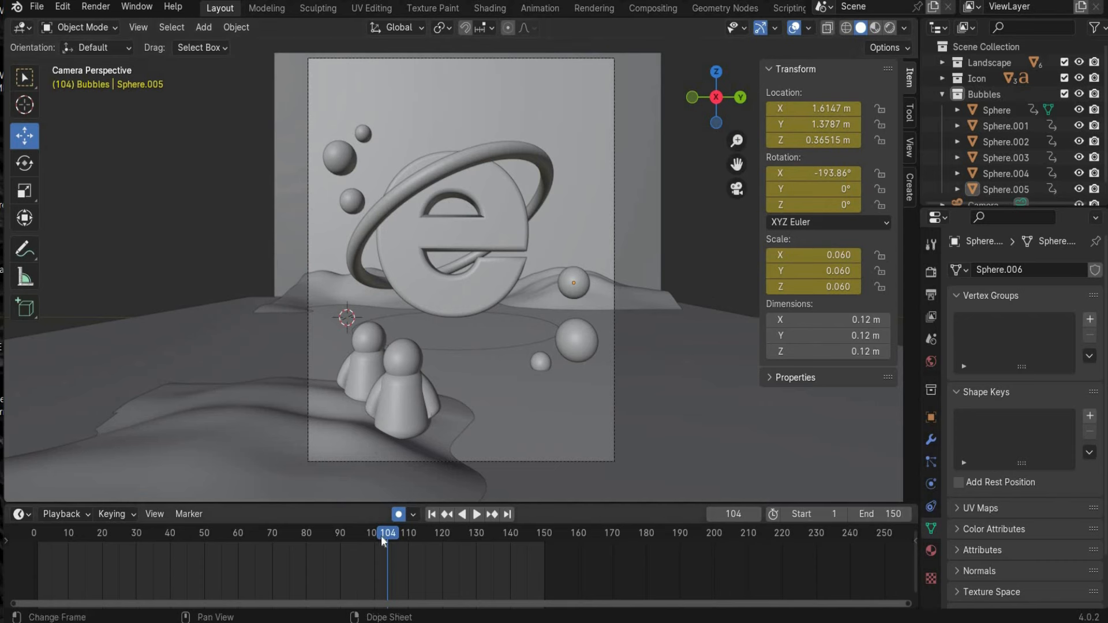
drag(380, 535, 37, 538)
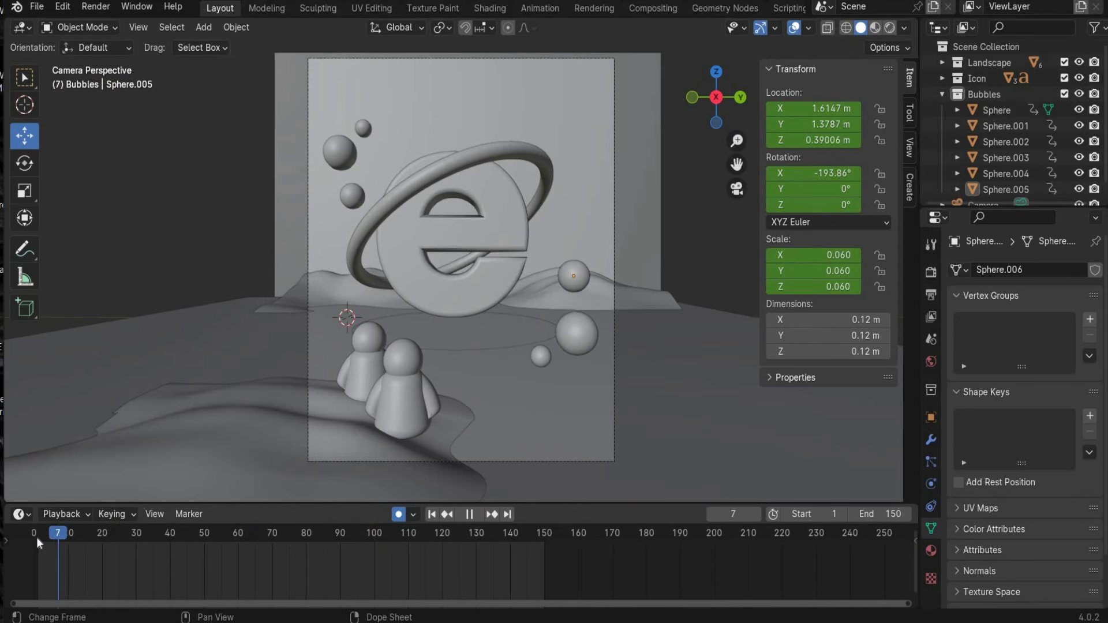
- Retime the smallest upper bubble by moving its frame 60 keyframe to 48 and its frame 104 keyframe earlier
click(364, 129)
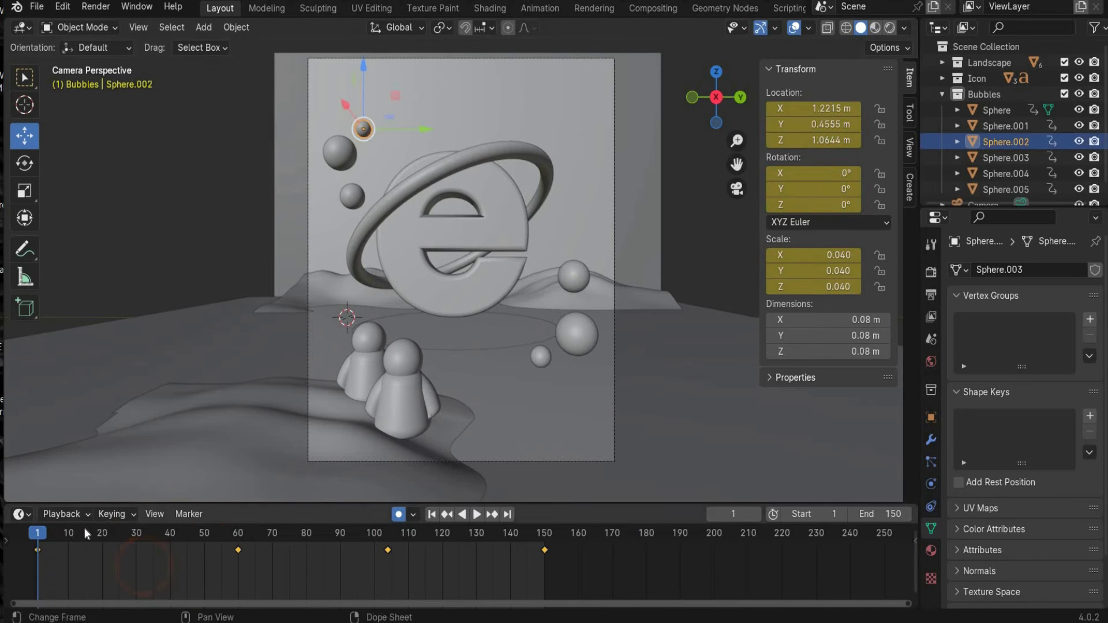
key(space)
key(space)
click(234, 549)
key(g)
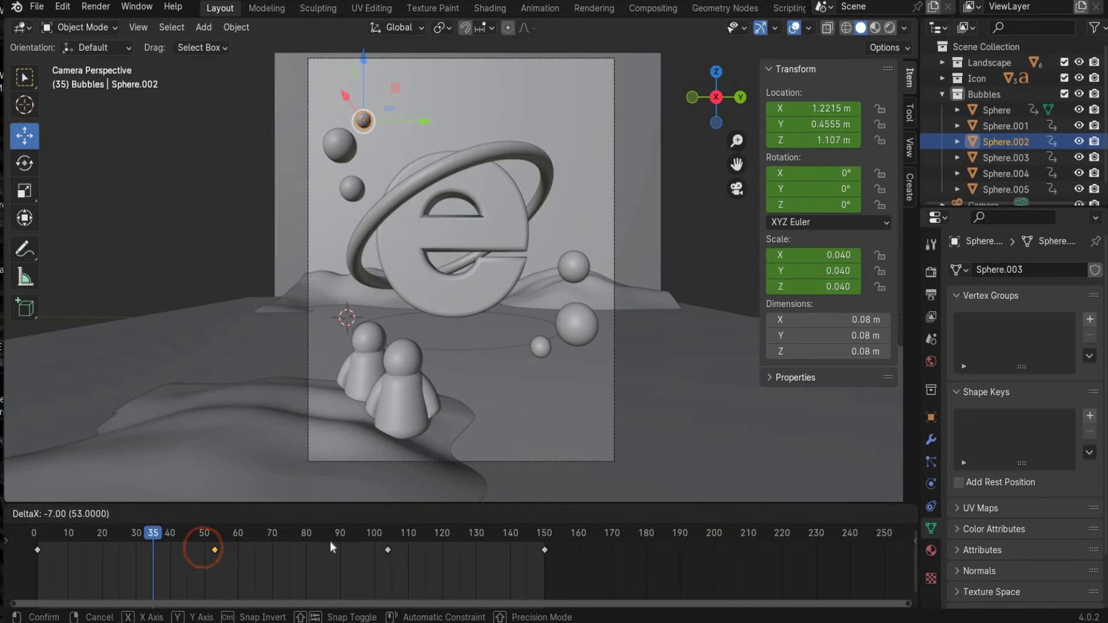
click(333, 544)
click(391, 549)
key(g)
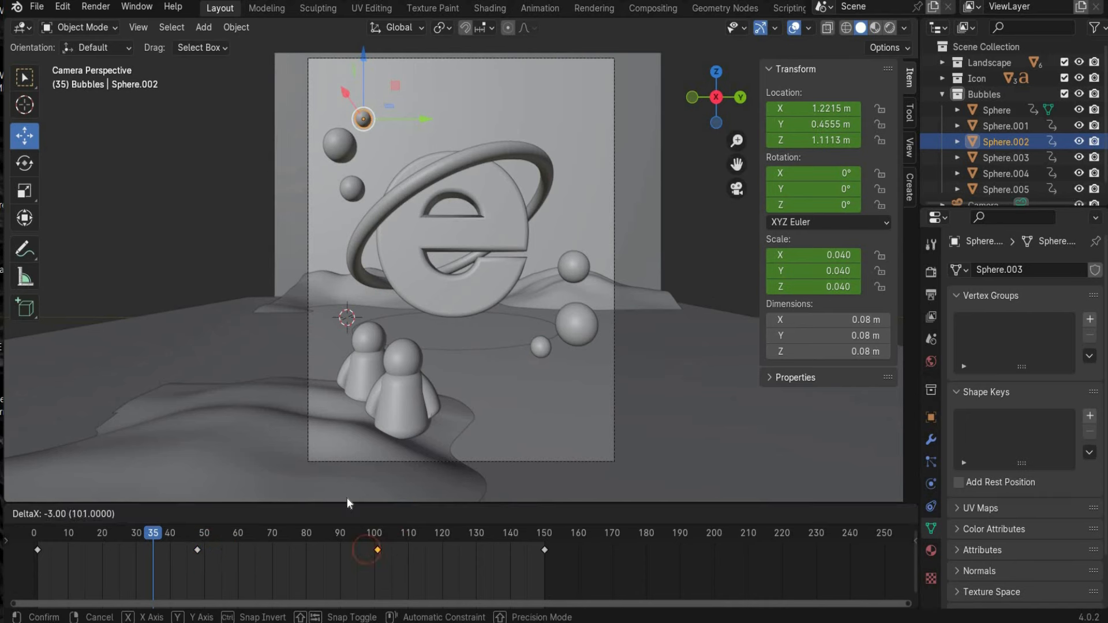
click(345, 552)
- Retime the largest upper bubble by moving its two middle keyframes to about frames 67 and 91
click(339, 146)
click(238, 550)
key(g)
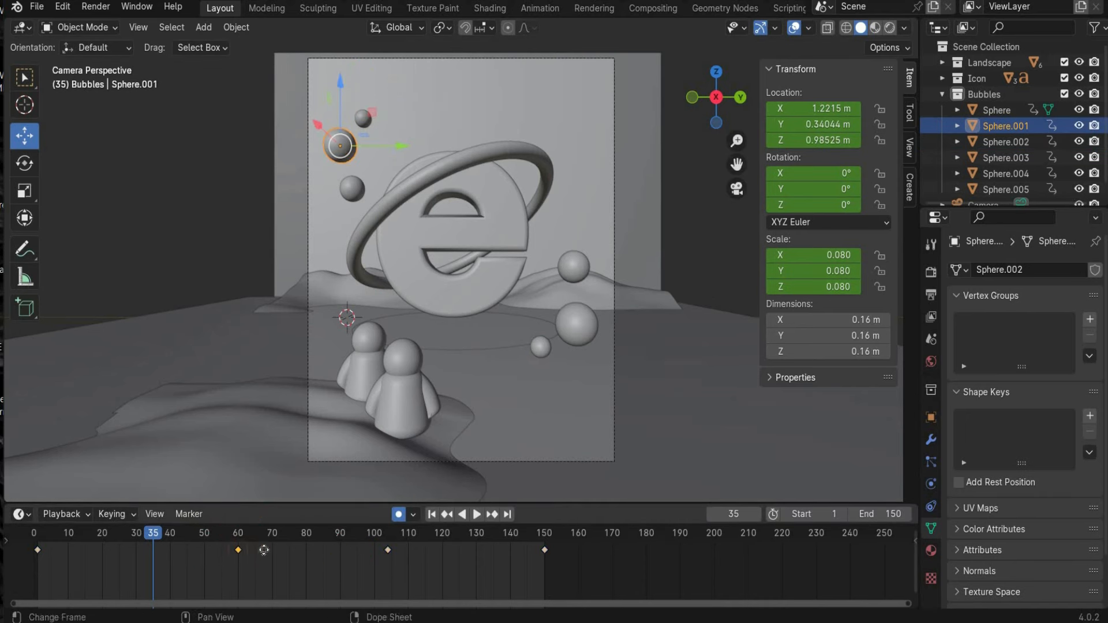
click(366, 544)
click(387, 549)
key(g)
click(344, 549)
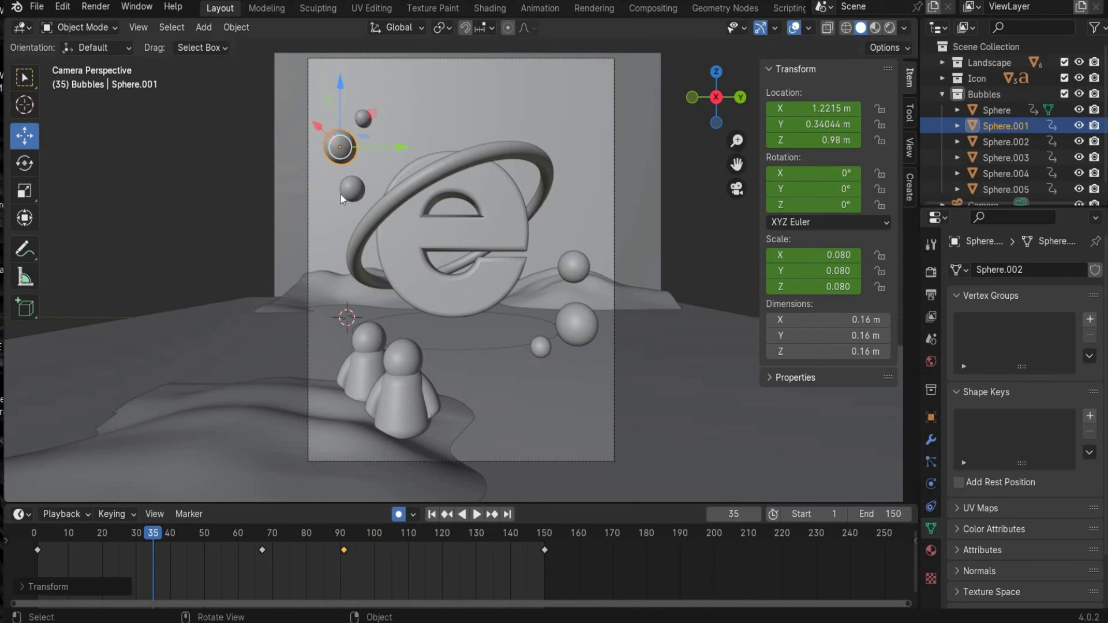
- Offset the medium upper bubble's timing by moving its frame 60 keyframe later and its frame 104 keyframe earlier
click(351, 189)
click(238, 549)
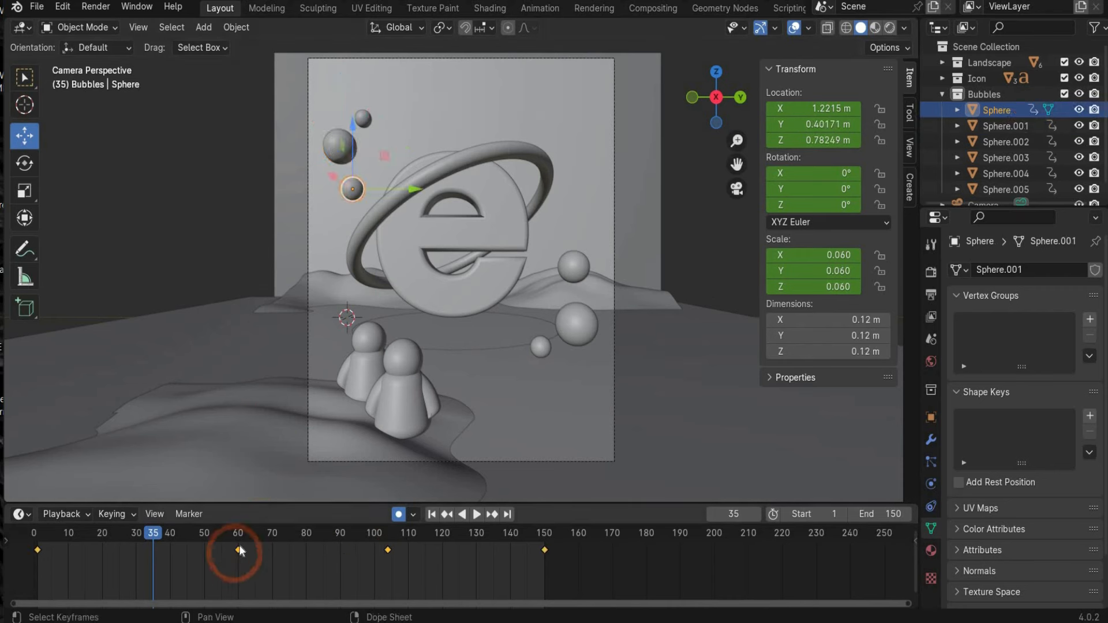
key(g)
click(289, 556)
click(388, 549)
key(g)
click(353, 555)
- Retime the medium bubble of the lower group by moving its two middle keyframes to about frames 70 and 95
click(574, 267)
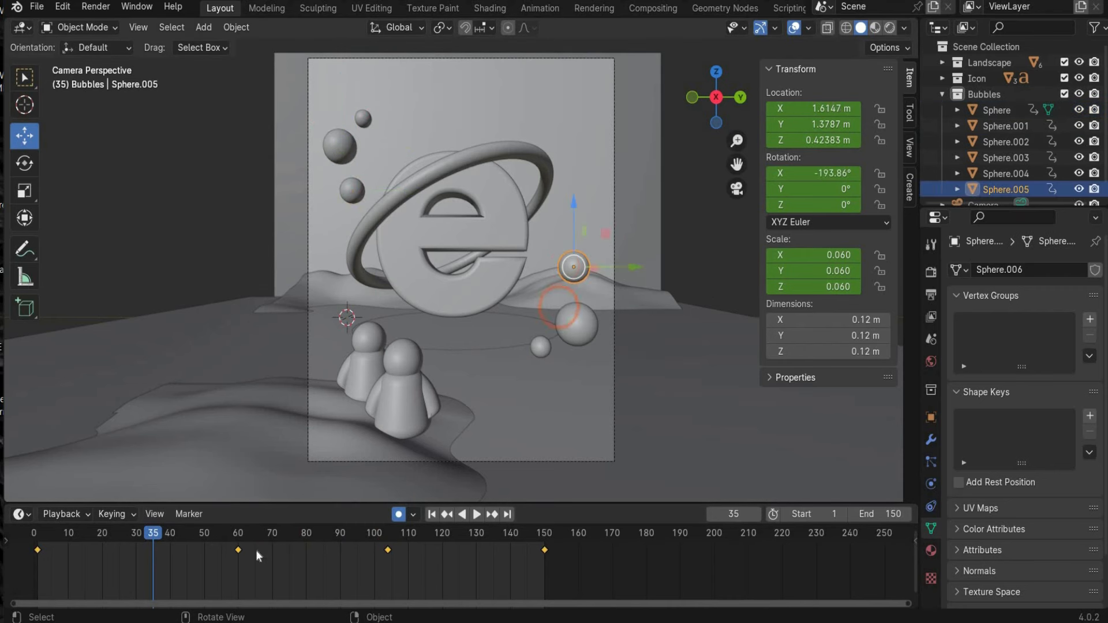
click(240, 550)
key(g)
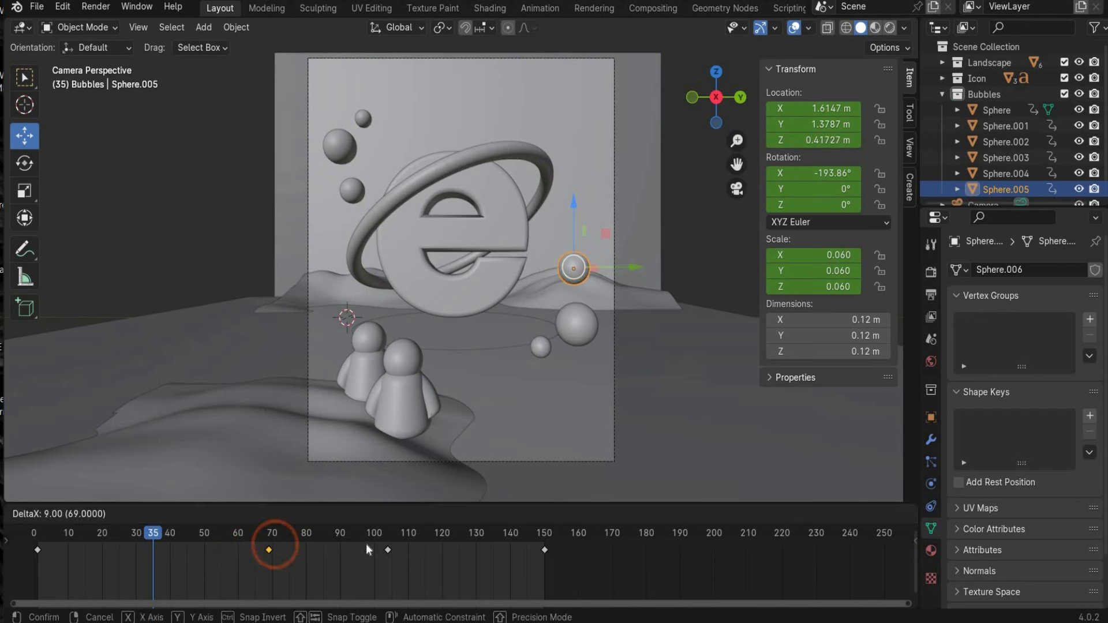
click(366, 543)
click(387, 550)
key(g)
click(353, 550)
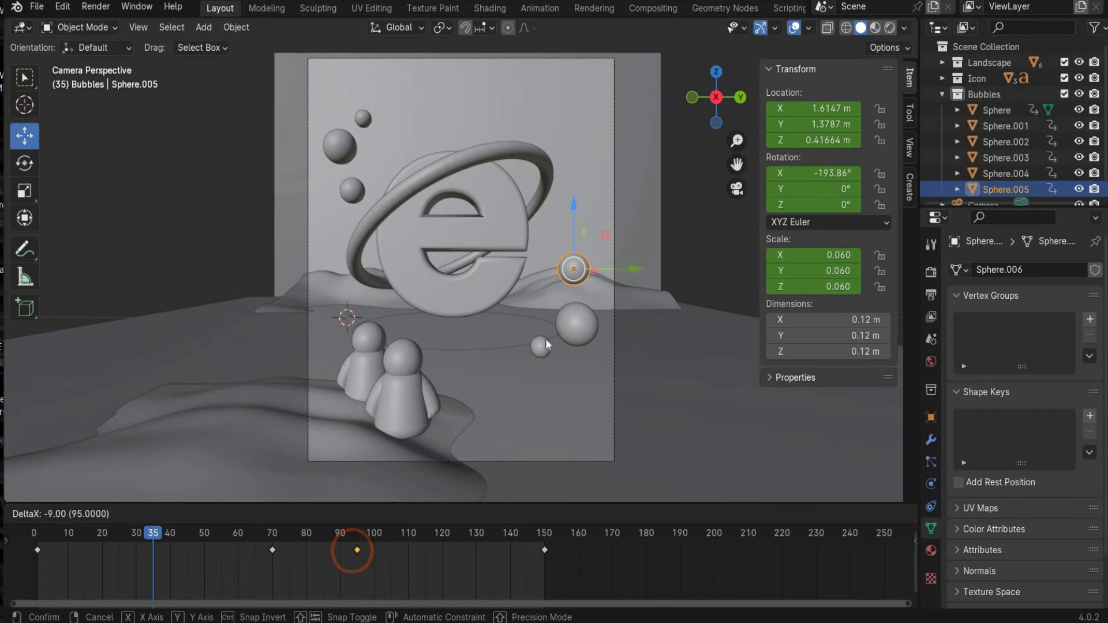
- Retime the largest bubble of the lower group by moving its middle keyframes to about frames 69 and 97
click(576, 325)
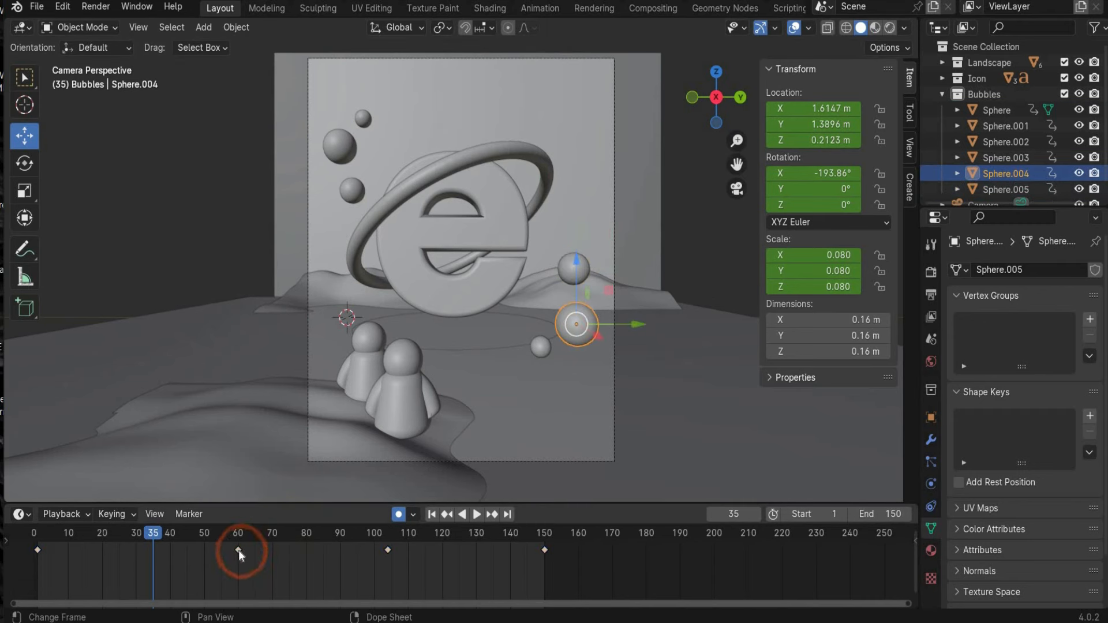
click(238, 549)
key(g)
click(383, 546)
click(363, 551)
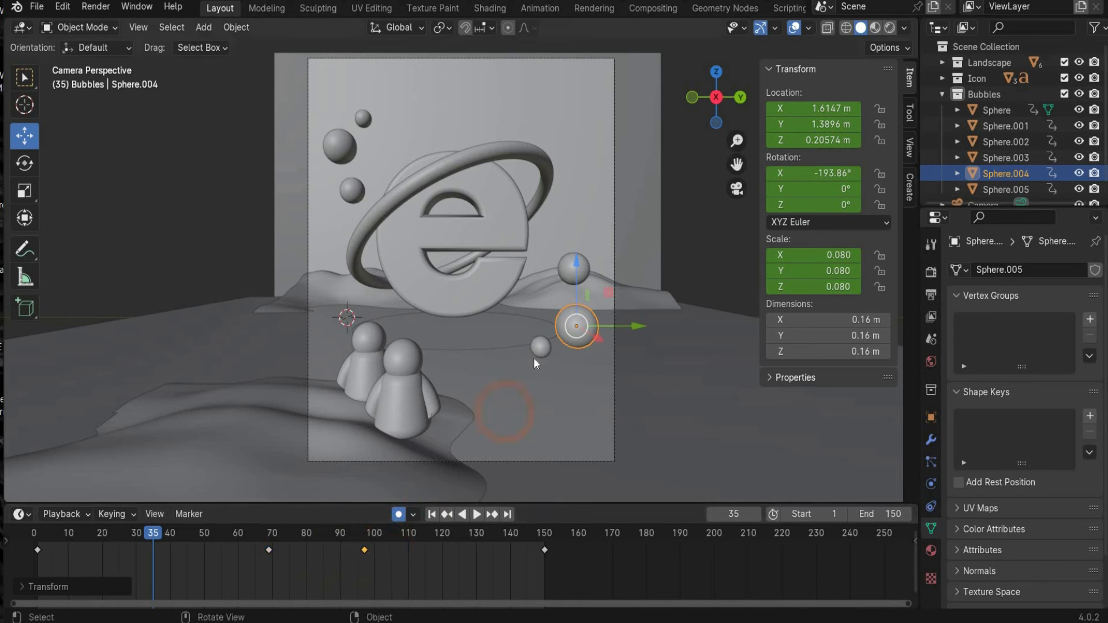
- Retime the smallest bubble of the lower group by moving its middle keyframes to about frames 55 and 86
click(540, 347)
click(241, 550)
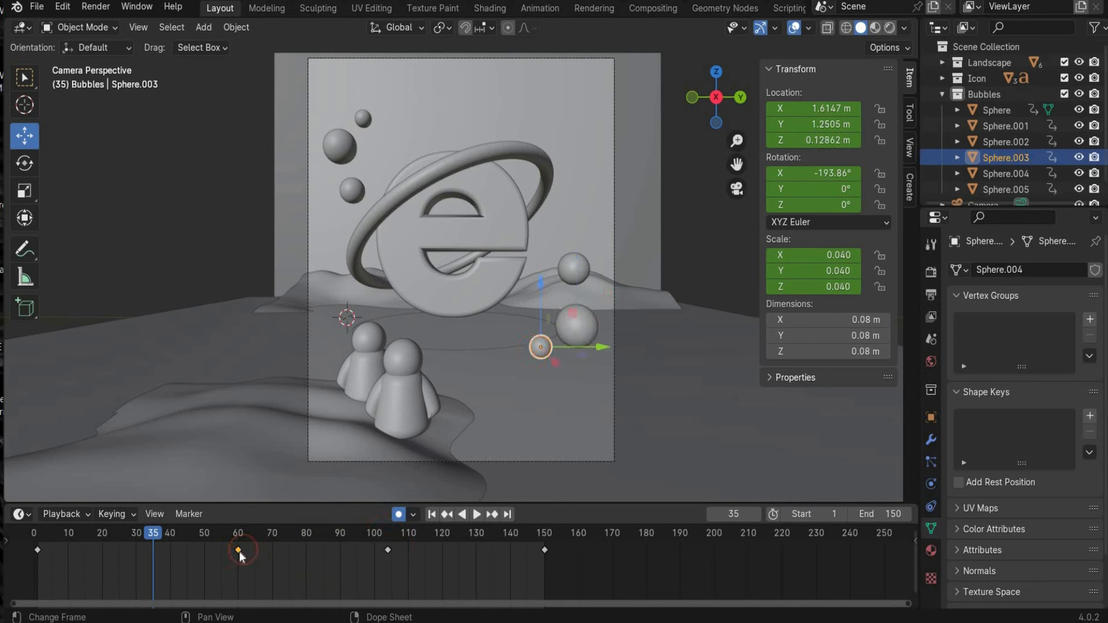
drag(238, 552, 221, 552)
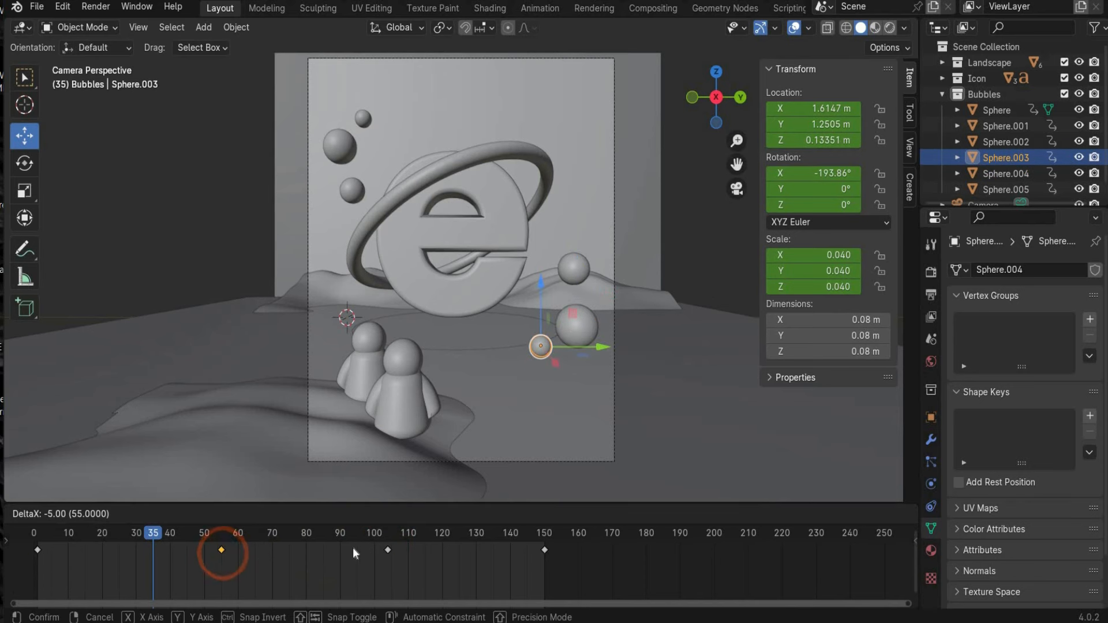
click(383, 552)
drag(385, 549, 322, 548)
- Play back the staggered bubble animation and return to frame 1
drag(152, 532, 143, 533)
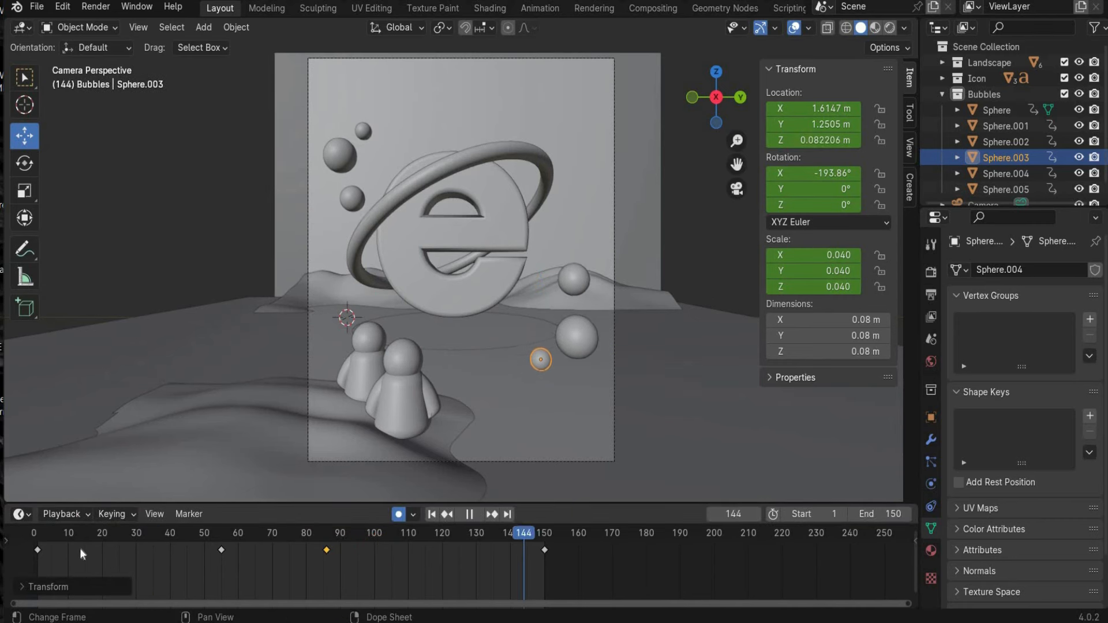
drag(35, 556, 38, 556)
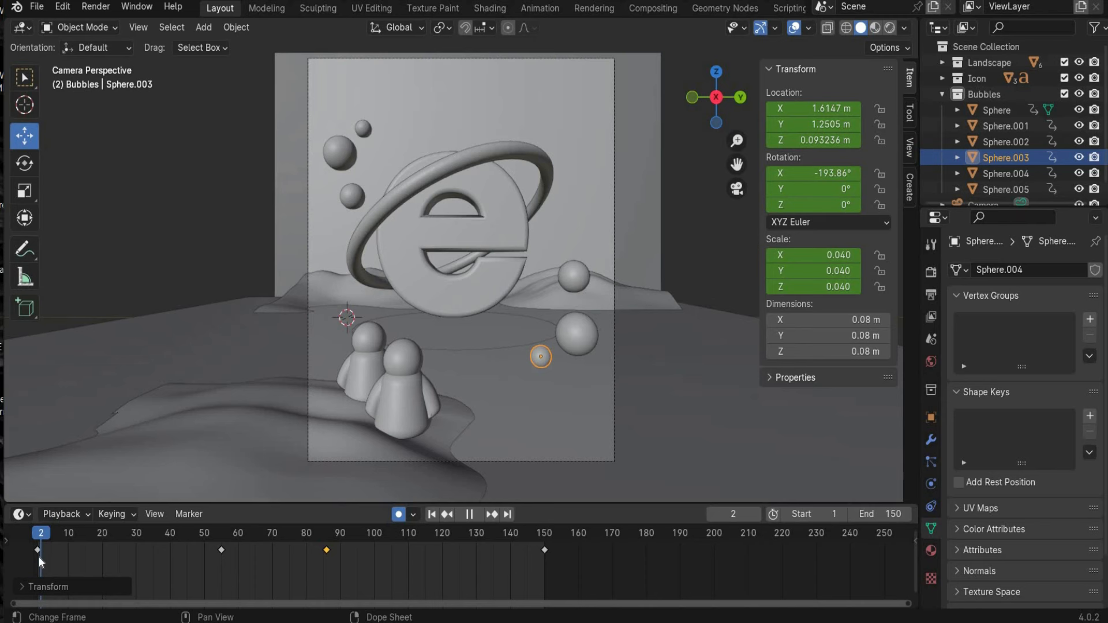
key(space)
- Keyframe the e text and its ring together at frames 1 and 150, then raise both about 0.036 m along Z at frame 75
click(419, 230)
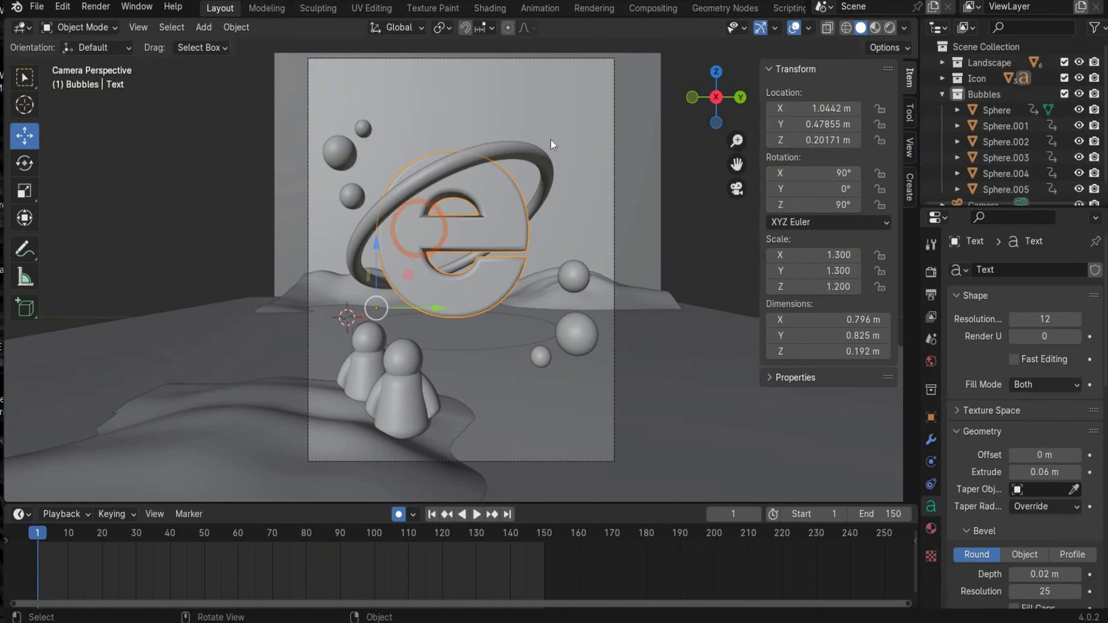
shift+click(529, 151)
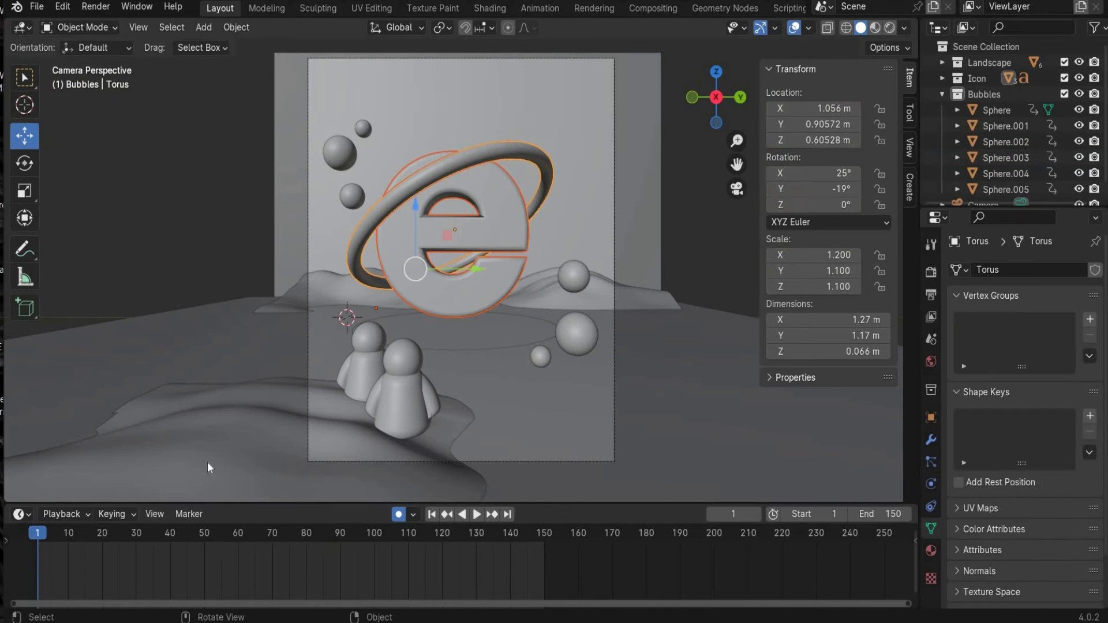
click(419, 210)
key(i)
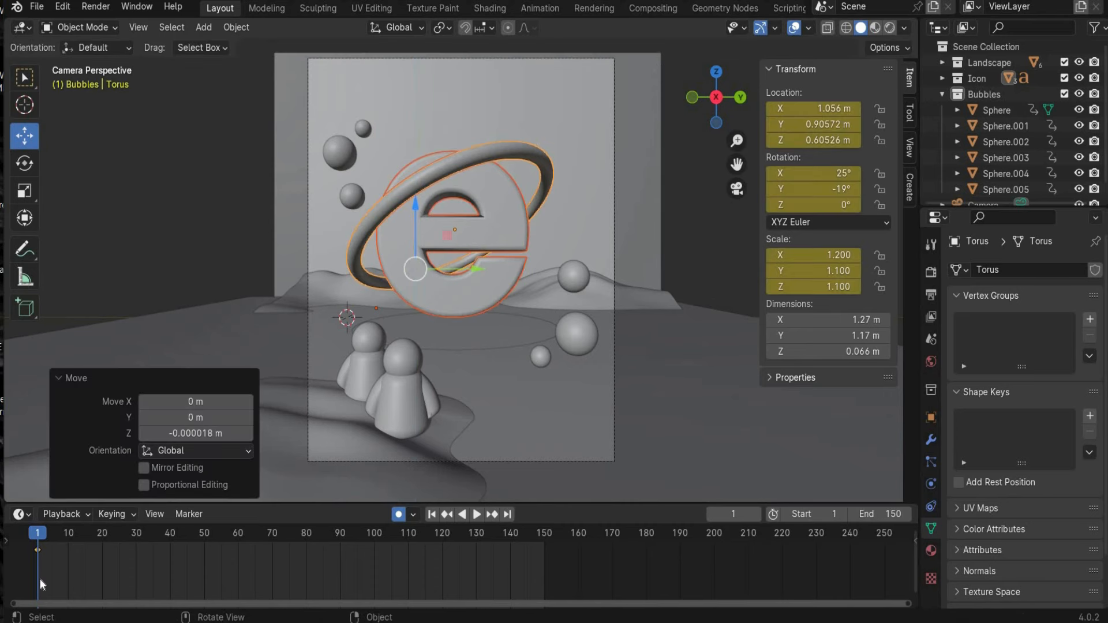
drag(38, 531, 544, 534)
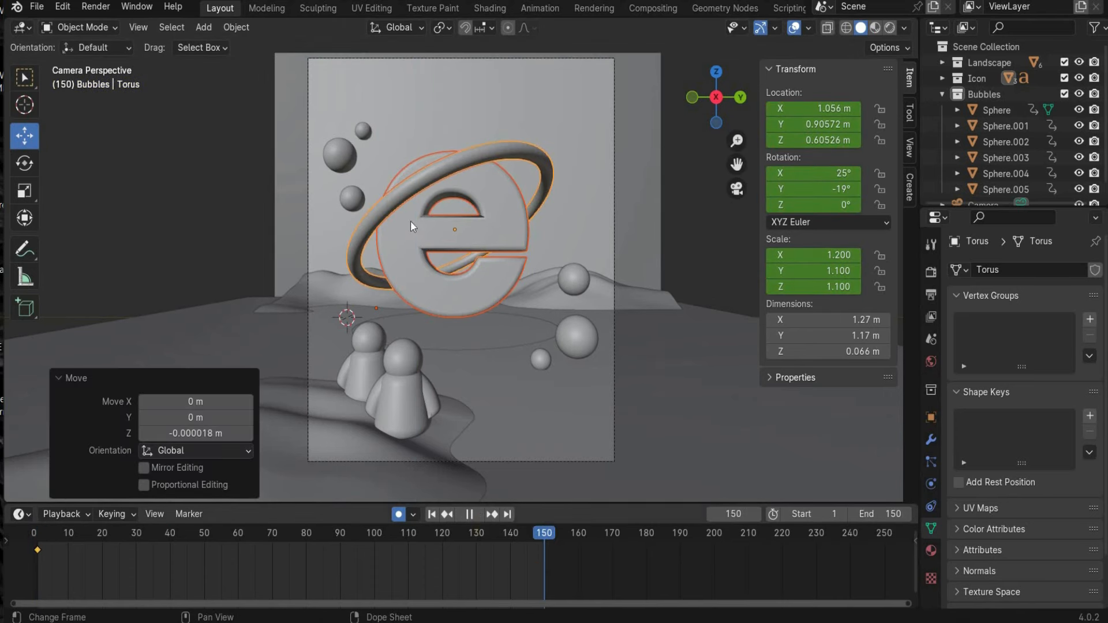
click(413, 210)
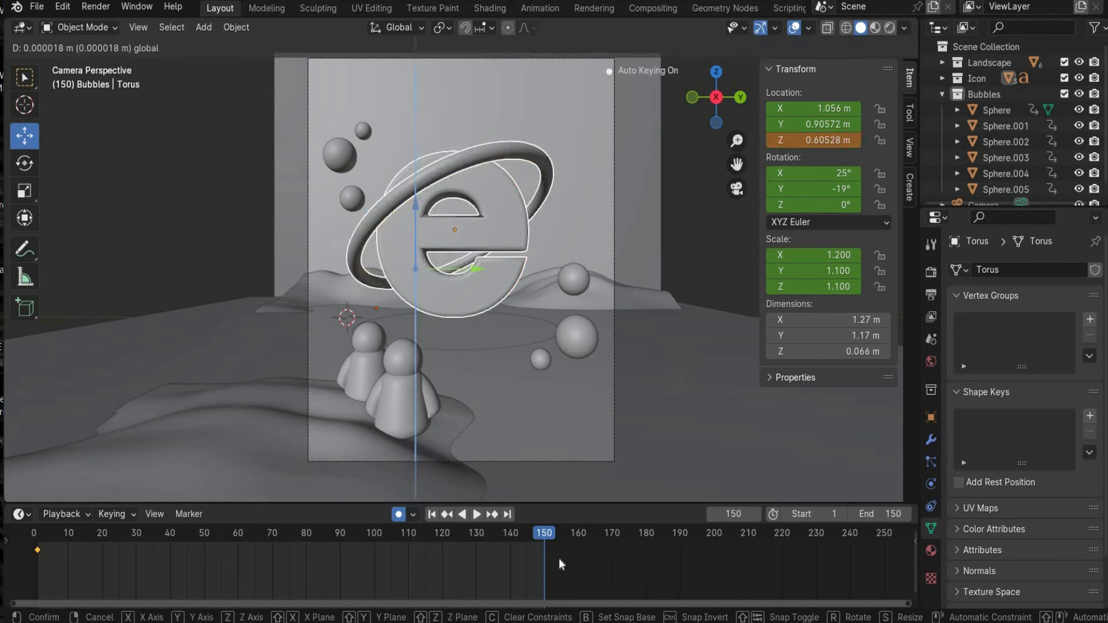
click(289, 535)
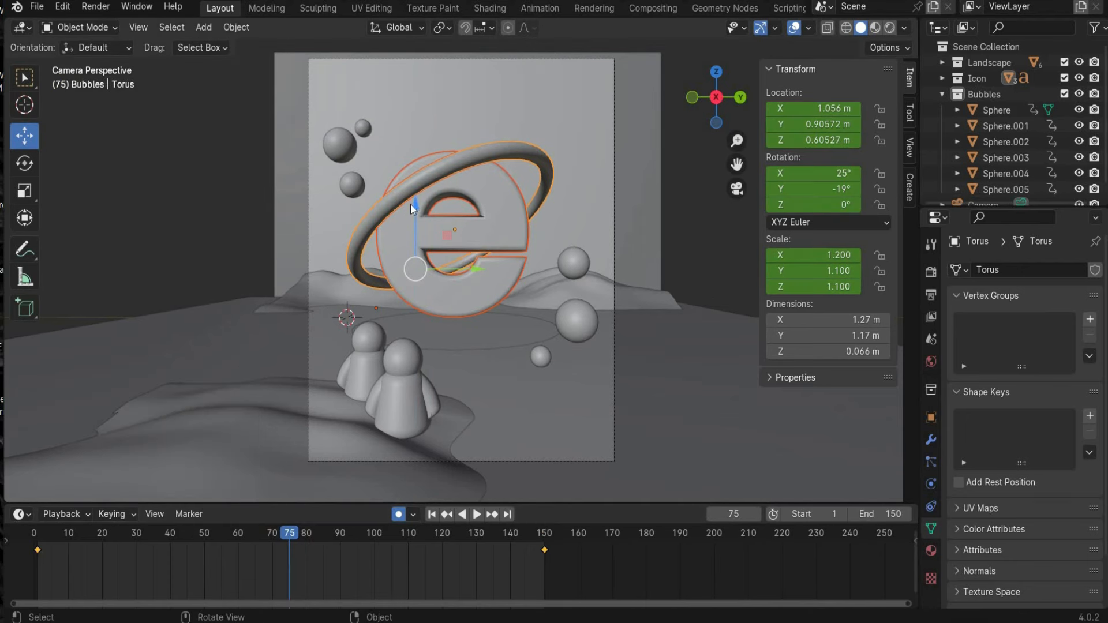
drag(417, 201, 425, 196)
- Rotate the e and its ring in the positive Z direction at frame 42 and by -6.07° about Z at frame 117, then play the animation
click(176, 536)
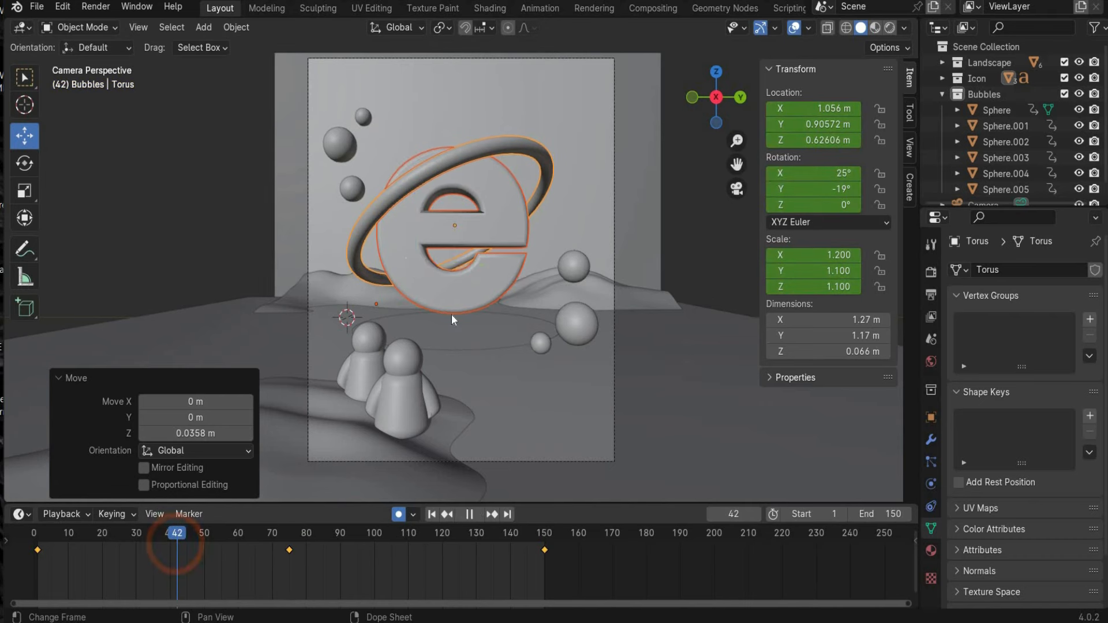
key(r)
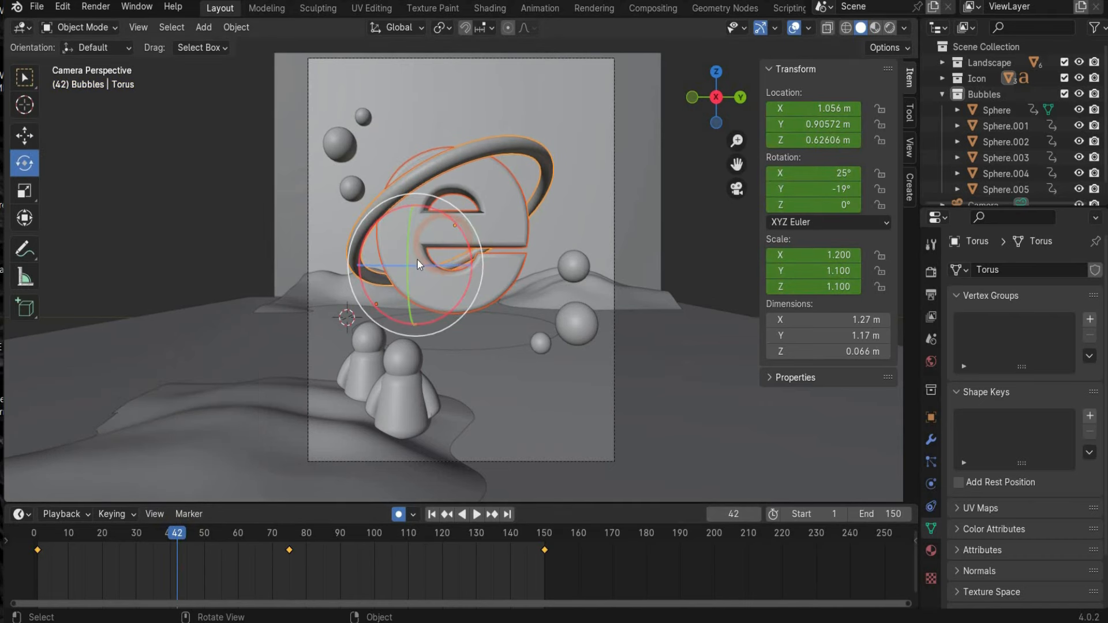
drag(417, 266, 407, 237)
drag(180, 535, 432, 536)
drag(408, 243, 400, 266)
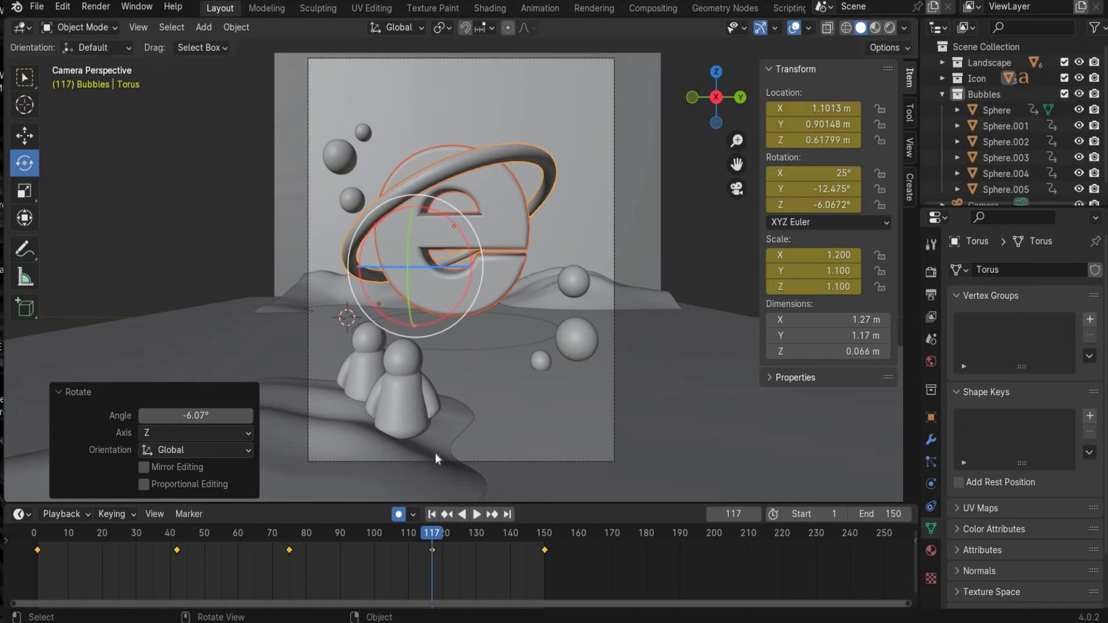
key(space)
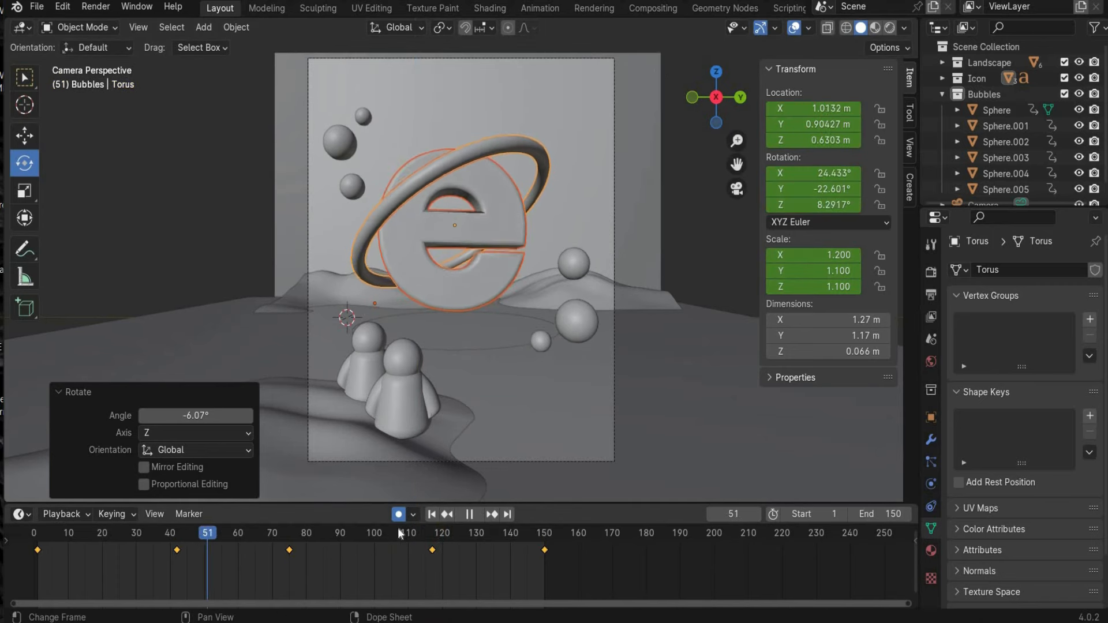
- Stop playback, return to frame 1 with nothing selected, and collapse the Bubbles collection
key(space)
drag(577, 532, 39, 549)
click(162, 144)
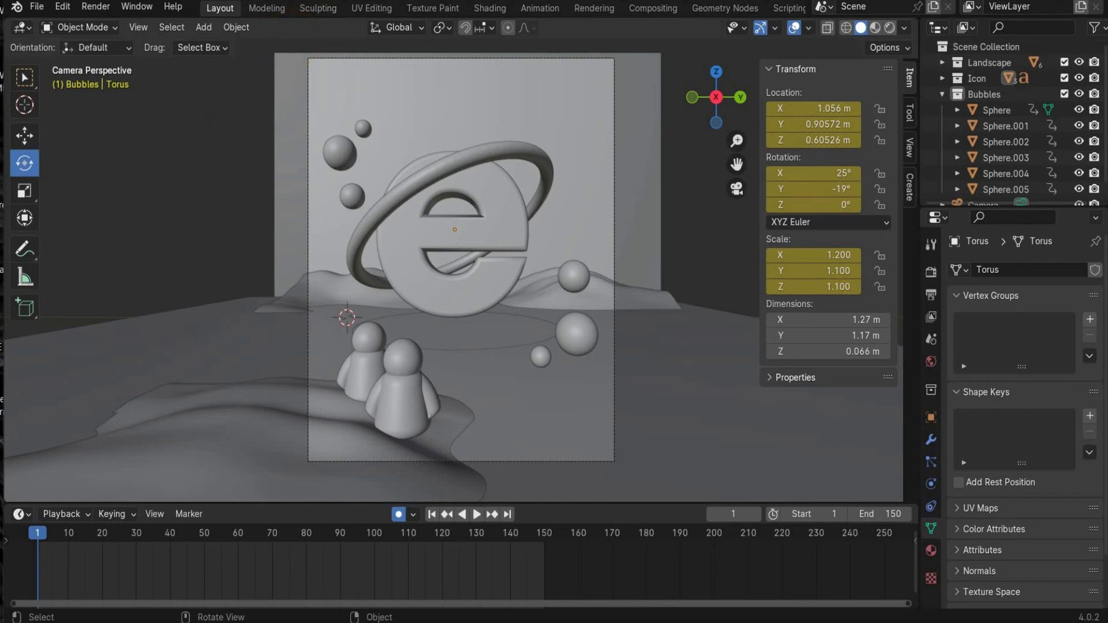
click(941, 94)
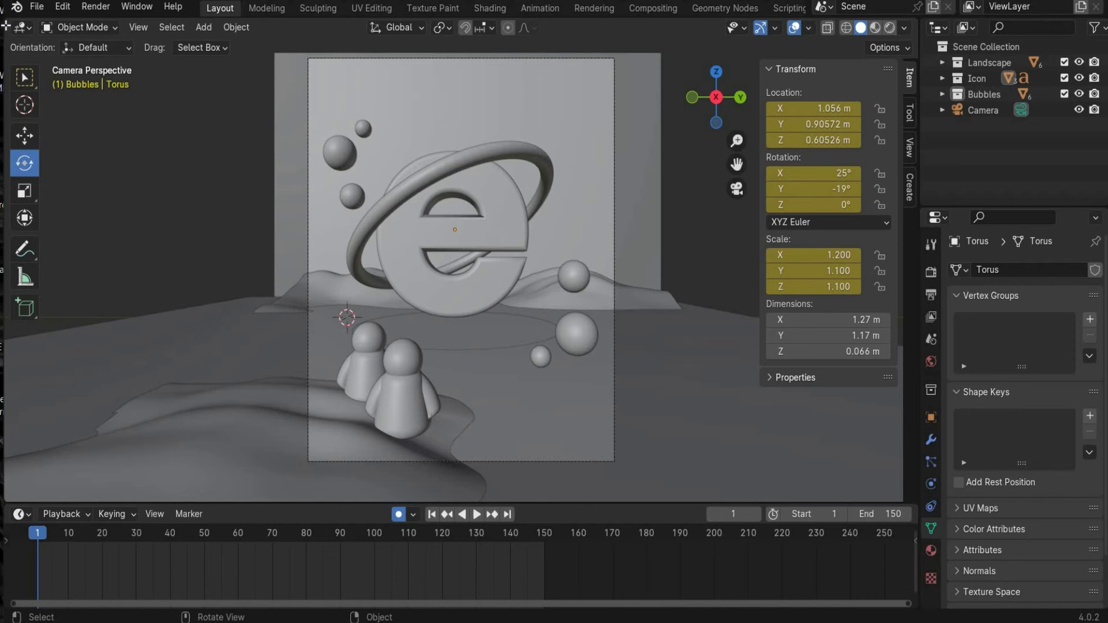
- Split off a Shader Editor beside the camera view and show the scene in rendered shading without the sidebar
drag(101, 32, 518, 36)
click(542, 29)
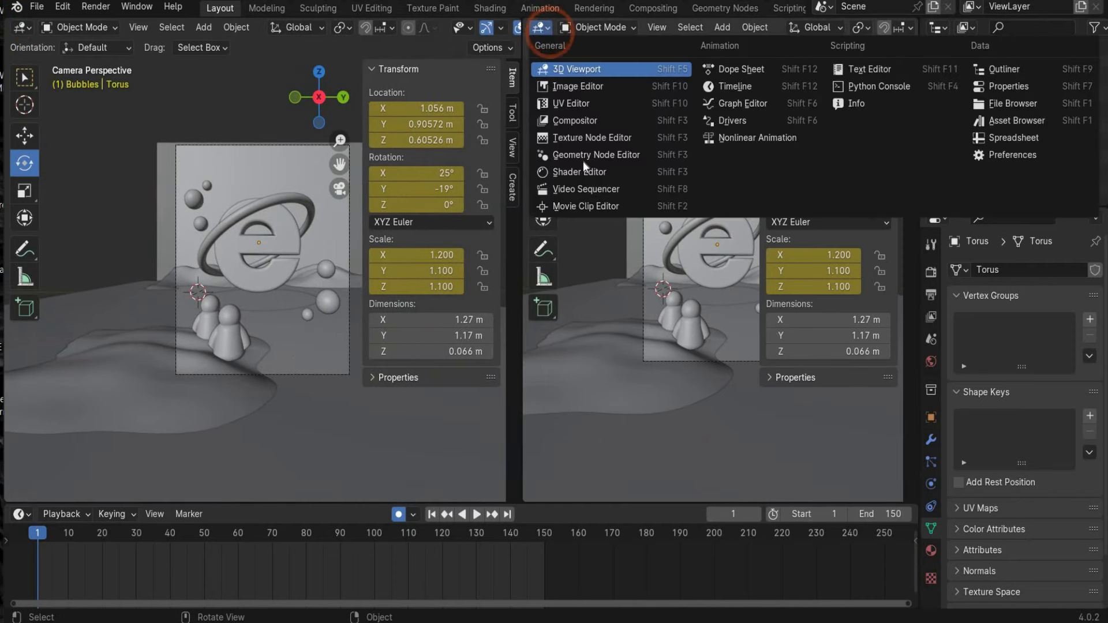
click(581, 171)
drag(757, 174, 1068, 179)
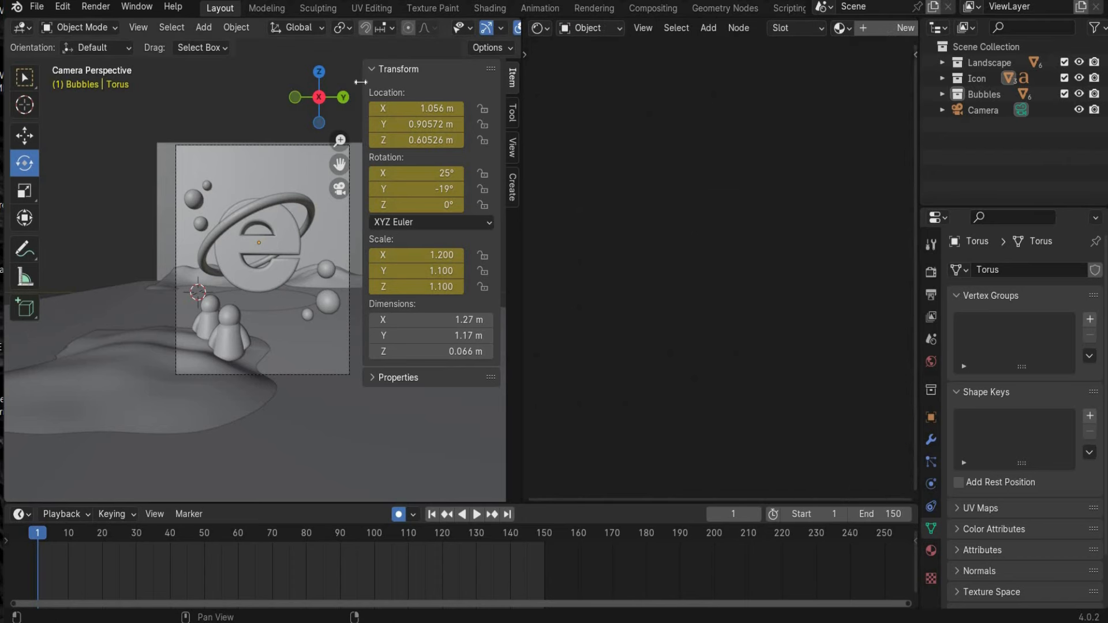
key(n)
drag(519, 35, 690, 36)
mouse_move(691, 162)
mouse_down()
mouse_move(690, 231)
mouse_move(514, 232)
mouse_up()
scroll(274, 261, up, 2)
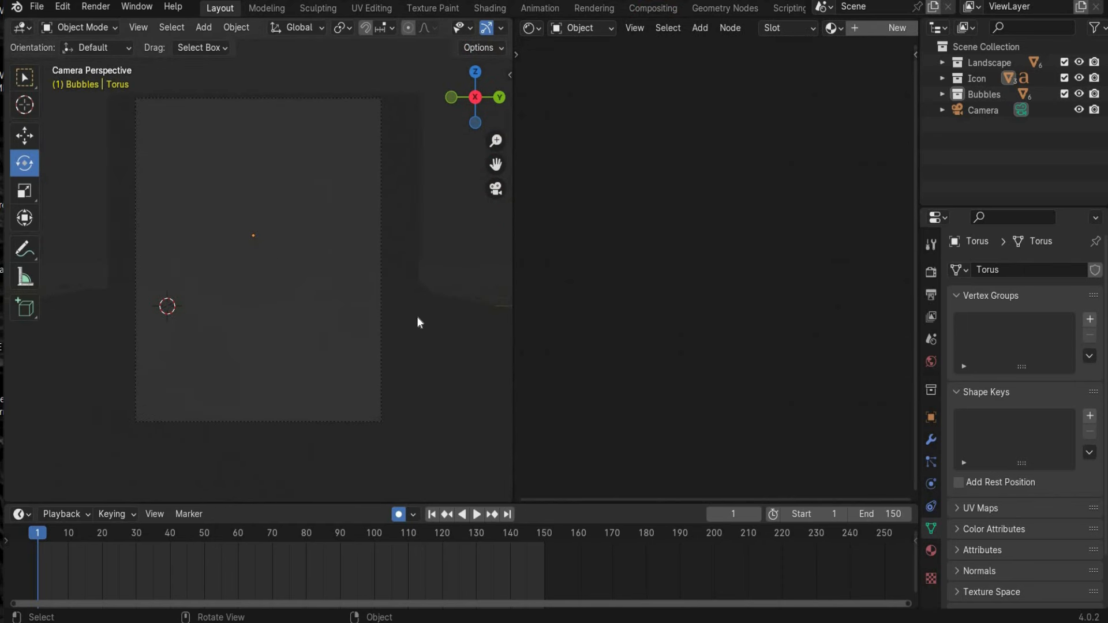
- Display the World shader nodes and feed the Background color from a new Environment Texture node
click(594, 28)
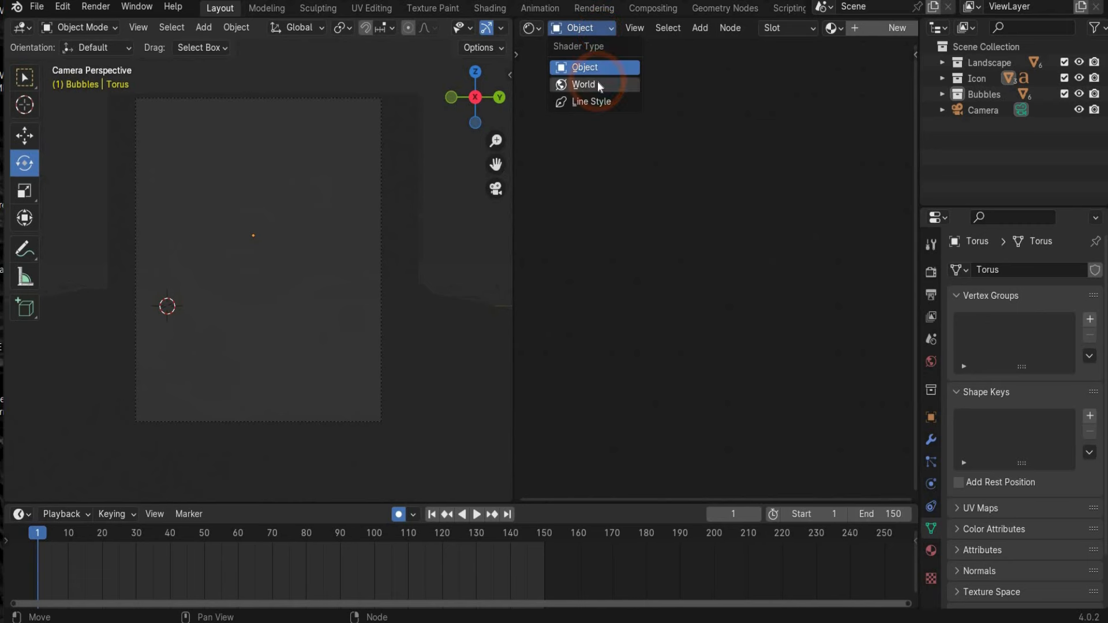
click(596, 84)
click(686, 329)
scroll(681, 323, up, 3)
middle_drag(681, 323, 815, 291)
drag(718, 245, 685, 258)
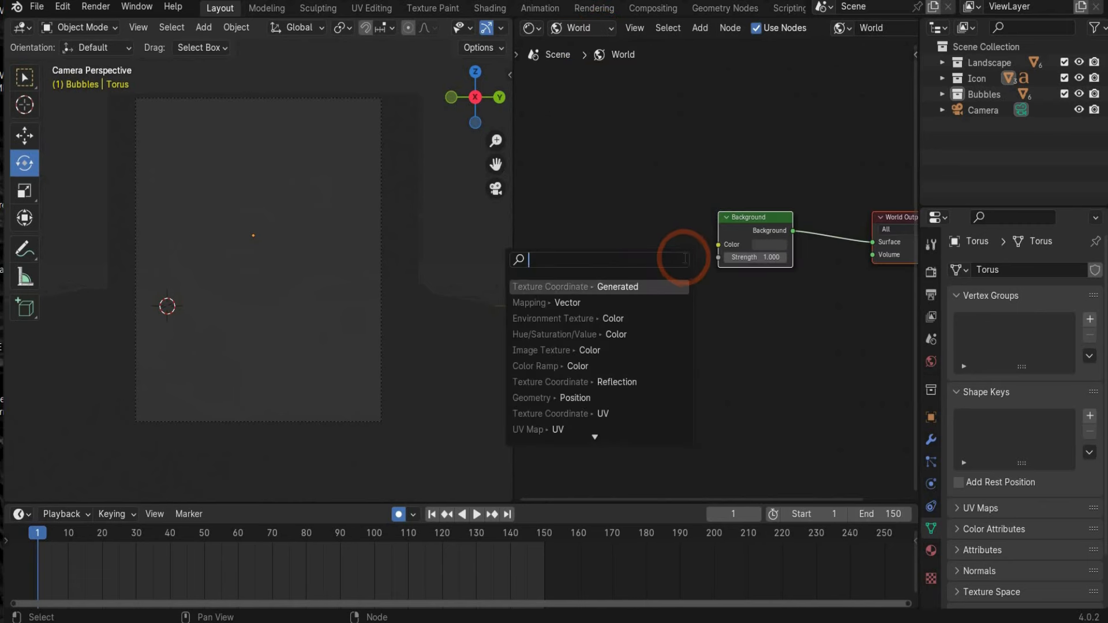
text(envio)
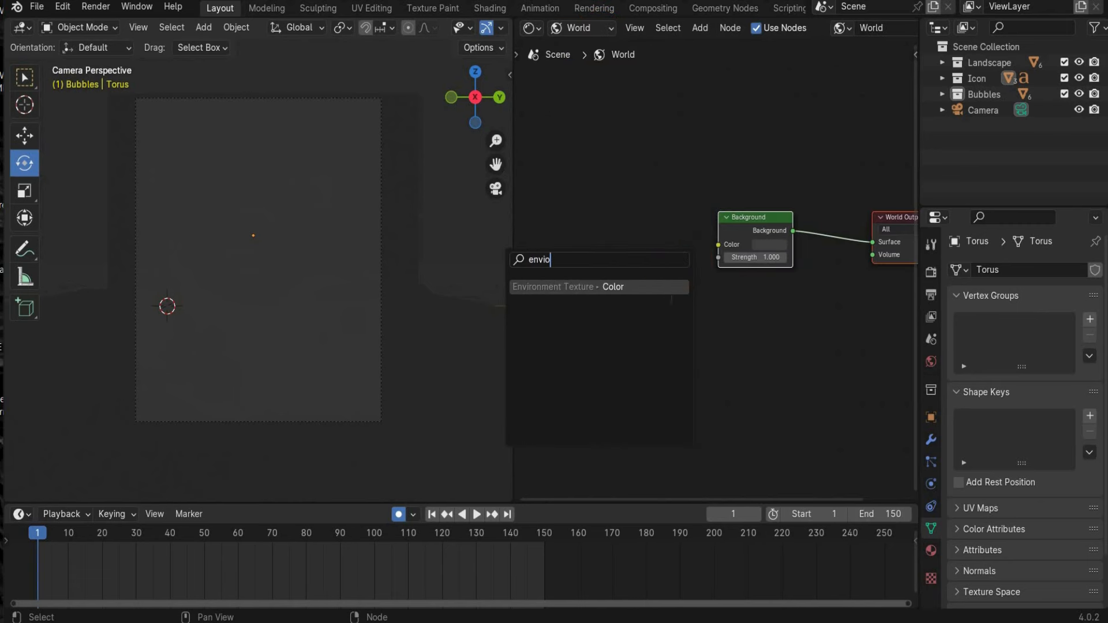
click(657, 287)
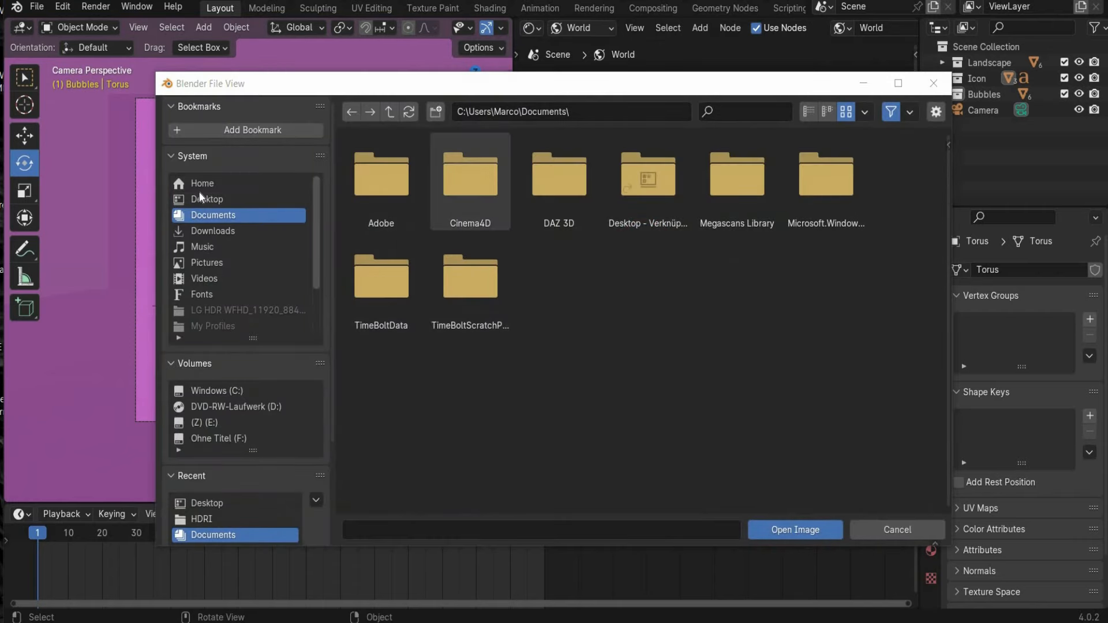
- Load the 5df1ee9e3b3b5… sky image from the Desktop as the environment texture and set the Background strength to 1.5
click(207, 199)
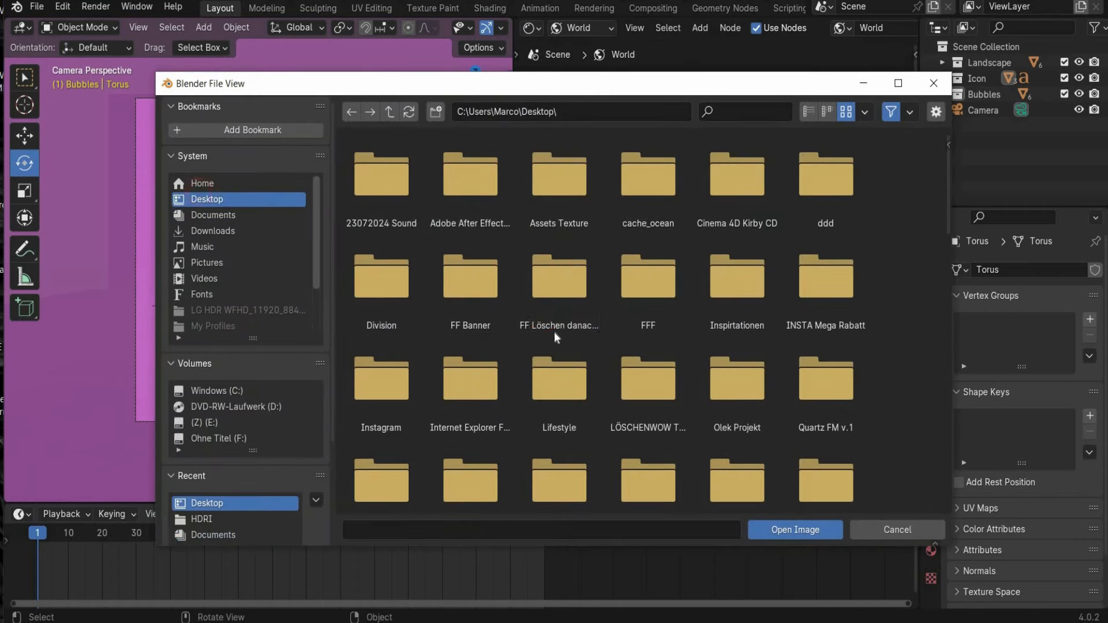
scroll(826, 391, down, 8)
scroll(826, 391, up, 5)
double_click(827, 395)
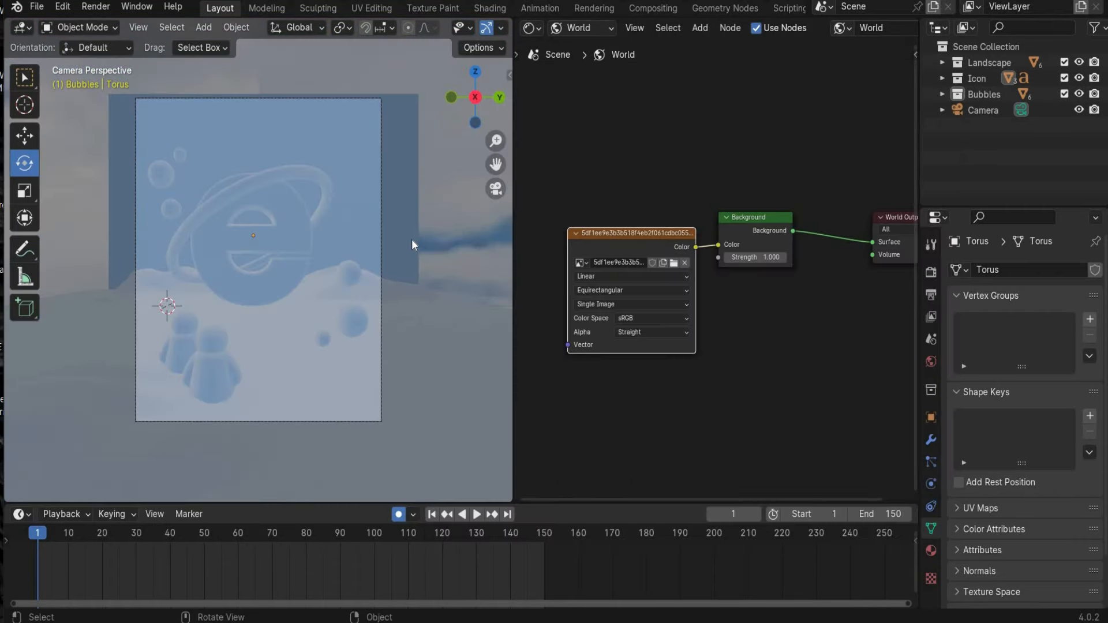
click(756, 257)
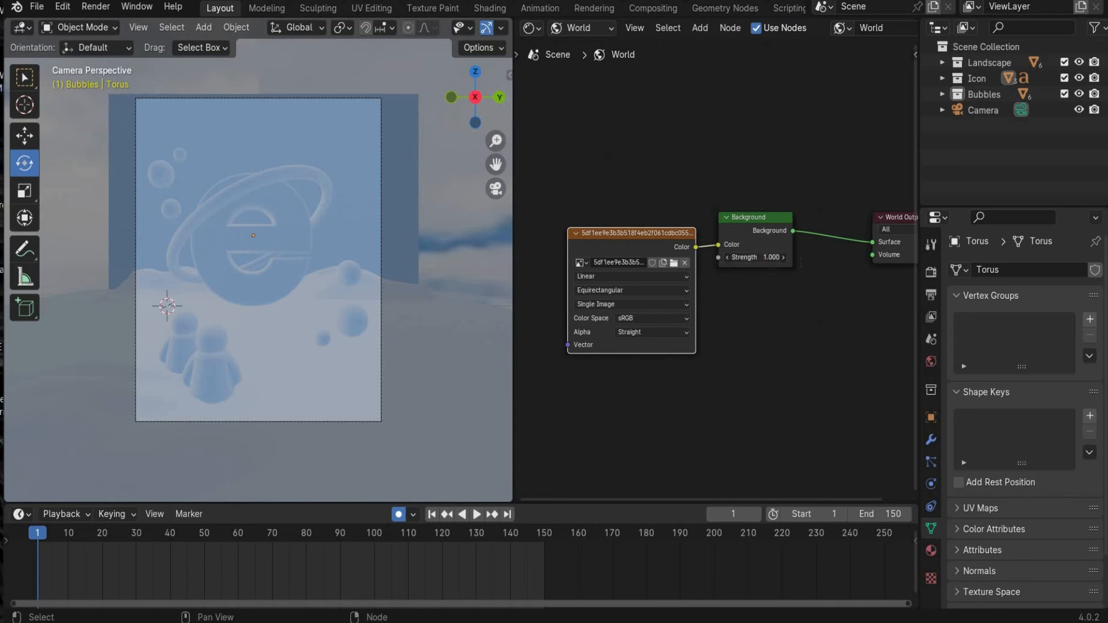
text(1.5)
key(Return)
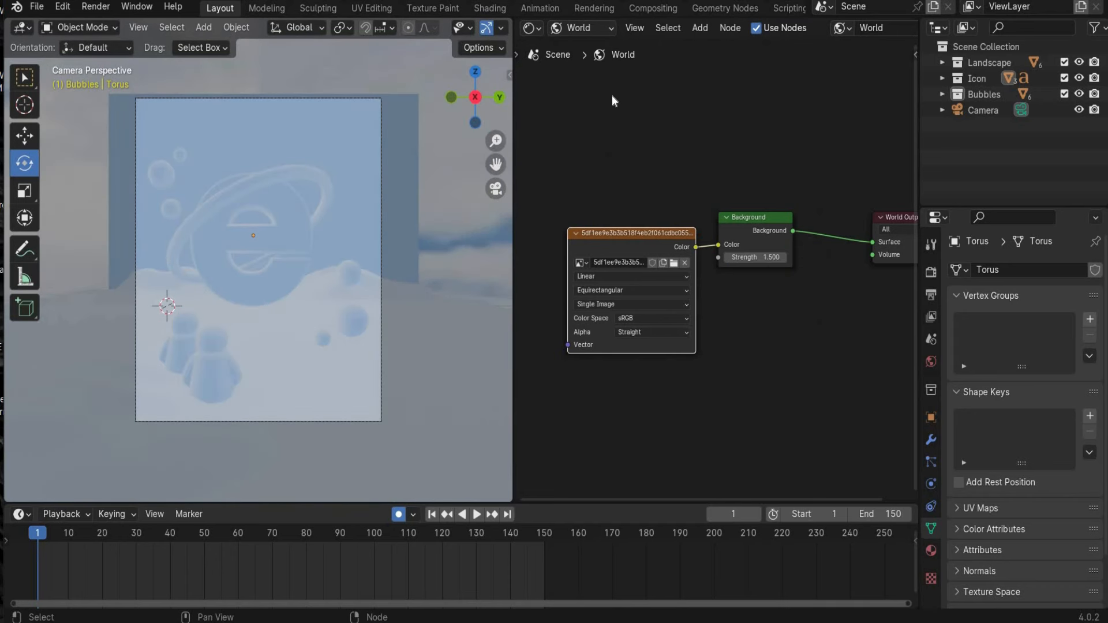
- Return the shader editor to Object mode and enable Ambient Occlusion, Screen Space Reflections and Bloom in the EEVEE render settings
click(603, 28)
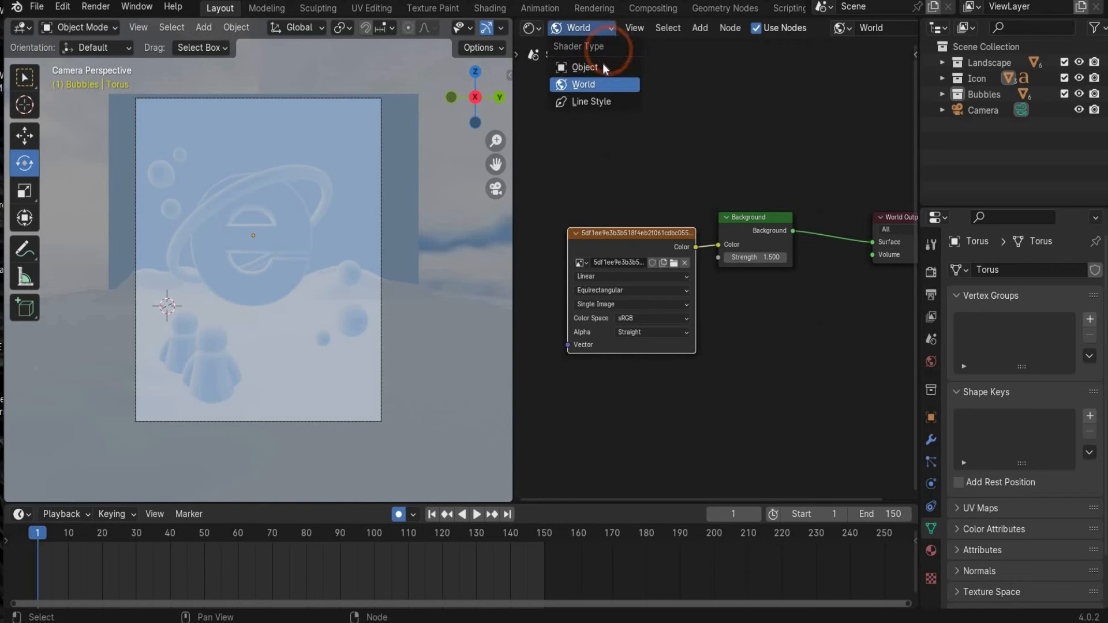
click(603, 65)
click(989, 109)
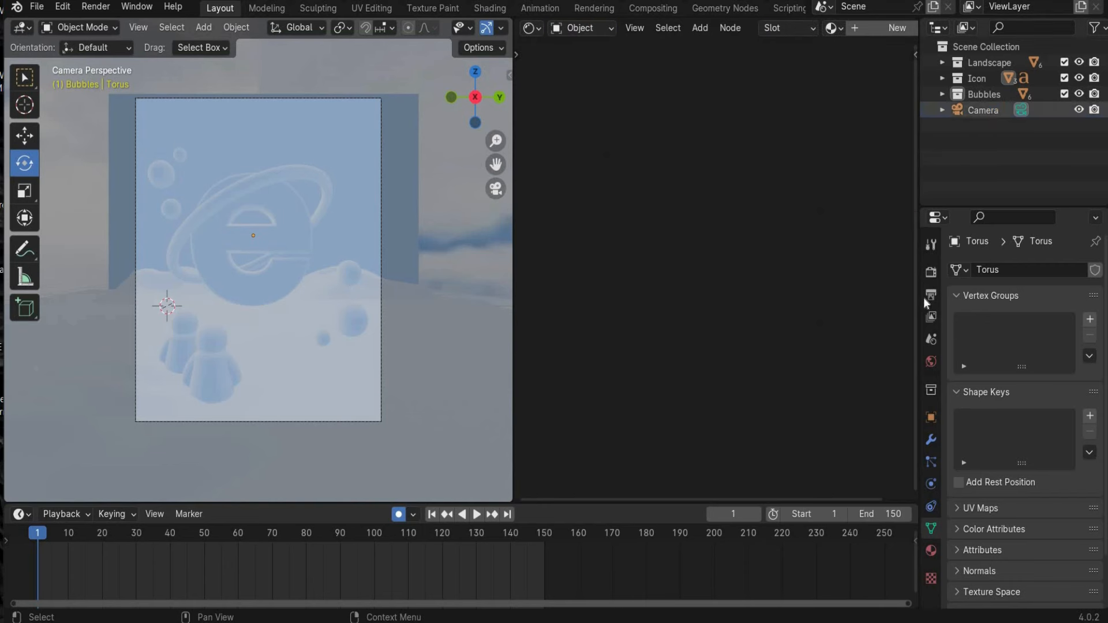
click(930, 276)
drag(916, 297, 869, 298)
drag(953, 440, 948, 434)
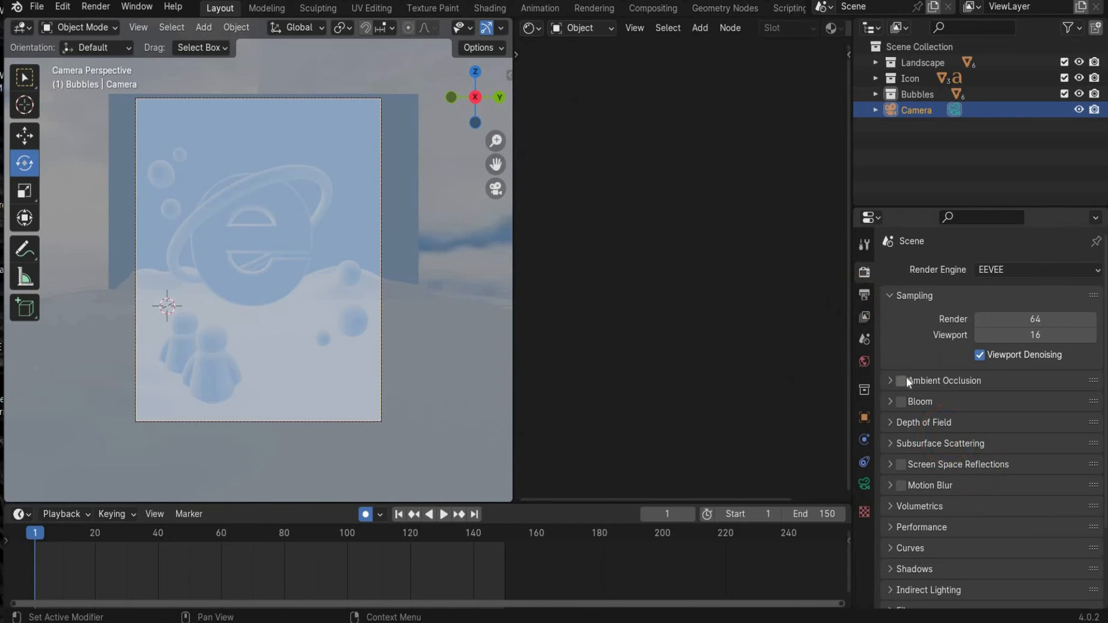
click(905, 381)
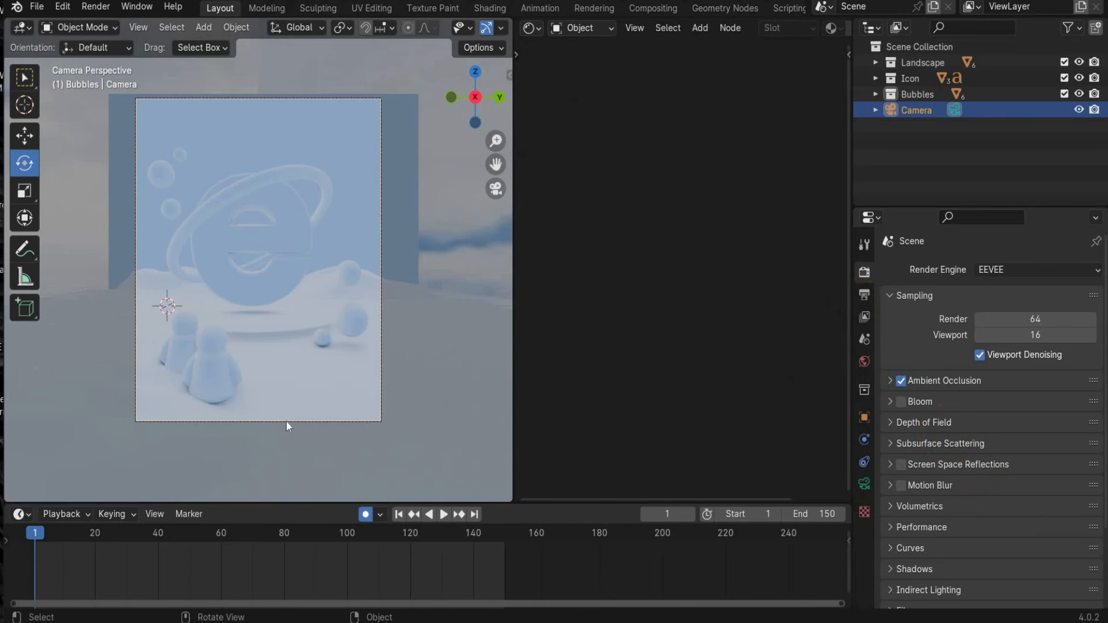
click(901, 464)
click(496, 622)
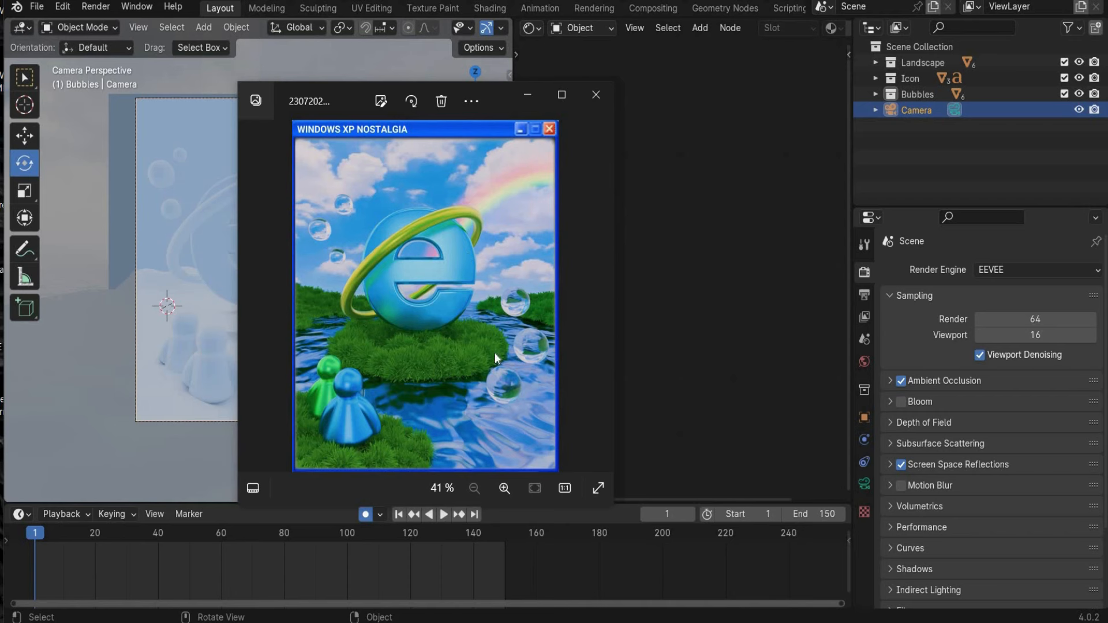
click(529, 95)
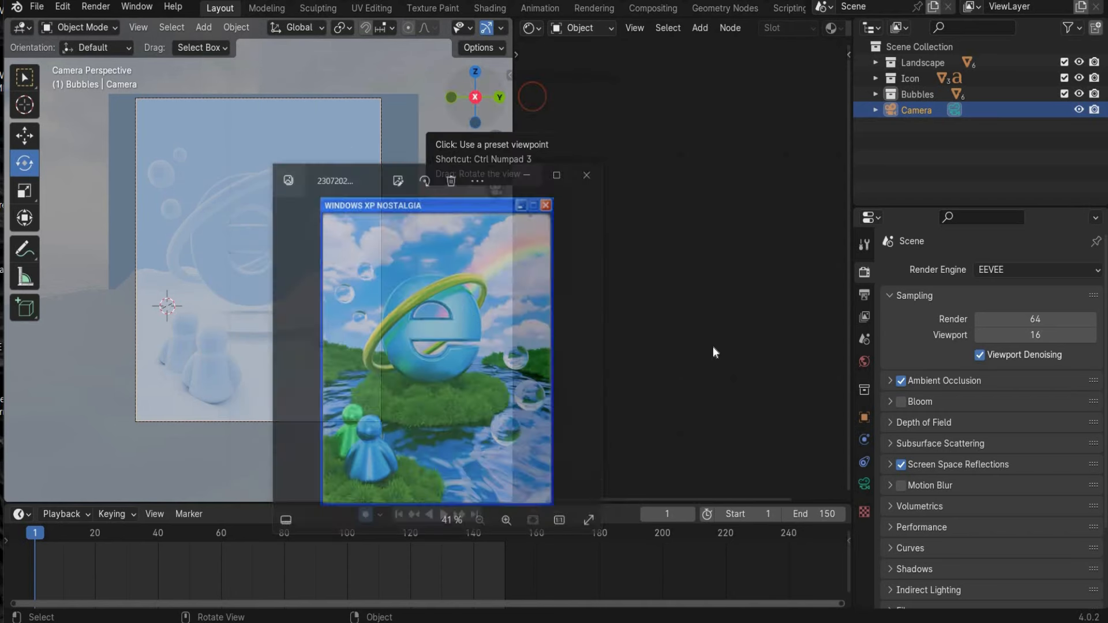
click(898, 403)
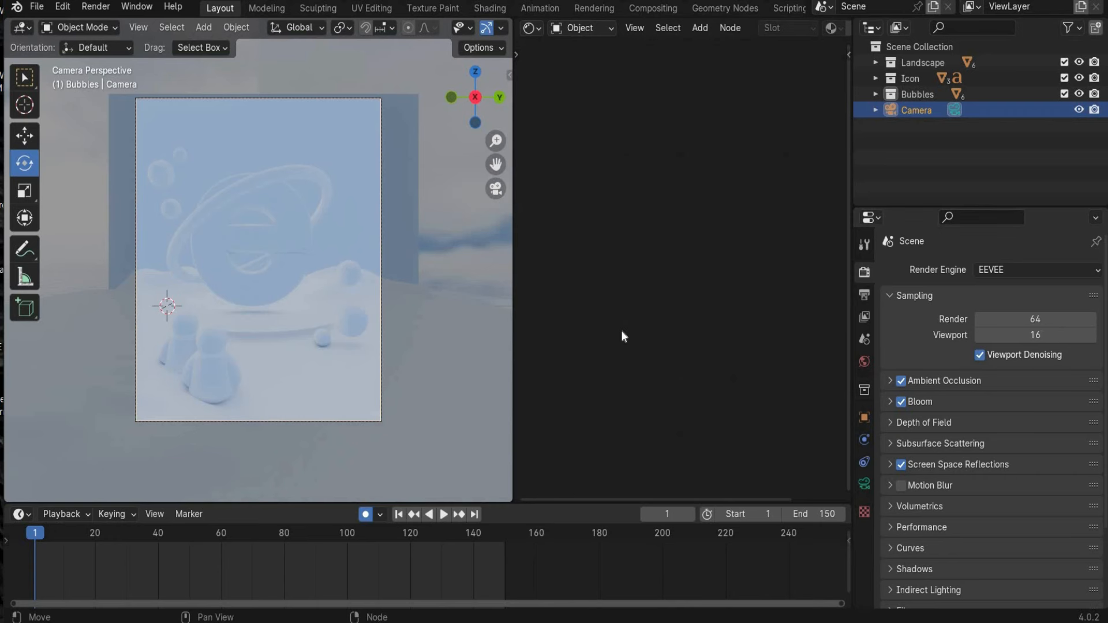
- Give the Sky plane in the Landscape collection a new material with an Image Texture node driving its Base Color
click(875, 63)
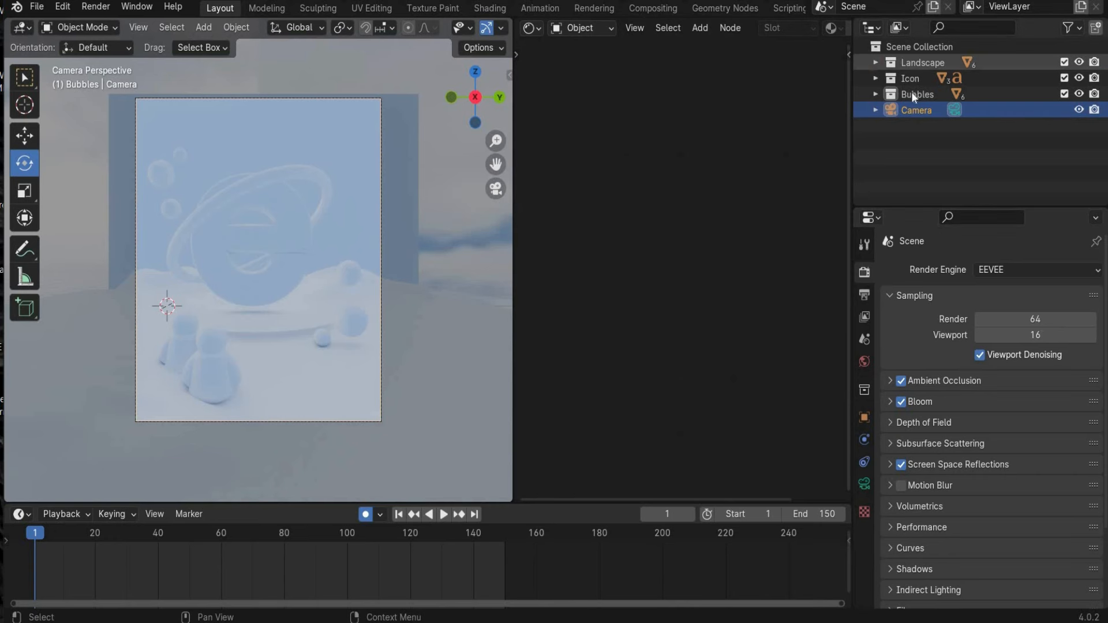
click(921, 141)
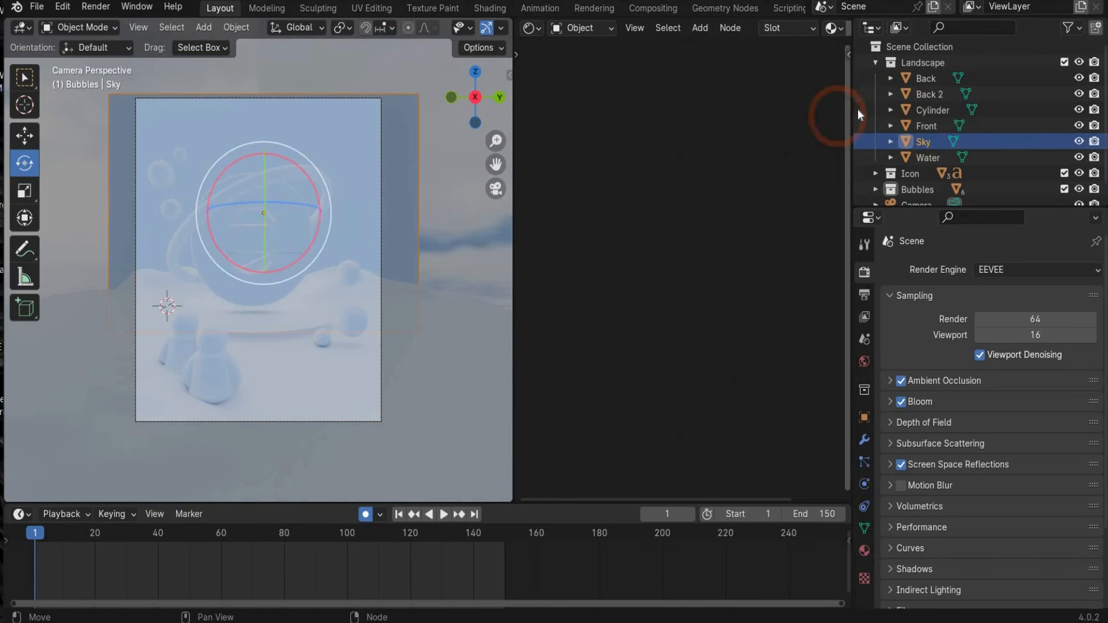
drag(853, 116, 920, 116)
drag(718, 243, 658, 249)
text(imag)
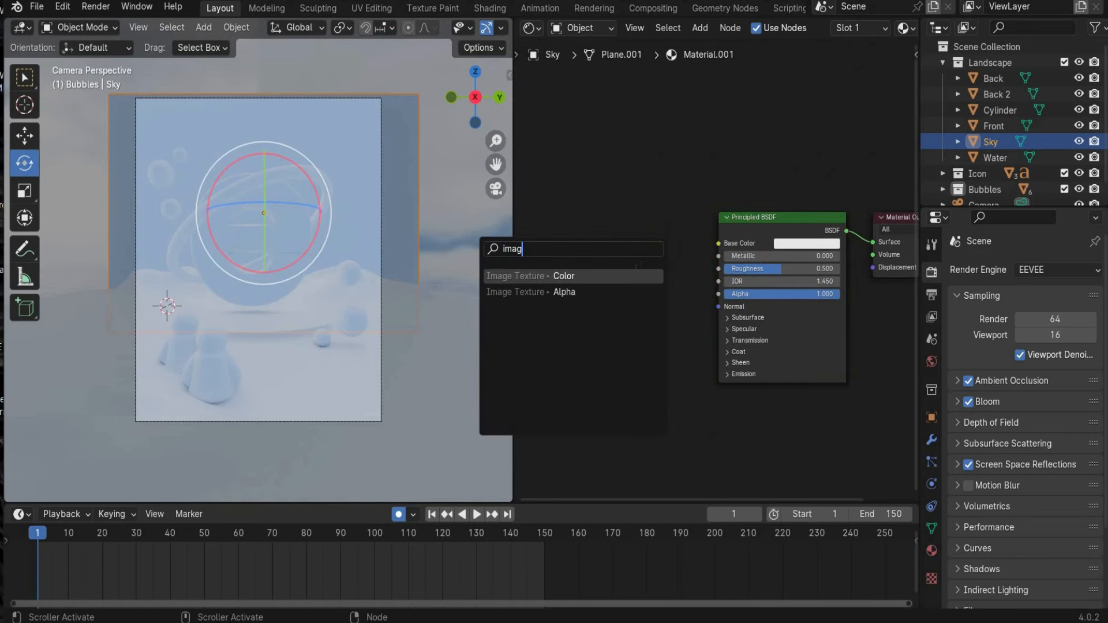
key(Return)
- Add a Mapping node to the Sky's image texture vector and feed it from Texture Coordinate's Generated output
drag(642, 315, 615, 316)
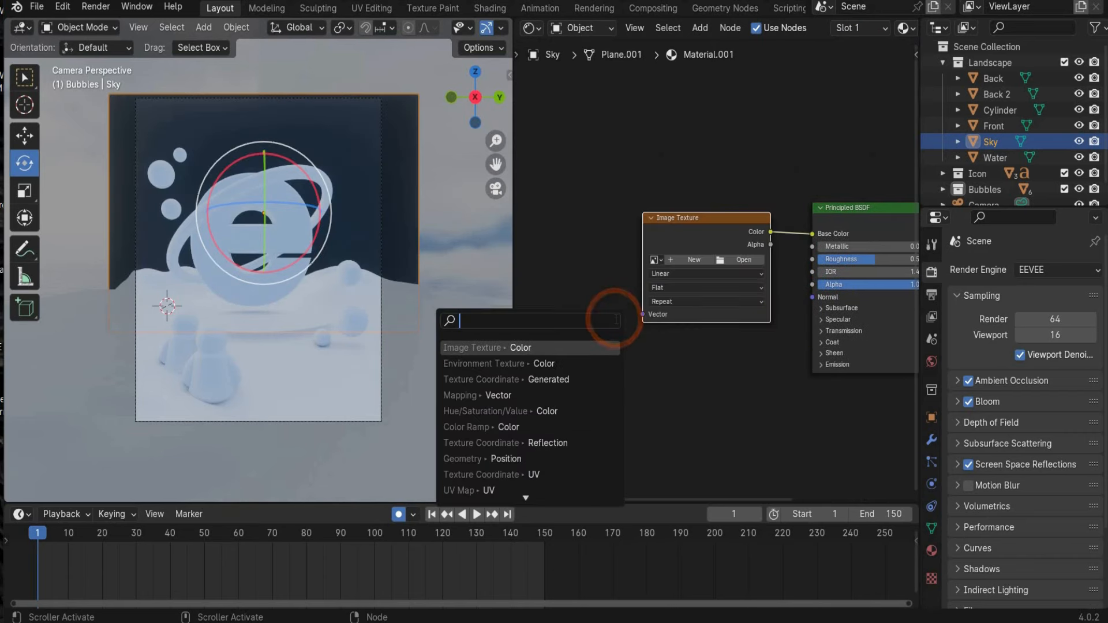
text(mapp)
key(Return)
click(542, 347)
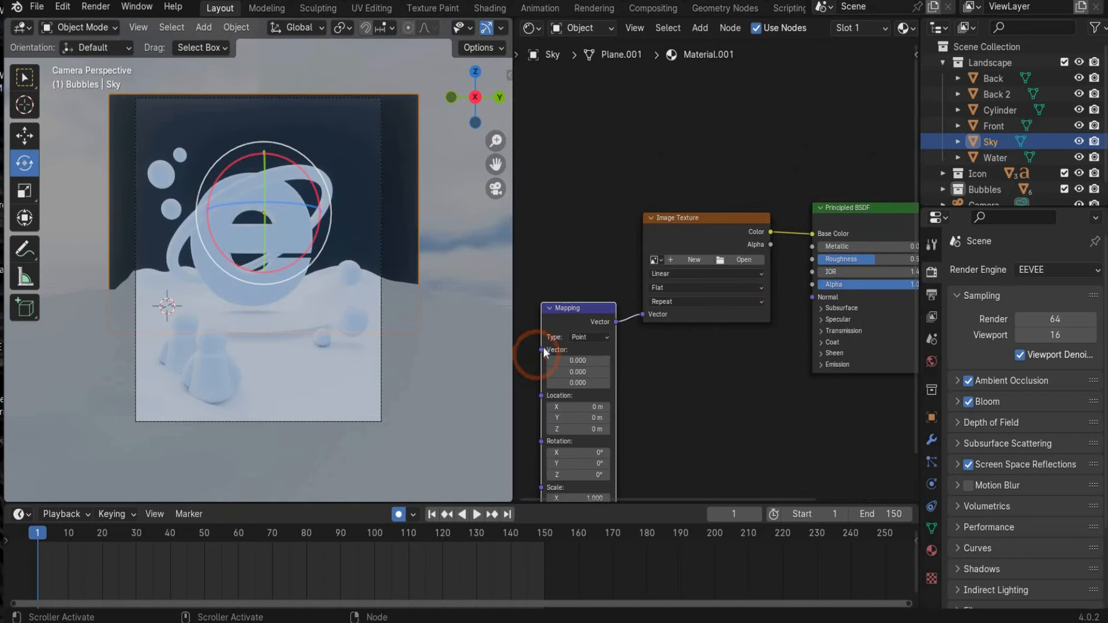
drag(541, 349, 520, 340)
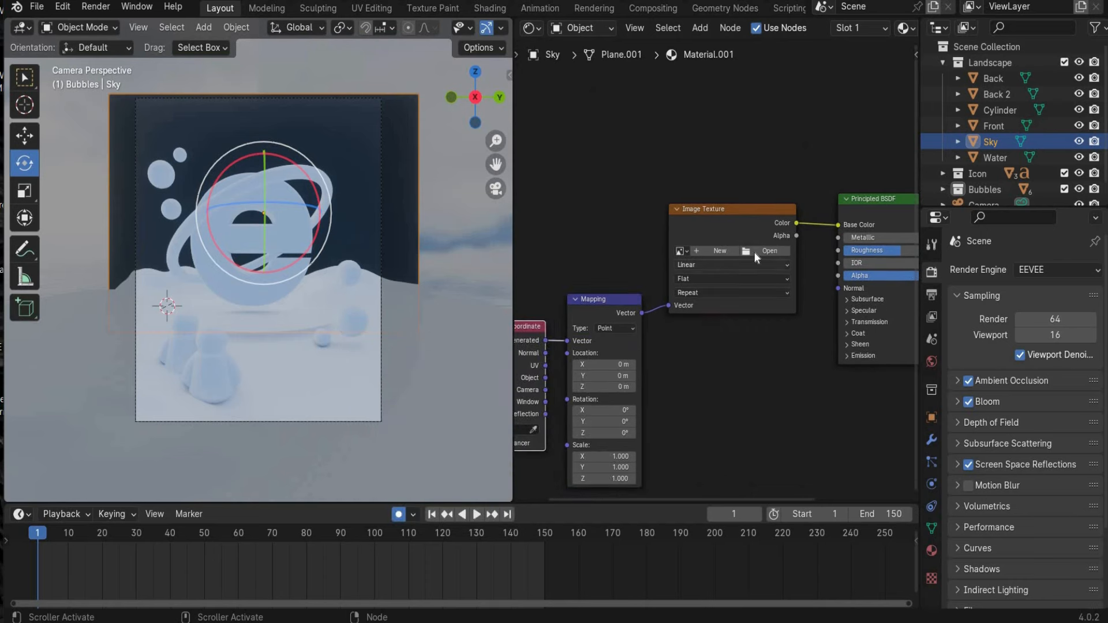
- Load the 5df1ee9e3b3b5… cloud image from the Desktop into the Sky's texture and set the mapping's Z rotation to 180°
click(753, 252)
click(215, 197)
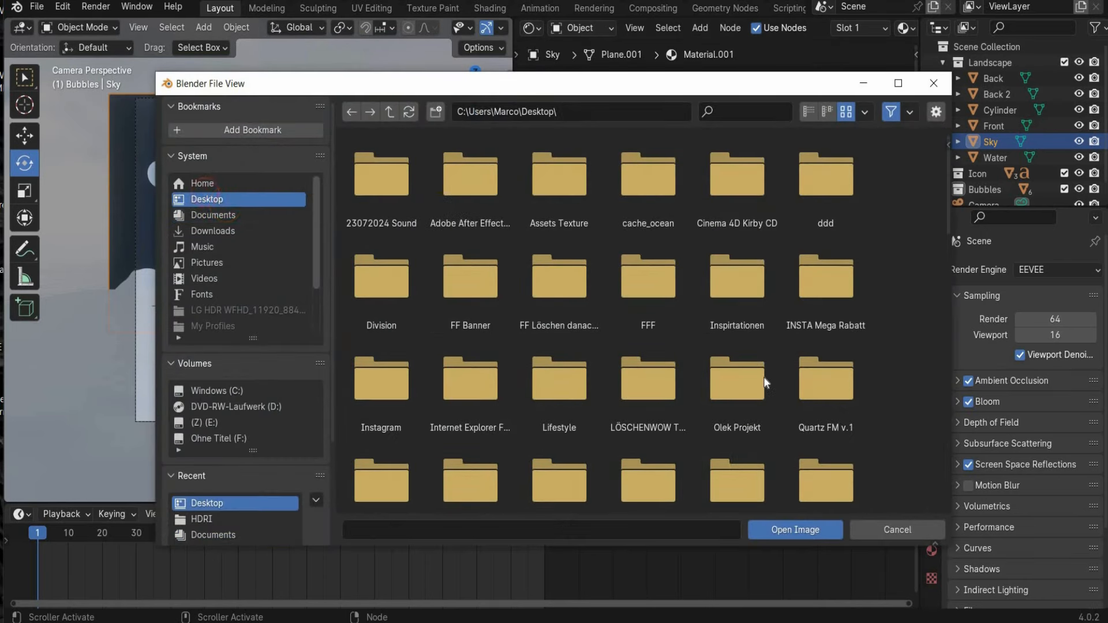
scroll(807, 323, down, 5)
scroll(816, 288, down, 2)
click(814, 268)
click(795, 530)
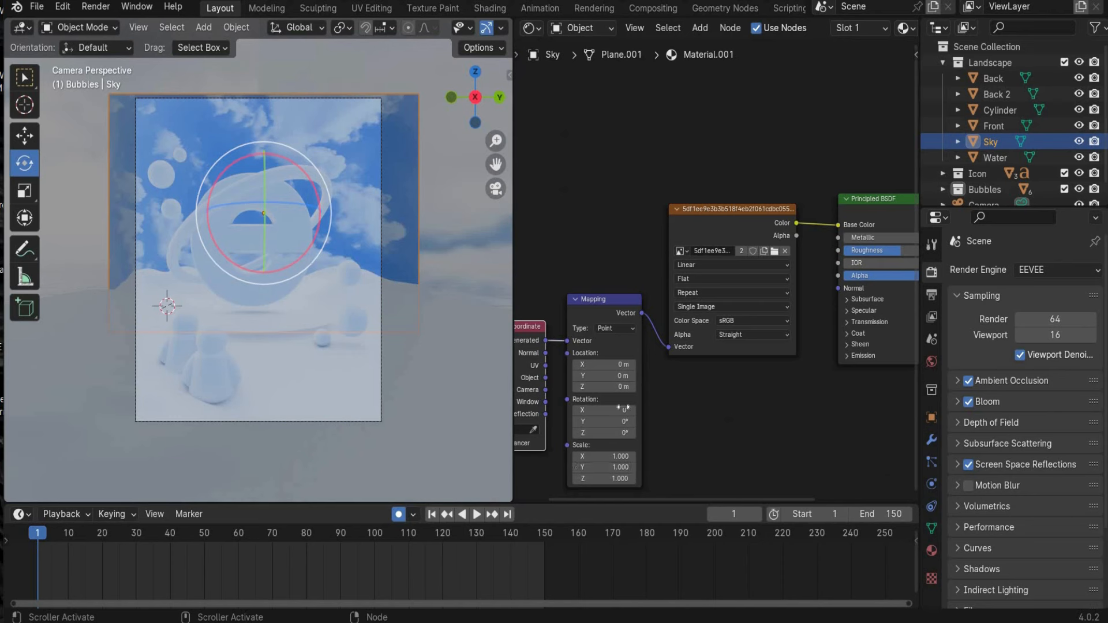
drag(632, 410, 713, 431)
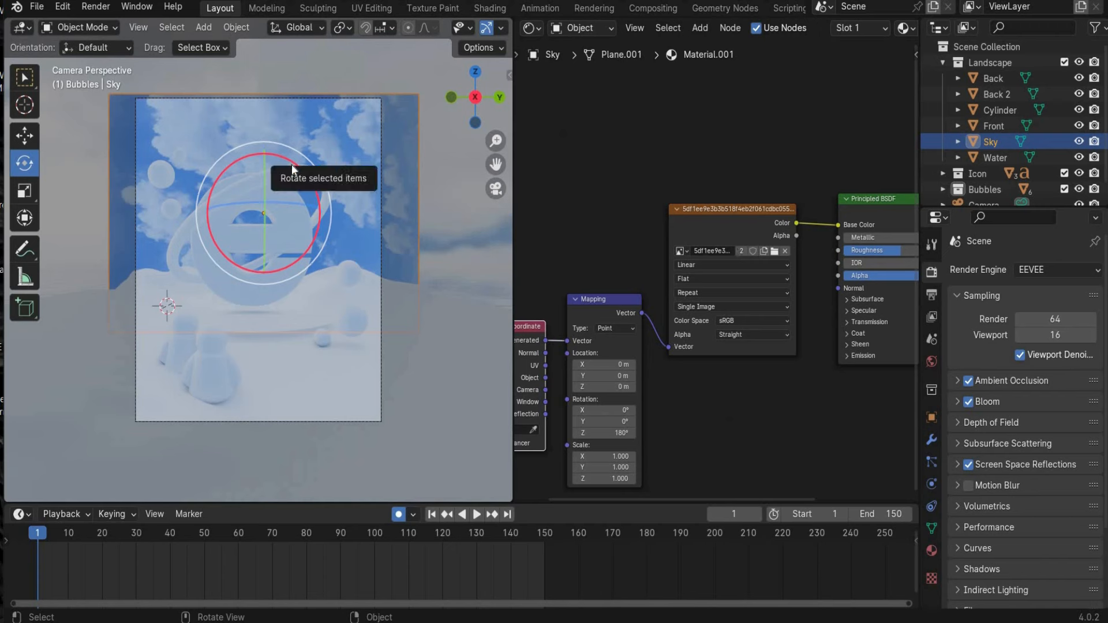
- Rotate the Sky plane about X, rescale it, and raise it about 0.122 m along Z behind the icon
drag(292, 165, 299, 237)
click(24, 191)
drag(261, 152, 259, 175)
drag(260, 175, 260, 170)
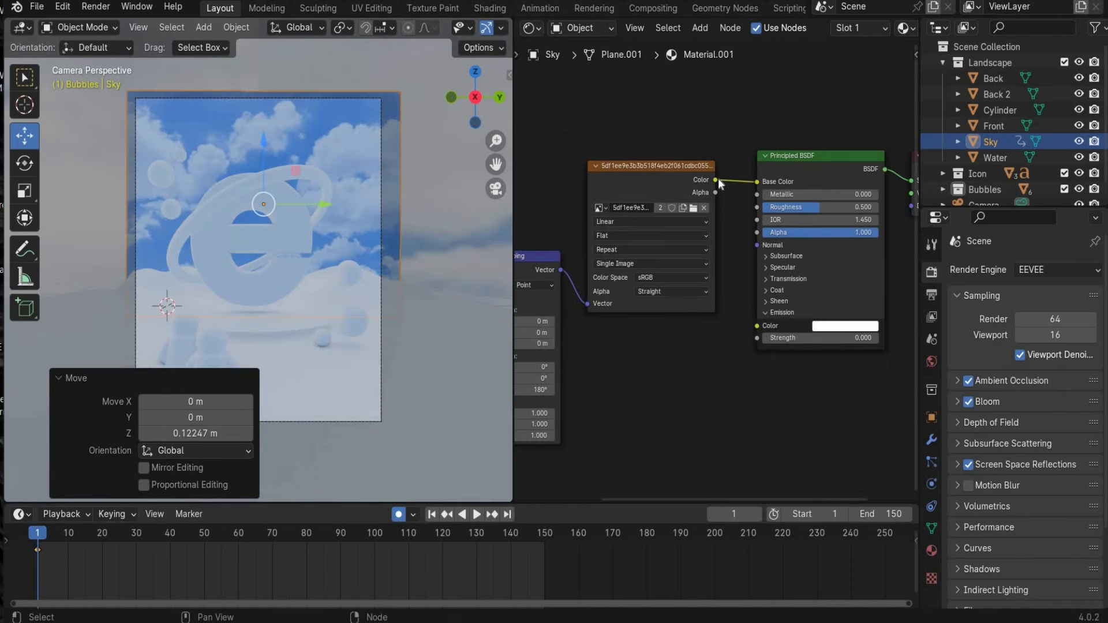
- Connect the cloud image's color to the Sky material's Emission Color and set the emission strength to 1
drag(715, 179, 837, 344)
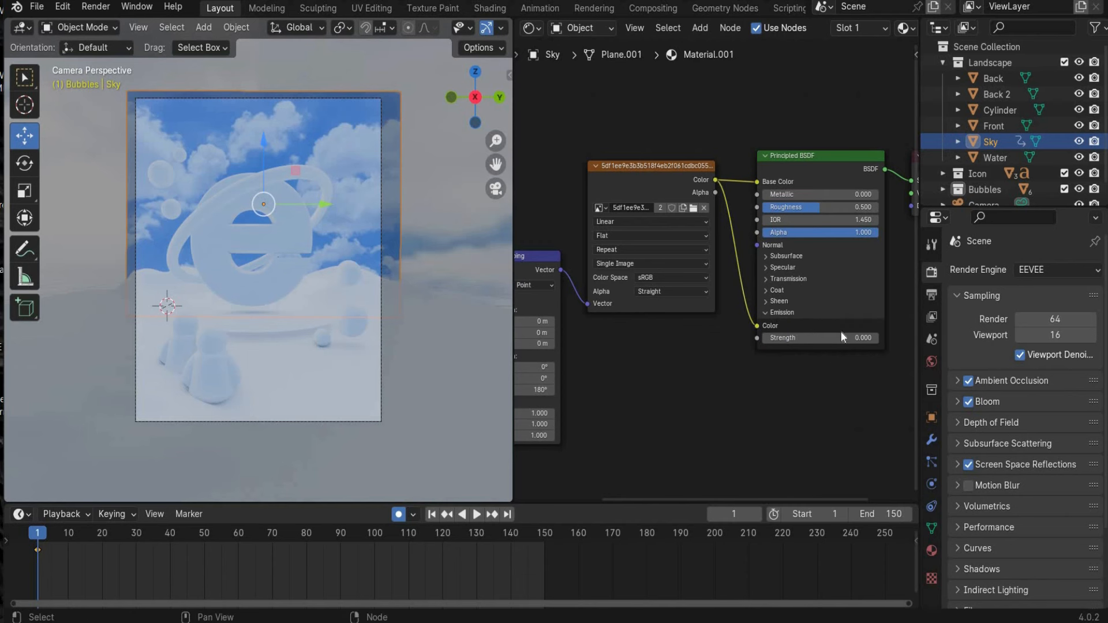
click(841, 337)
text(1)
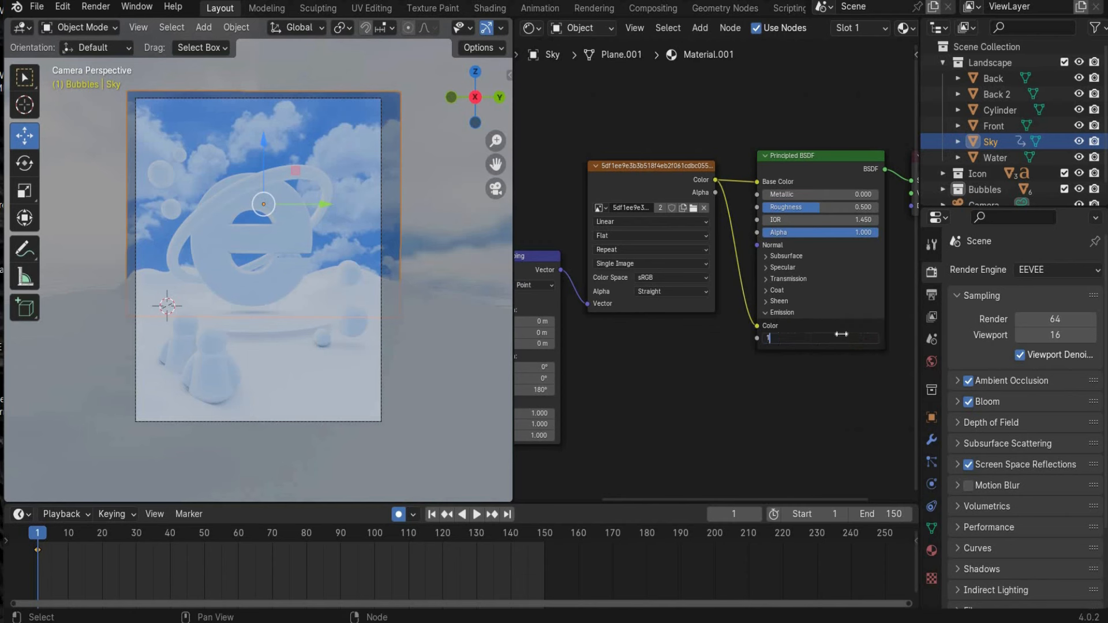
key(Return)
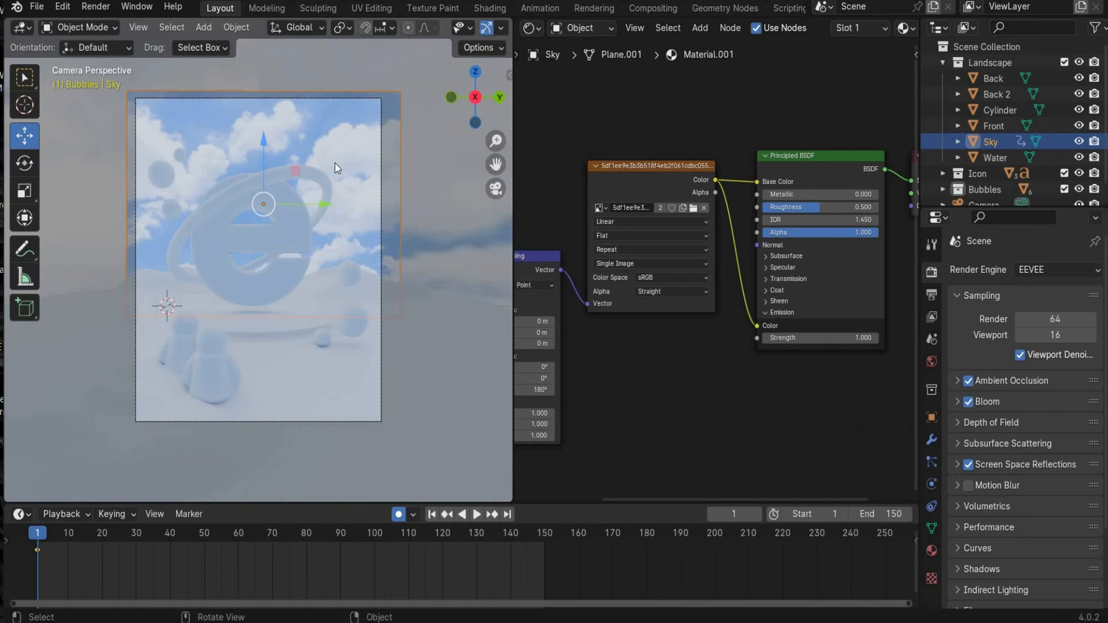
- Give the front MSN figure a new material and set its Metallic value to 1.0
click(219, 352)
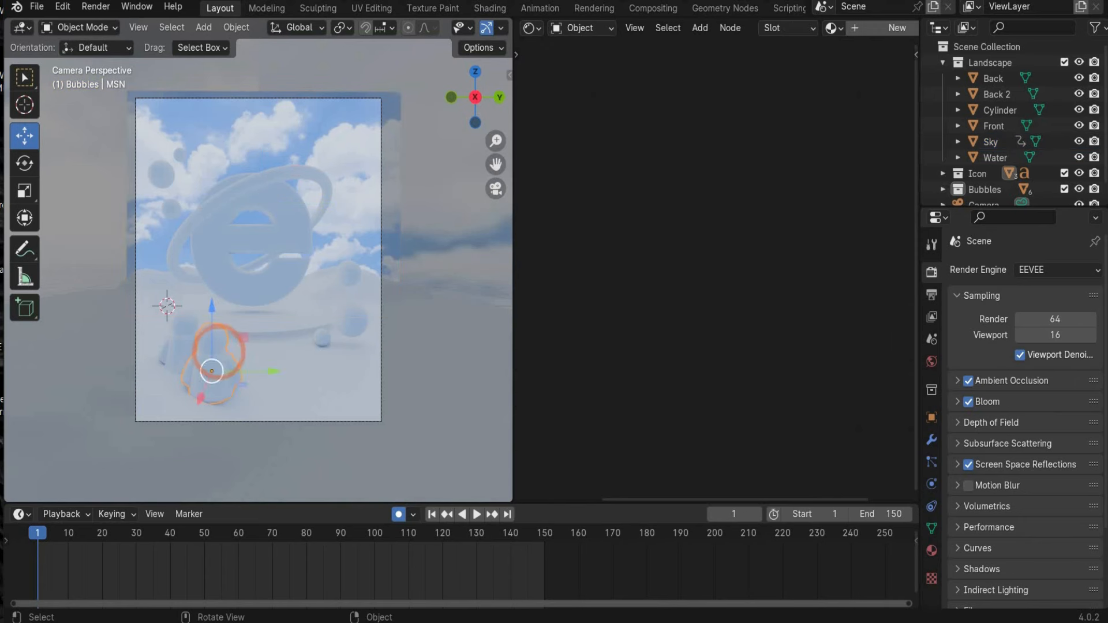
click(884, 29)
middle_drag(720, 347, 607, 374)
drag(667, 215, 540, 267)
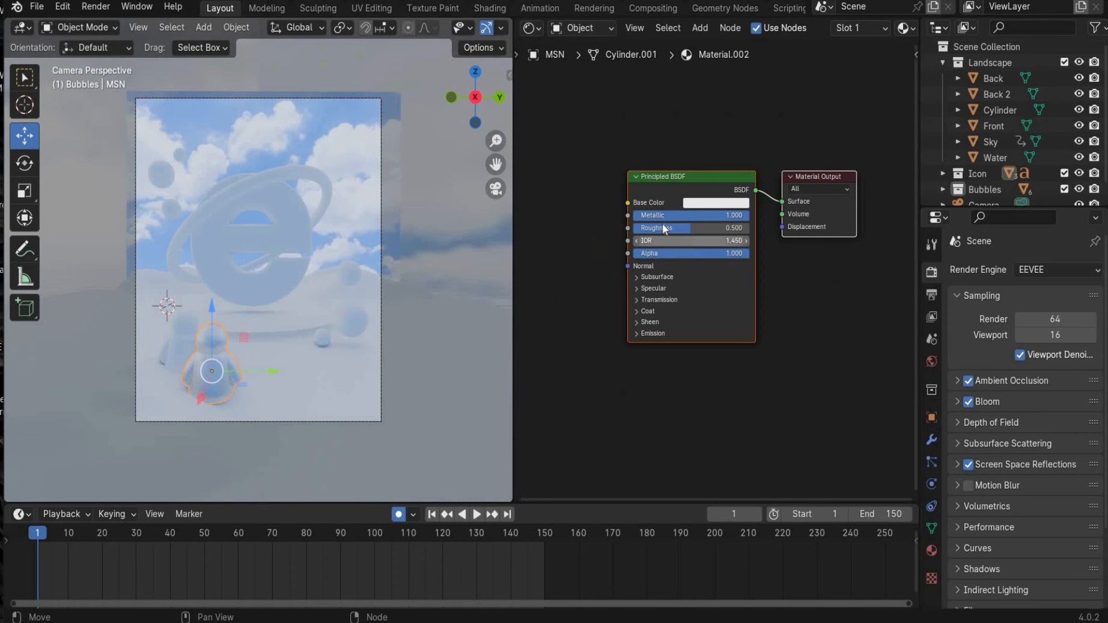
- Set the front MSN figure's material to a roughness of 0.3 and a saturated blue base color with hue about 0.608
click(663, 228)
text(0)
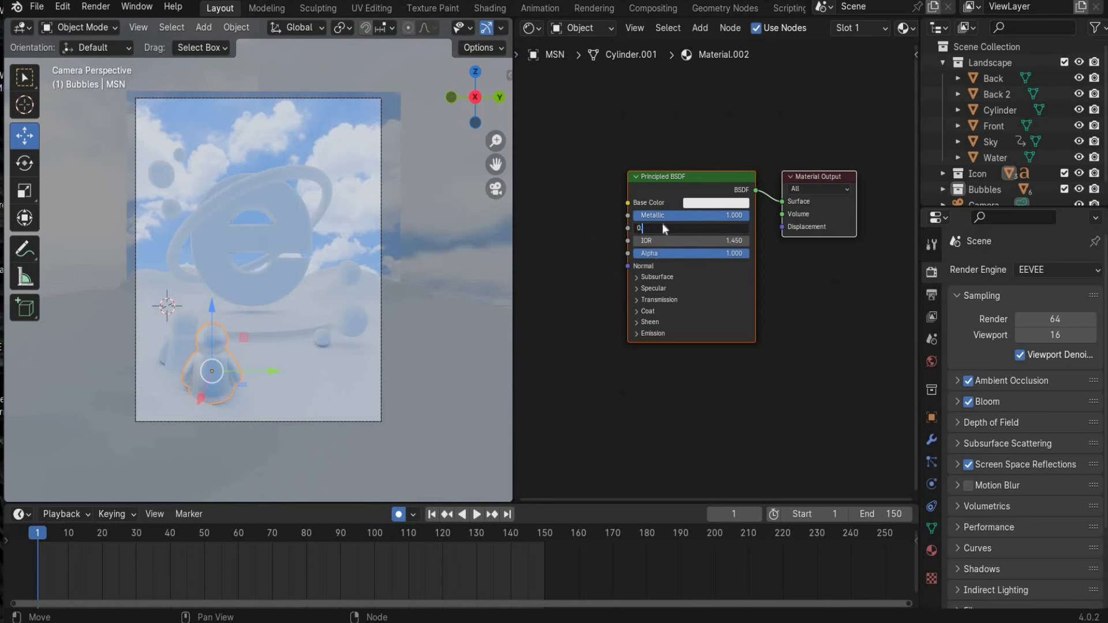
text(.3)
key(Return)
click(716, 203)
drag(741, 52, 752, 29)
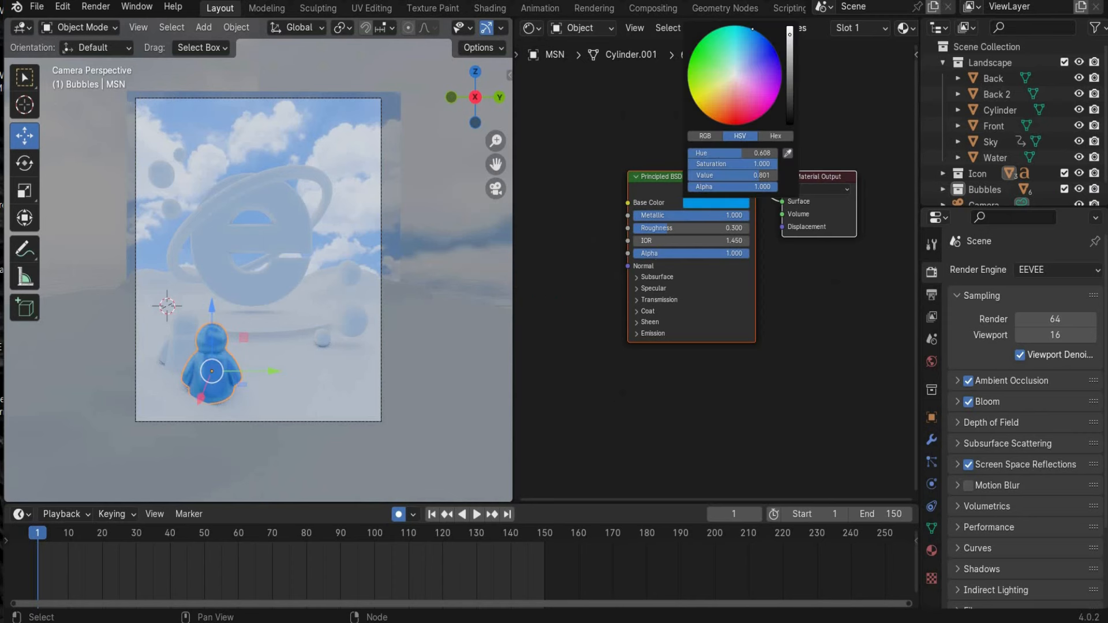
click(643, 374)
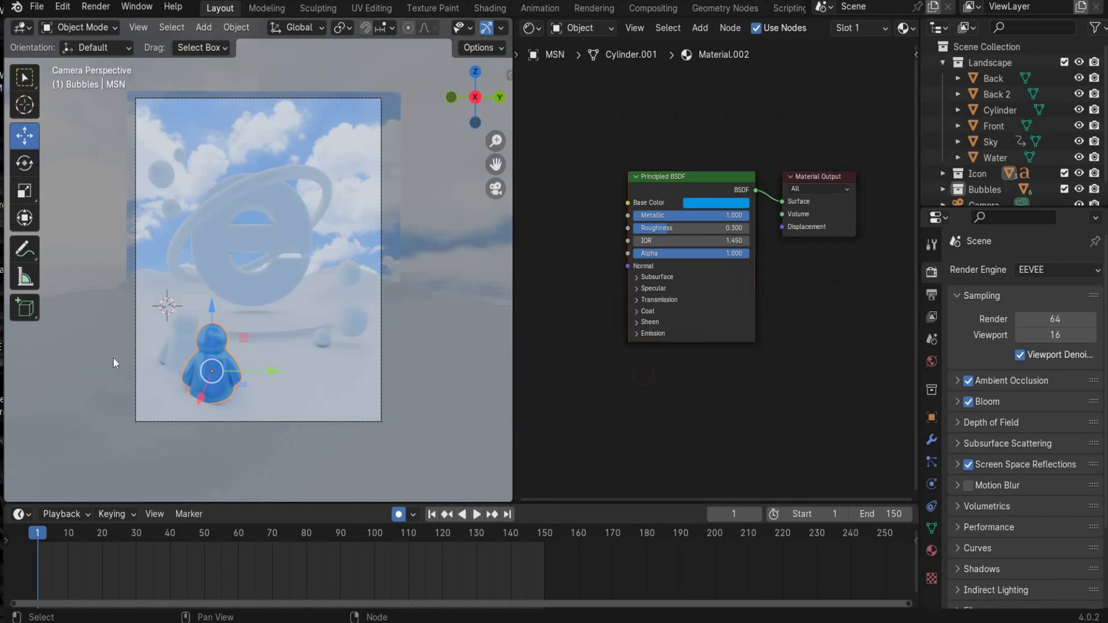
- Give the rear MSN figure a new material with Metallic 1.0 and Roughness 0.3
click(176, 338)
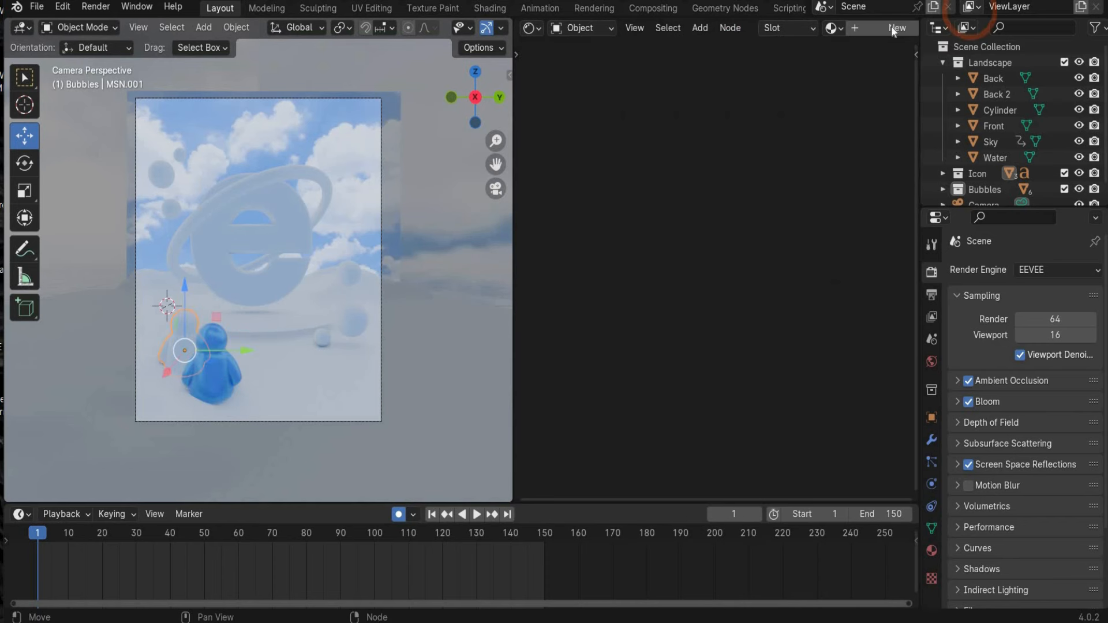
click(895, 27)
drag(660, 217, 945, 219)
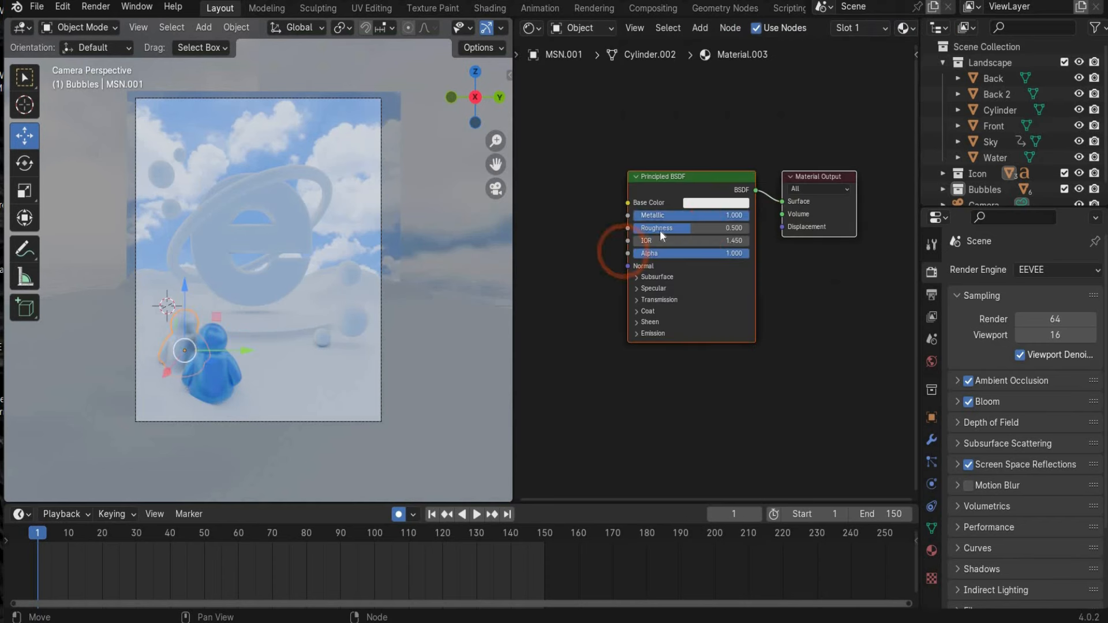
click(660, 229)
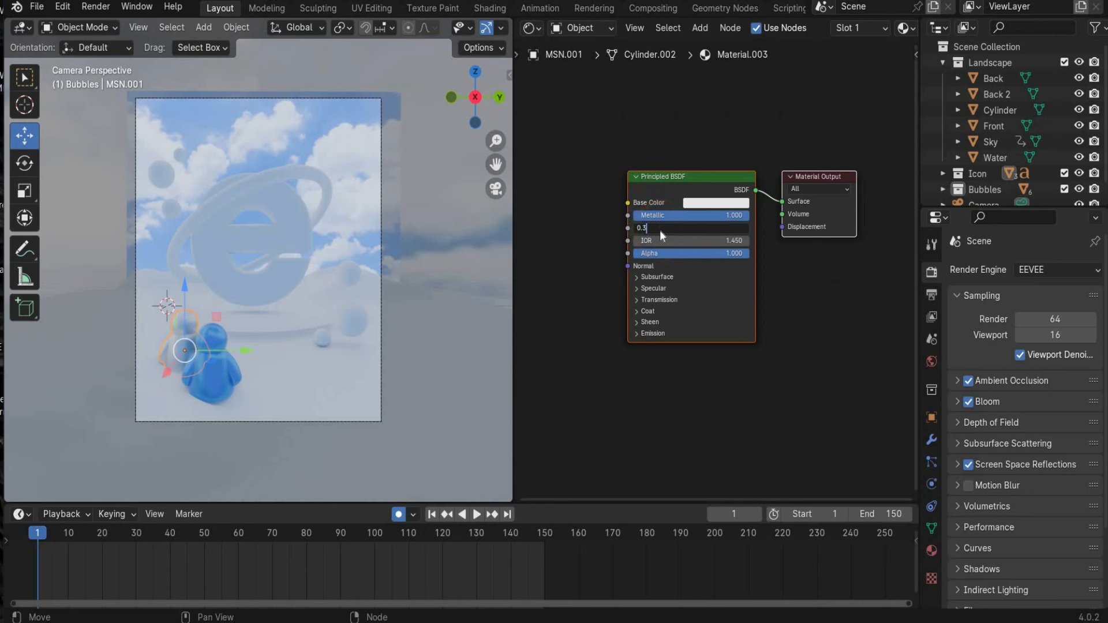
text(0.3)
key(Return)
- Set the rear MSN figure's base color to a saturated green with hue about 0.343
click(729, 202)
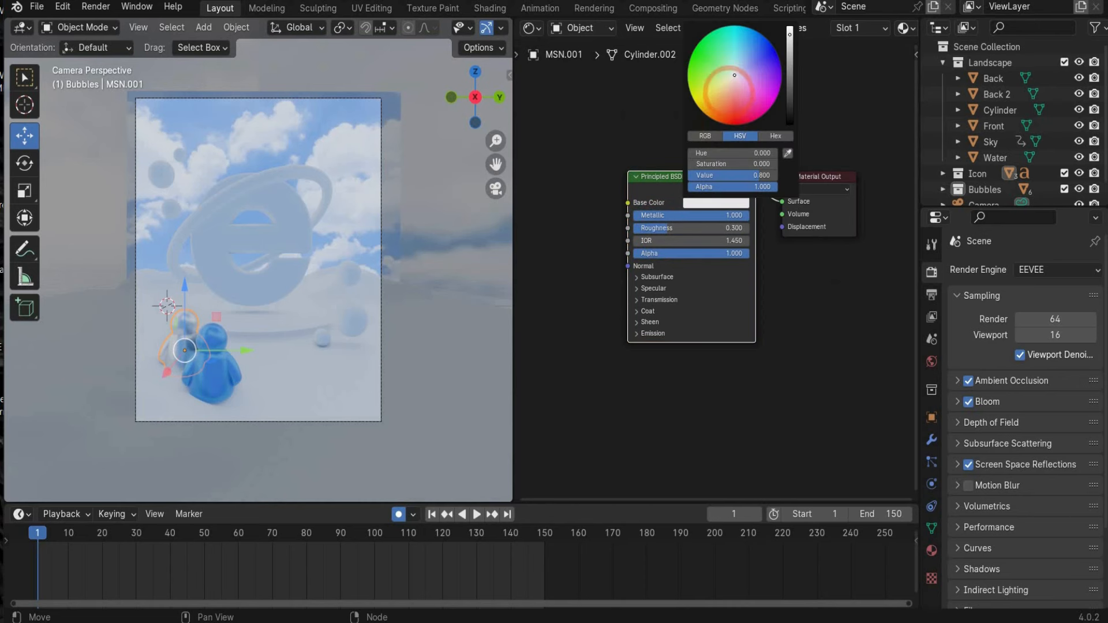
drag(729, 86, 695, 54)
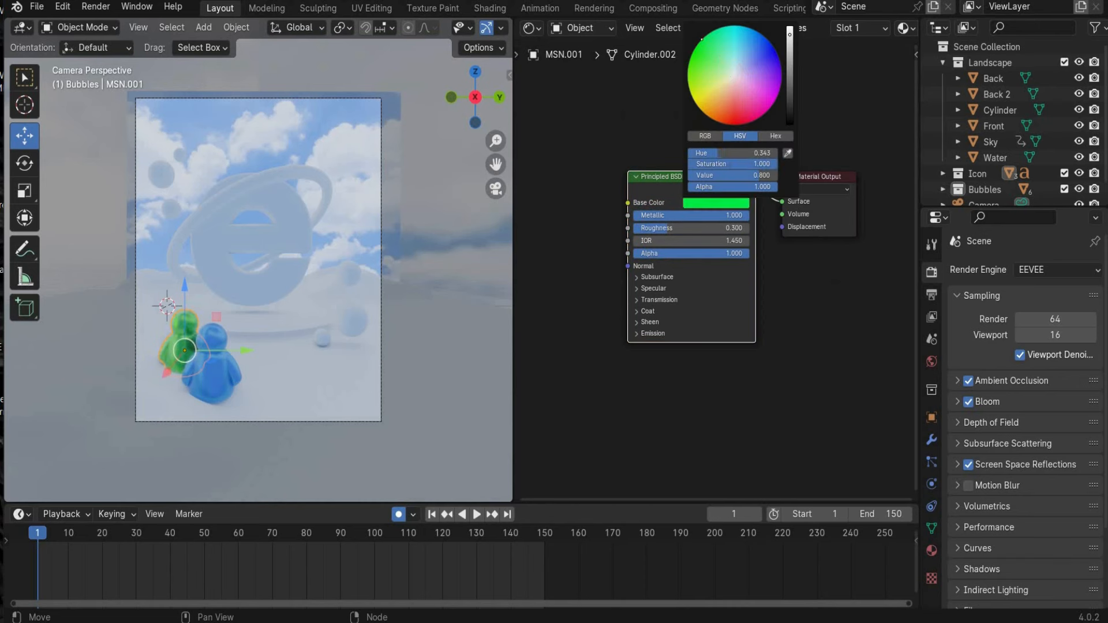
click(607, 403)
- Give the ring around the icon a new material with Metallic 1.0 and Roughness 0.3
click(285, 171)
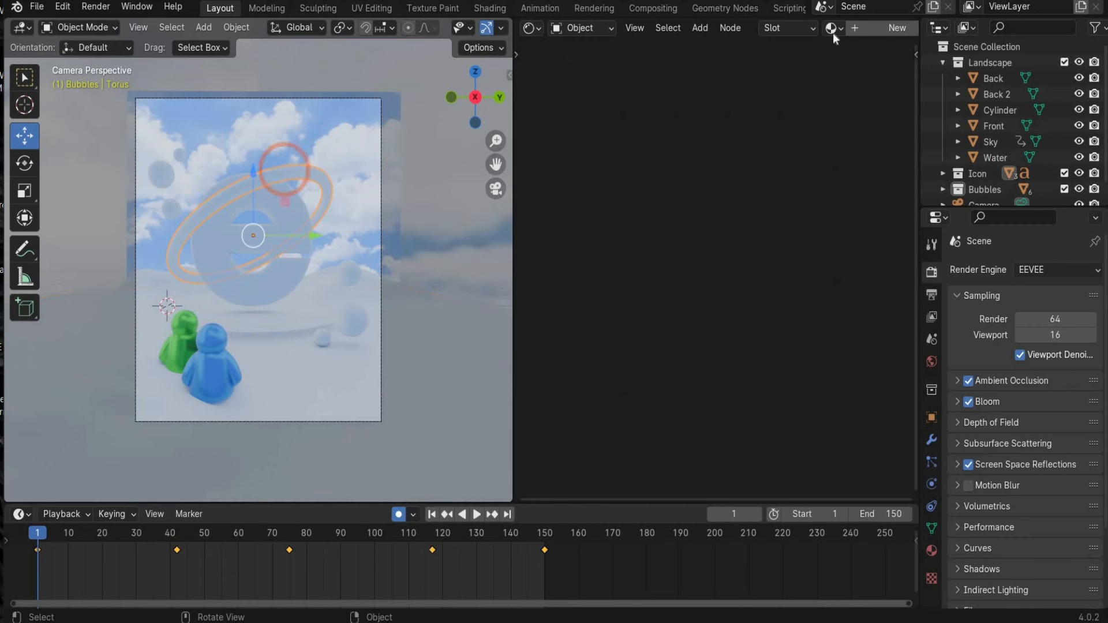
click(888, 28)
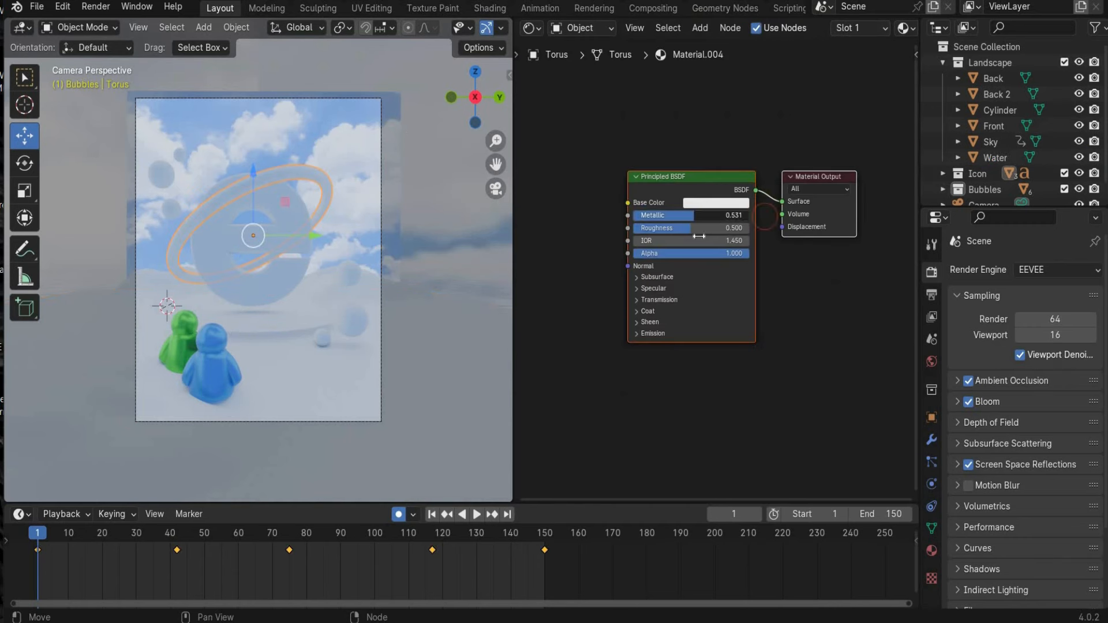
drag(695, 216, 744, 211)
click(707, 229)
text(0.3)
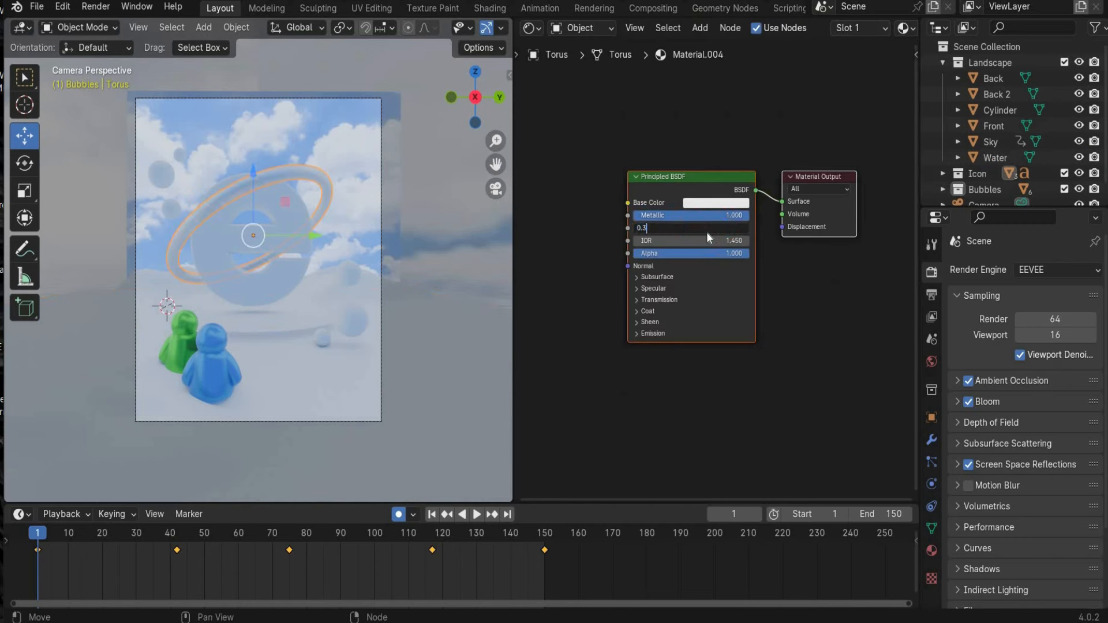
key(Return)
- Set the base color of the icon's ring to a golden yellow
click(718, 204)
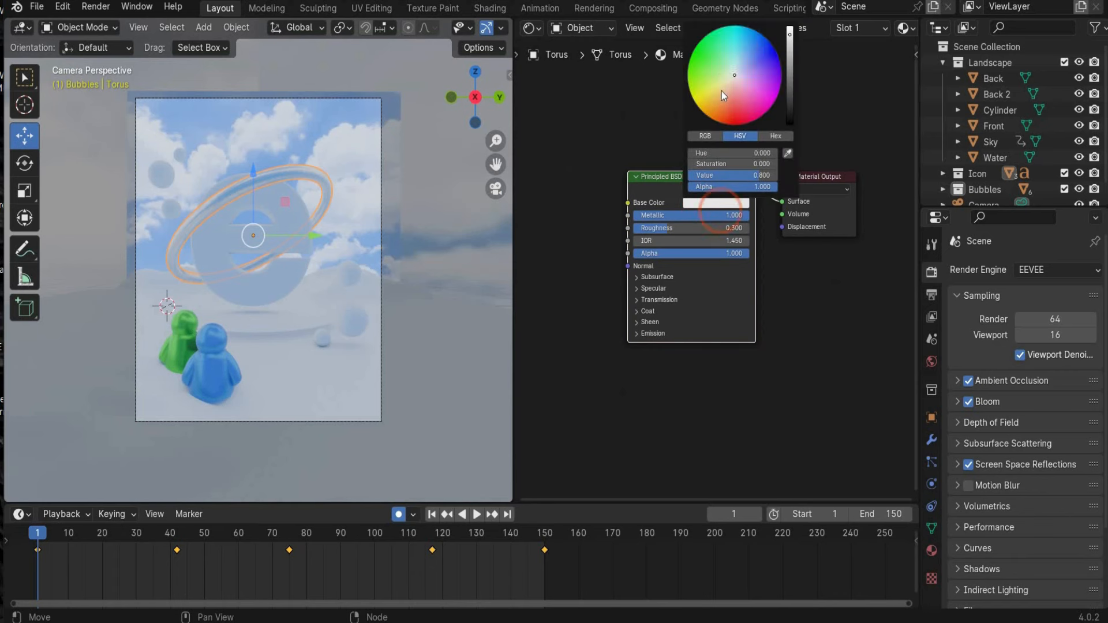
mouse_move(705, 95)
mouse_down()
mouse_move(691, 93)
mouse_move(697, 103)
mouse_up()
click(659, 433)
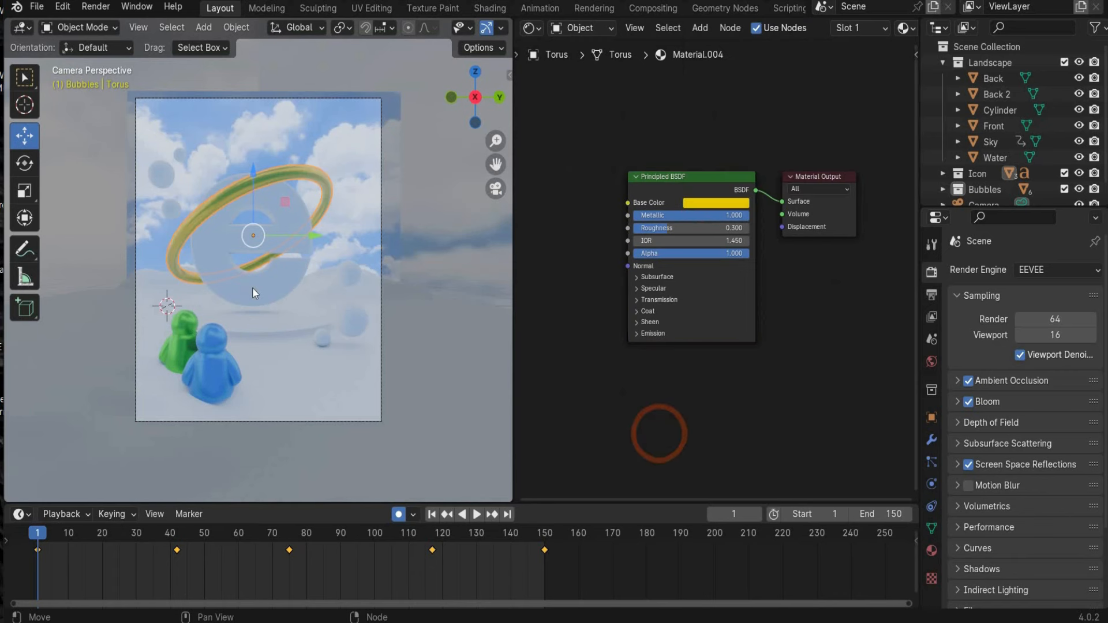
- Give the "e" text object a new material with Metallic 1 and Roughness 0.2
click(317, 260)
click(870, 30)
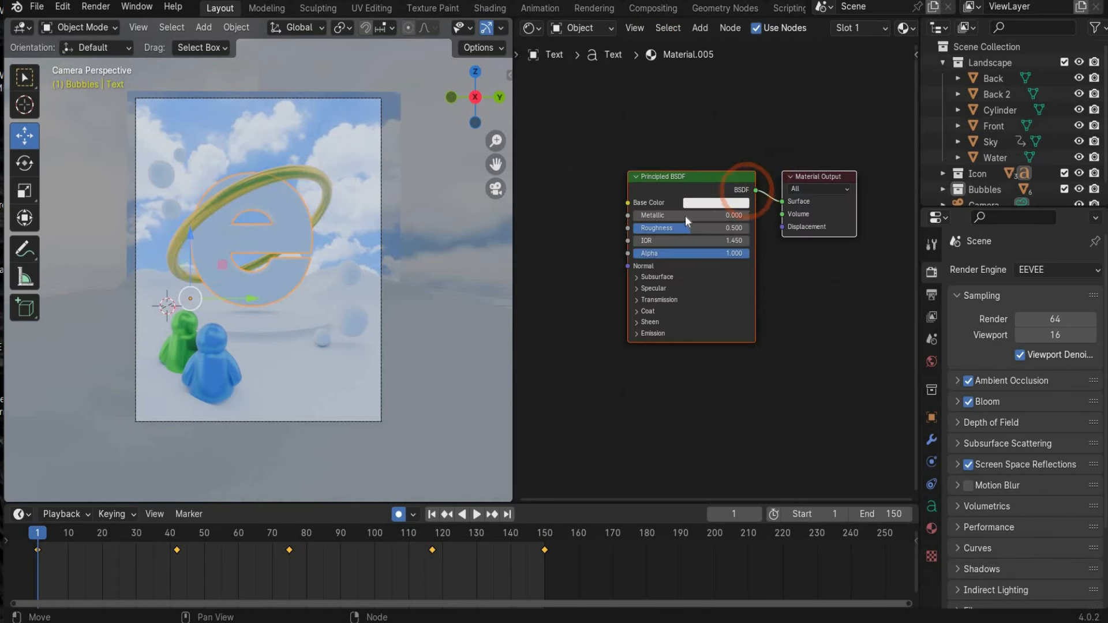
key(g)
click(956, 226)
middle_drag(849, 236, 605, 222)
middle_drag(606, 223, 583, 223)
double_click(722, 208)
text(1)
key(Tab)
text(0)
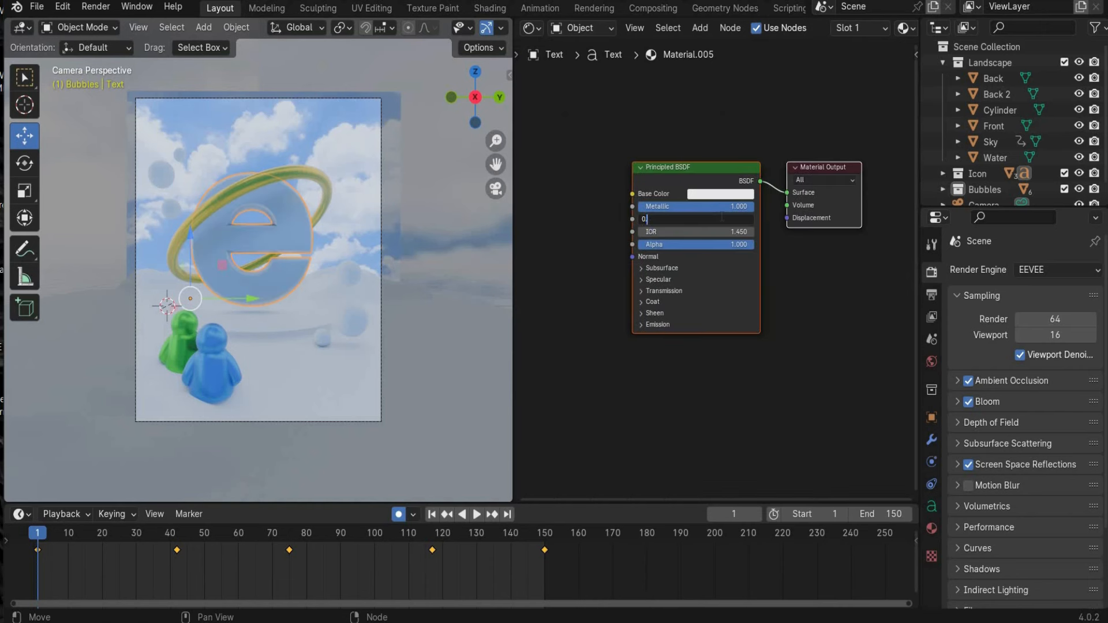
text(.2)
key(Return)
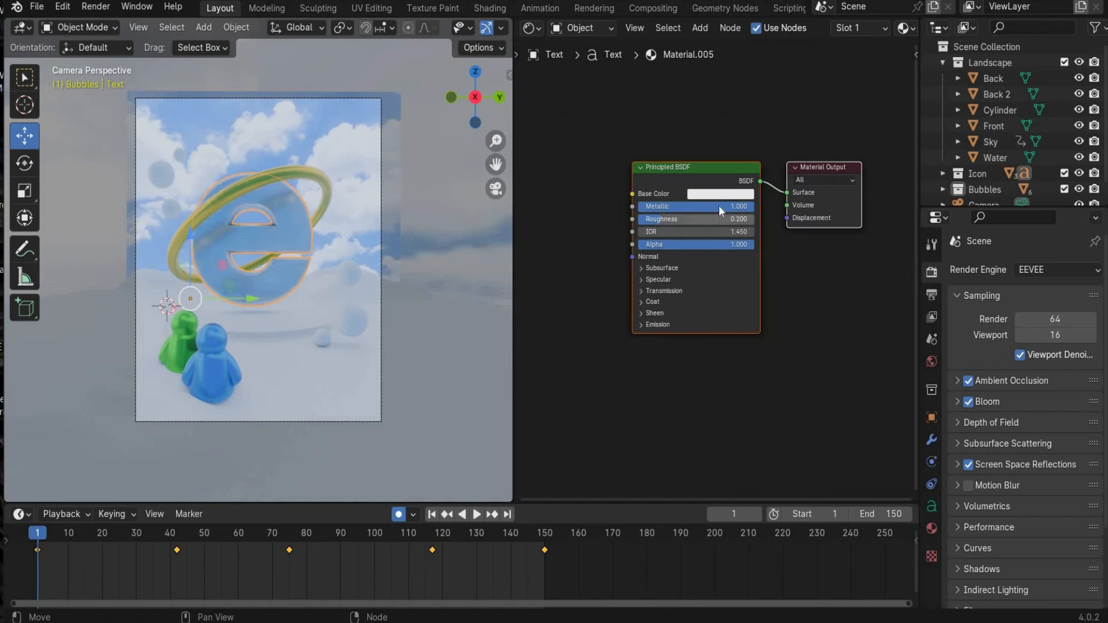
- Set the base color of the "e" text to a saturated cyan
click(728, 193)
drag(734, 91, 738, 17)
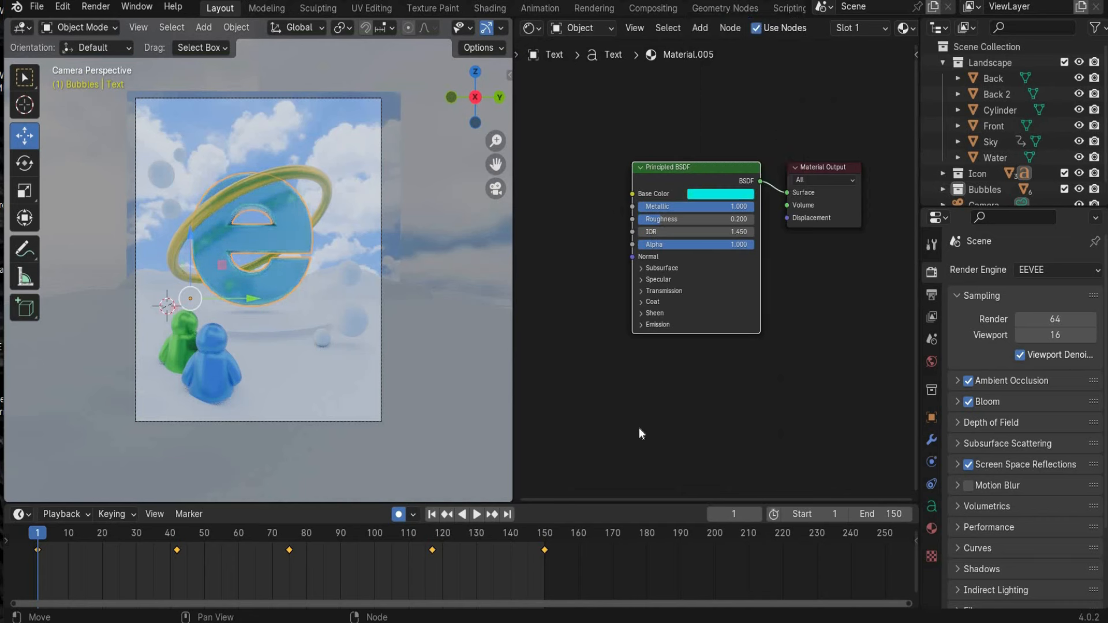
click(154, 149)
- Give the large upper bubble, Sphere.001, a new material named Bubble
click(161, 174)
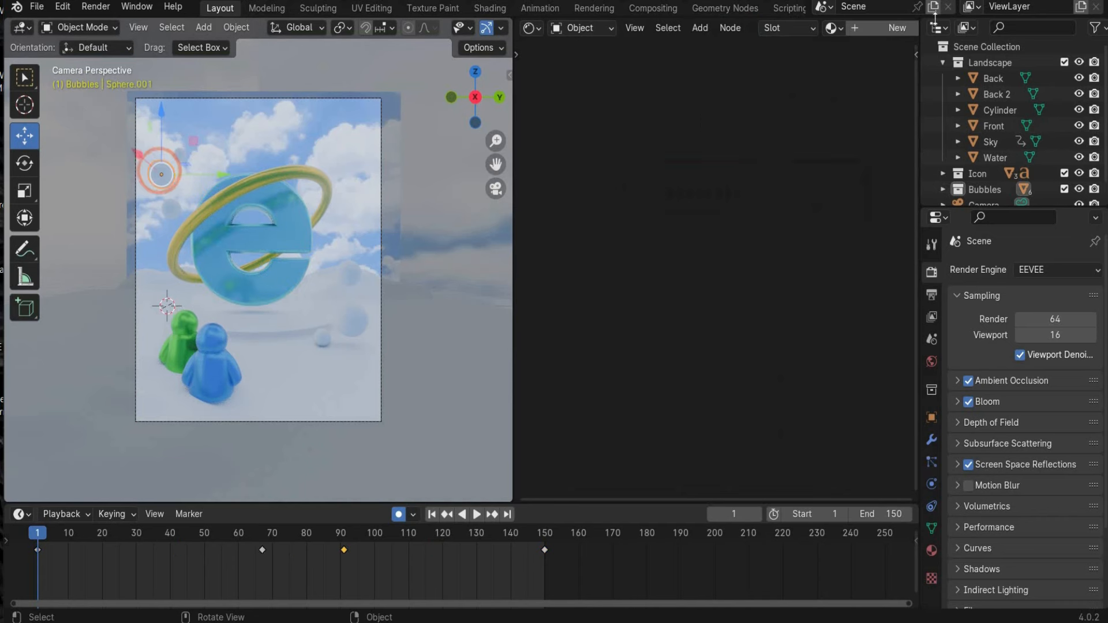
middle_drag(846, 84, 865, 139)
drag(918, 146, 1002, 131)
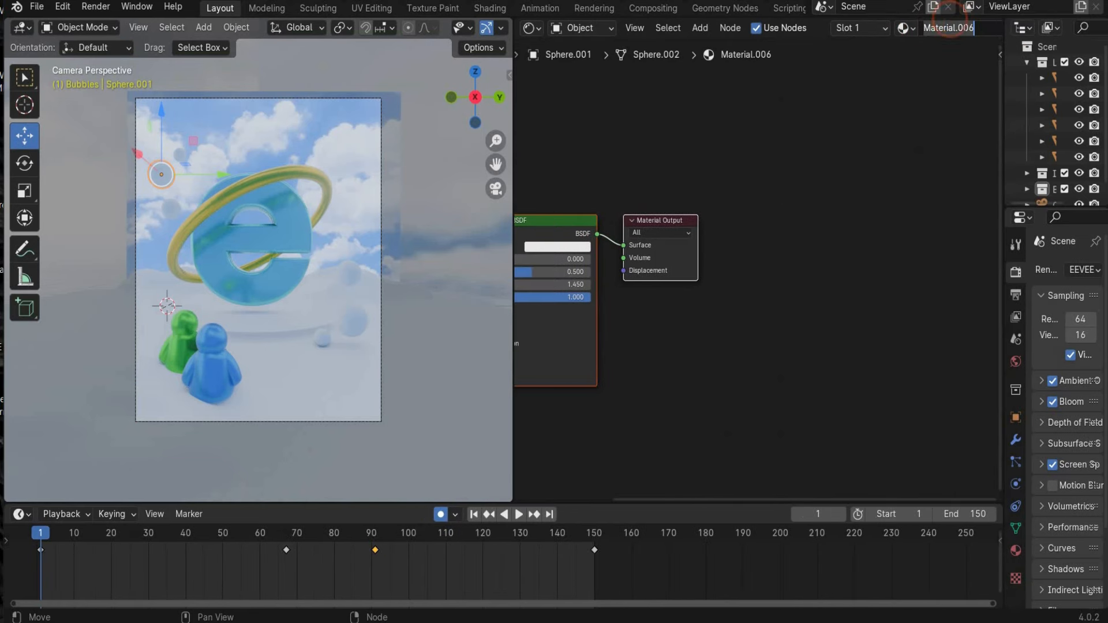
click(964, 27)
text(Bubb)
text(le)
key(Return)
- Replace the Bubble material's Principled BSDF with a Glass BSDF connected to the Material Output's Surface
middle_drag(692, 225, 799, 169)
click(627, 169)
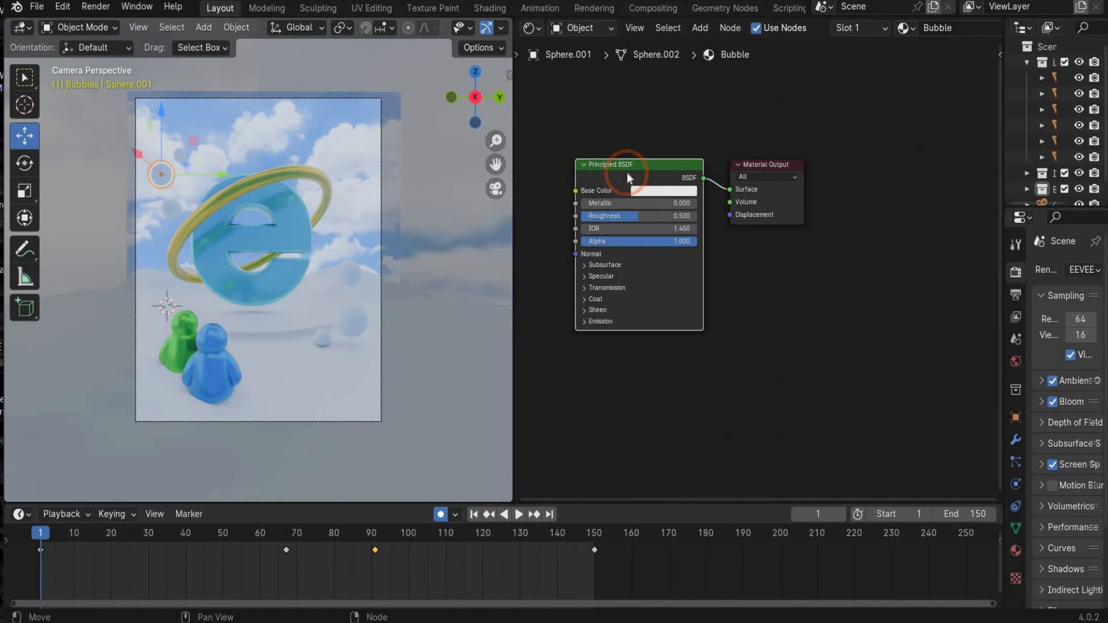
key(x)
key(shift+a)
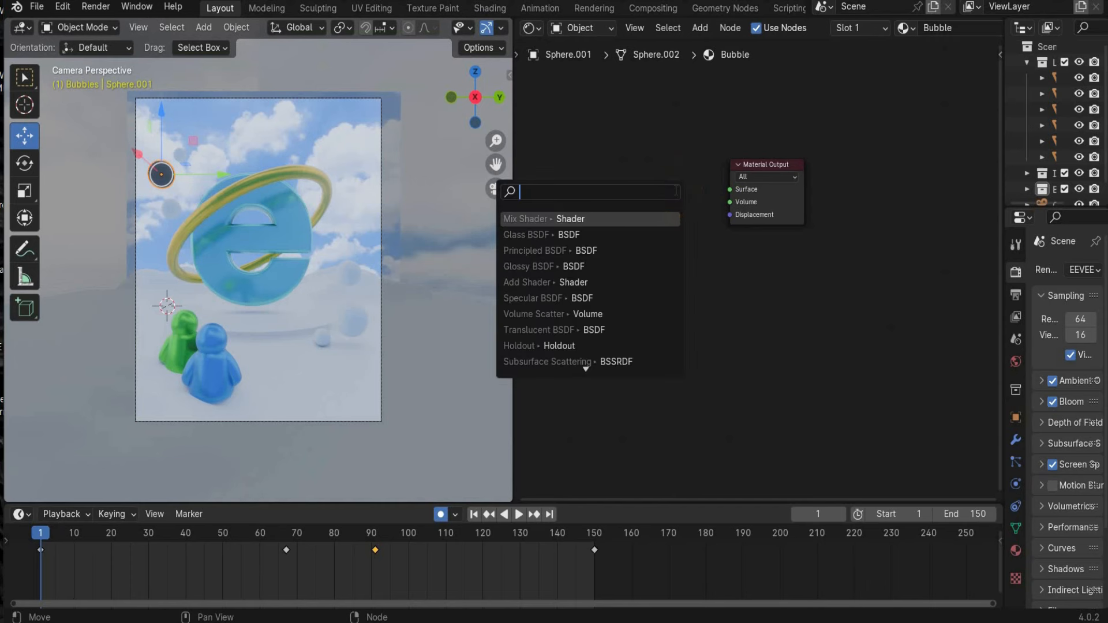
text(glass)
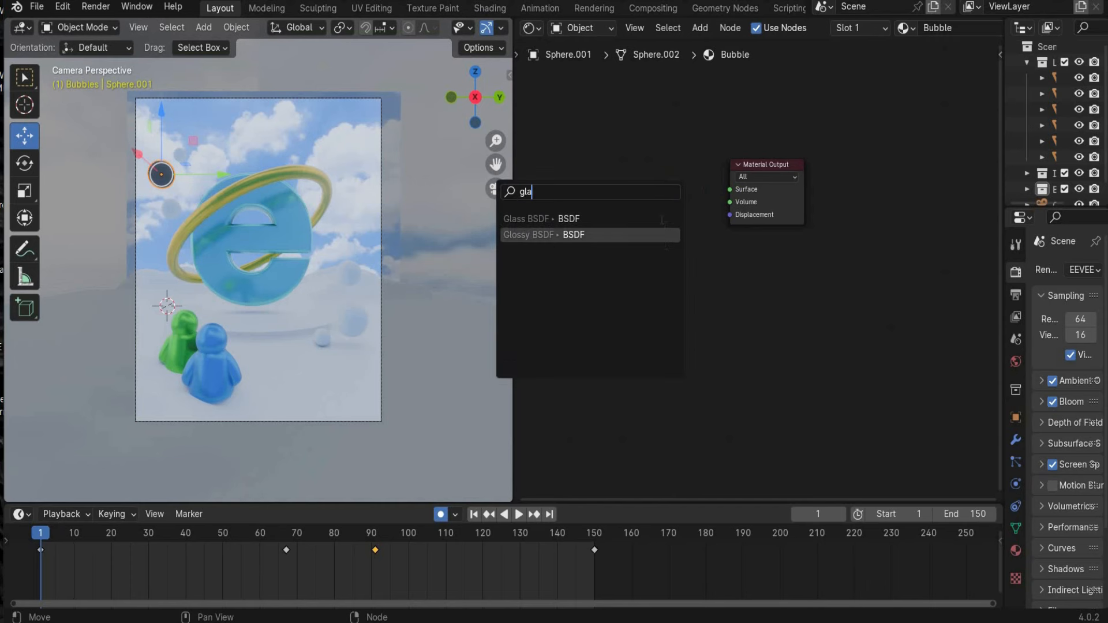
key(Return)
click(664, 256)
scroll(669, 248, up, 2)
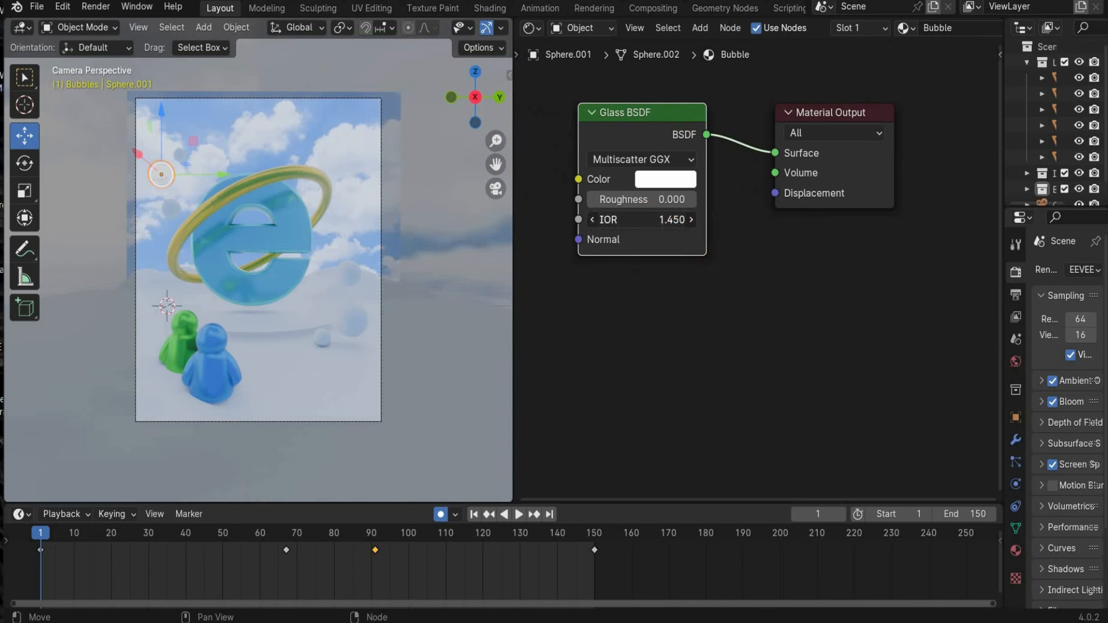
- Set the Glass BSDF's IOR to 1.3 and its roughness to 0.1
double_click(664, 221)
text(1.3)
key(Return)
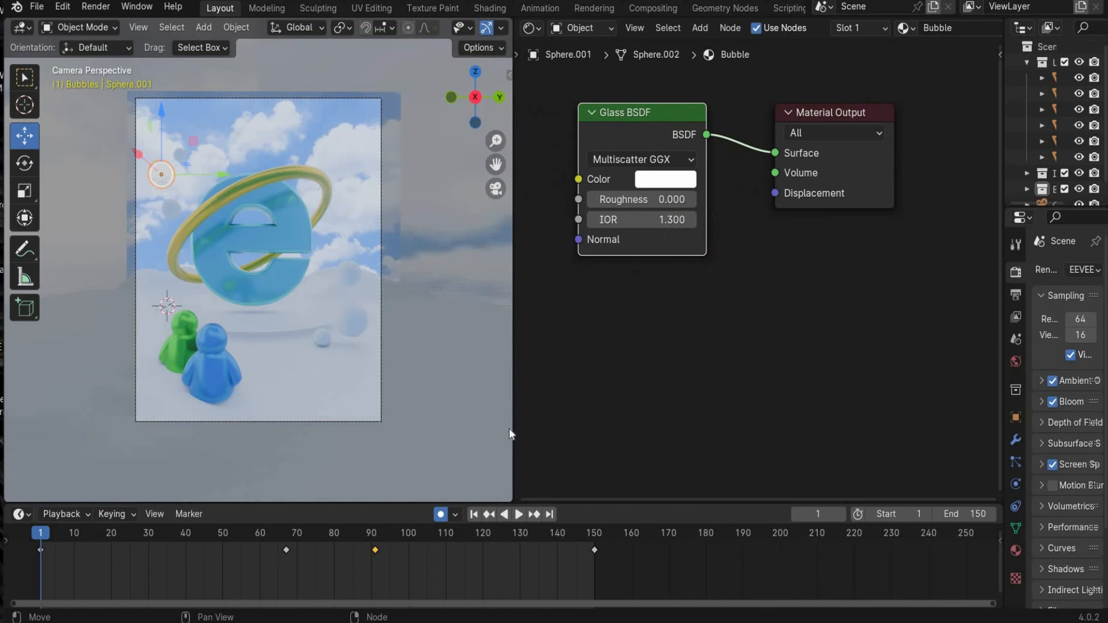
click(640, 199)
text(0.1)
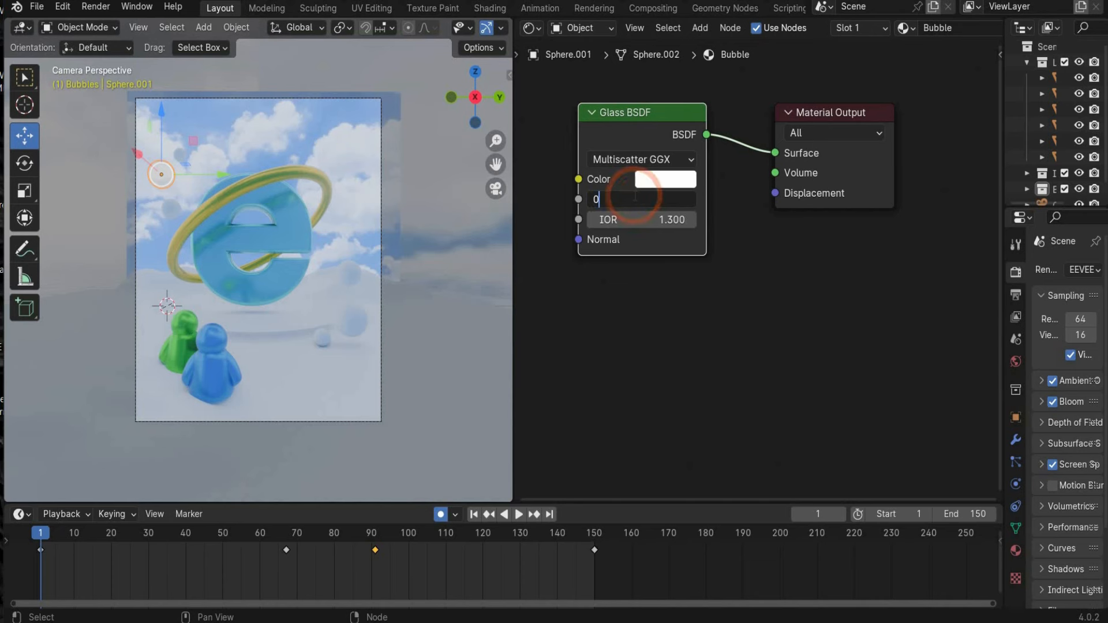
key(Return)
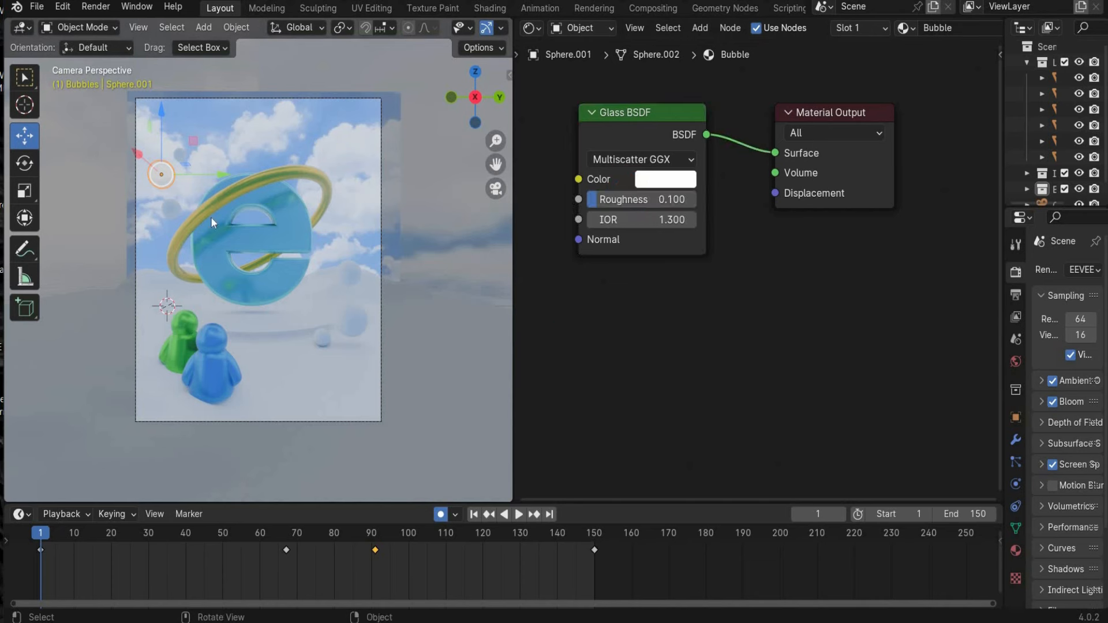
- Assign the existing Bubble material to the remaining bubble spheres
click(171, 207)
click(831, 27)
click(877, 50)
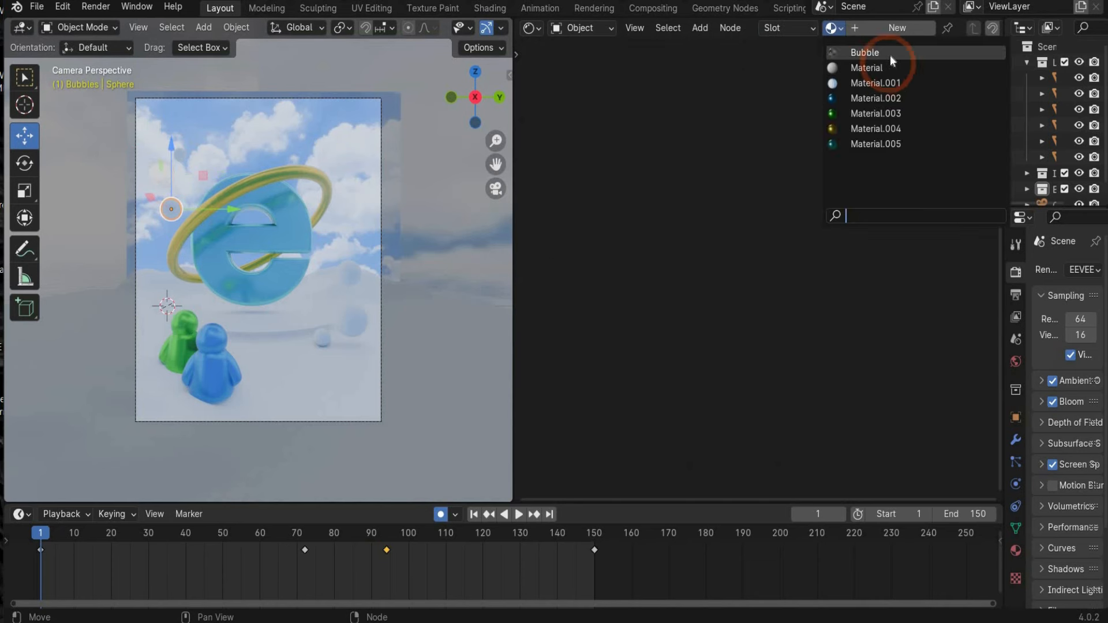
click(180, 155)
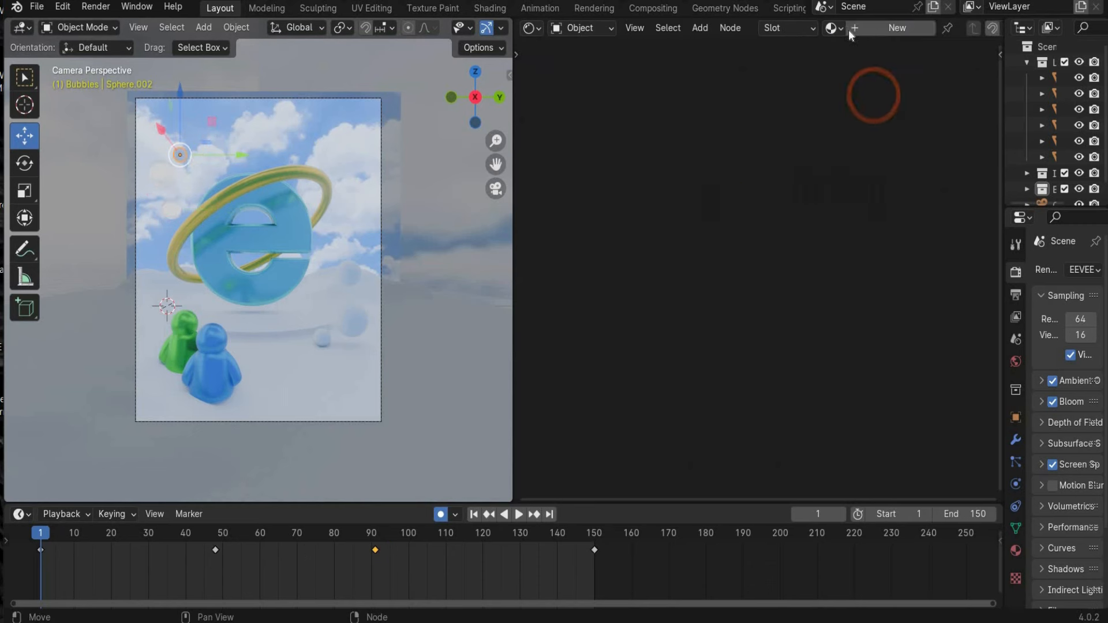
click(831, 28)
click(844, 52)
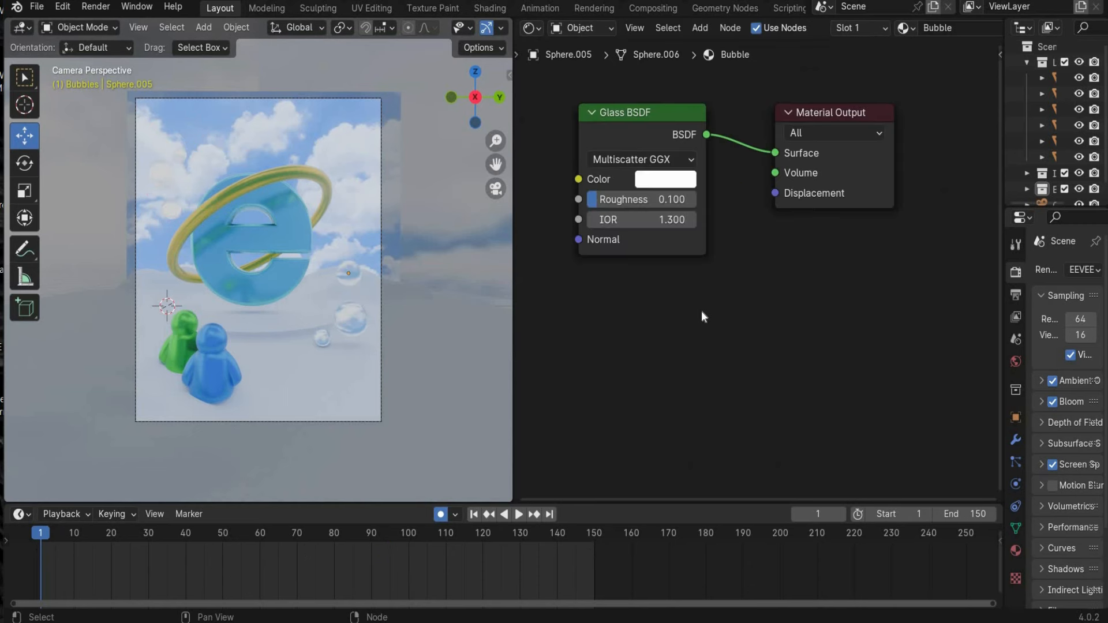
- Give the Water plane a new material and delete its Principled BSDF node
click(344, 380)
click(893, 28)
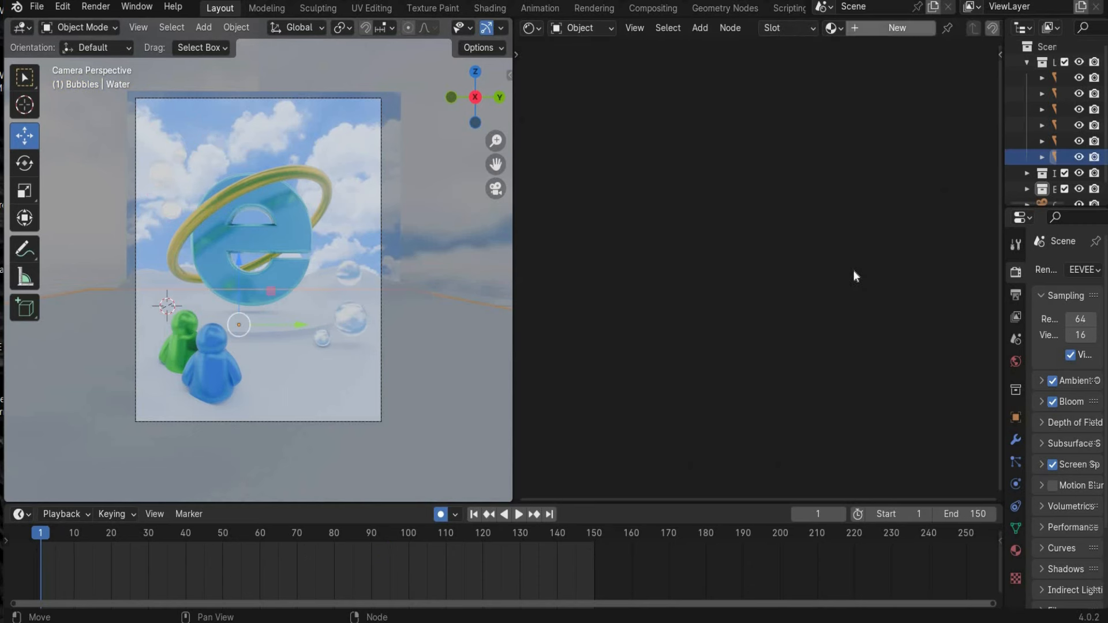
middle_drag(853, 270, 946, 287)
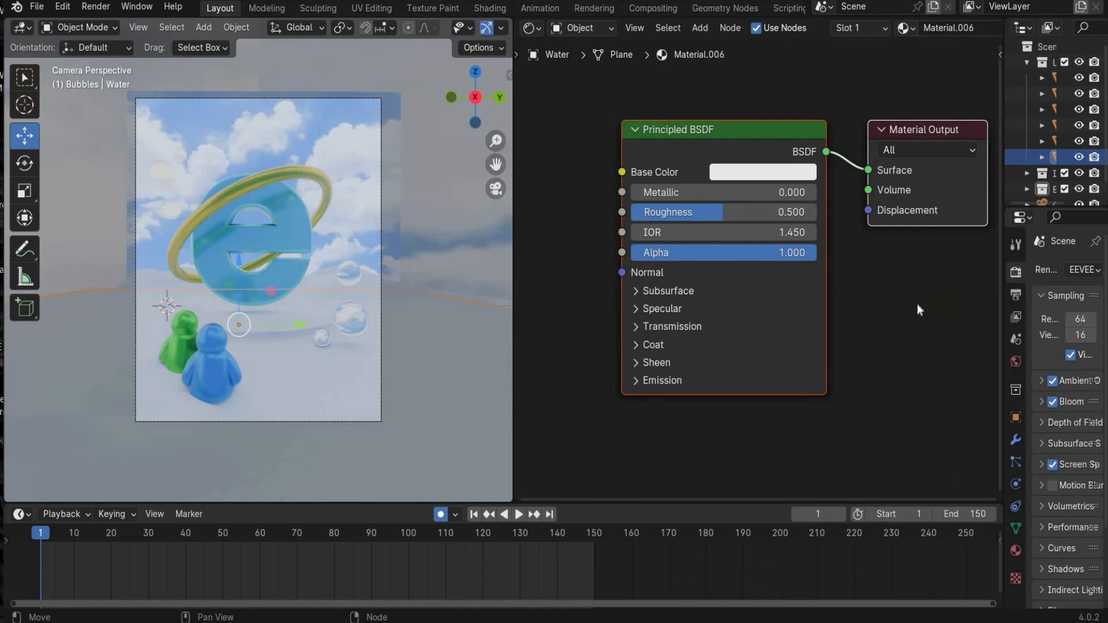
scroll(759, 175, down, 2)
click(759, 175)
key(Delete)
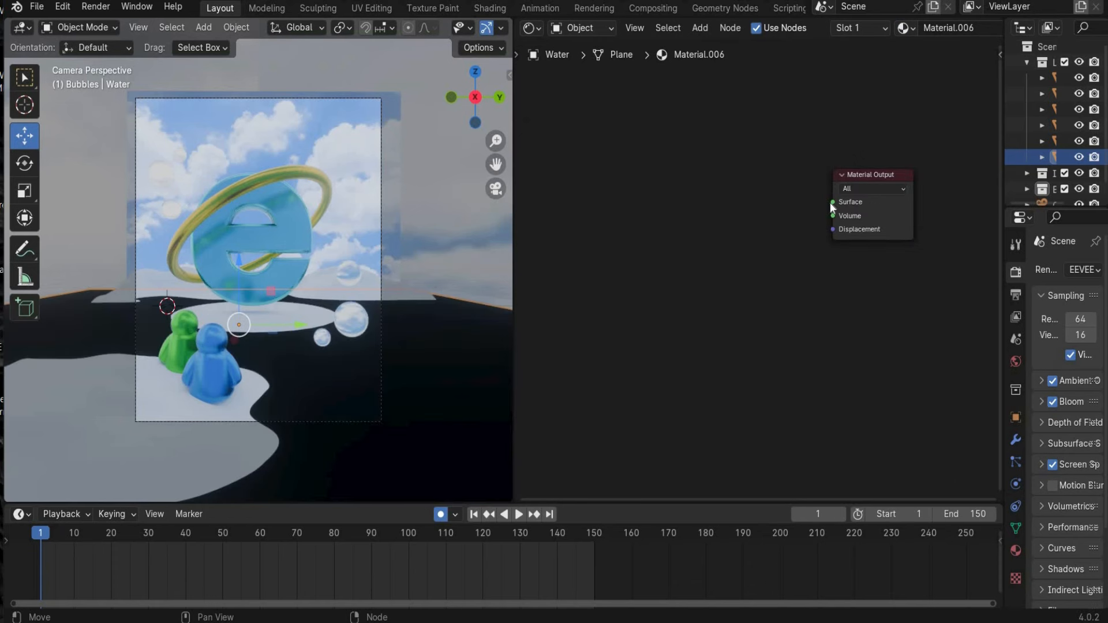
- Connect a Mix Shader to the Water material's Surface and feed a Glossy BSDF into its first shader input
drag(833, 202, 582, 248)
text(mix)
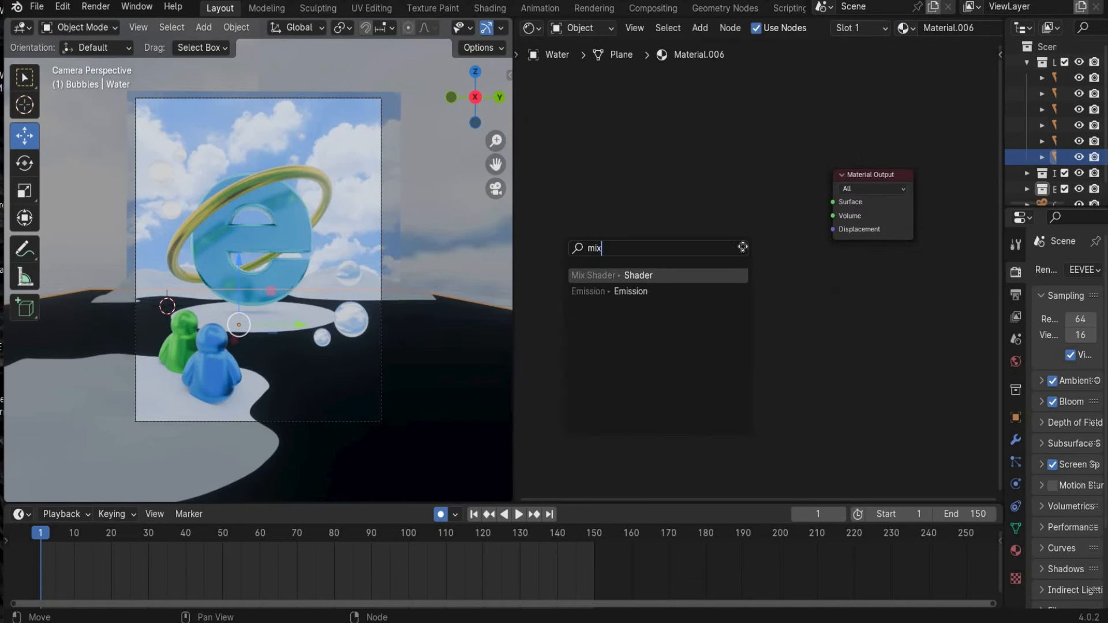
key(Return)
drag(707, 253, 655, 266)
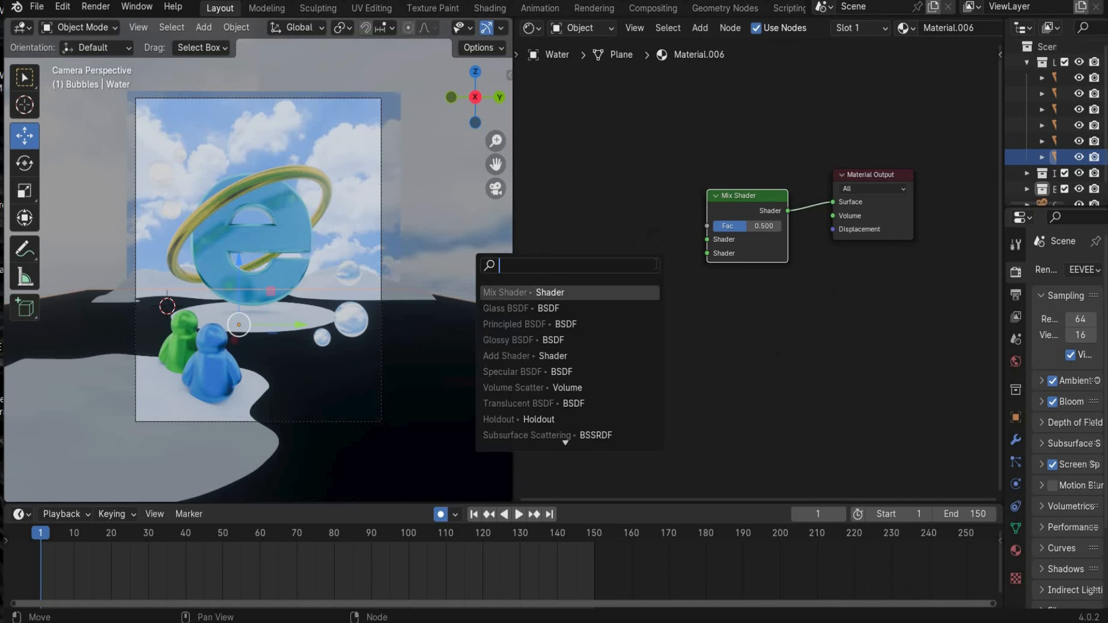
text(glossy)
key(Return)
- Set the Glossy BSDF's roughness to 0.2 in the Water material
click(648, 262)
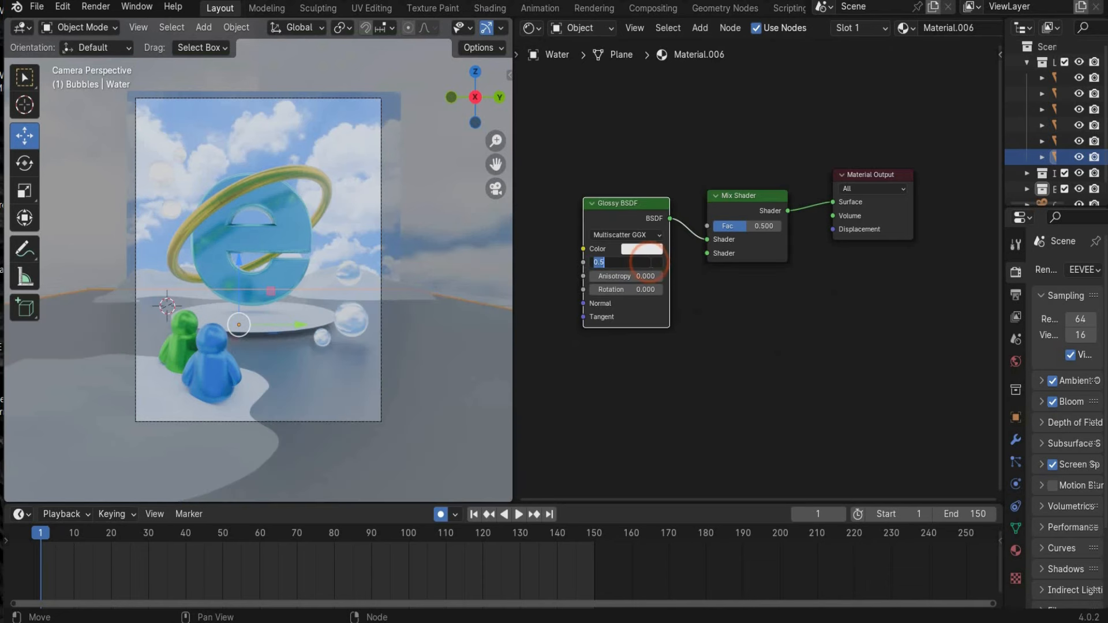
text(0.5)
key(BackSpace)
text(2)
key(Return)
- Add a Bump node feeding the Glossy BSDF's Normal input and place it beside that shader
middle_drag(670, 379, 730, 382)
drag(642, 308, 622, 323)
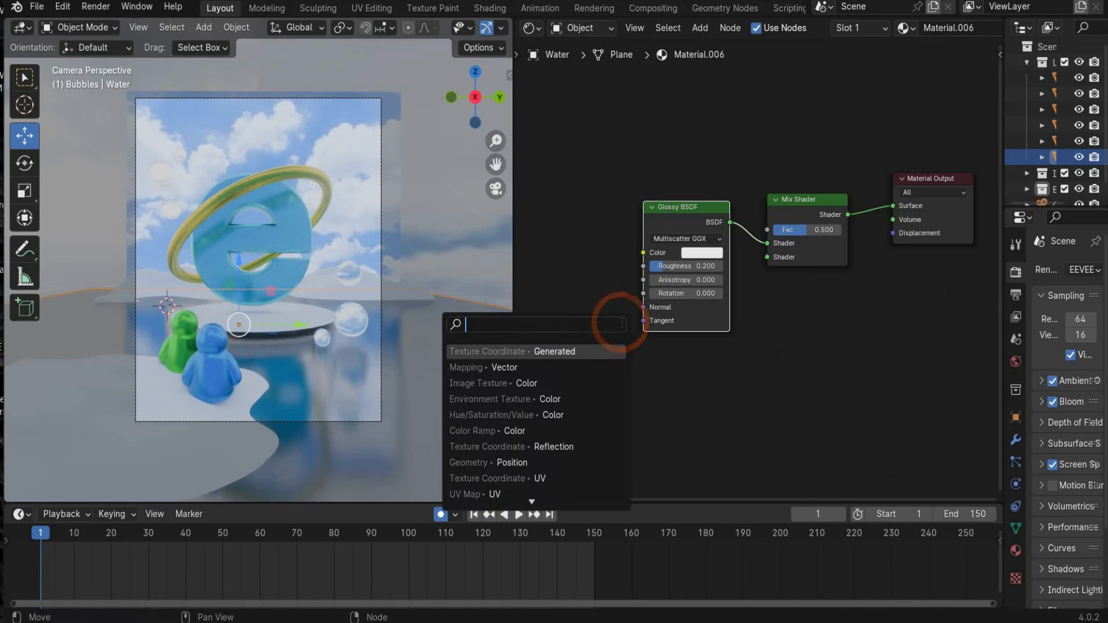
text(bump)
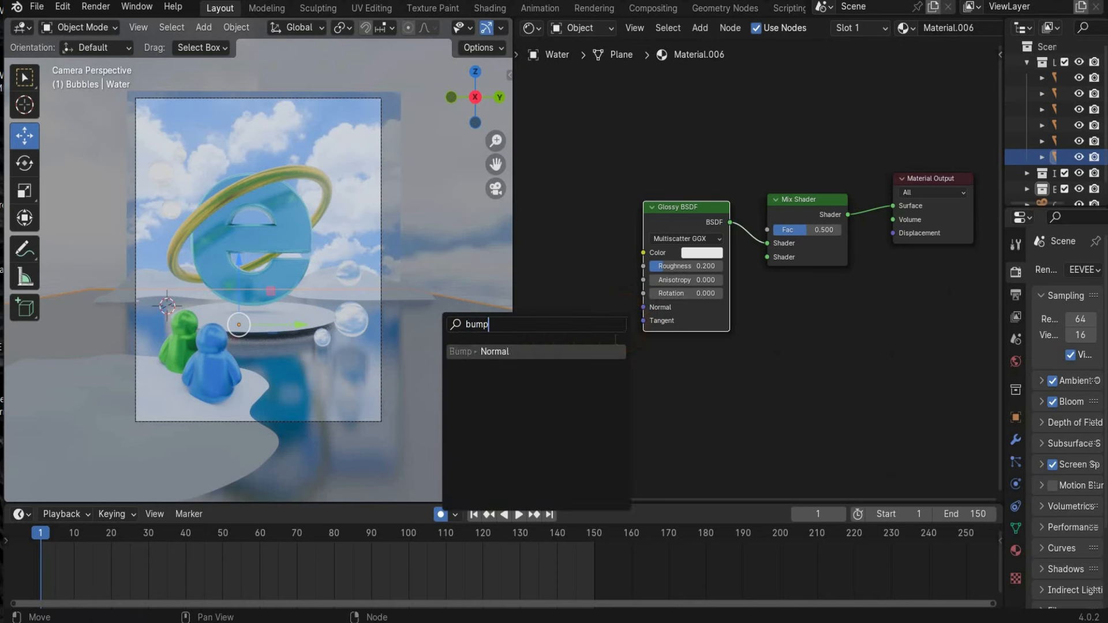
key(Return)
click(635, 364)
middle_drag(636, 363, 750, 342)
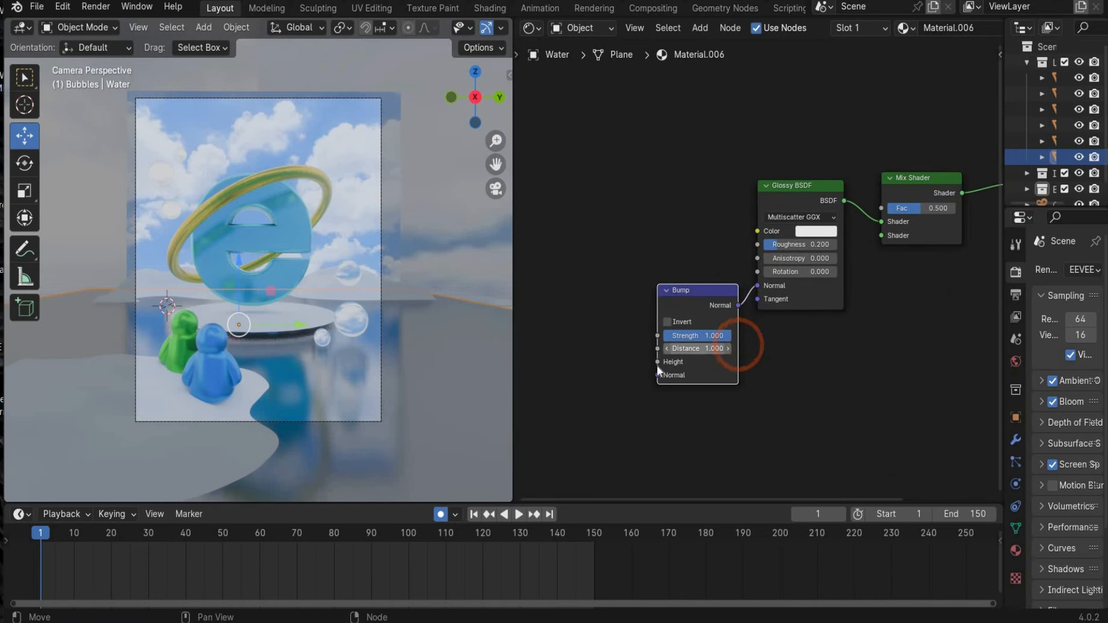
- Feed a Noise Texture's Fac output into the Bump node's Height input
drag(657, 362, 621, 364)
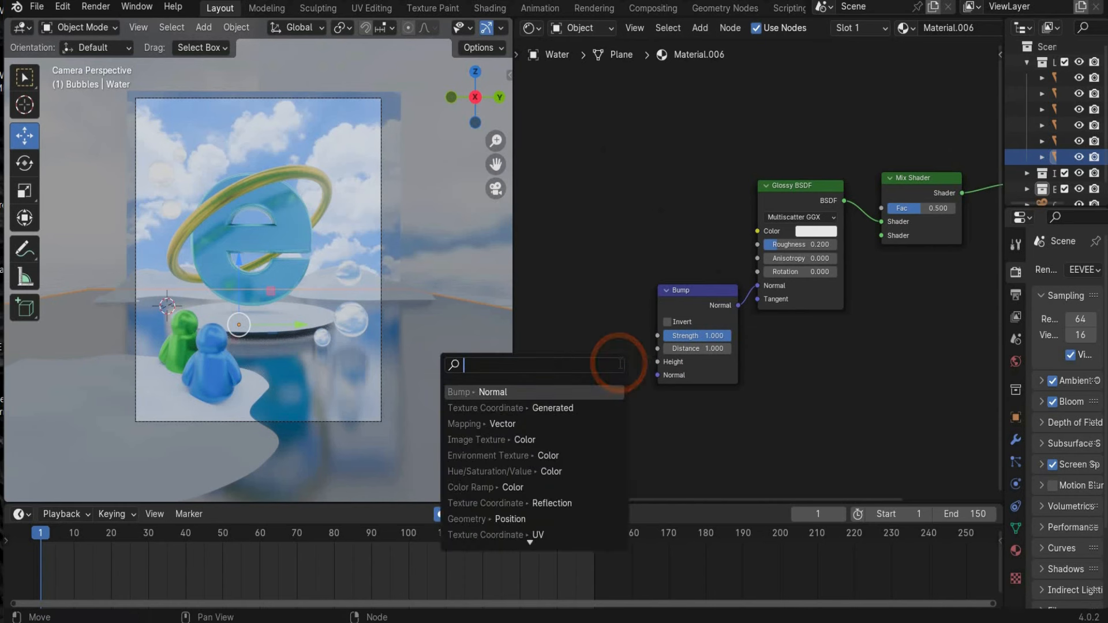
text(no)
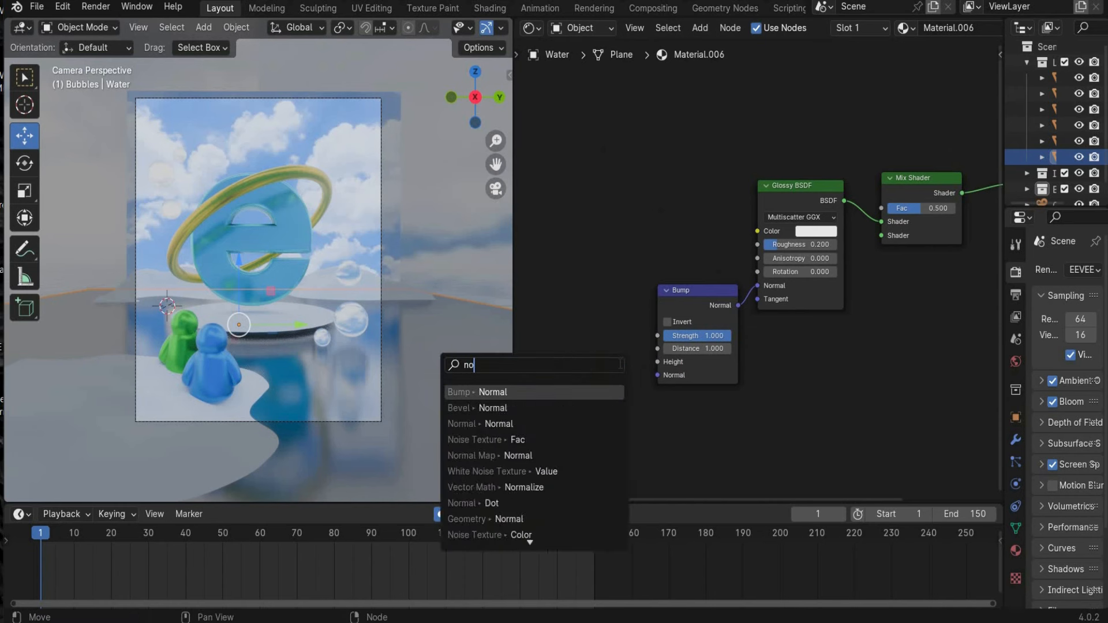
text(ise)
key(Return)
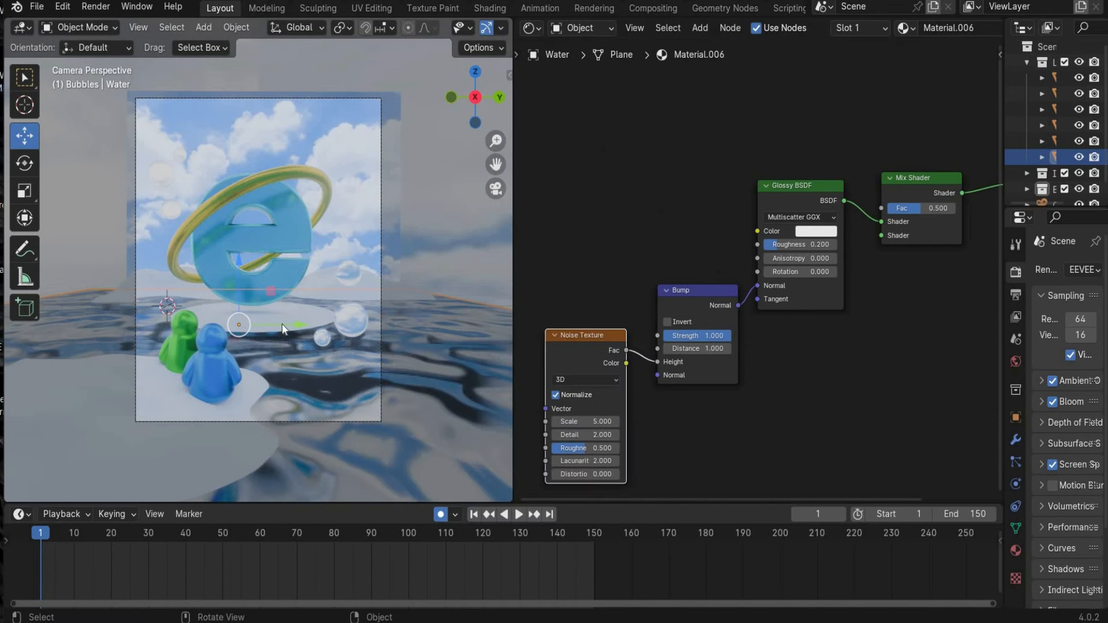
- Set the Bump node's strength to 0.2 and distance to 0.5, with the Noise Texture's scale at 20
click(697, 335)
text(0)
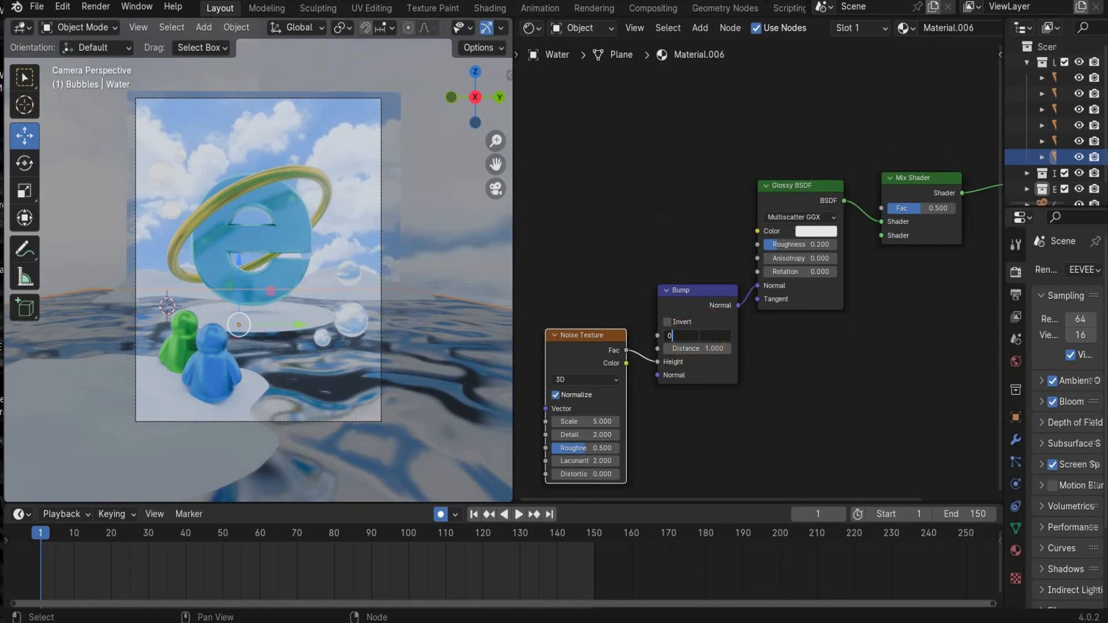
text(.2)
key(Return)
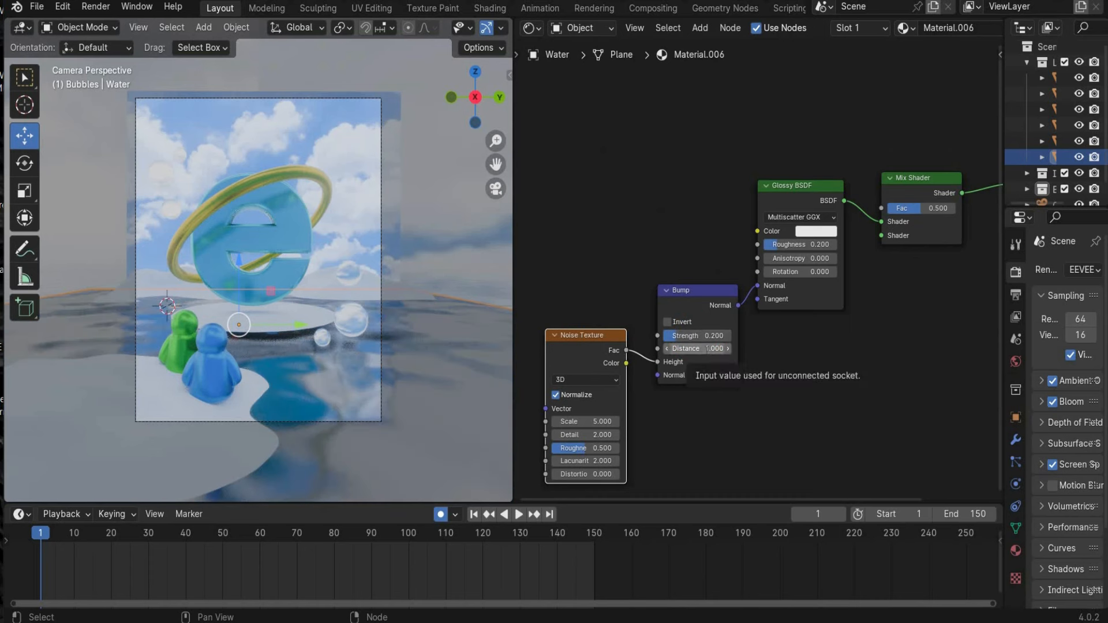
click(701, 349)
text(0)
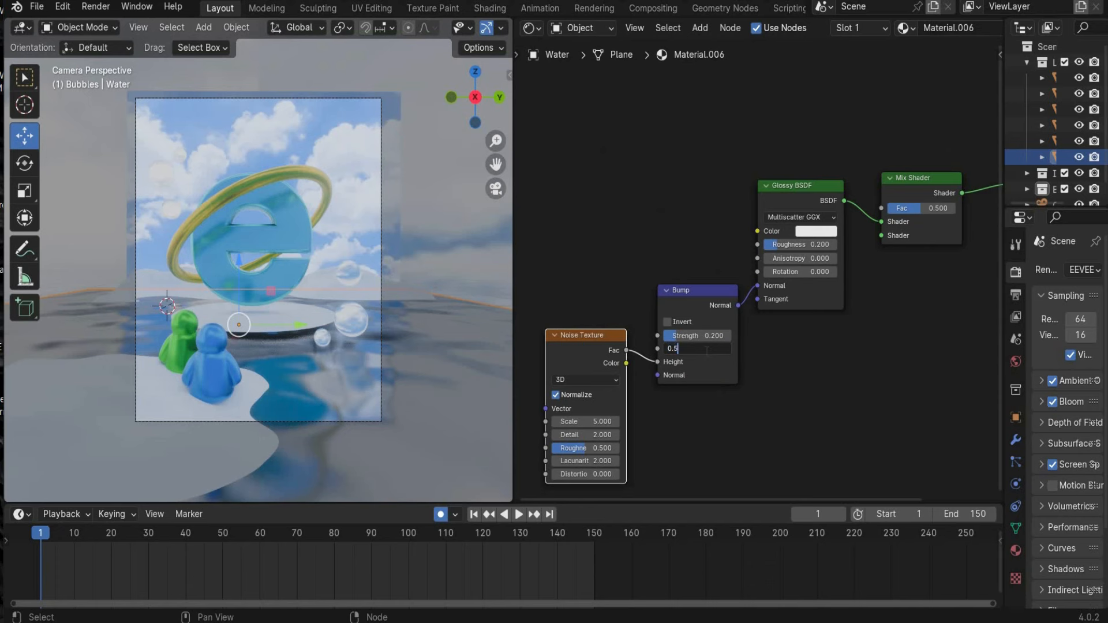
text(.5)
key(Return)
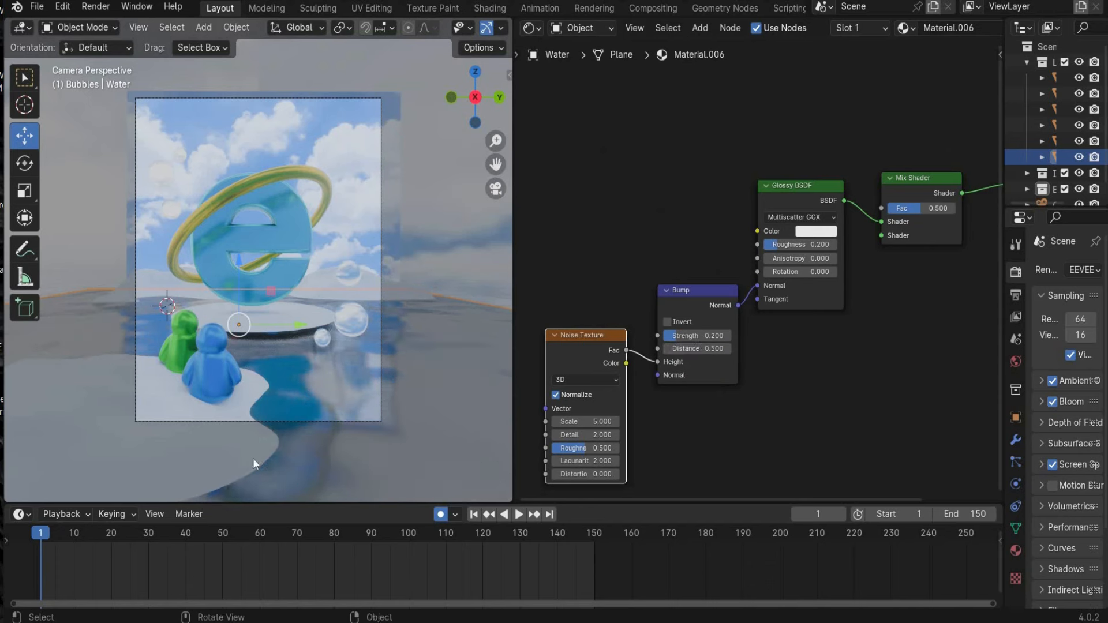
click(585, 421)
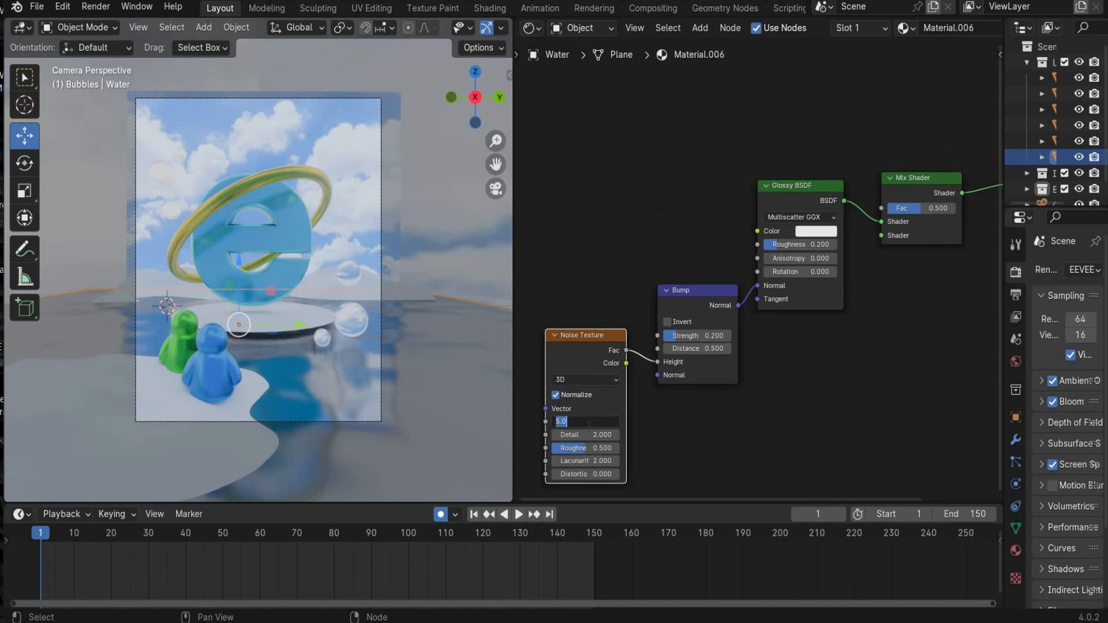
key(Return)
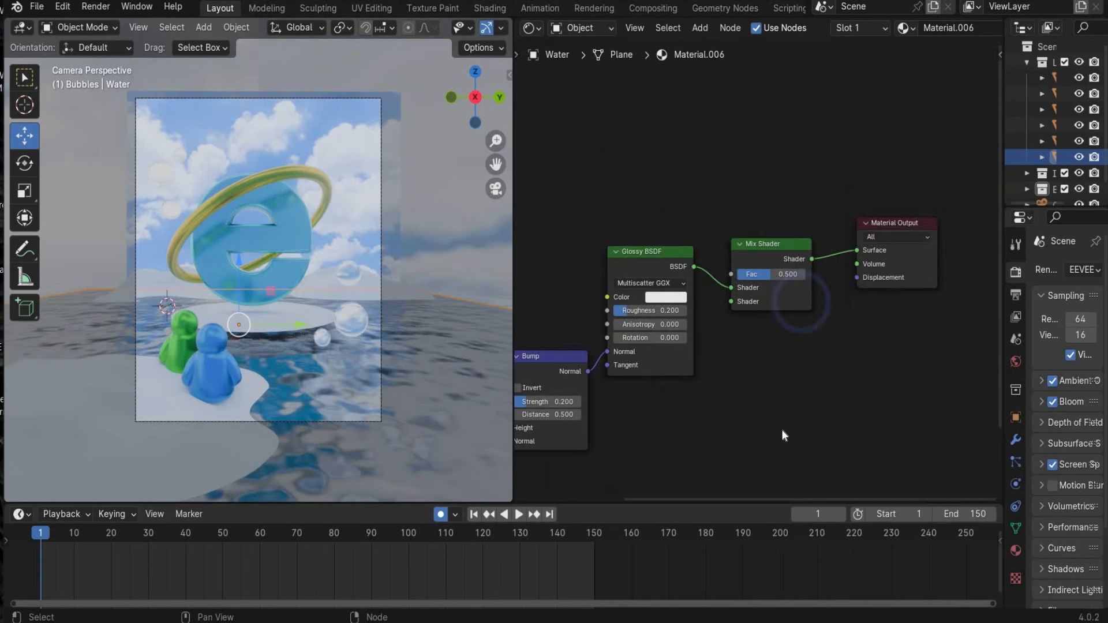
- Feed a Translucent BSDF into the Mix Shader's second shader input and place it below the Glossy BSDF
middle_drag(781, 430, 813, 454)
scroll(784, 425, up, 1)
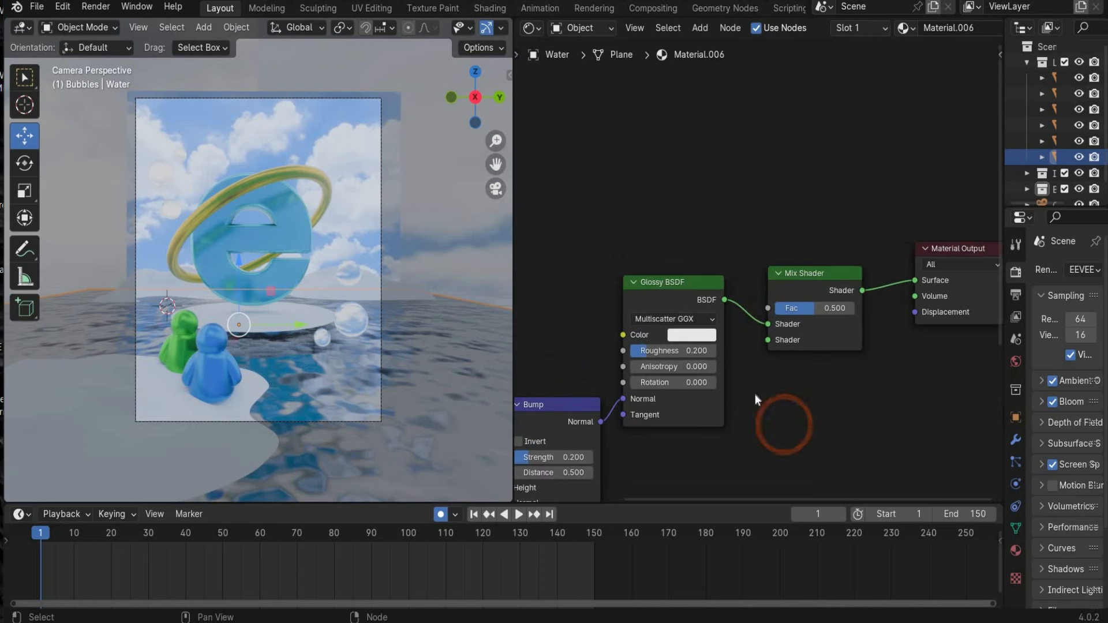
drag(768, 339, 733, 400)
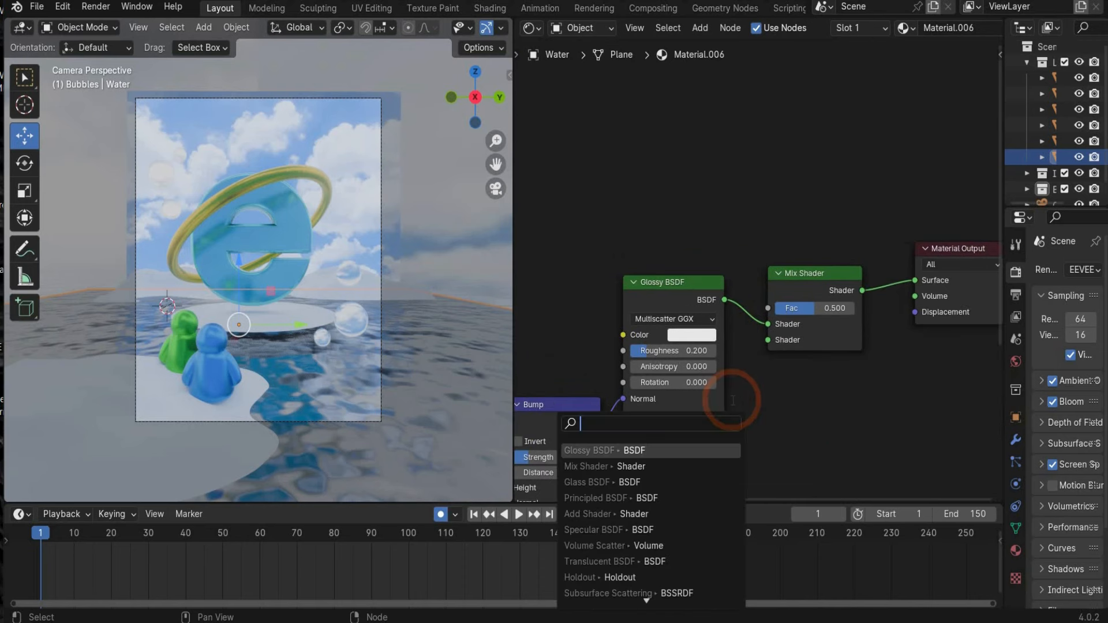
text(trans)
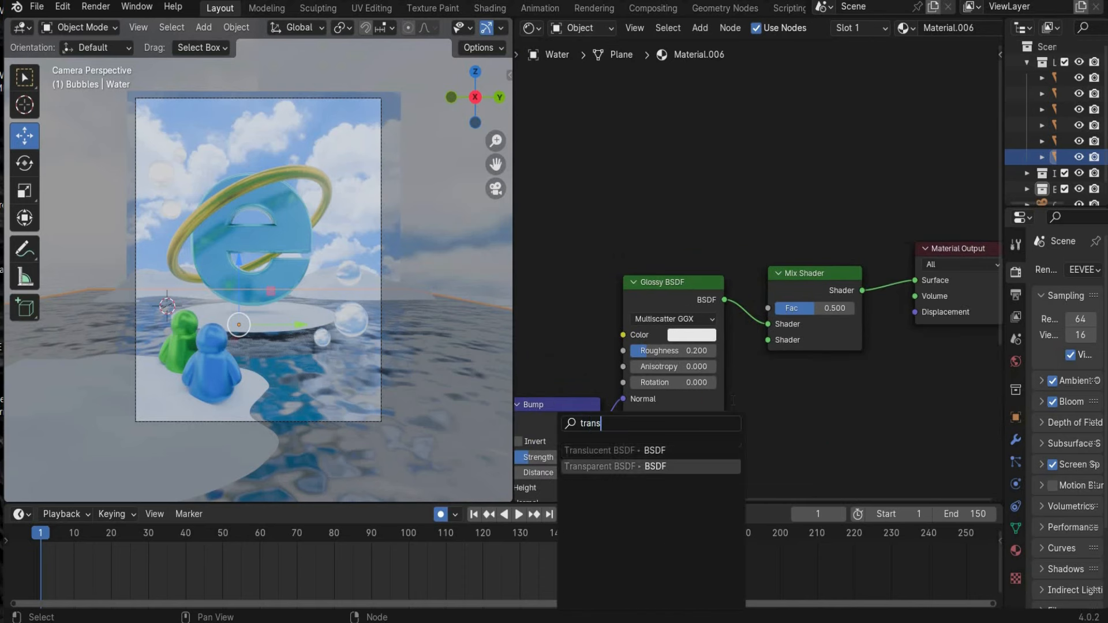
click(683, 455)
click(774, 417)
middle_drag(817, 375, 877, 313)
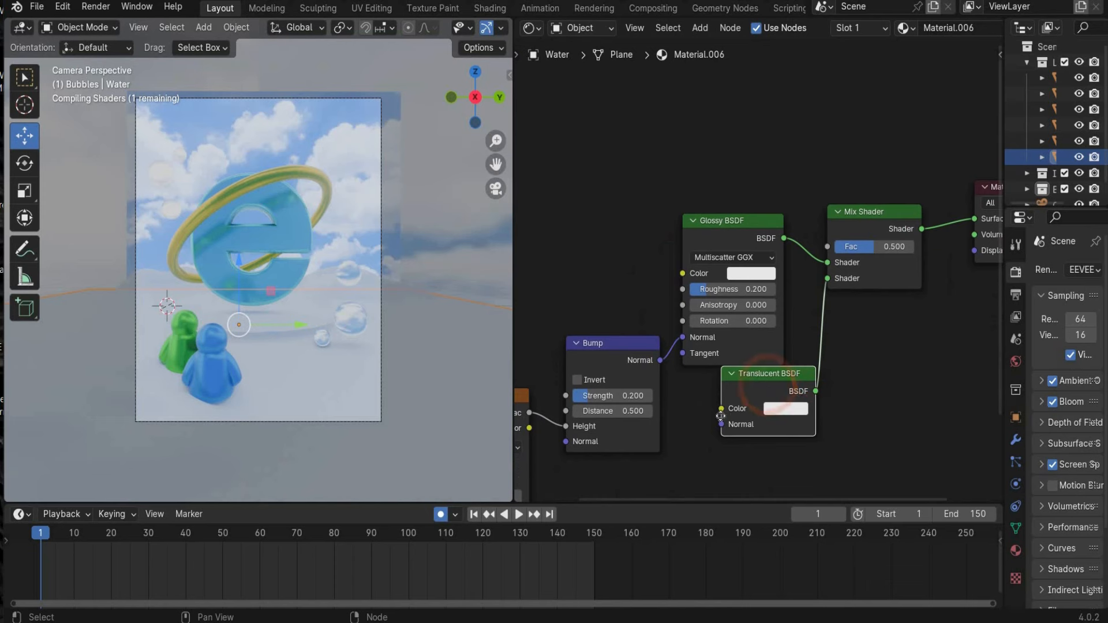
drag(762, 391, 732, 411)
click(800, 453)
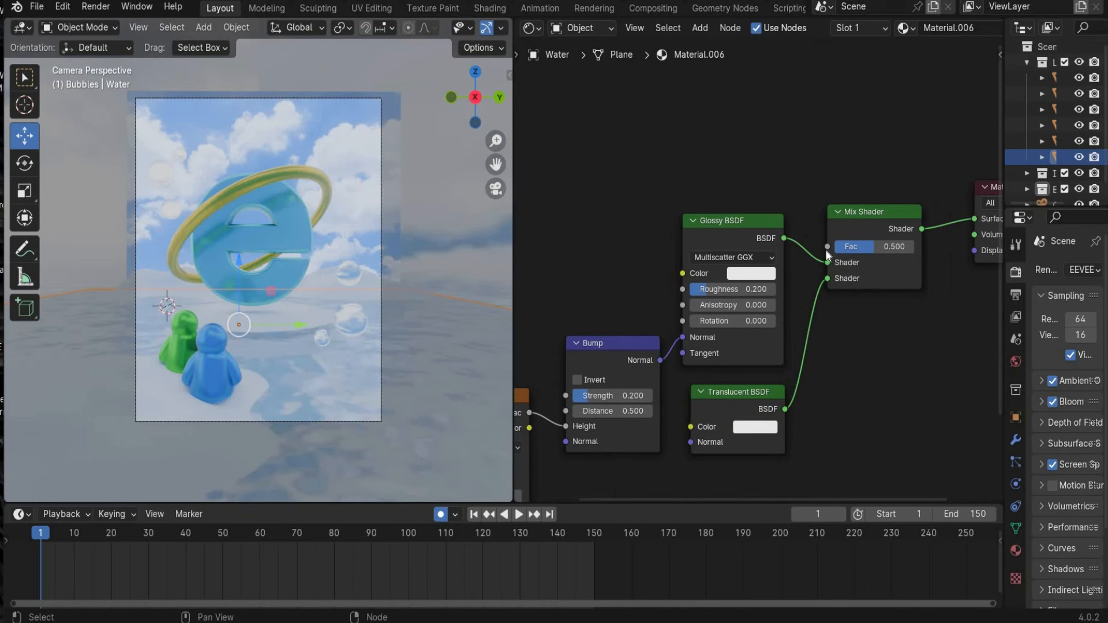
- Add a Light Path node and connect its Is Shadow Ray output to the Mix Shader's Fac
key(shift+a)
text(lighr)
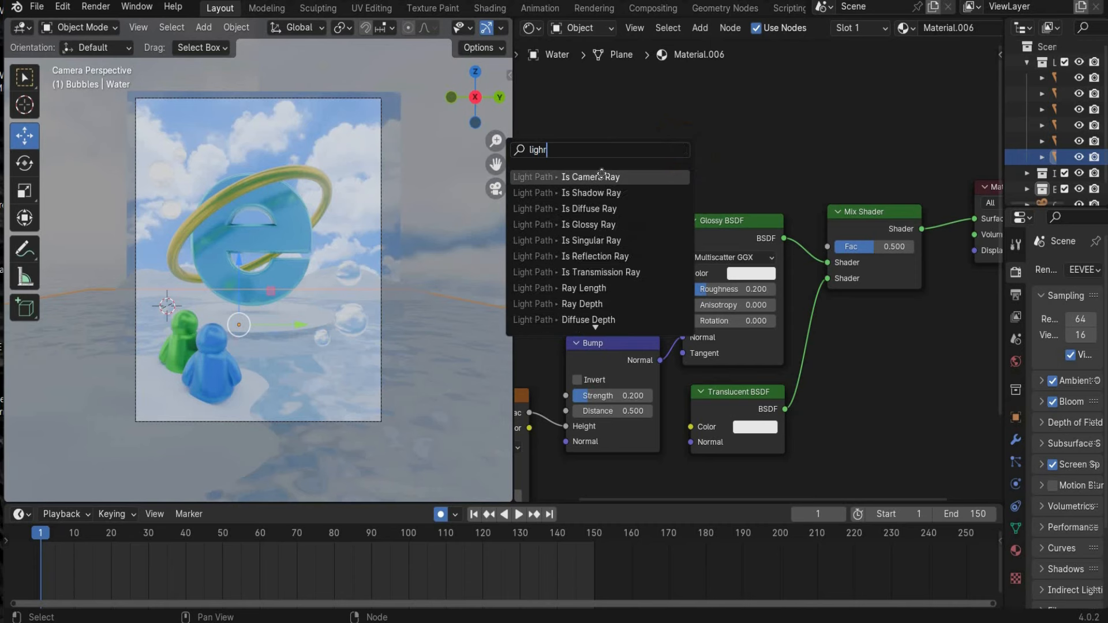
click(601, 176)
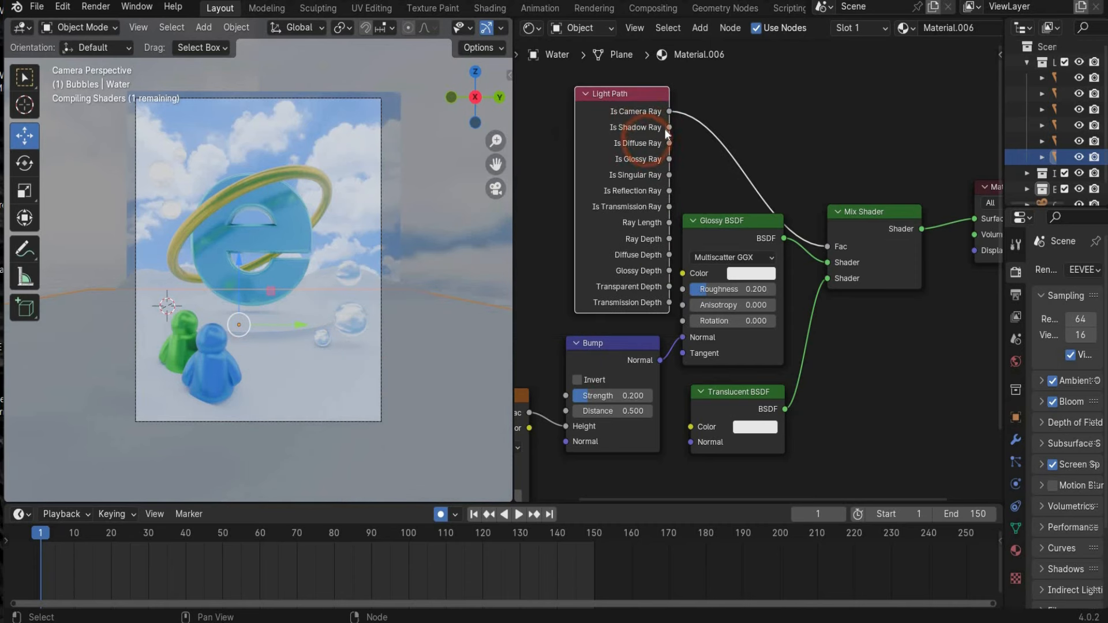
click(664, 130)
drag(669, 111, 828, 244)
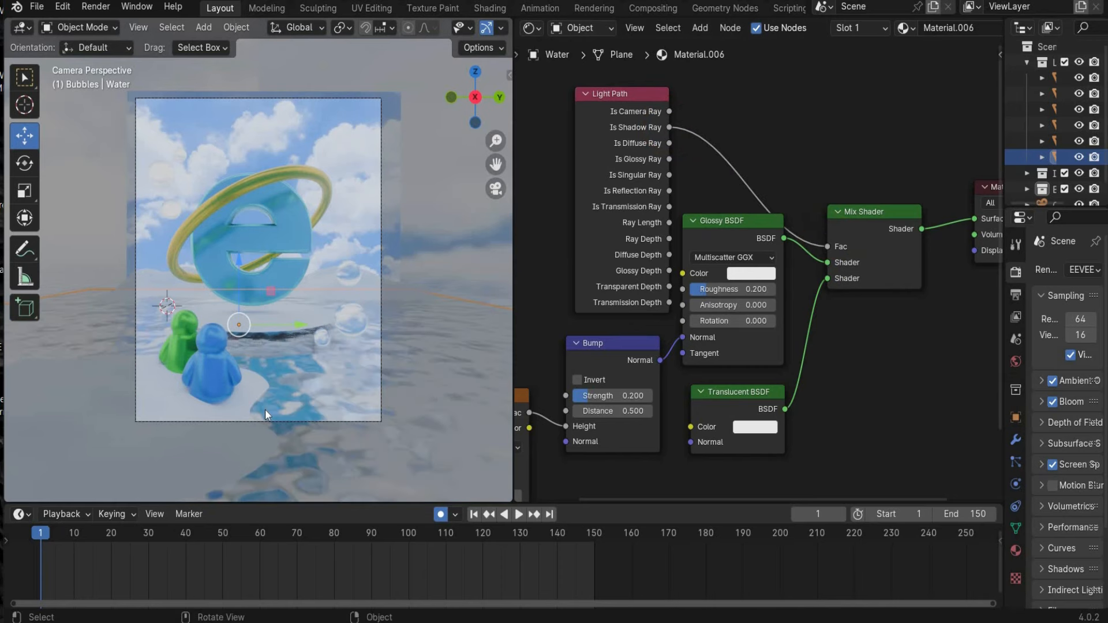
- Insert a keyframe on the Noise Texture's scale of 20 at frame 1
scroll(265, 410, up, 2)
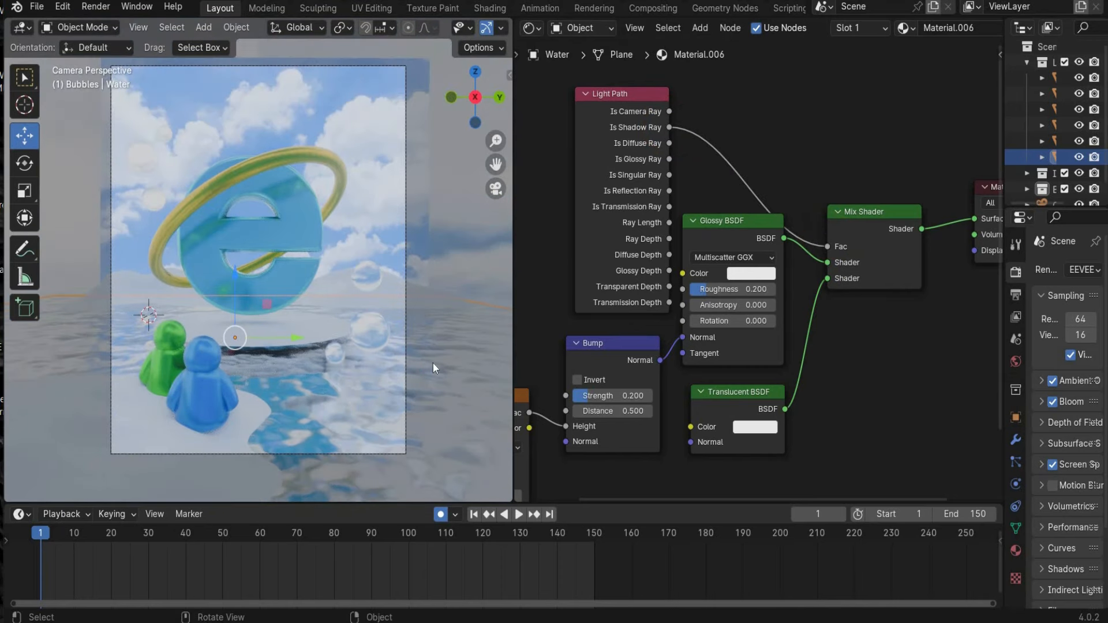
middle_drag(939, 283, 998, 240)
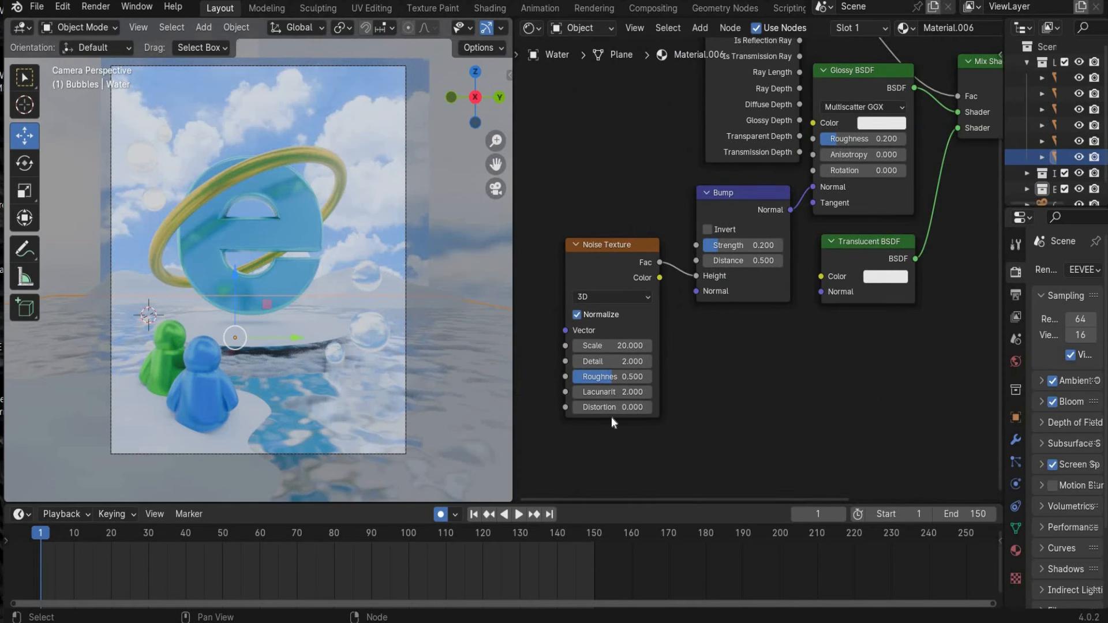
right_click(634, 344)
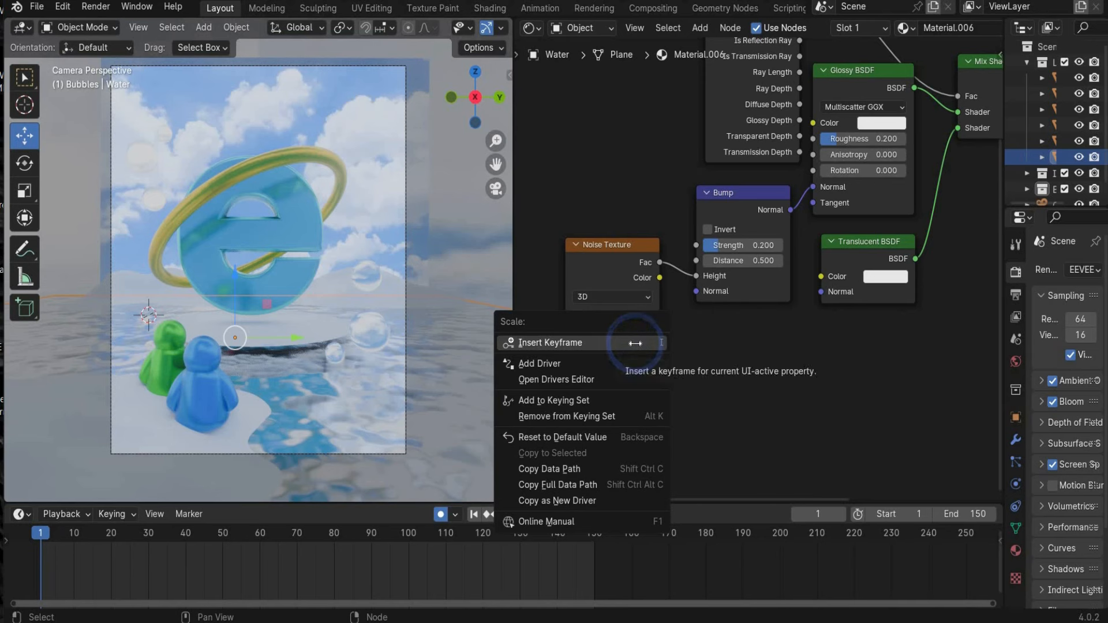
click(635, 342)
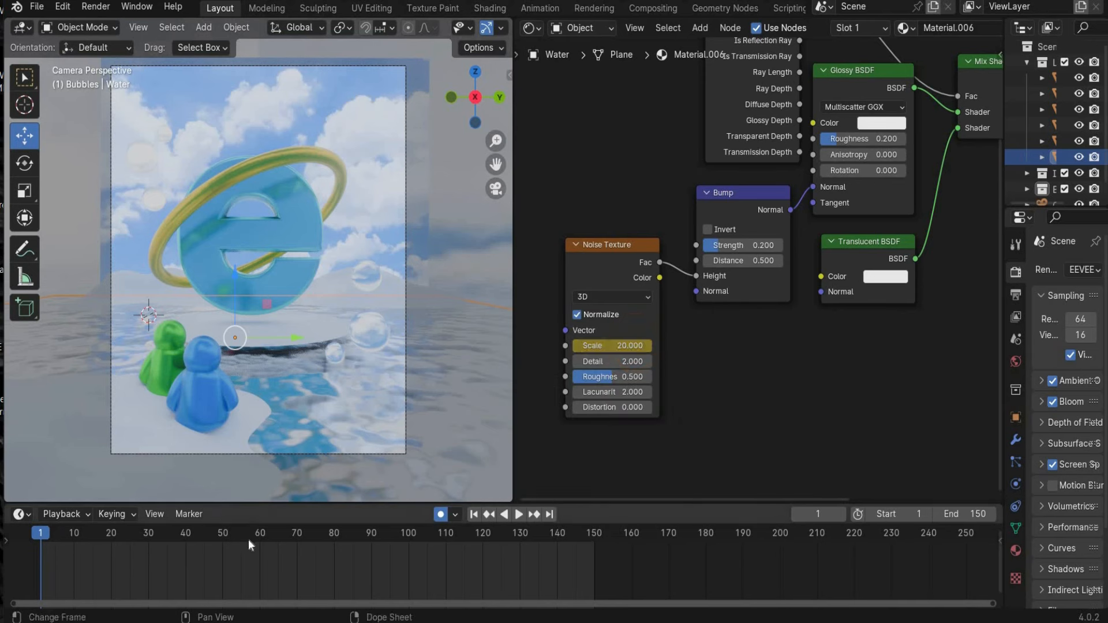
- At frame 150, keyframe the Noise Texture's scale at 23, and scrub back through the timeline to frame 2
drag(248, 539, 594, 545)
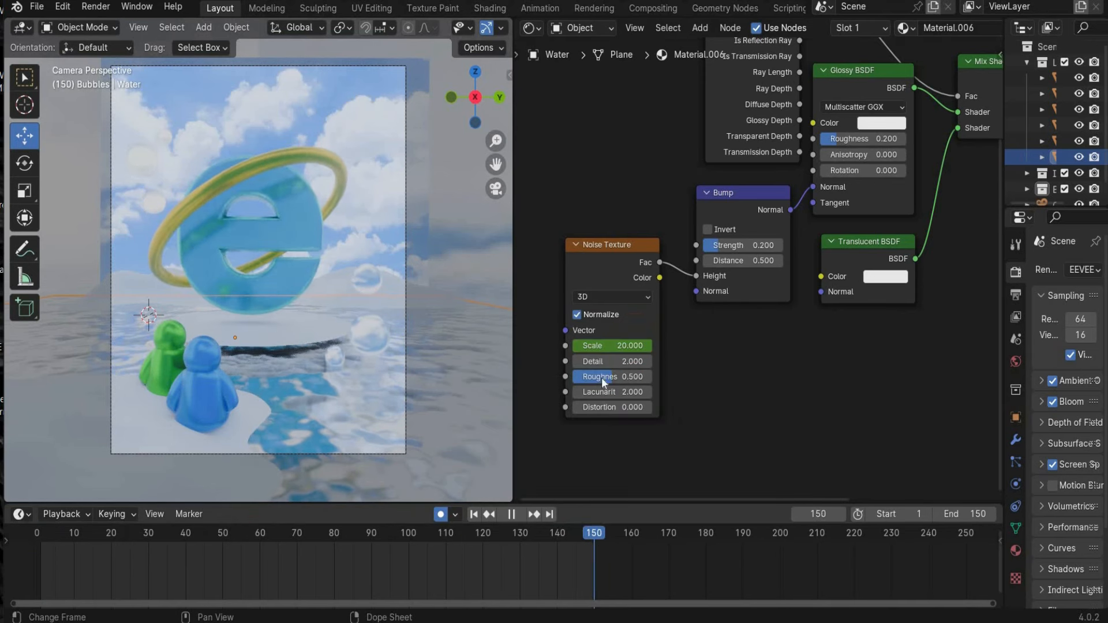
key(space)
click(611, 345)
text(23)
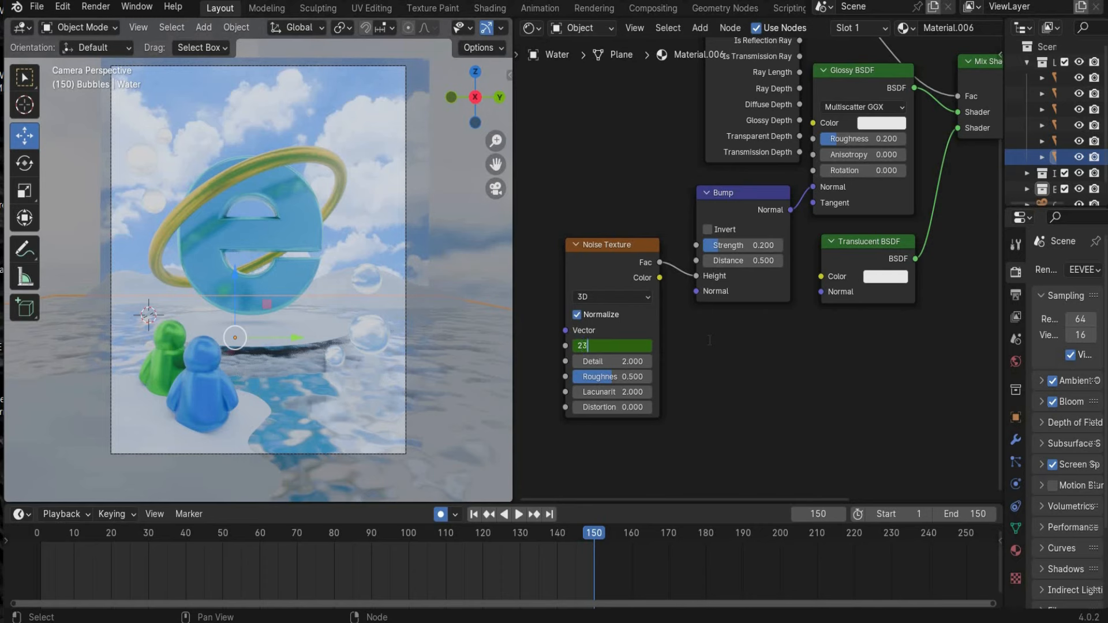
key(Return)
right_click(630, 350)
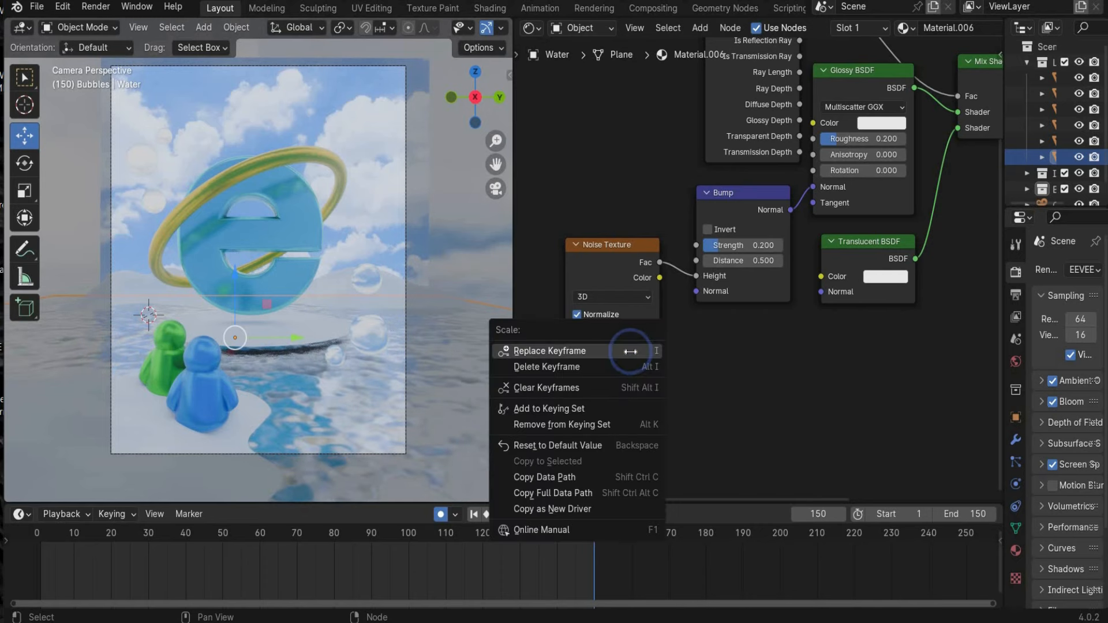
click(630, 350)
drag(594, 542, 482, 541)
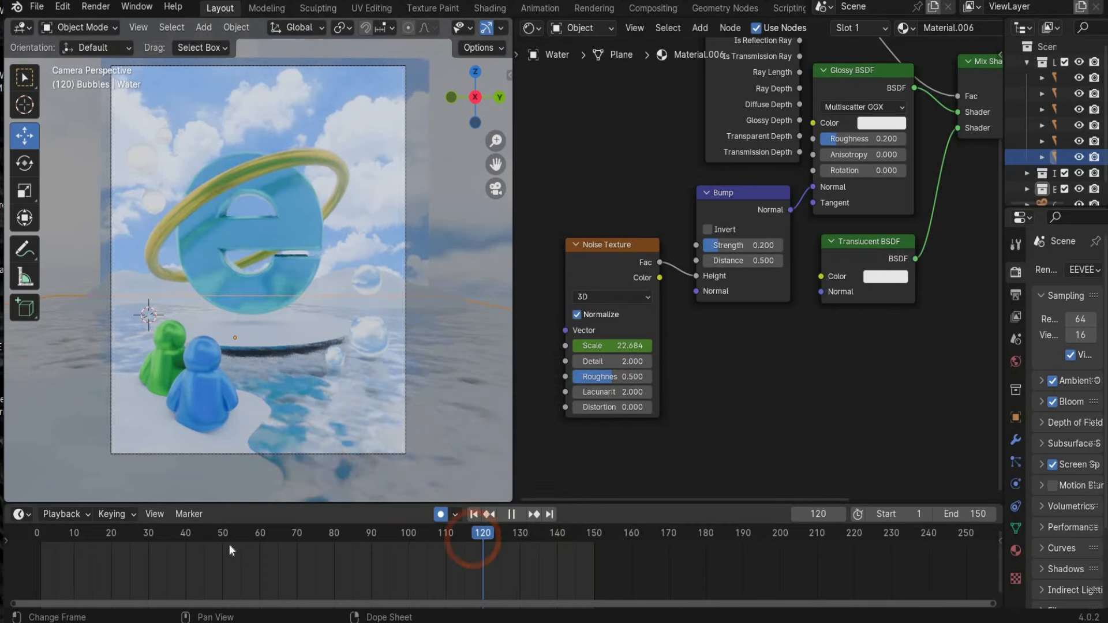
drag(229, 545, 45, 540)
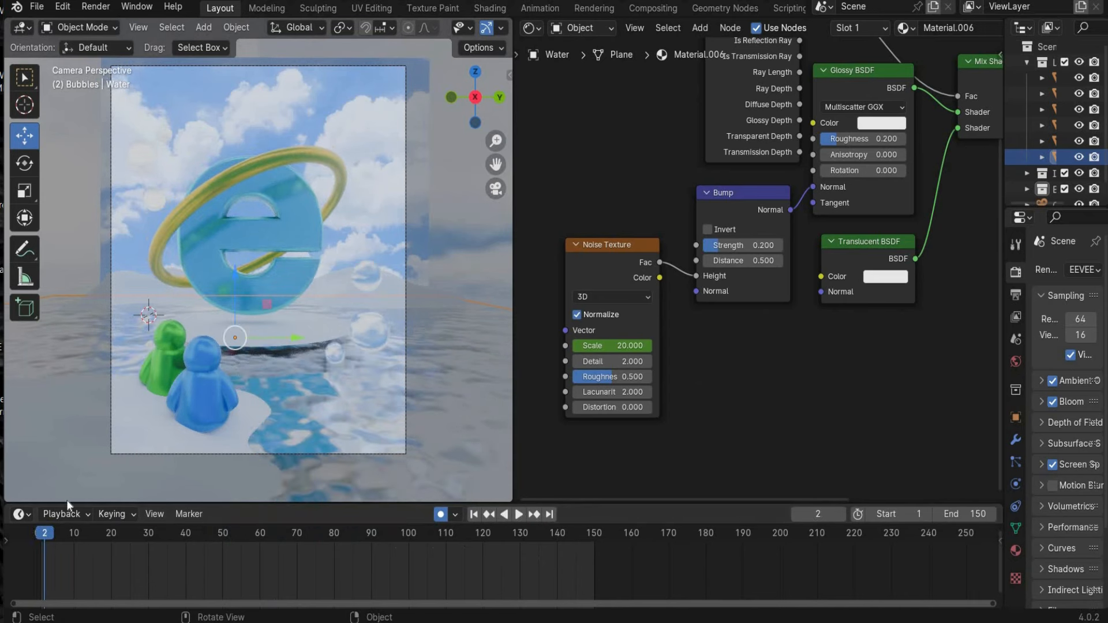
- Switch the timeline area to the Graph Editor and enlarge it upward
click(25, 518)
click(20, 514)
click(71, 513)
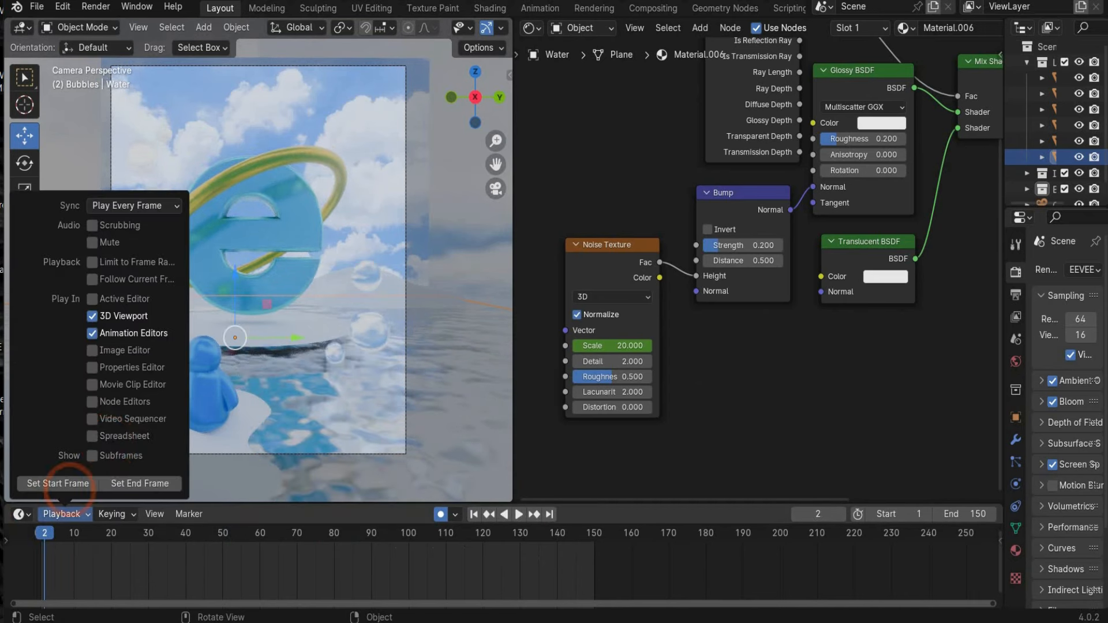
click(20, 513)
click(19, 511)
click(20, 514)
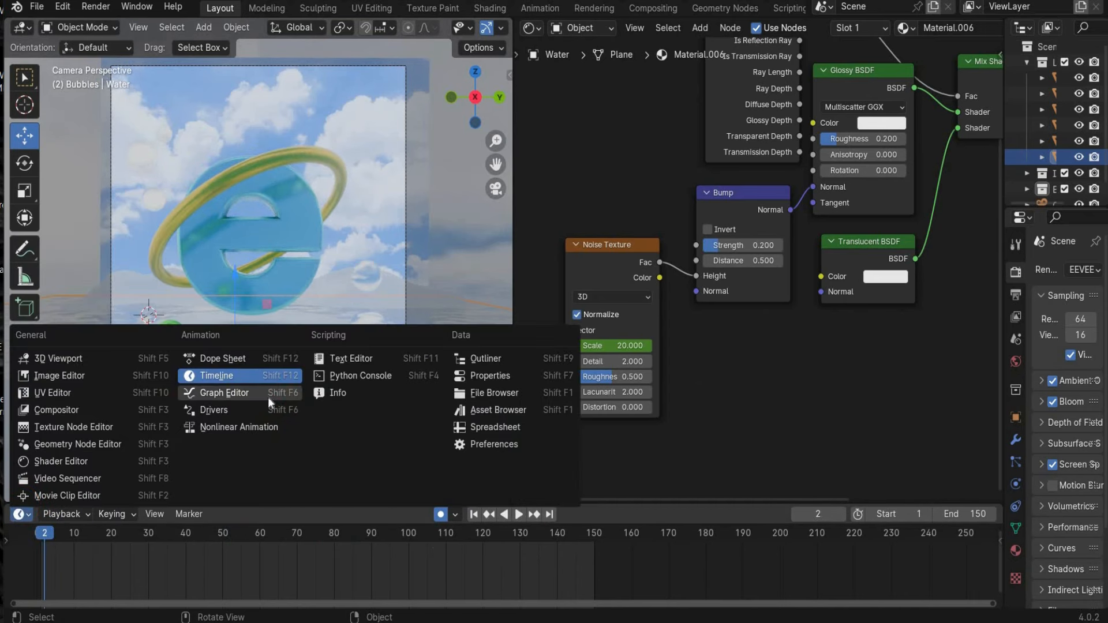
click(266, 391)
drag(275, 502, 276, 349)
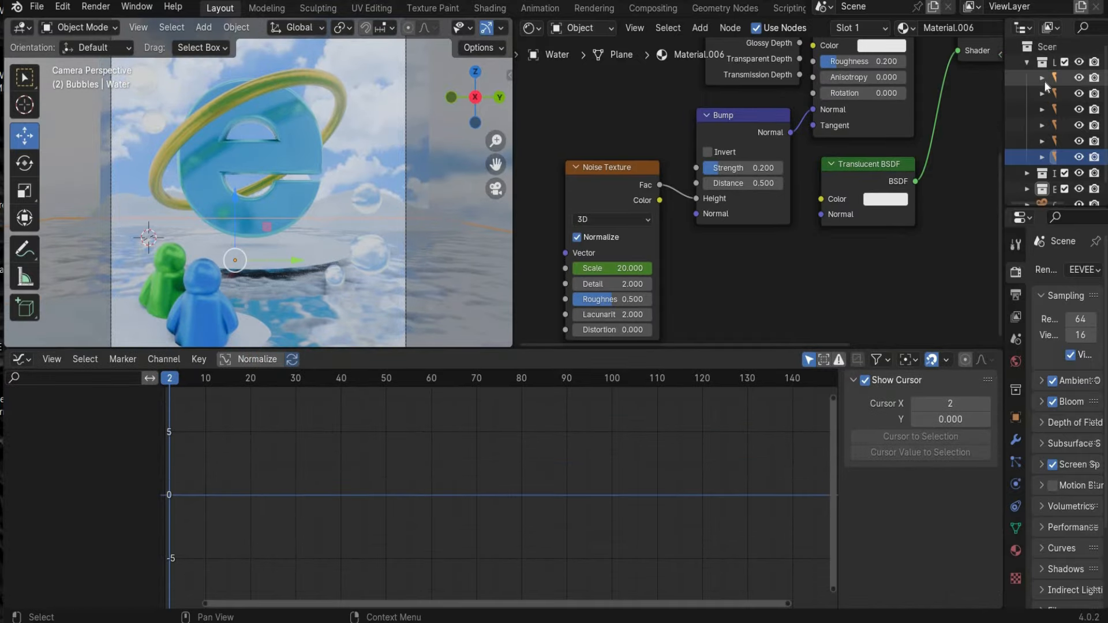
- Widen the Outliner, select the scene objects through Sphere.005, and fit all their animation curves in the Graph Editor
drag(1003, 181, 813, 174)
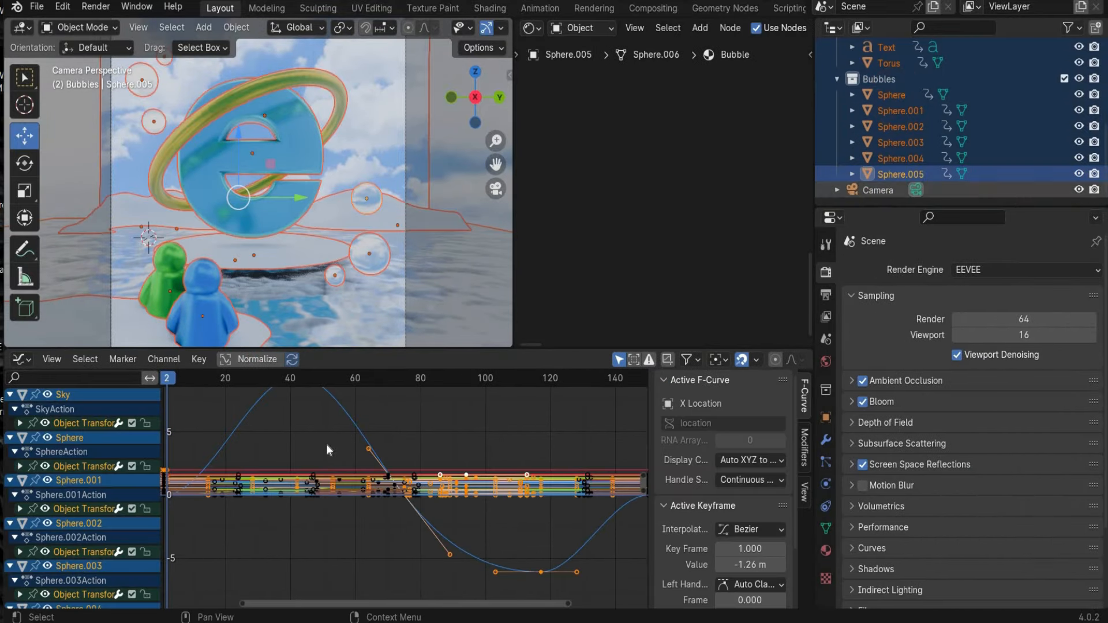
key(Home)
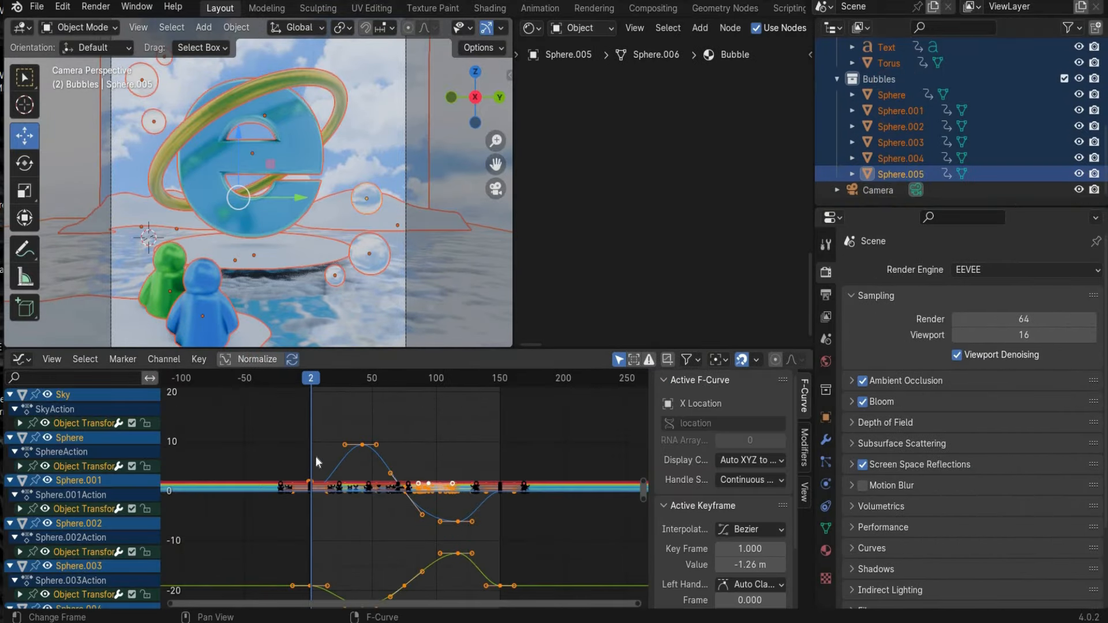
- Select all keyframes of the scene objects' animation curves and set their interpolation mode to Linear
scroll(315, 456, down, 5)
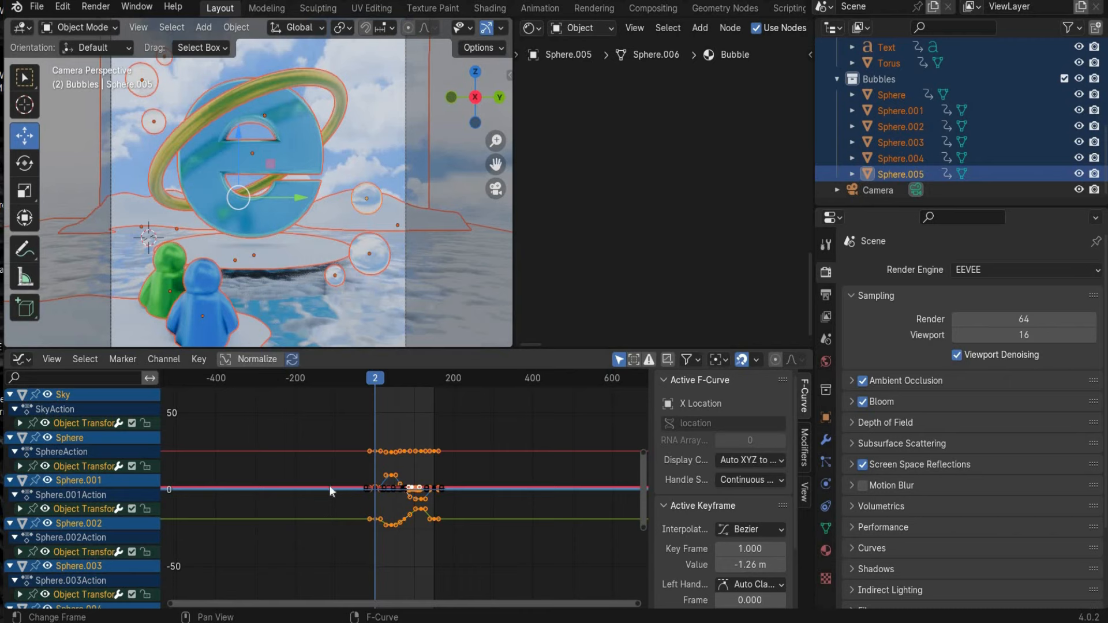
drag(297, 418, 503, 582)
scroll(450, 514, up, 3)
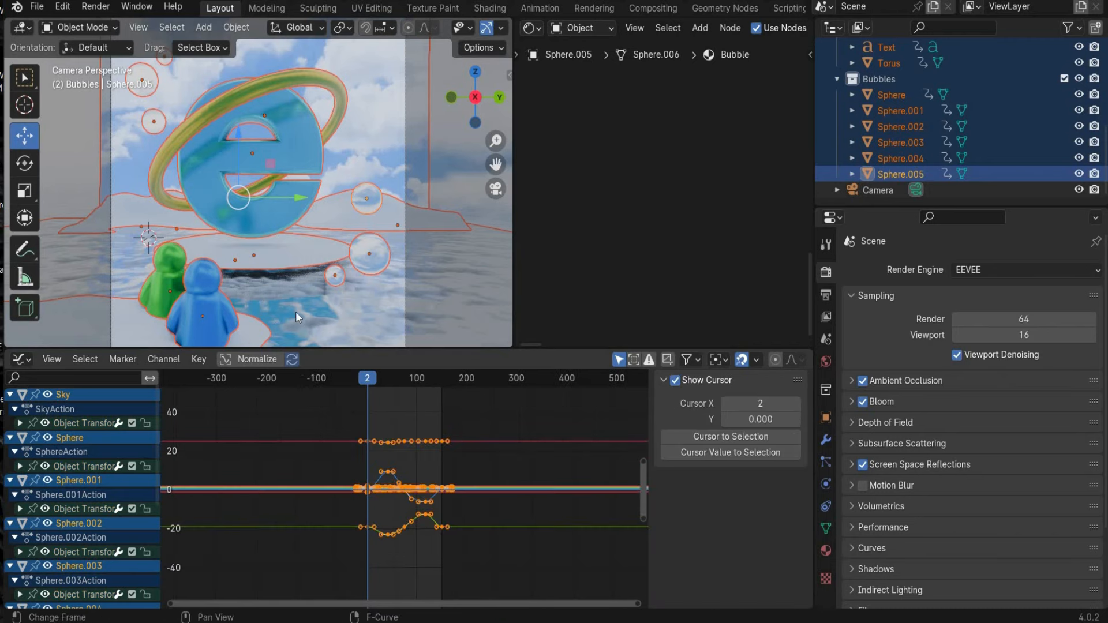
click(199, 359)
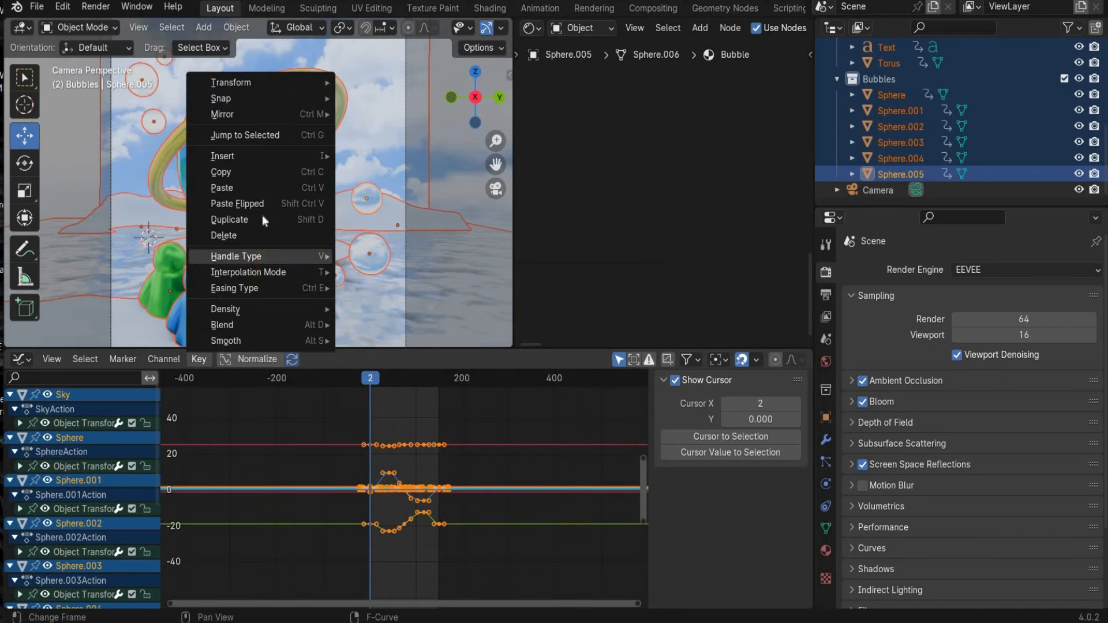
mouse_move(273, 272)
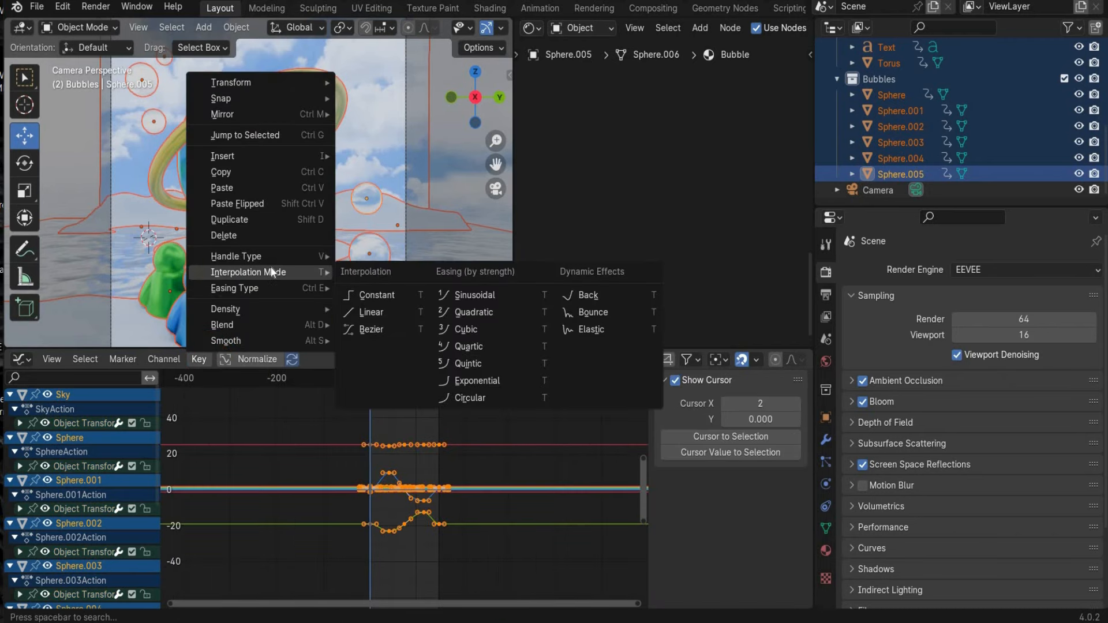
click(372, 312)
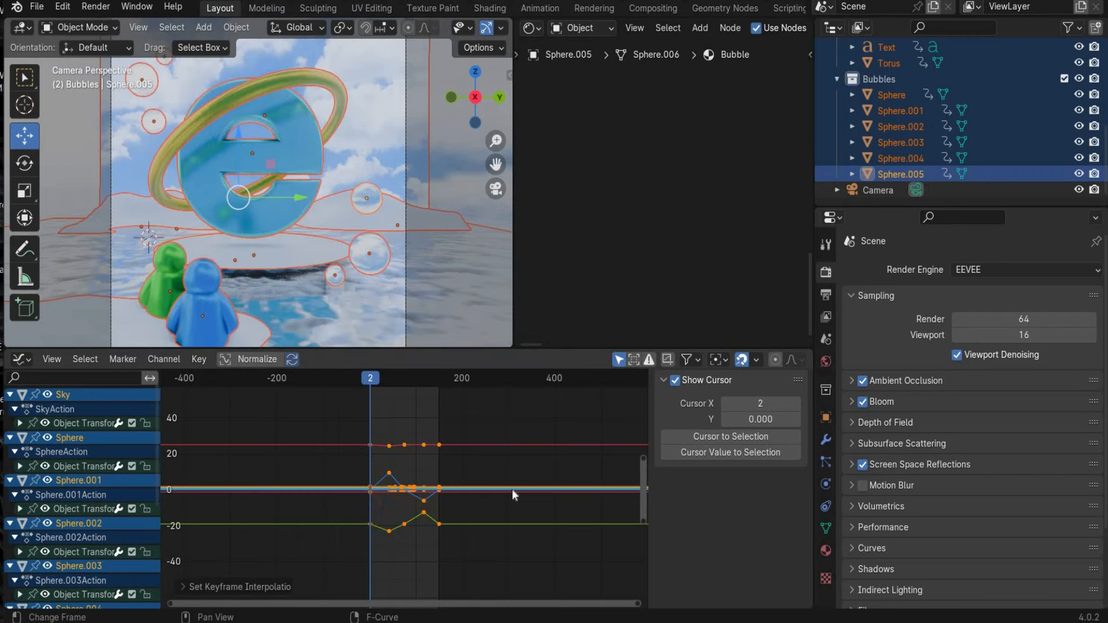
- Switch the Graph Editor area to a 3D Viewport
click(20, 360)
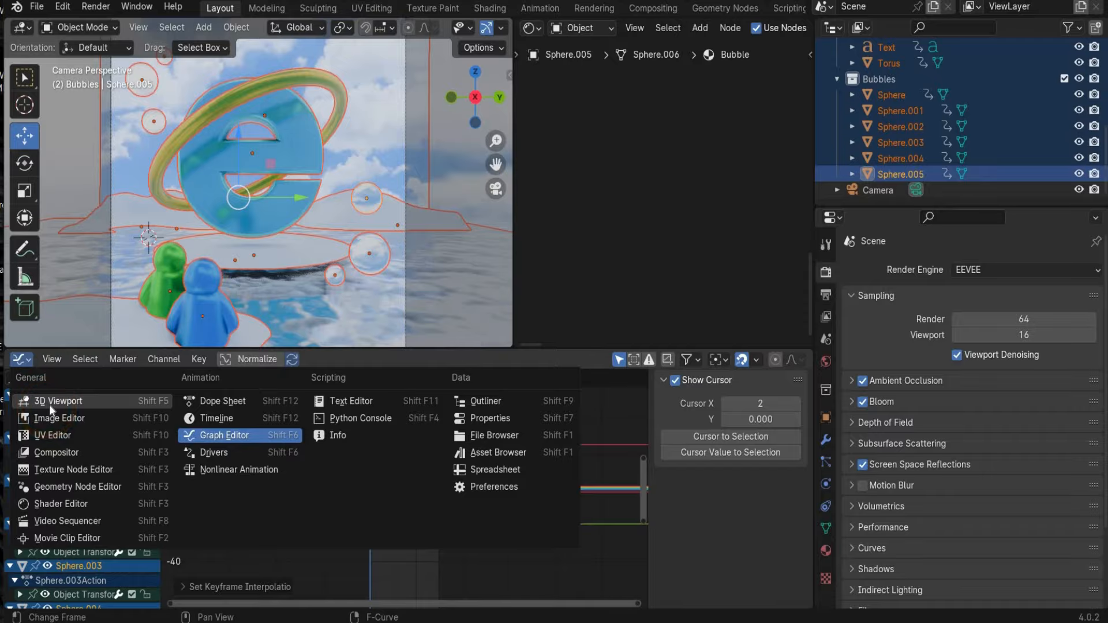
click(49, 402)
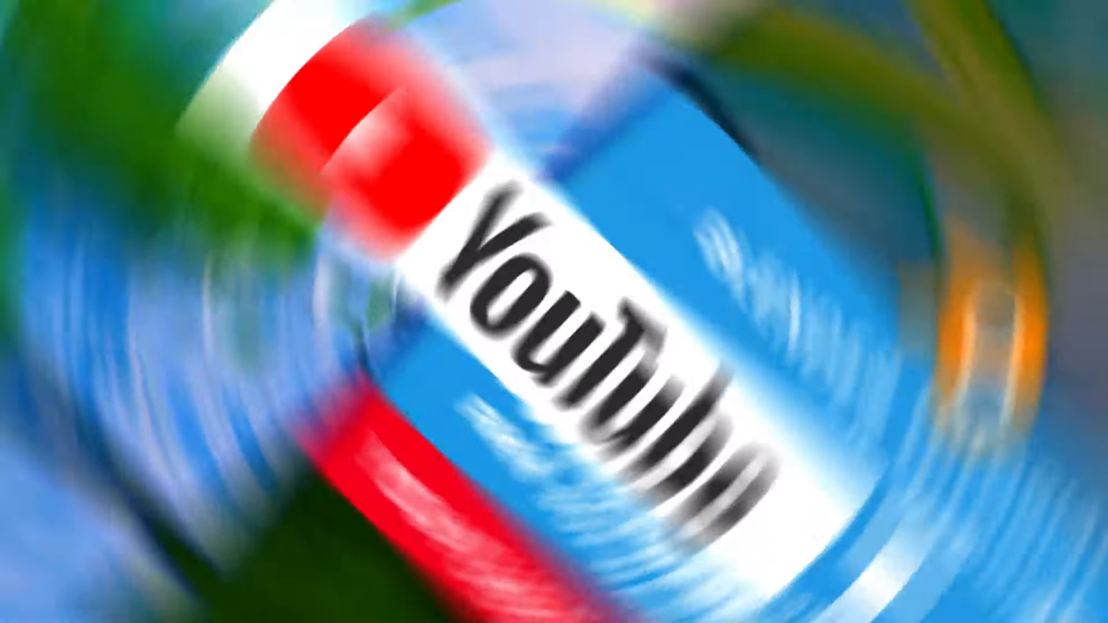